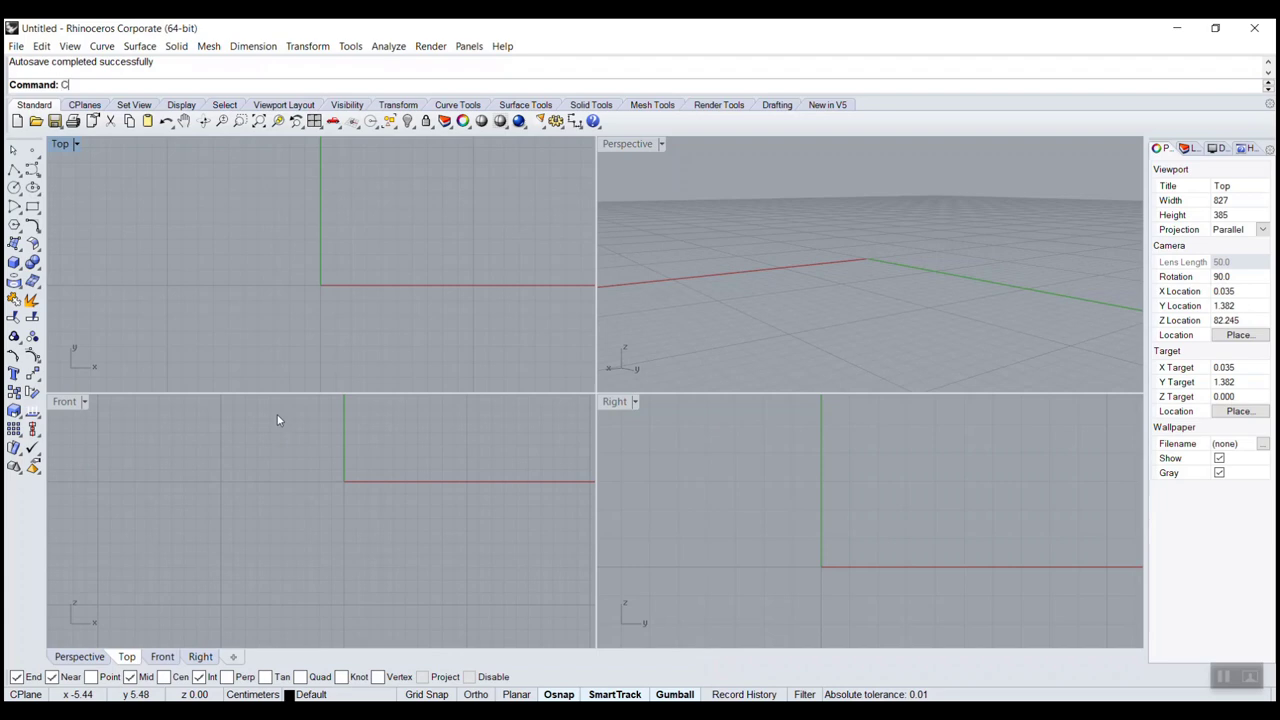
Step: Create a vertical solid cylinder based at the origin with a radius of 10 cm and a height of 30 cm
type("ylinder")
key("Return")
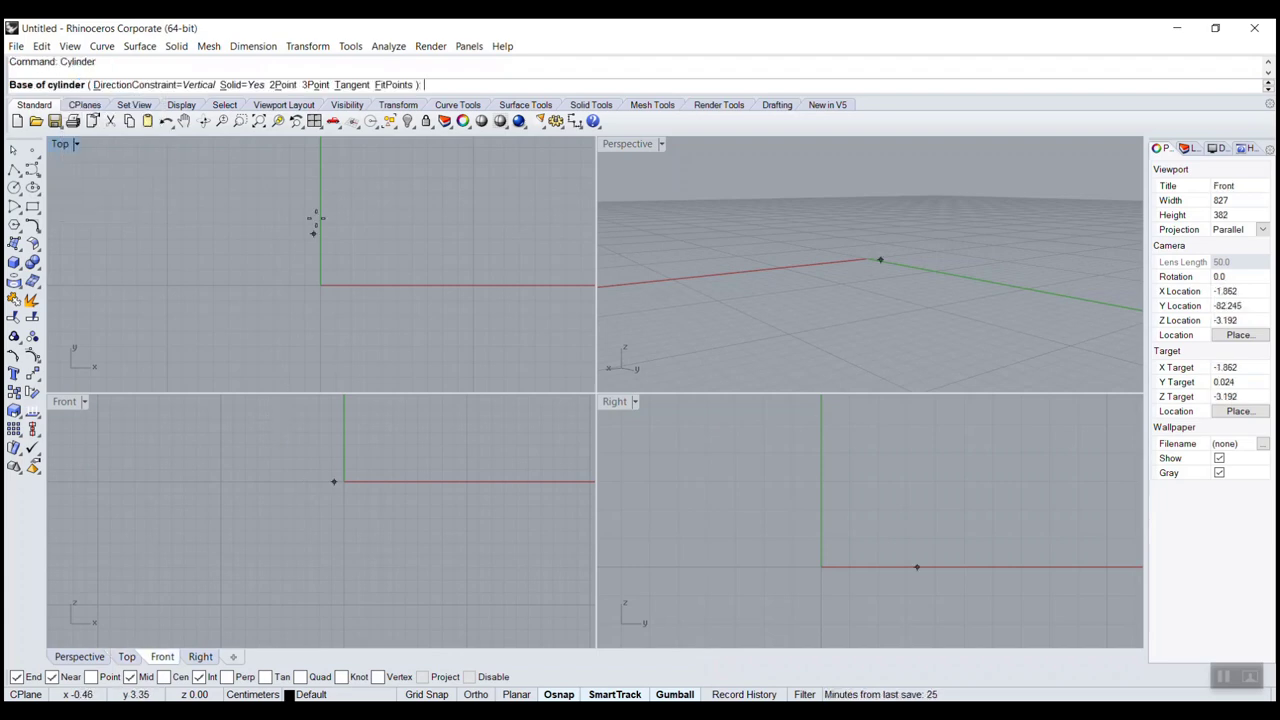
key("Return")
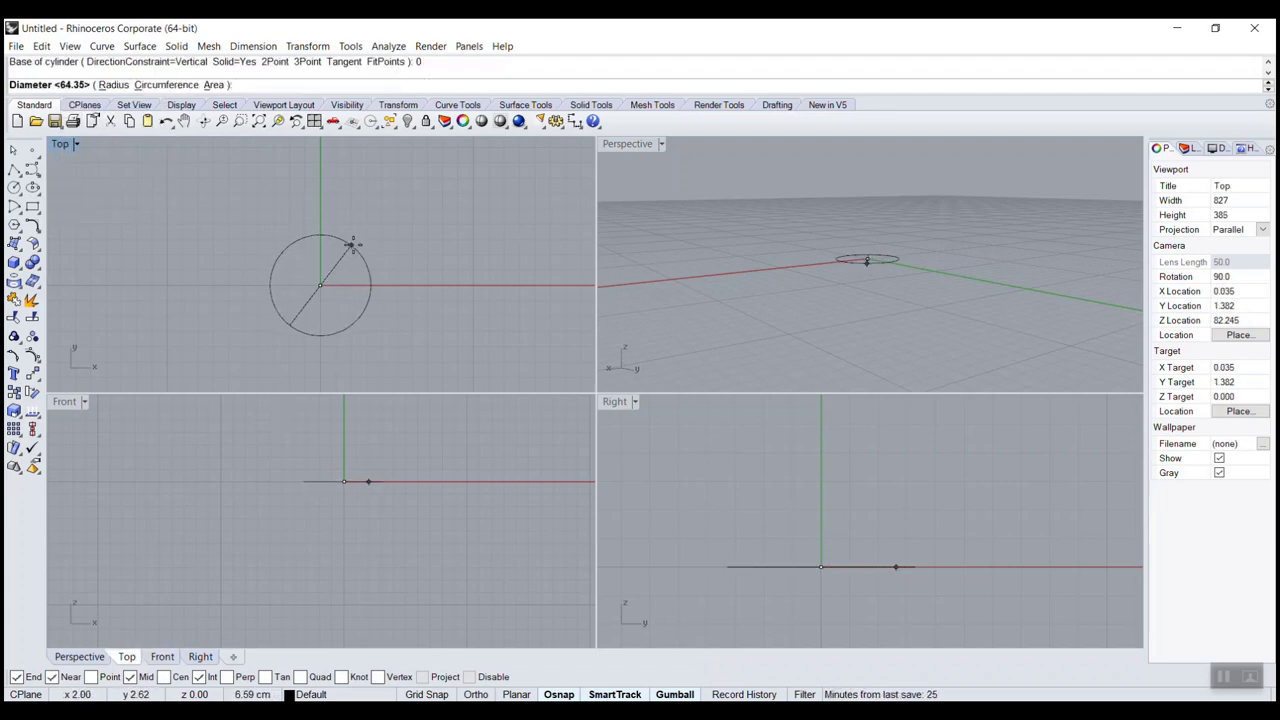
left_click(113, 84)
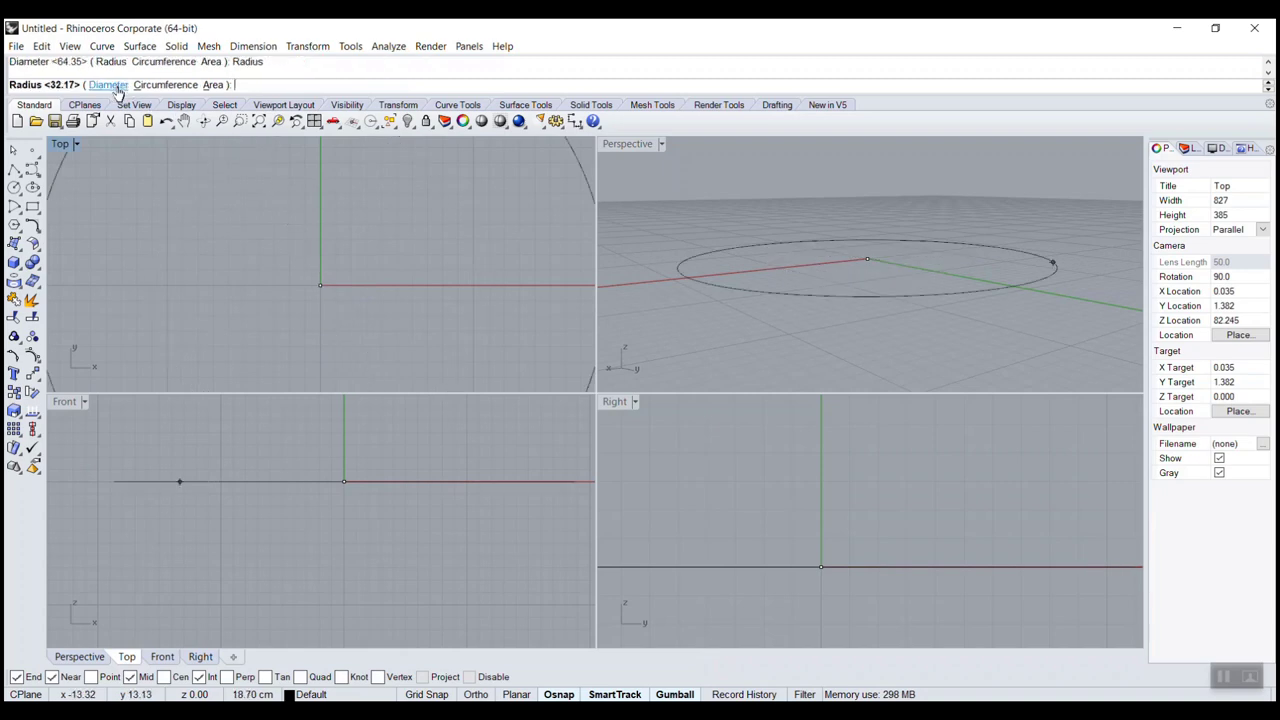
type("10")
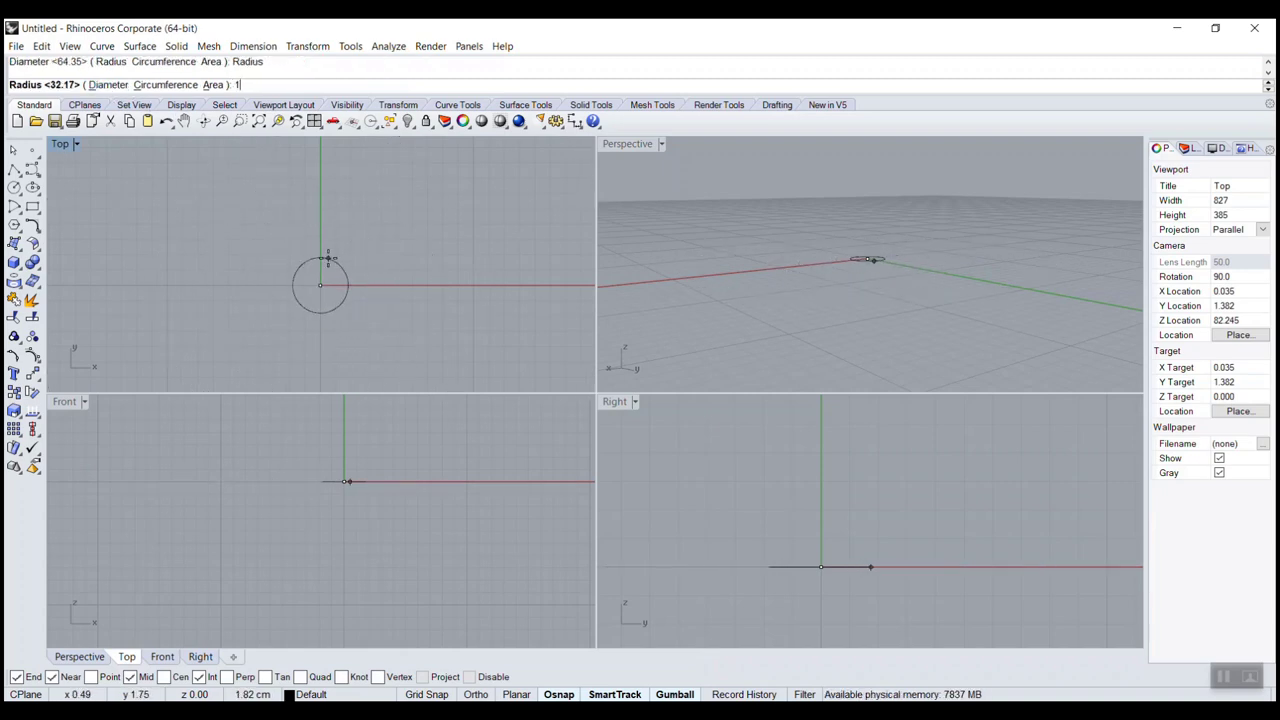
key("Return")
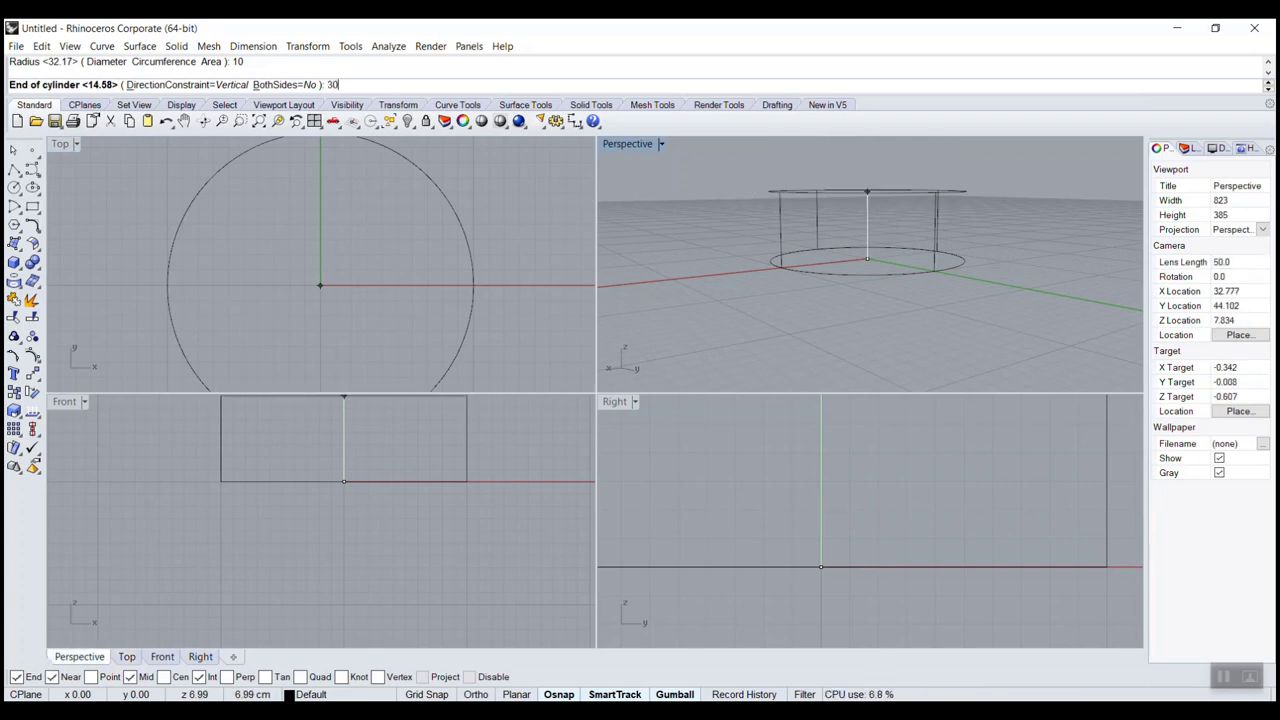
key("Return")
key("ctrl+alt+e")
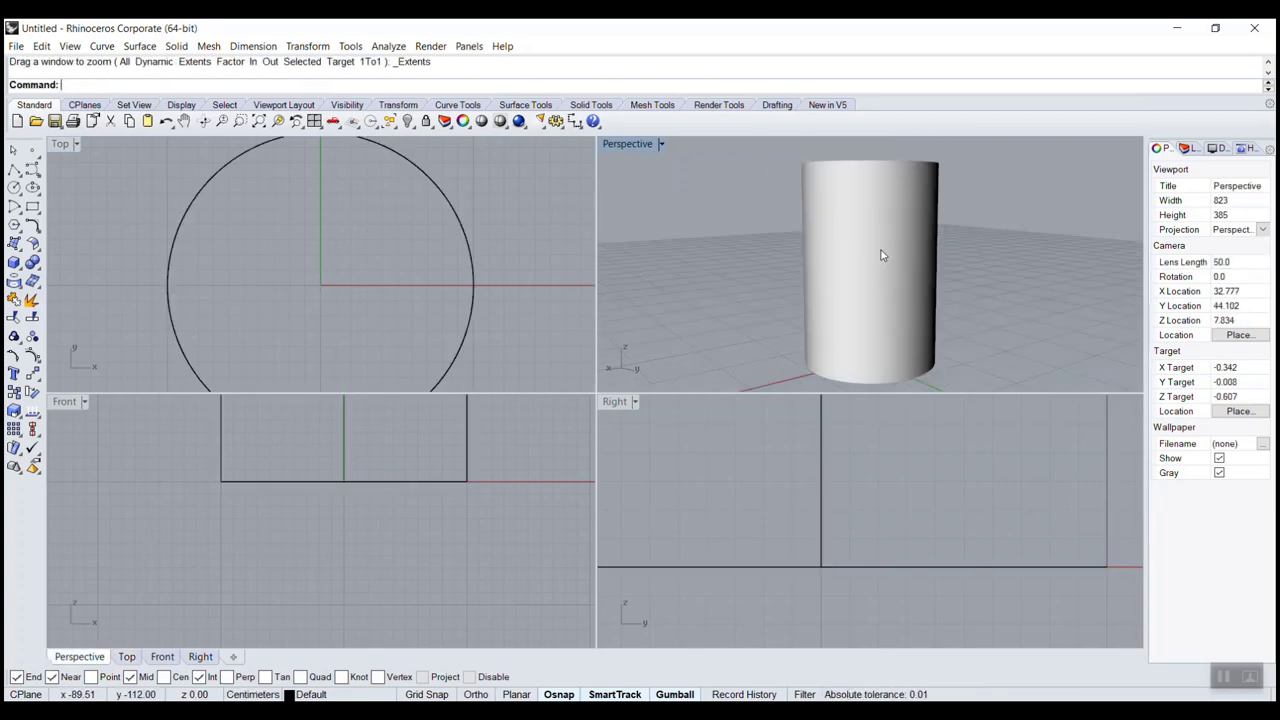
right_click_drag(881, 255, 771, 289)
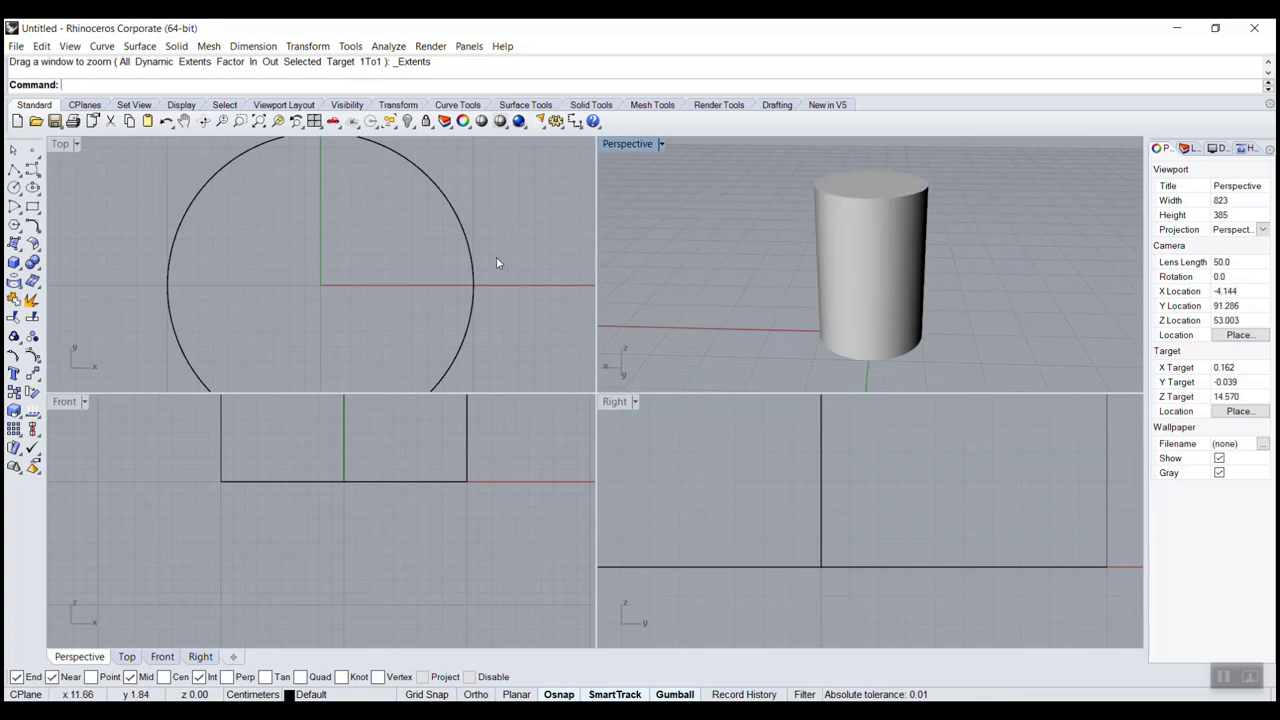
Step: Start a Cage around the cylinder using its bounding box in World coordinates
scroll(496, 262, "down", 1)
right_click_drag(335, 581, 298, 645)
scroll(356, 242, "down", 2)
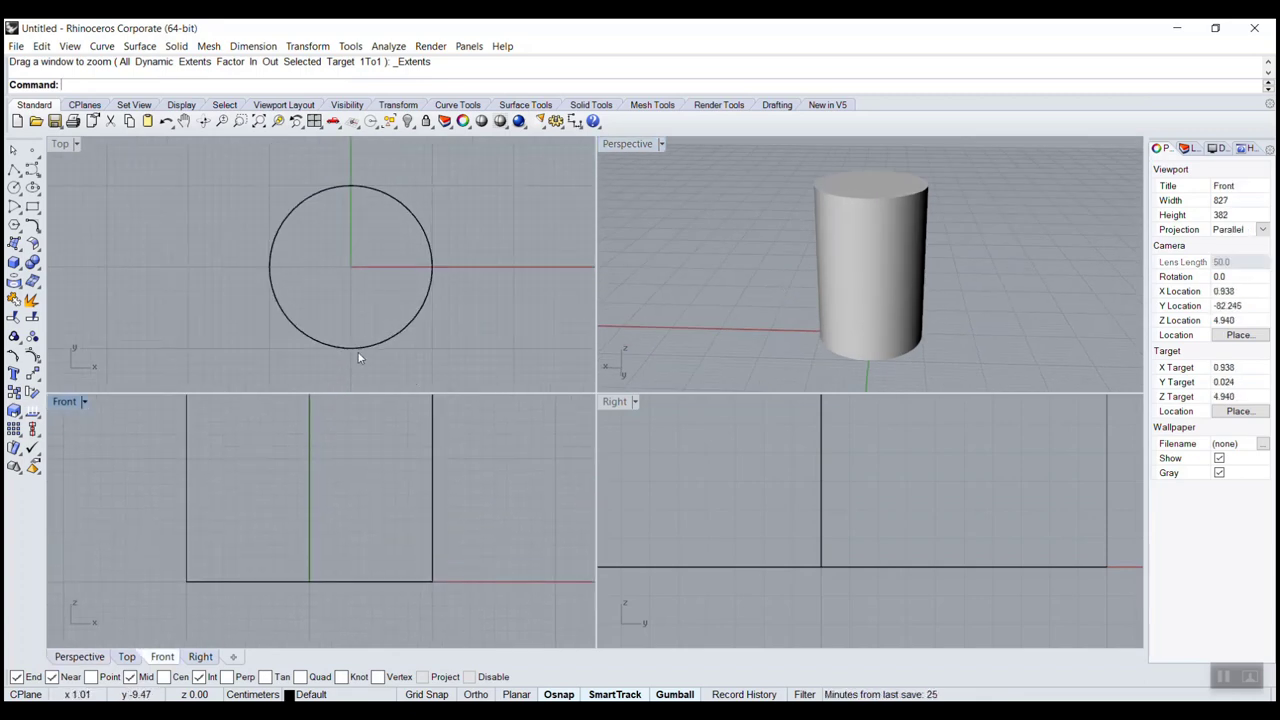
right_click_drag(382, 437, 400, 551)
scroll(401, 551, "down", 4)
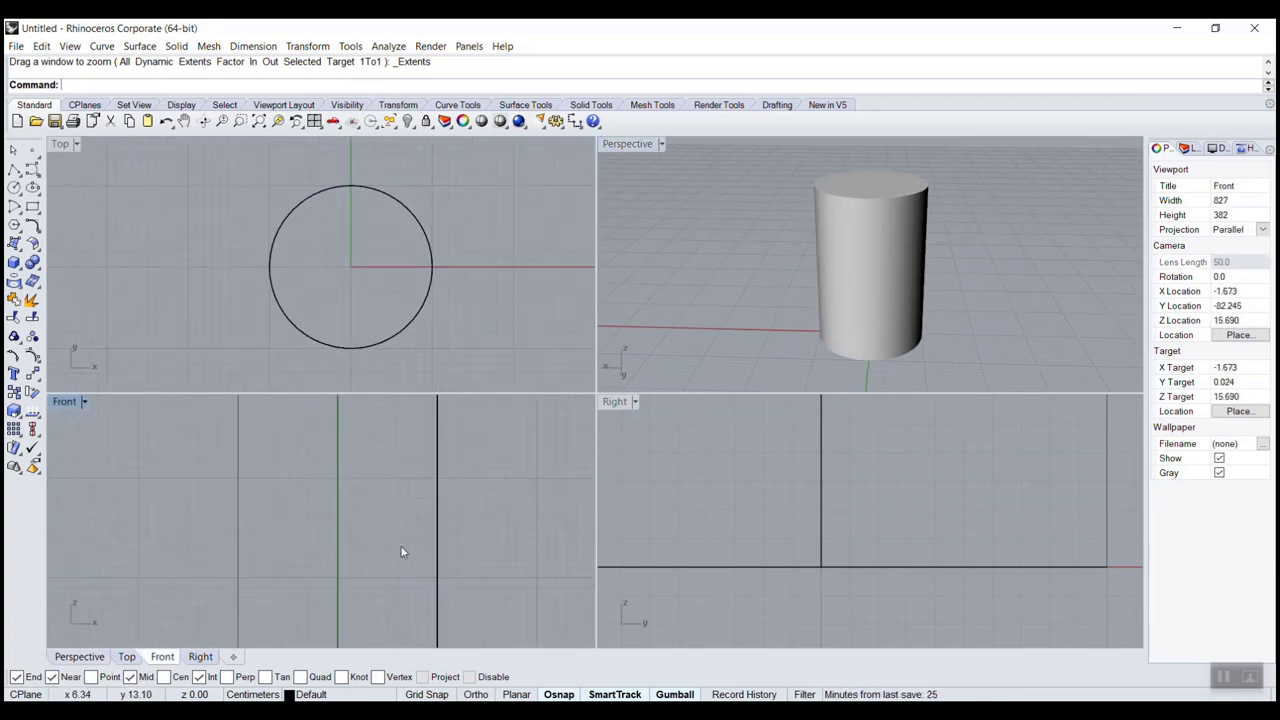
left_click(424, 312)
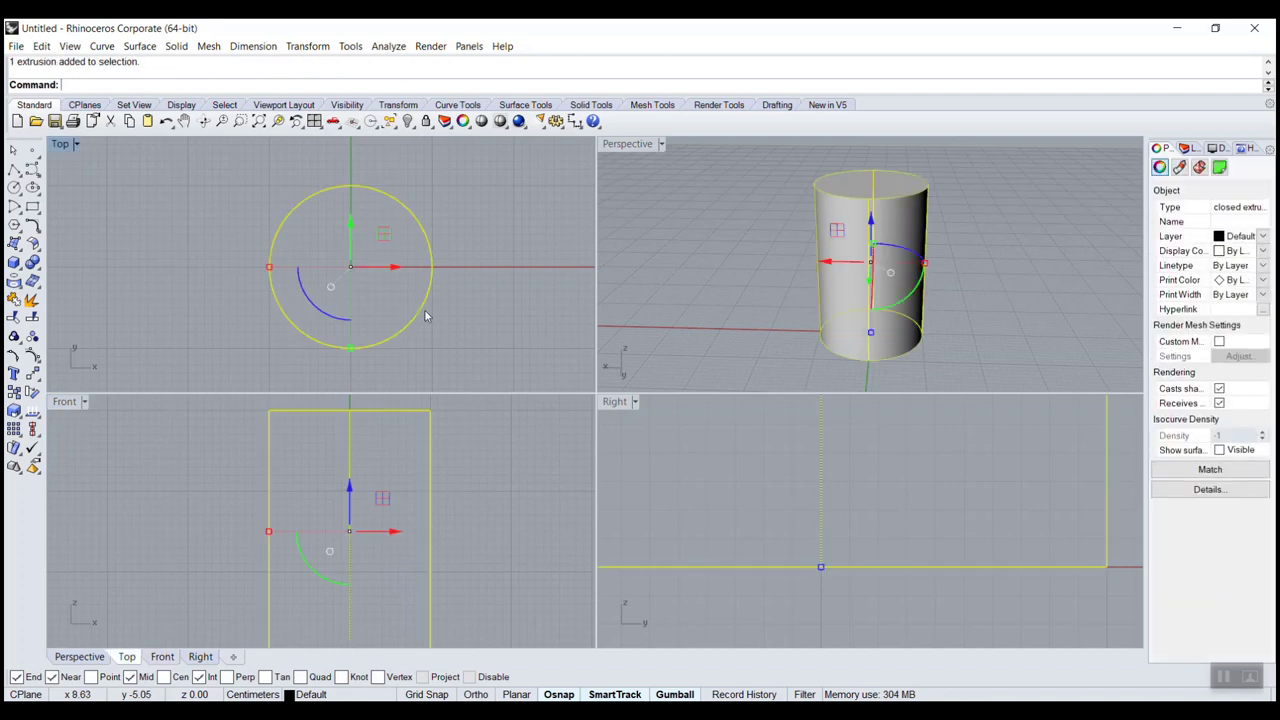
type("Cage")
key("Return")
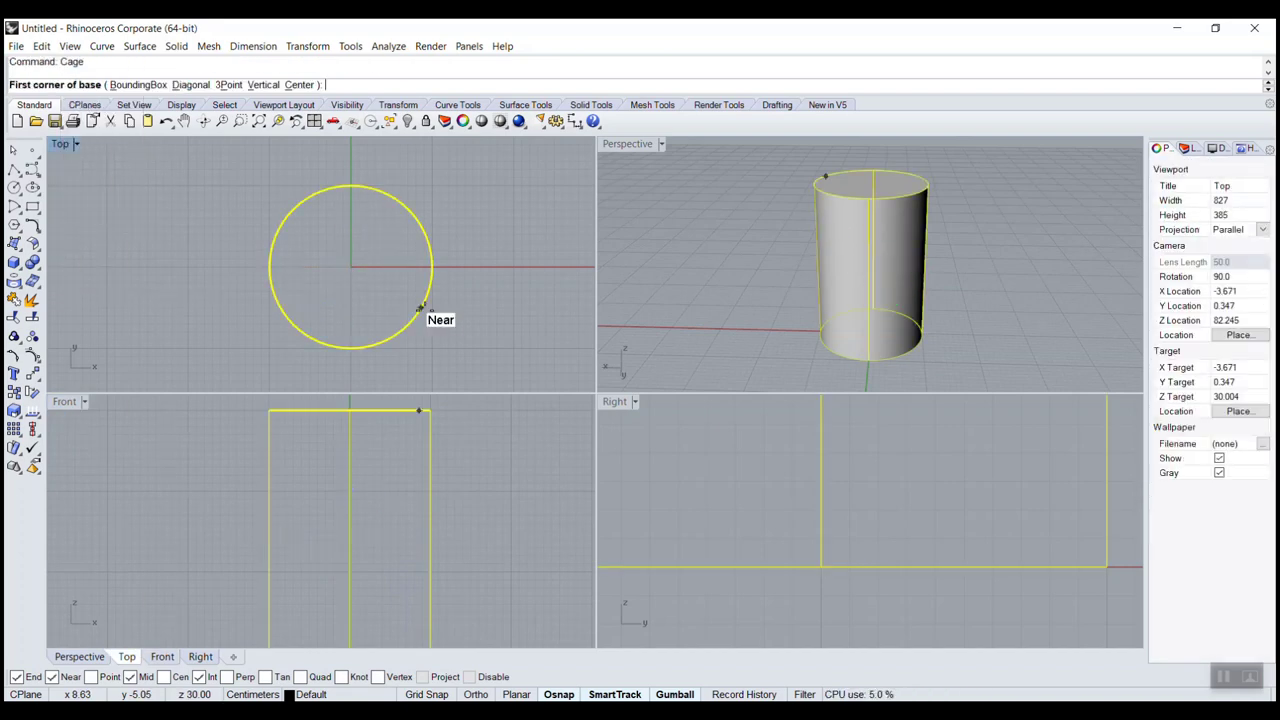
left_click(129, 86)
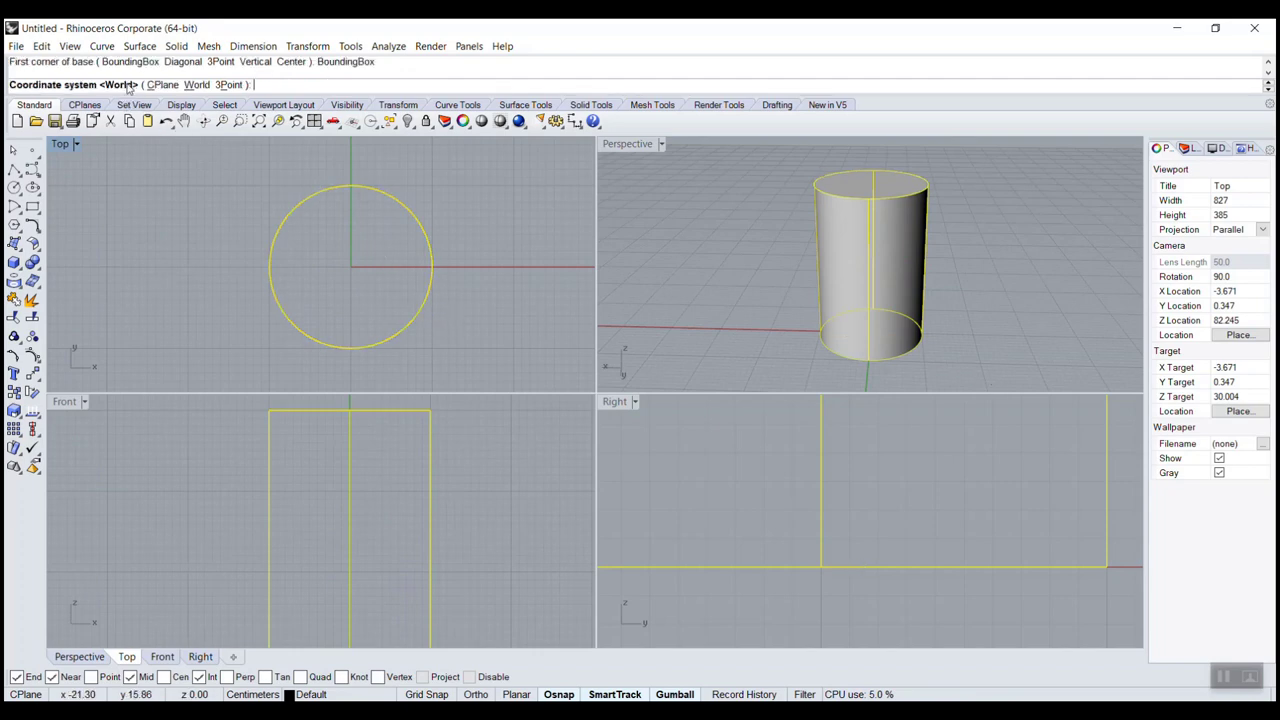
left_click(195, 86)
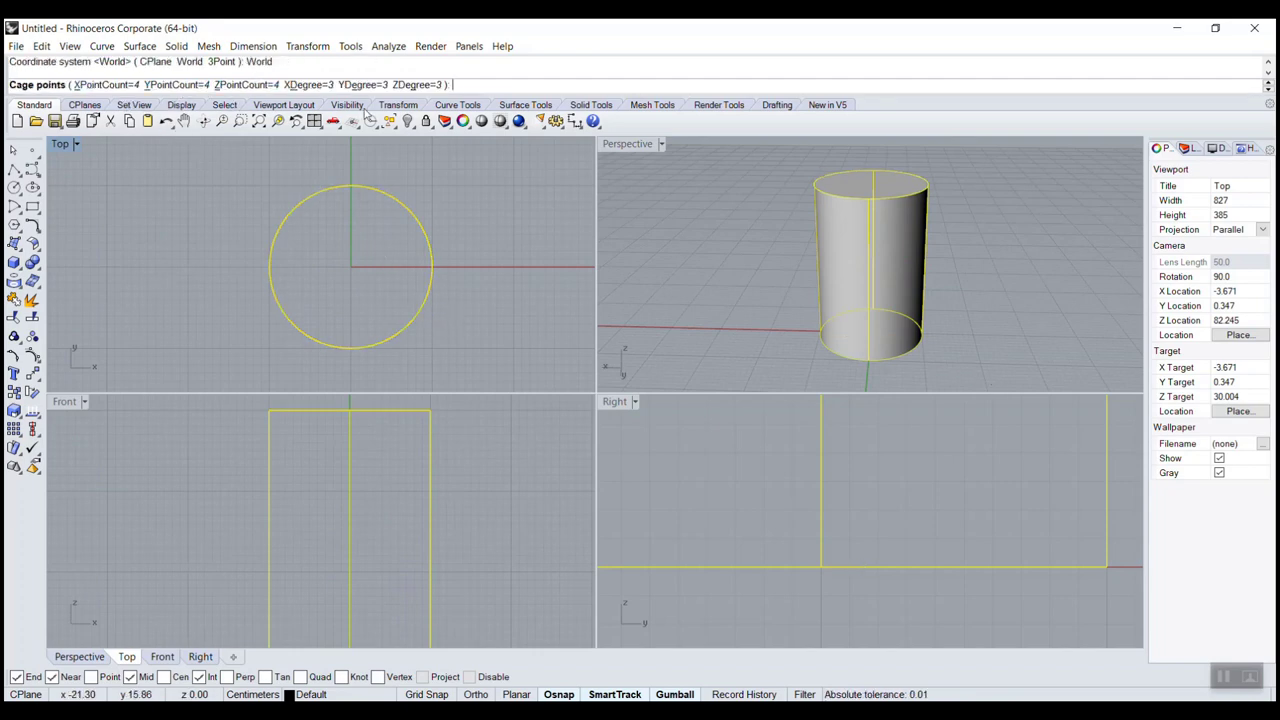
Step: Set the cage's X, Y and Z point counts to 8 each and create the cage
left_click(118, 85)
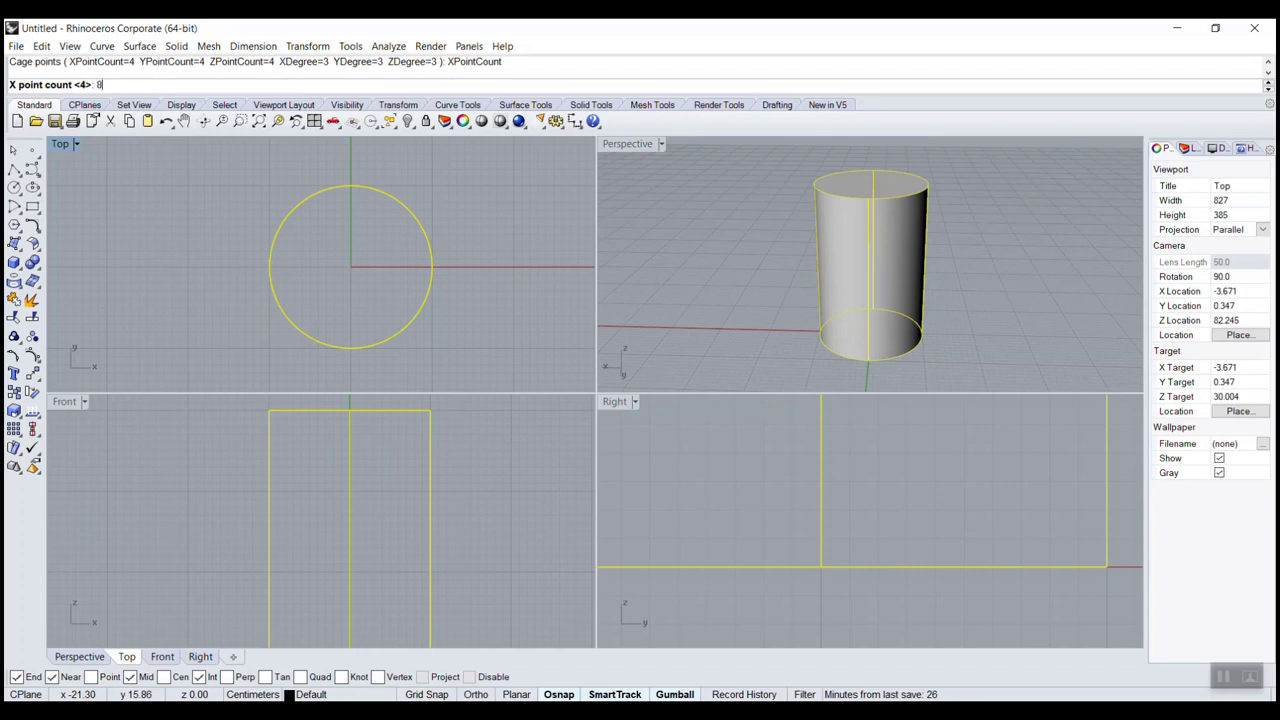
type("8")
key("Return")
left_click(168, 86)
key("Return")
left_click(238, 86)
key("Return")
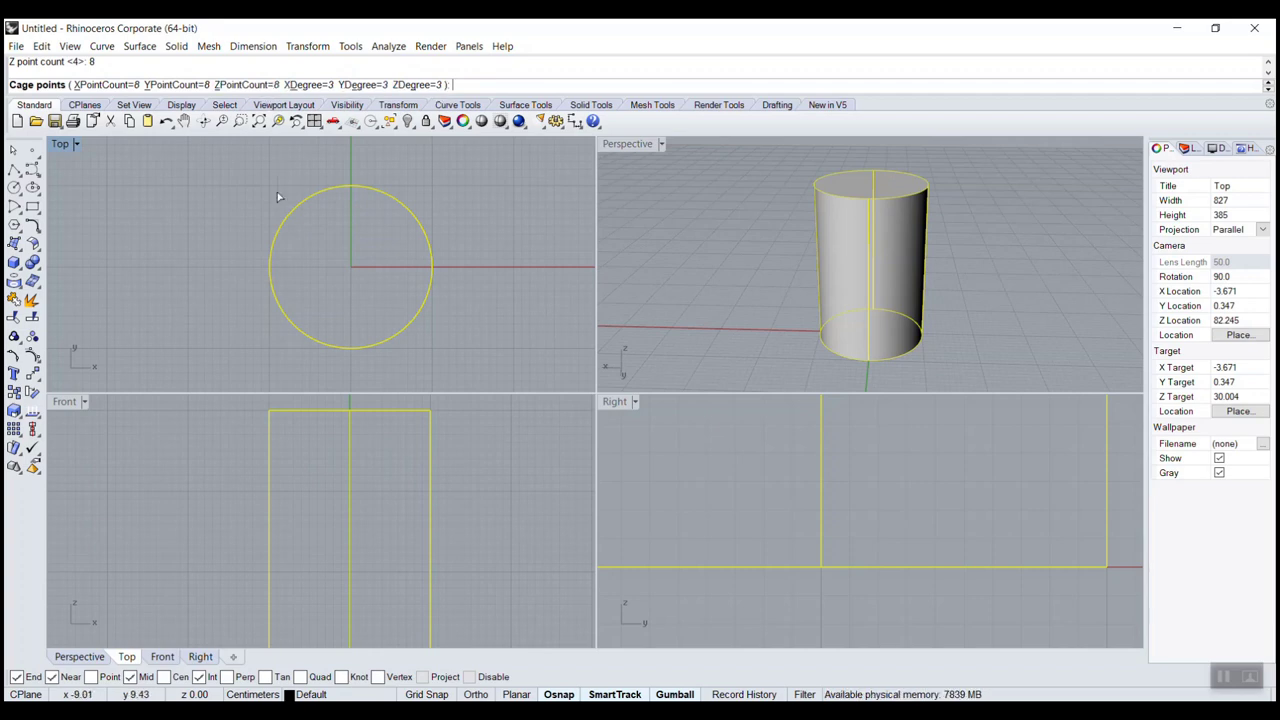
key("Return")
Step: Display the new cage's control points to examine them around the cylinder
left_click(813, 203)
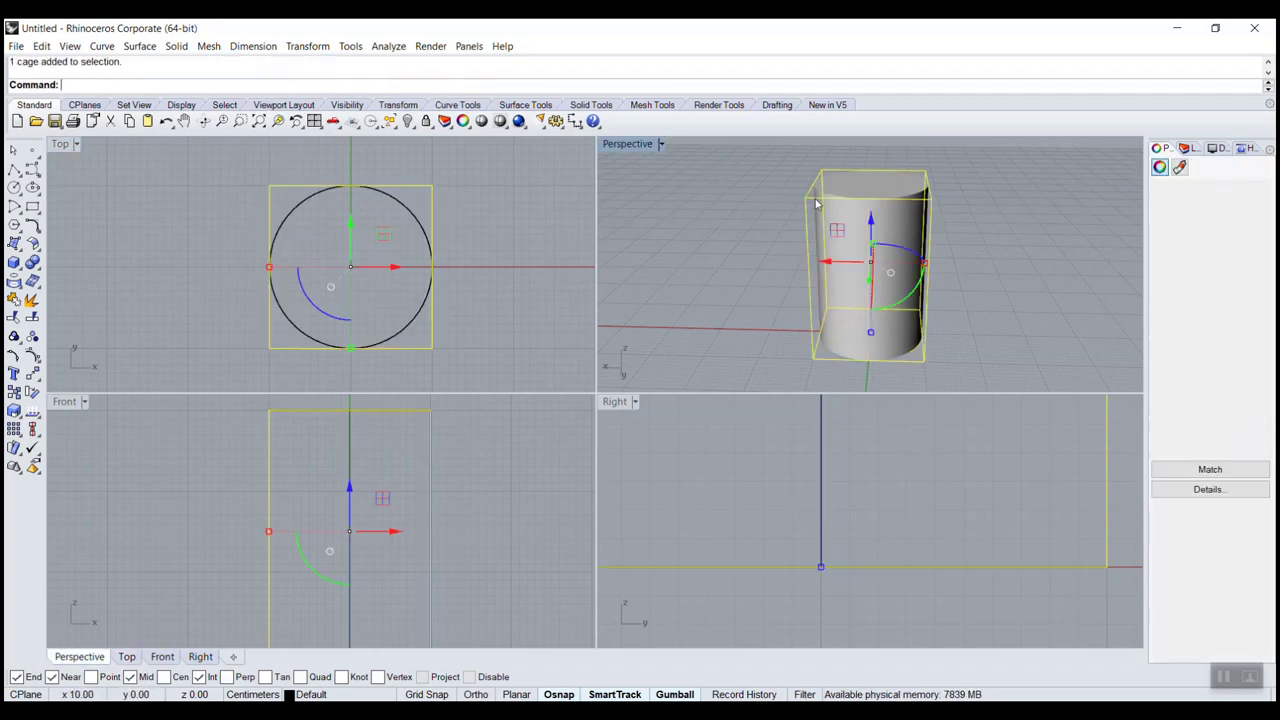
key("F10")
right_click_drag(788, 191, 879, 226)
key("Escape")
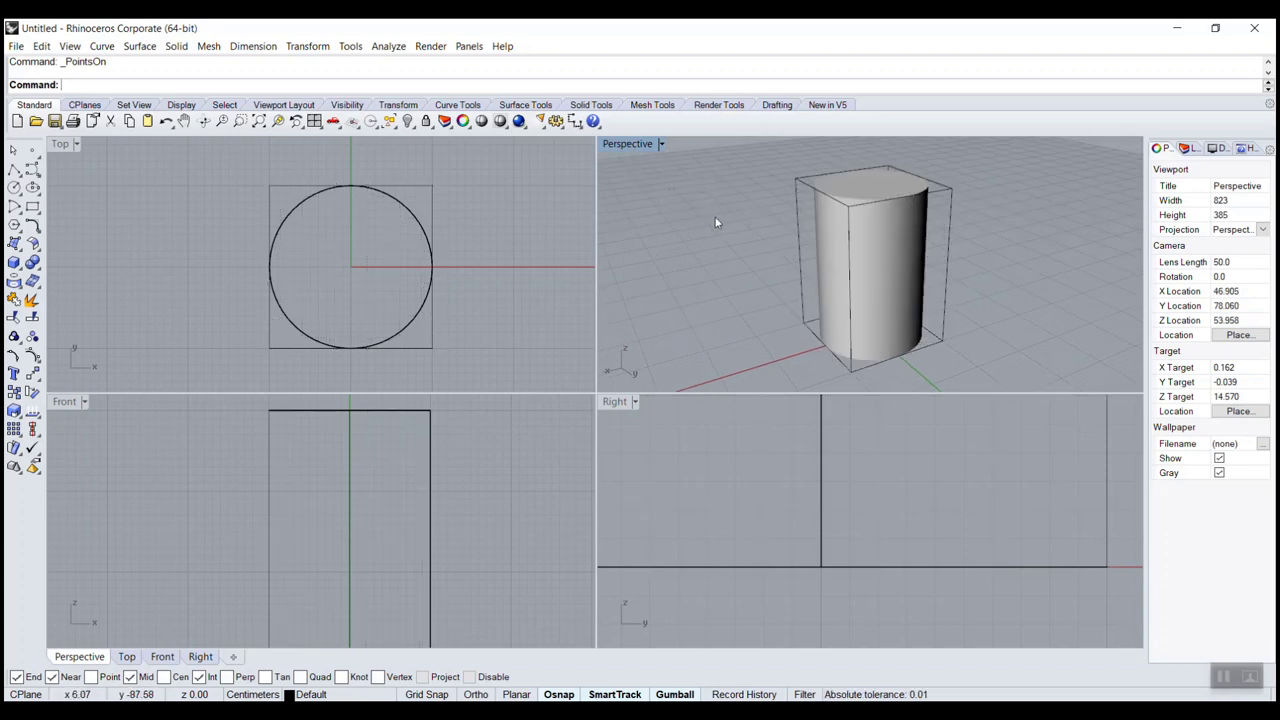
Step: Run CageEdit with the cylinder as captive object, the cage as control object and Global as the region to edit
type("Cage")
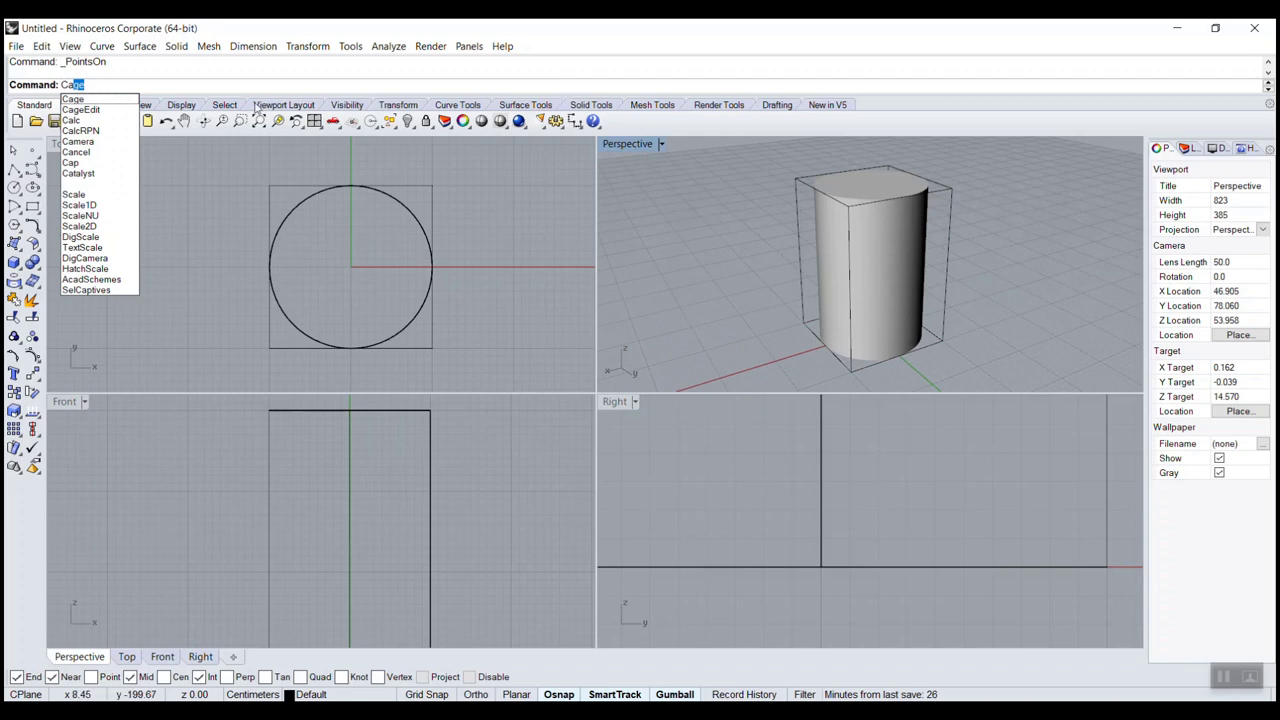
left_click(100, 110)
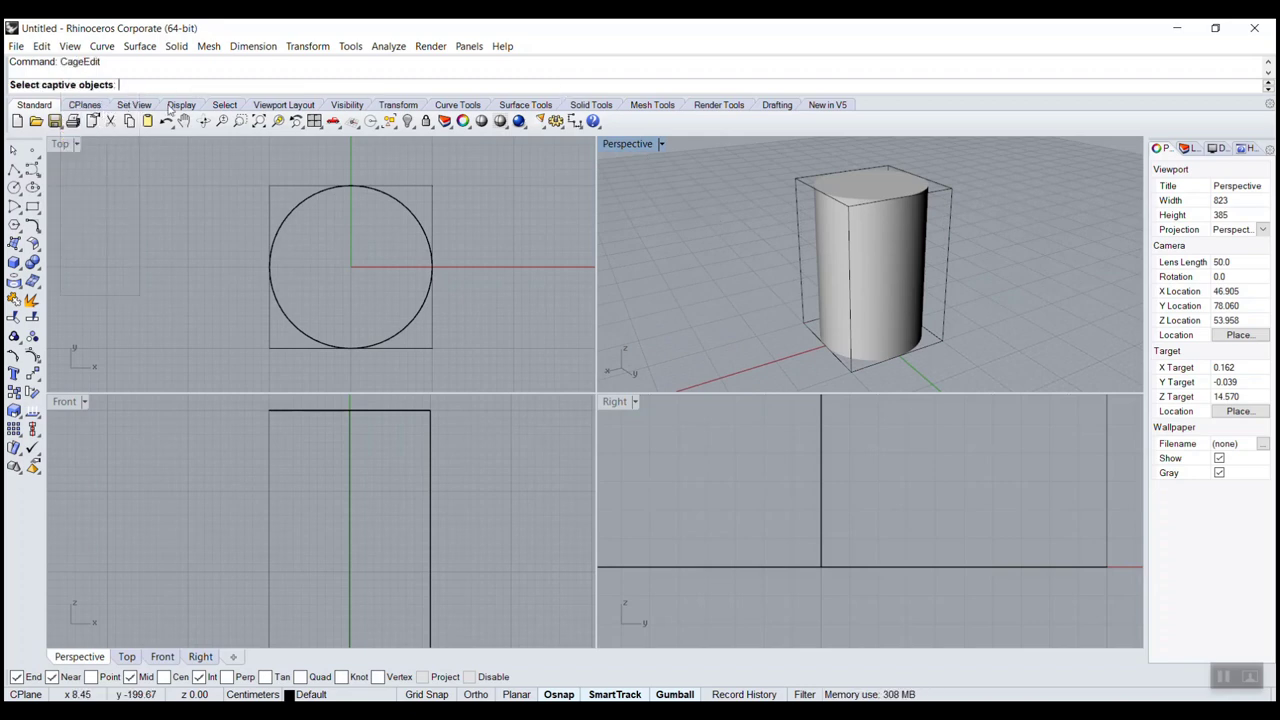
left_click(866, 201)
key("Return")
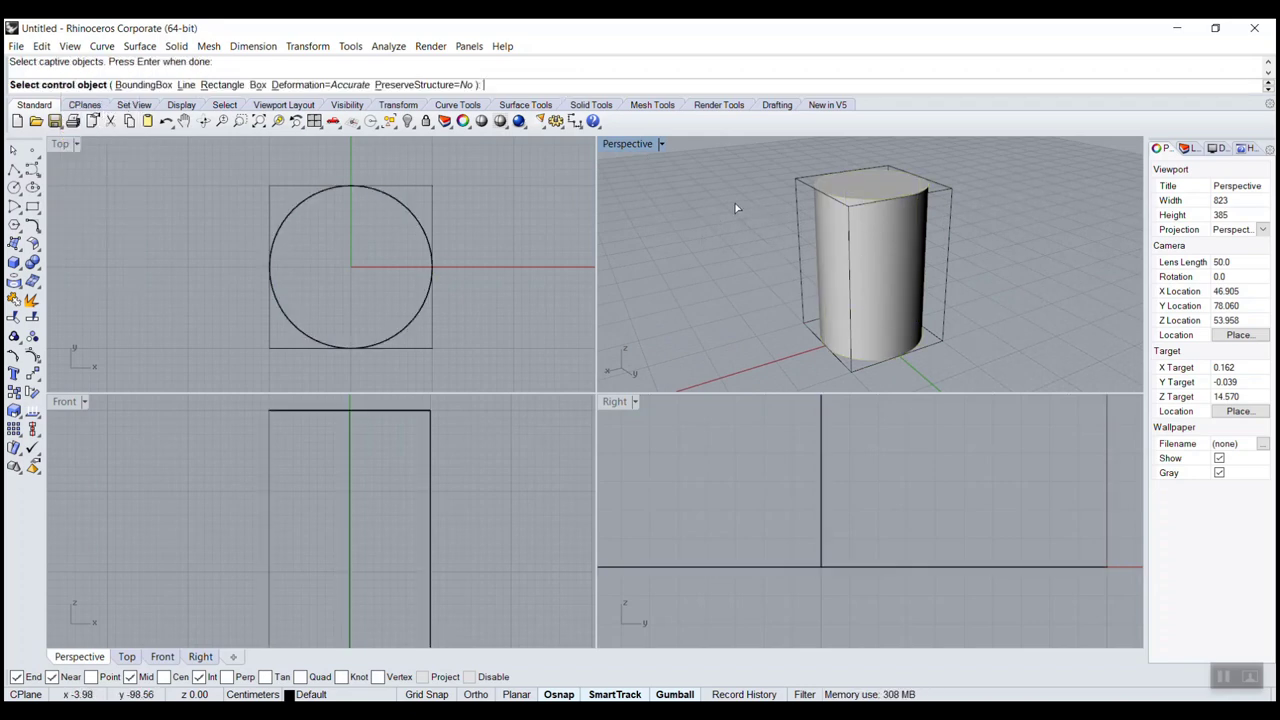
left_click(790, 193)
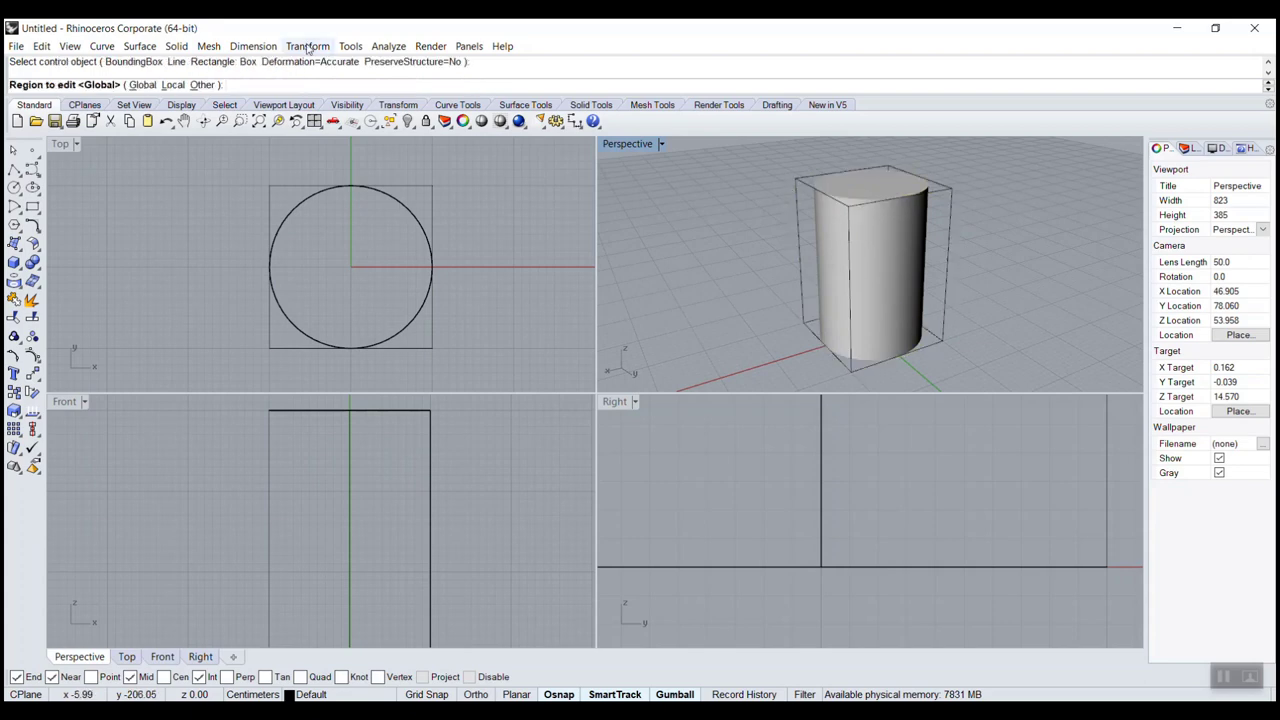
left_click(148, 86)
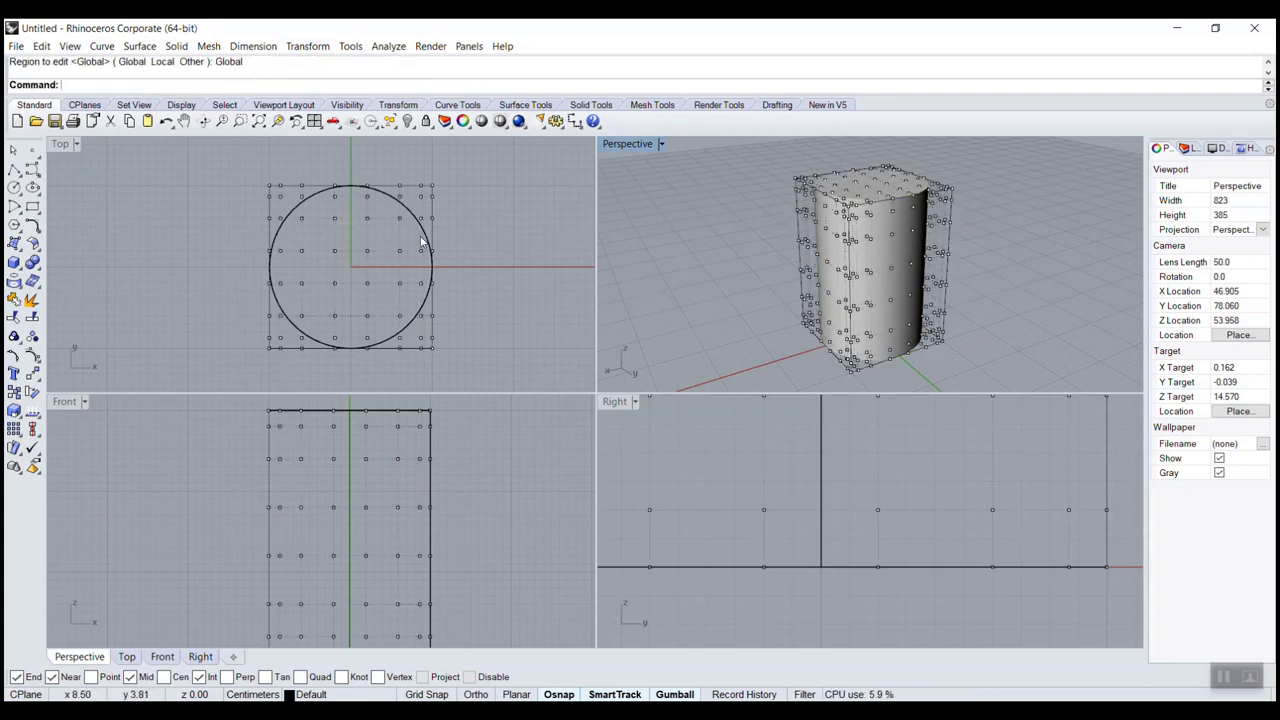
Step: Select only the cage points in the top three rows at the middle of the cylinder's positive X side
left_click_drag(383, 242, 446, 285)
scroll(443, 443, "down", 2)
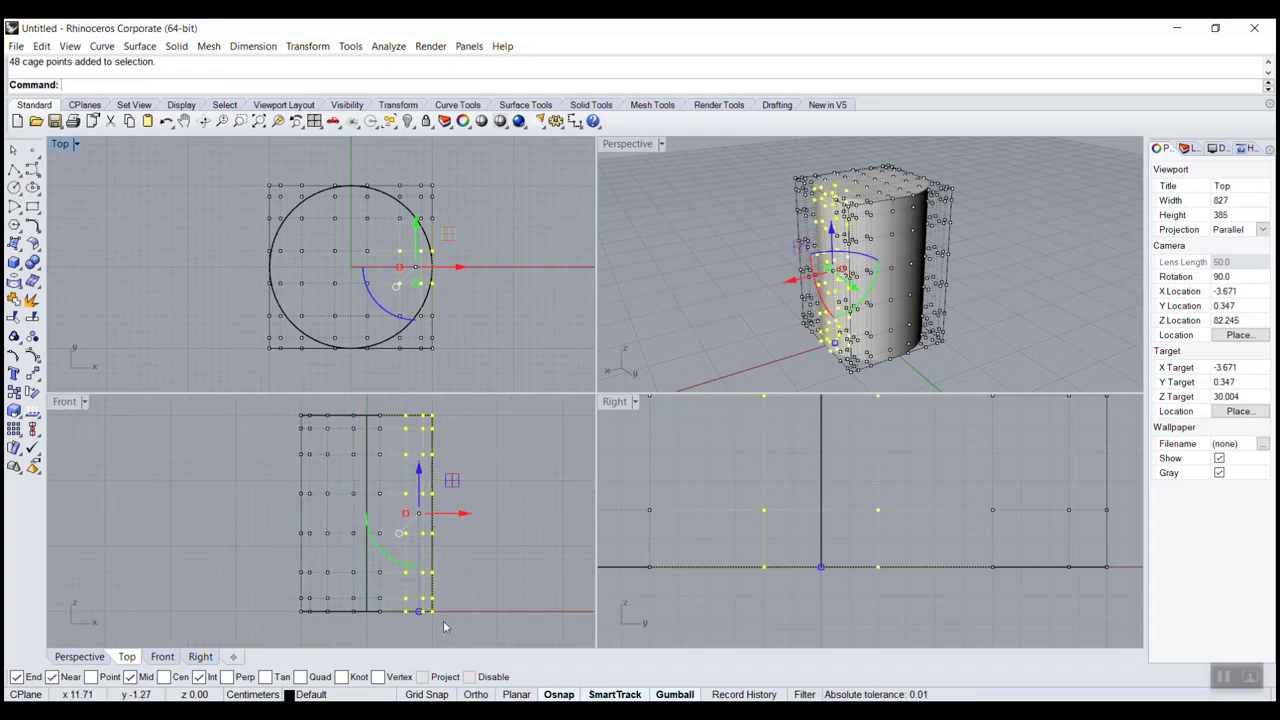
left_click(446, 627)
left_click_drag(391, 483, 390, 481, "ctrl")
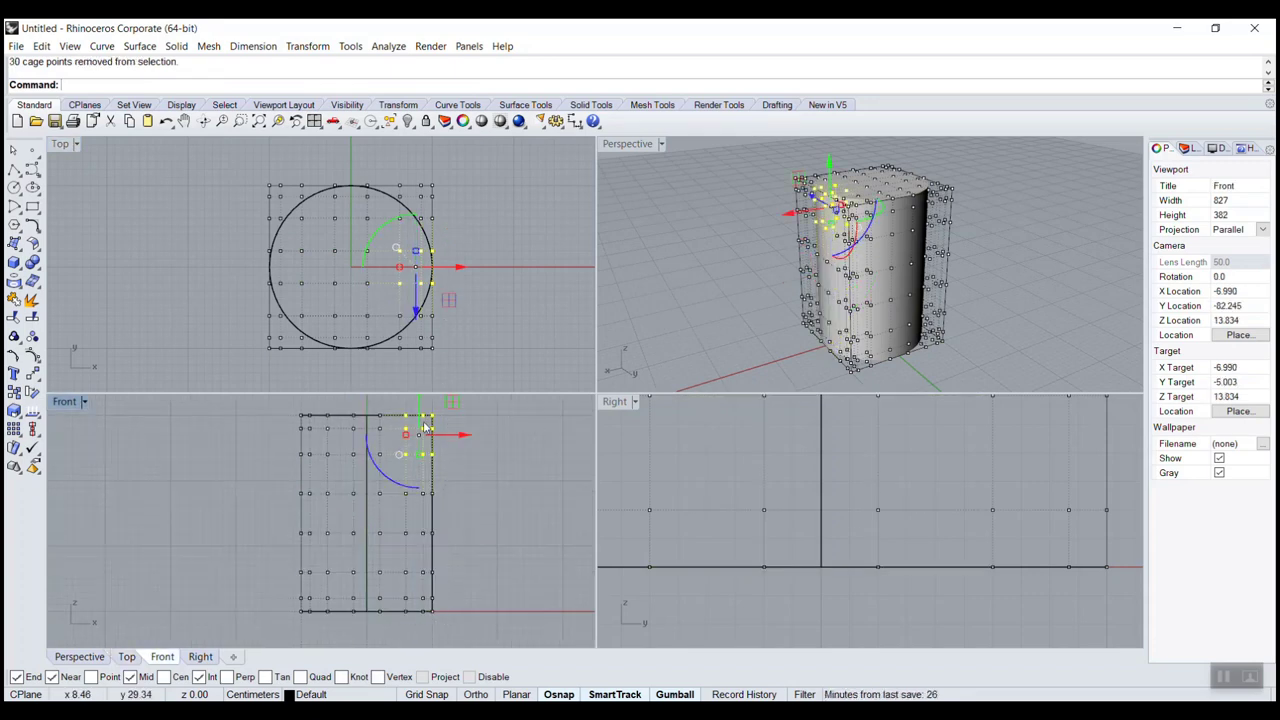
Step: Try to move the selected cage points outward along the X axis
left_click_drag(459, 435, 475, 434)
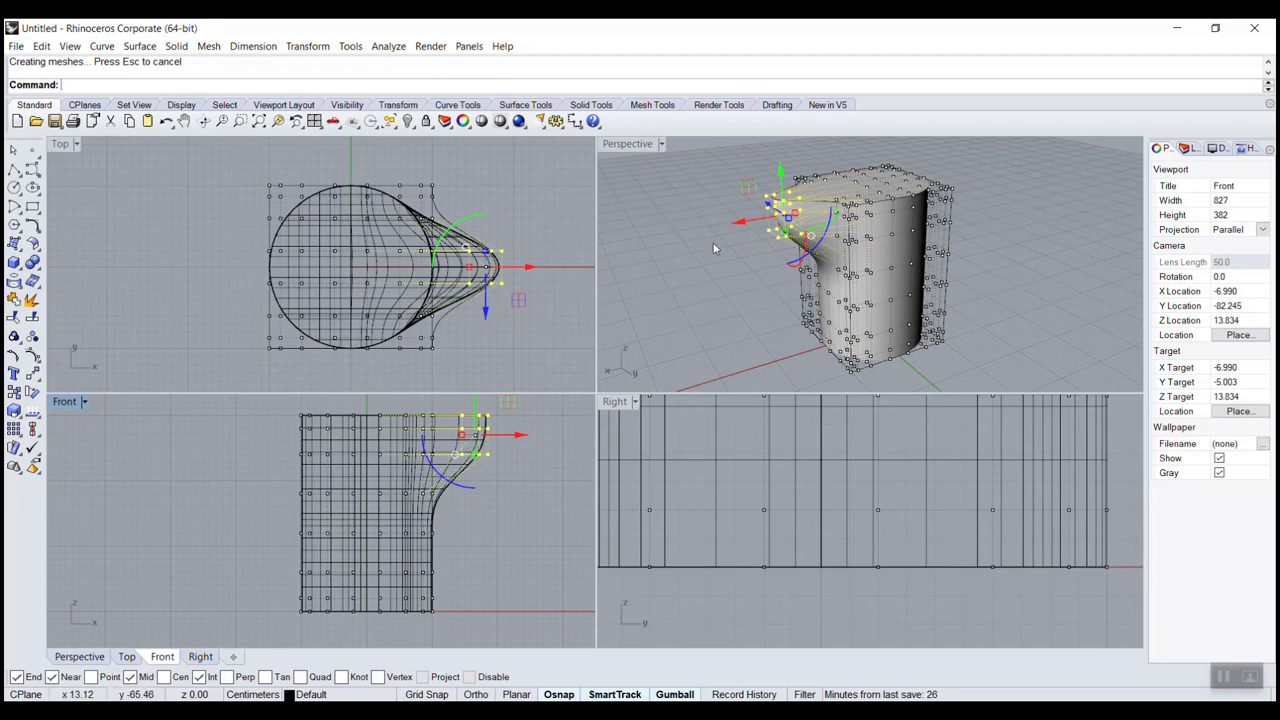
key("ctrl+z")
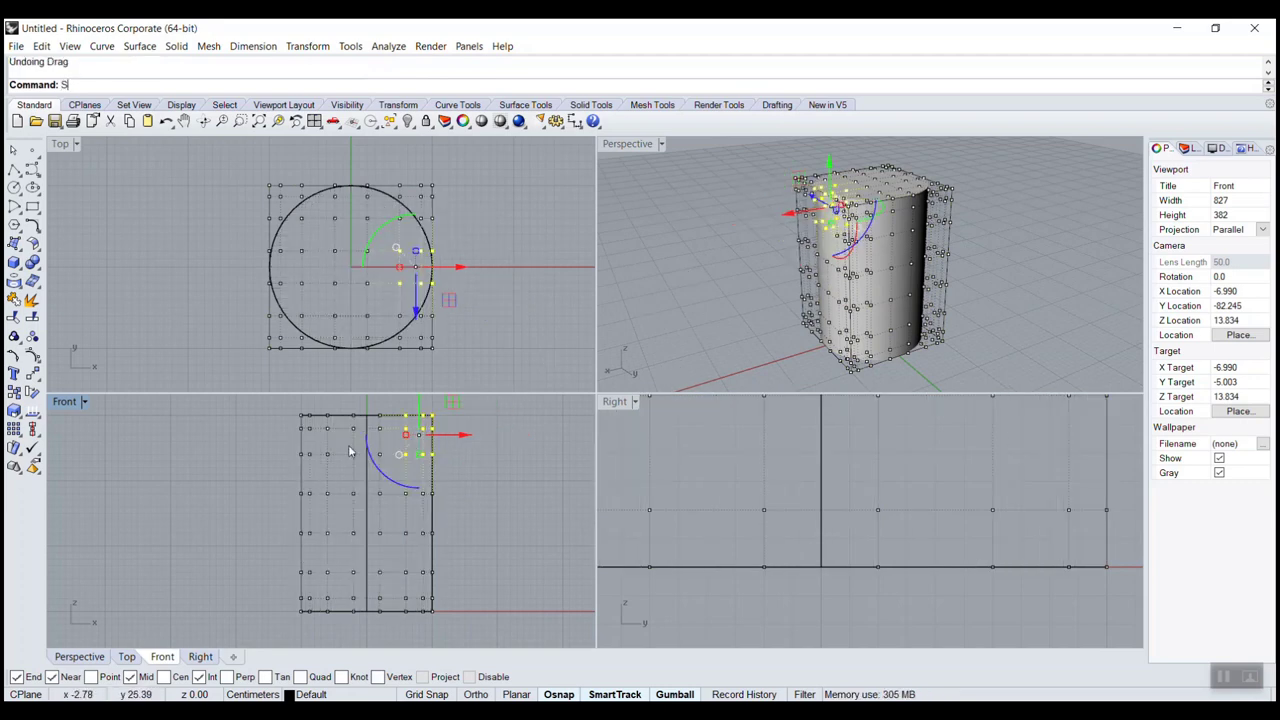
Step: Shear the selected cage points by -25 degrees in the Front view, from an origin below them to a reference point above the rim
key("Return")
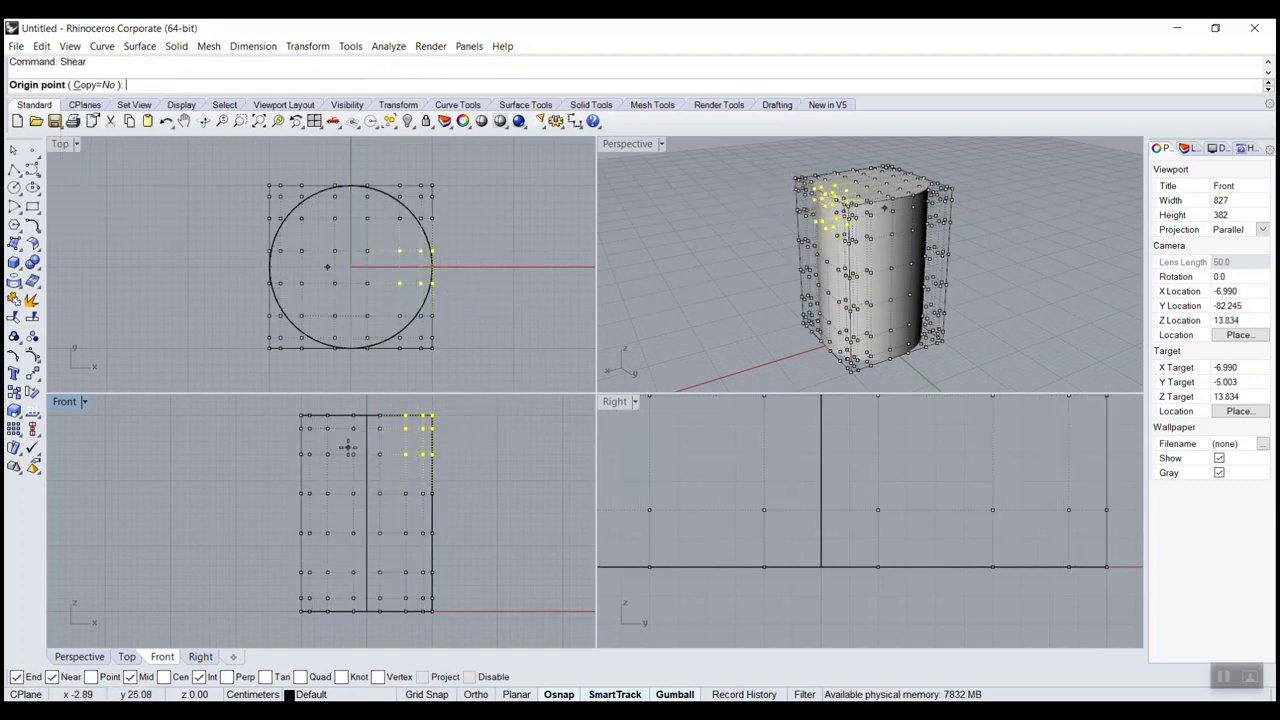
left_click(398, 470)
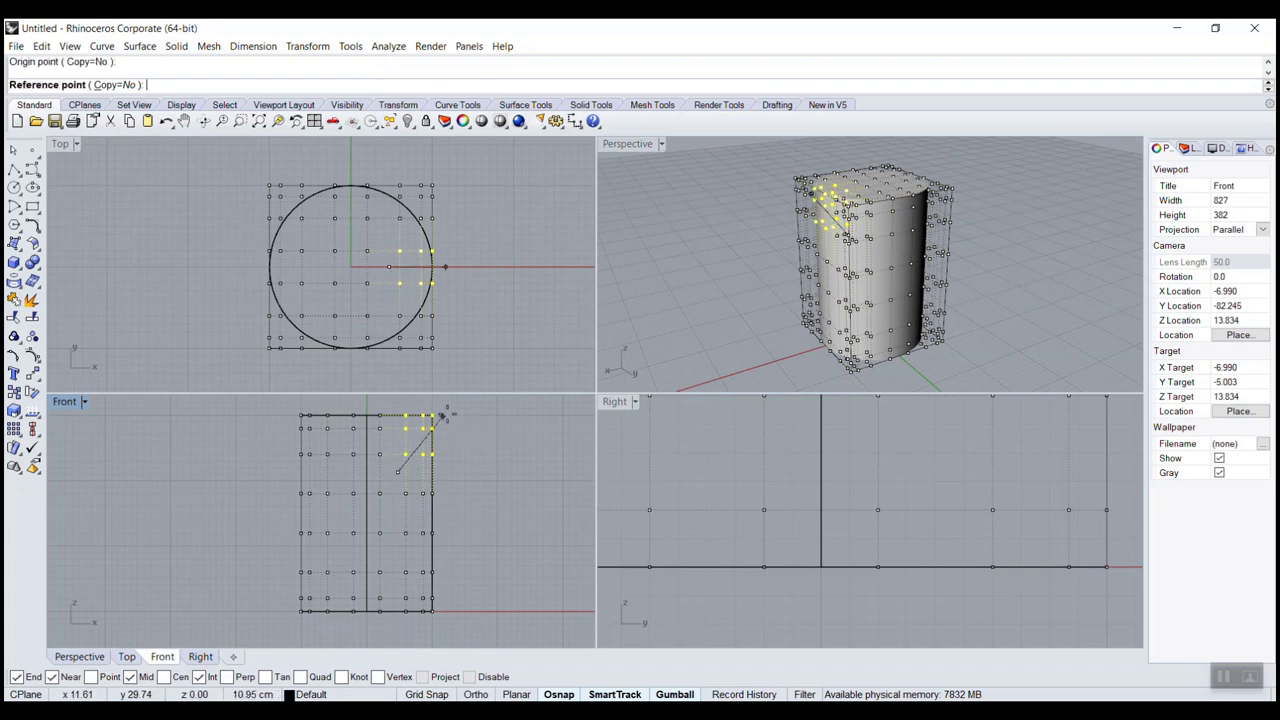
right_click_drag(443, 403, 420, 457)
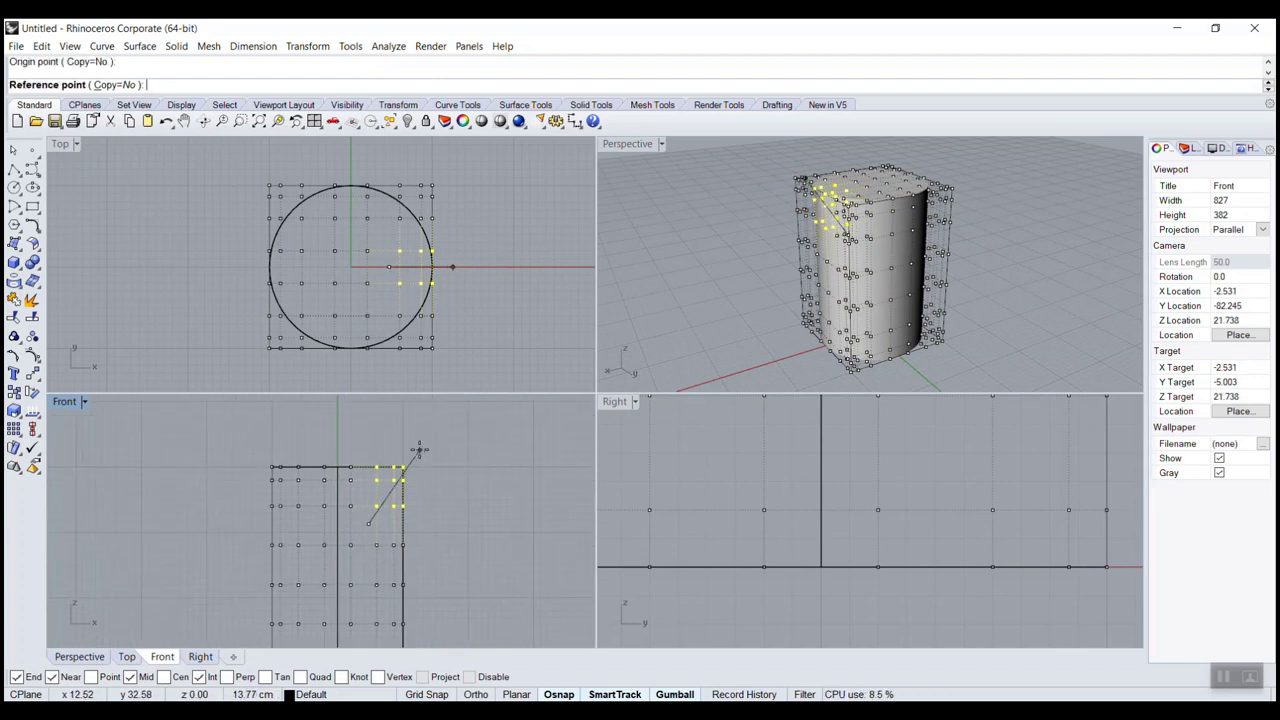
left_click(410, 445)
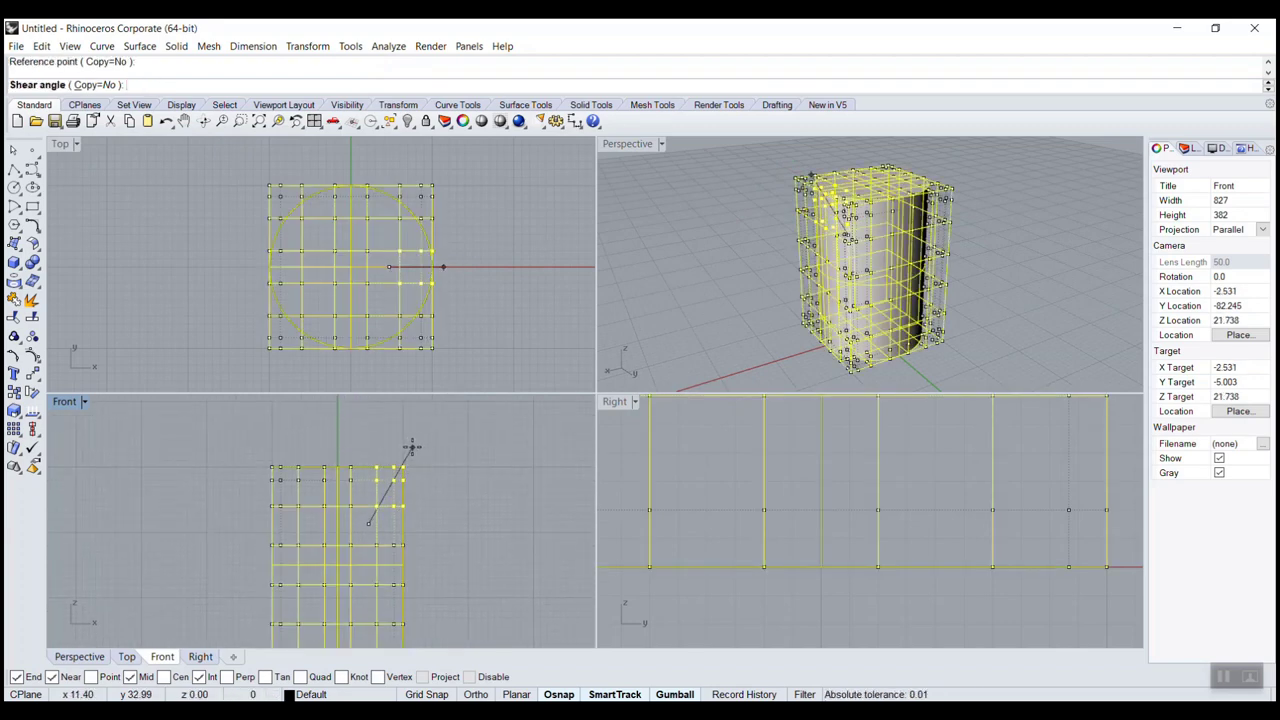
type("-2.")
type("5")
key("Return")
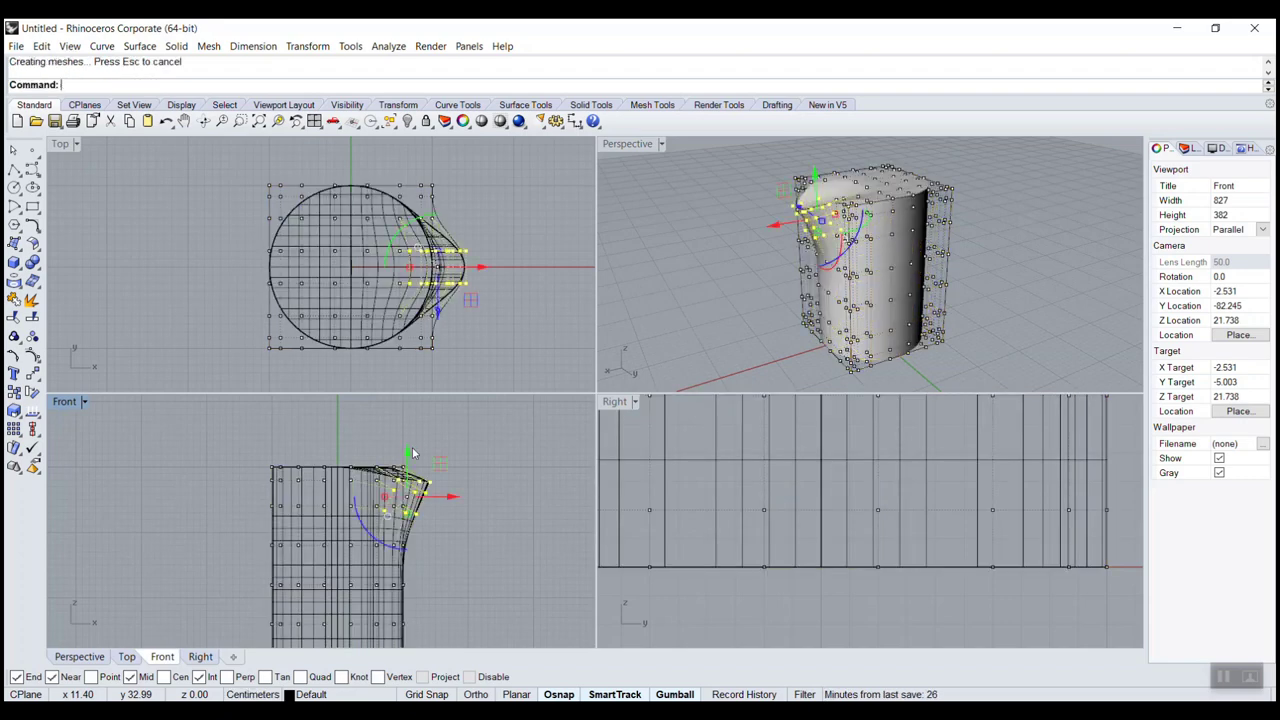
Step: Turn off the cage points and delete the control cage around the deformed cylinder
key("Escape")
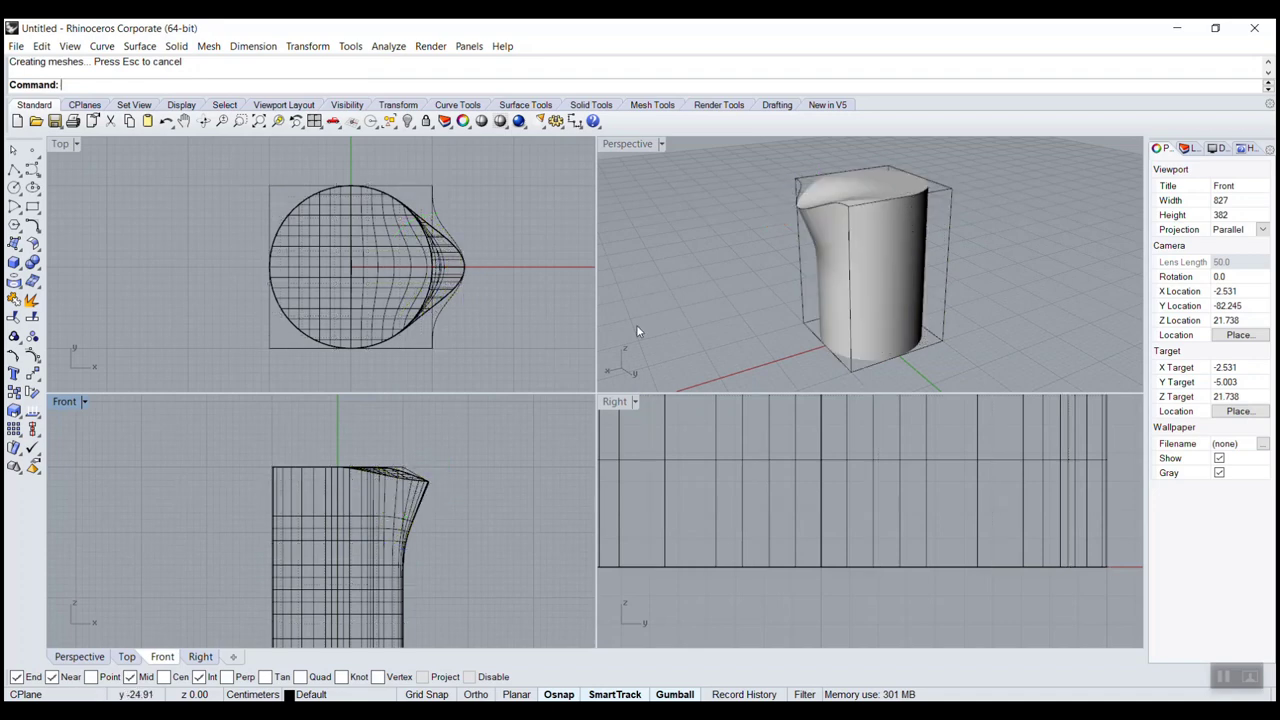
left_click(930, 197)
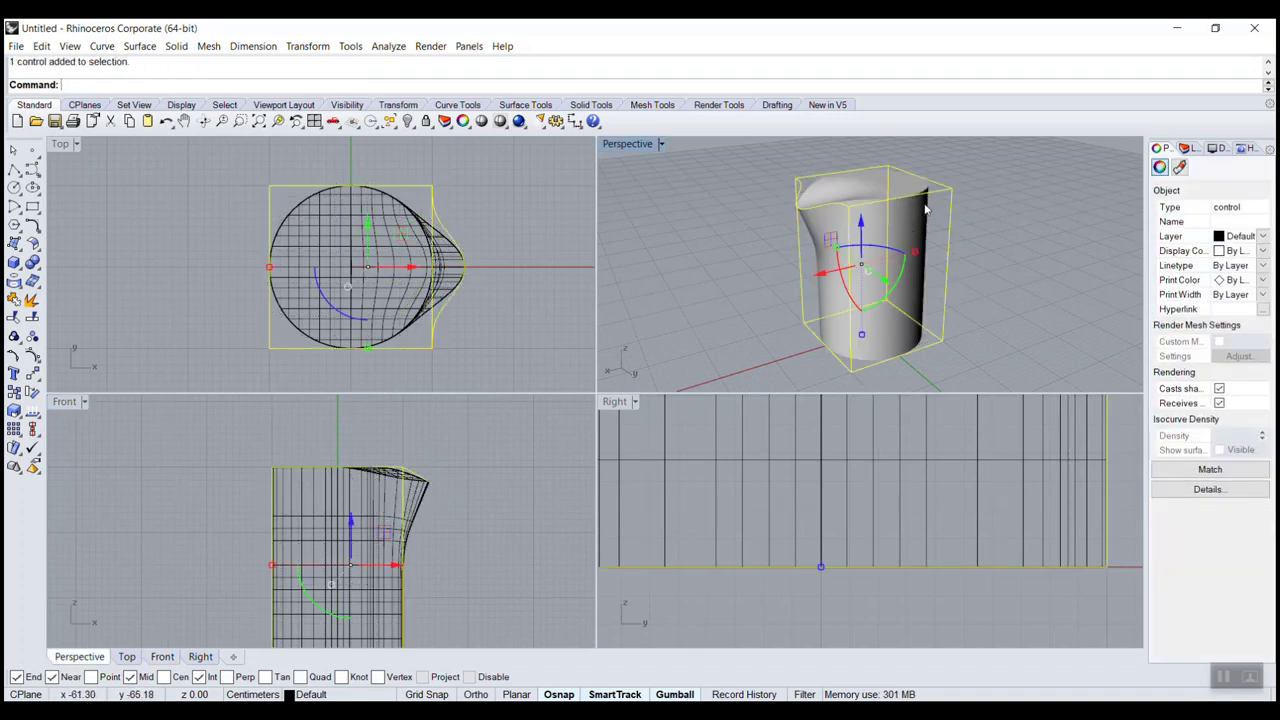
key("Delete")
double_click(626, 144)
right_click_drag(506, 209, 638, 295)
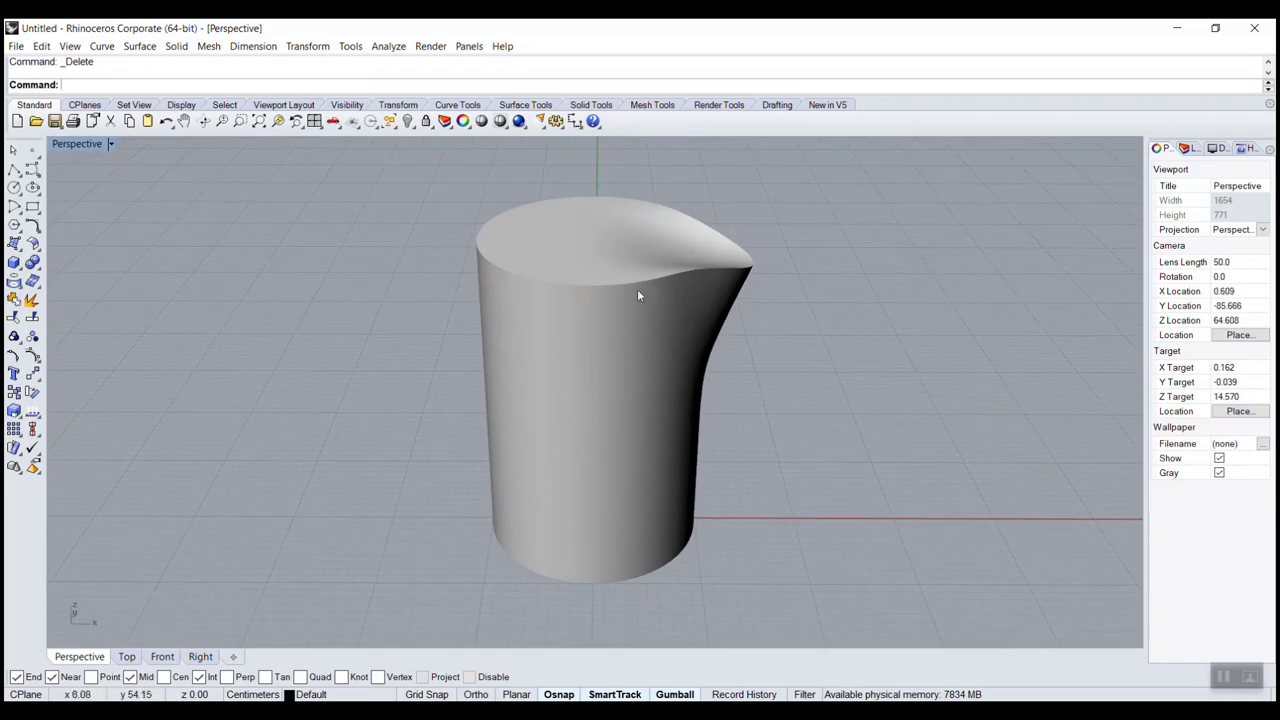
double_click(72, 146)
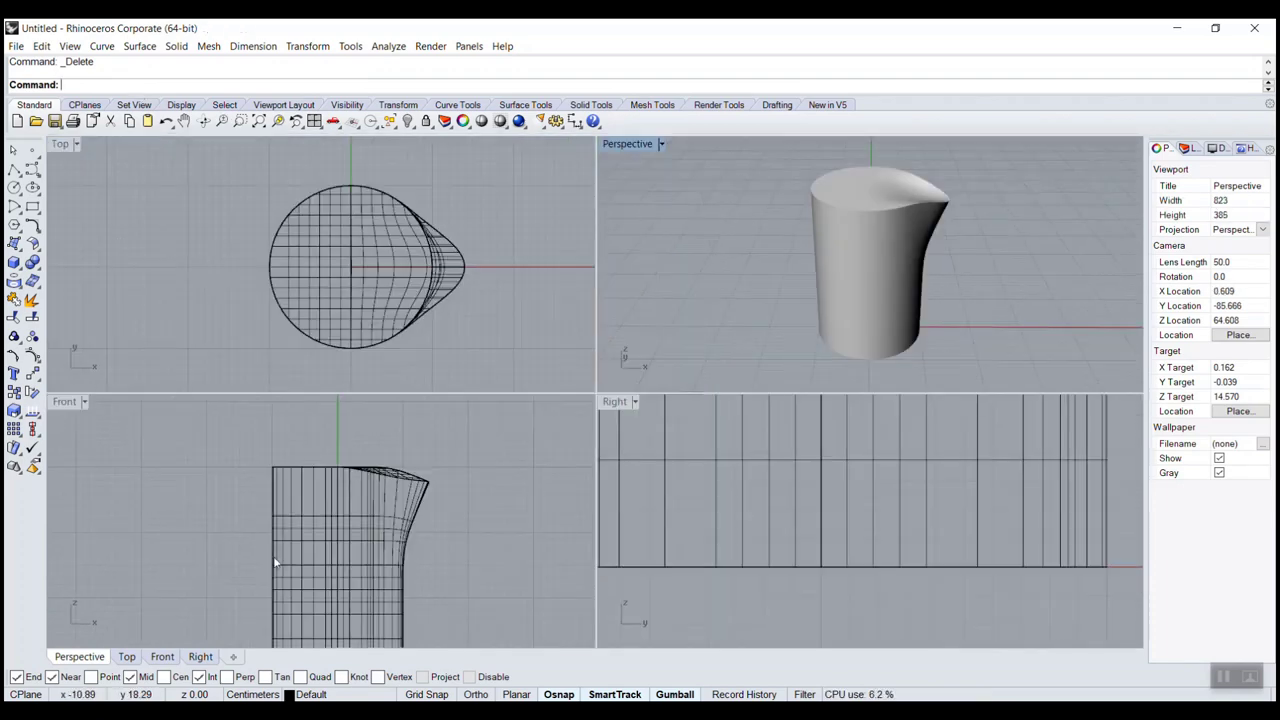
Step: In the Front view, draw a vertical line about 30 cm tall on the side opposite the spout, from base level to rim height
double_click(70, 405)
scroll(556, 451, "down", 4)
right_click_drag(591, 448, 587, 383)
scroll(589, 397, "up", 2)
type("Line")
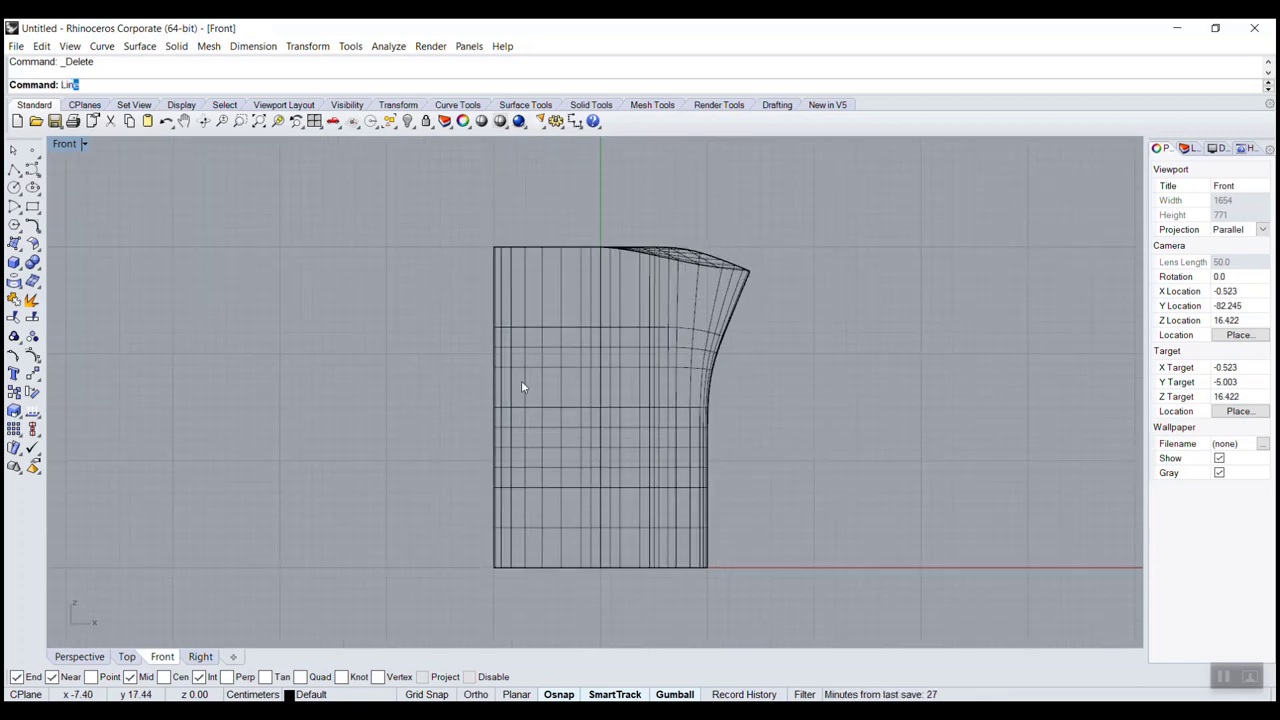
key("Return")
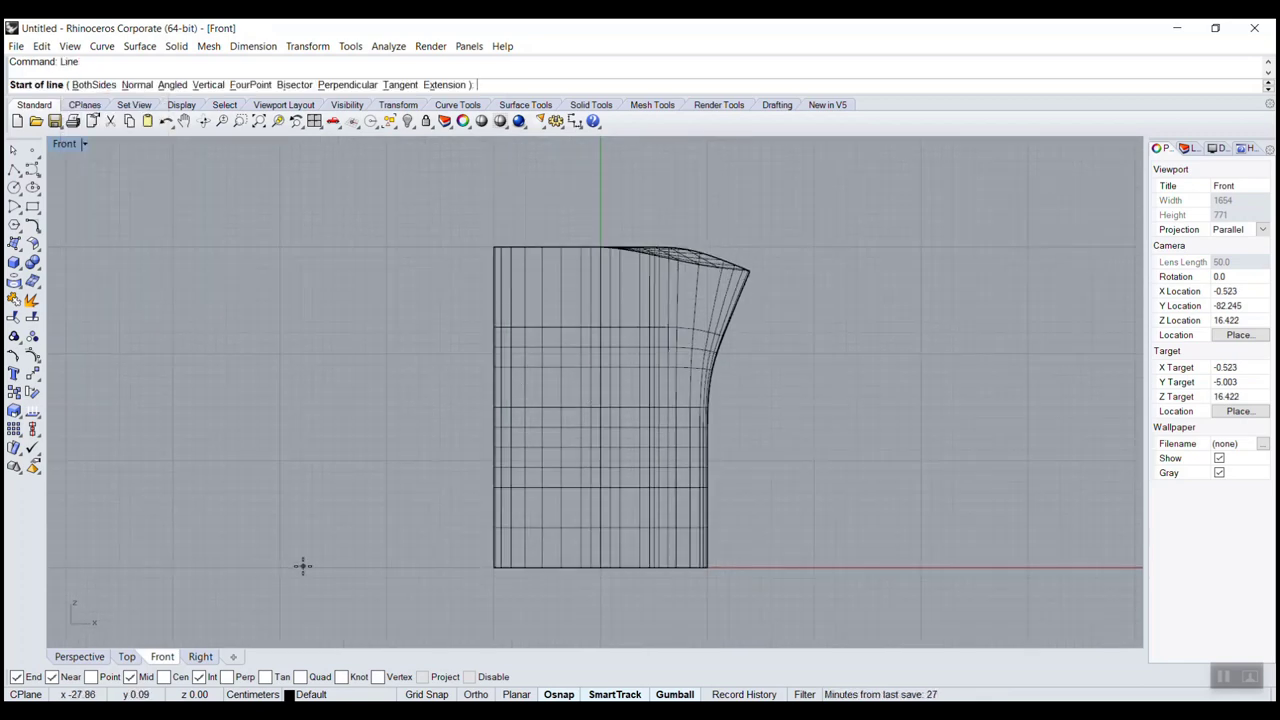
left_click(303, 567)
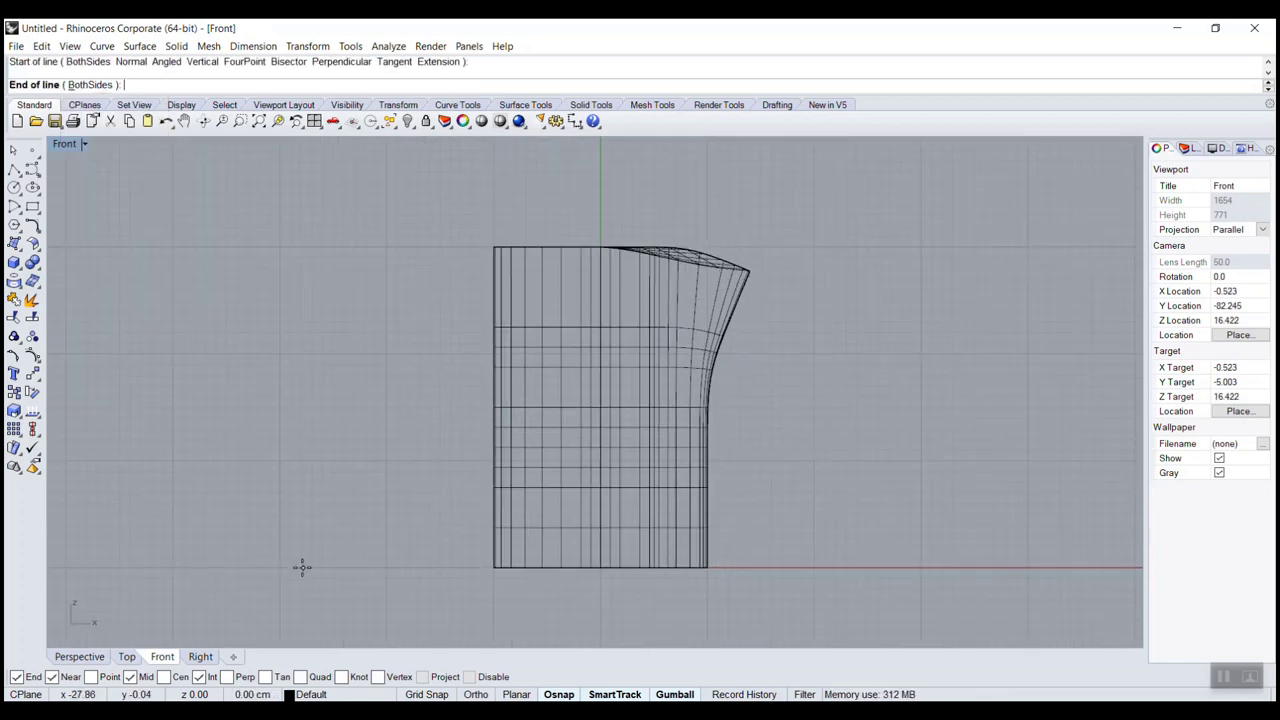
left_click(303, 249)
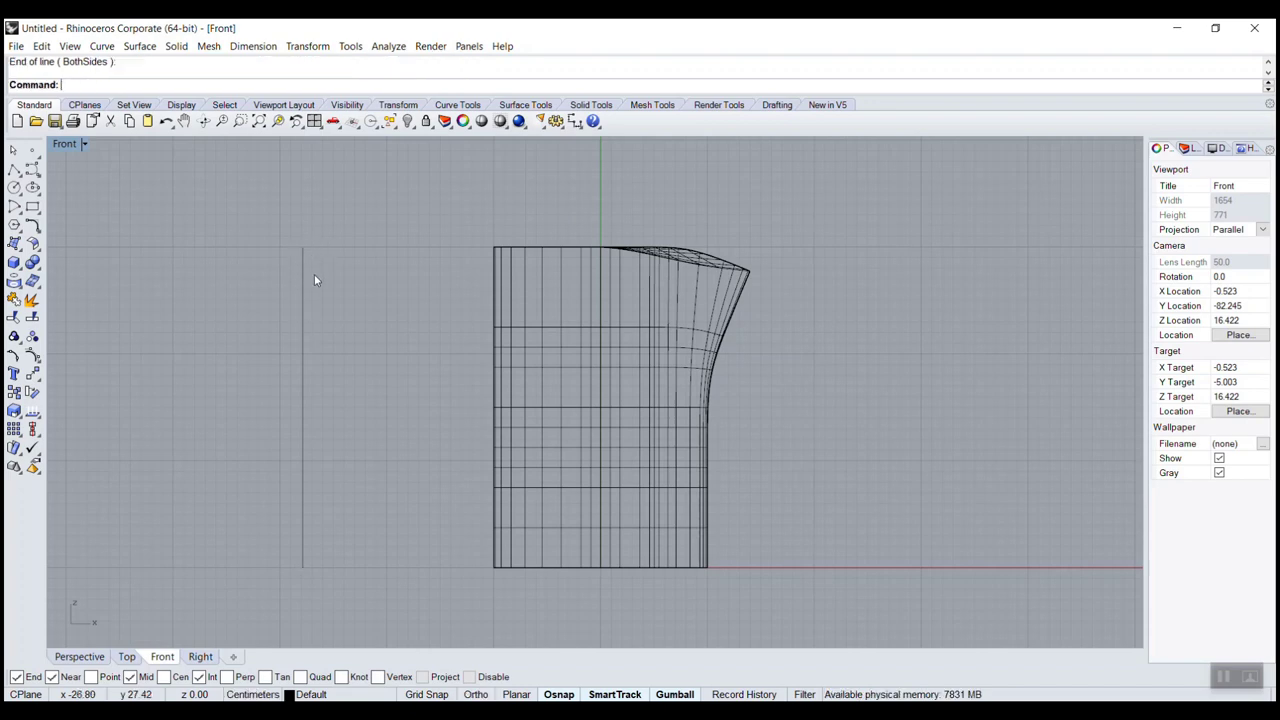
Step: Rebuild the vertical line with a point count of 6 and degree 3
left_click(303, 280)
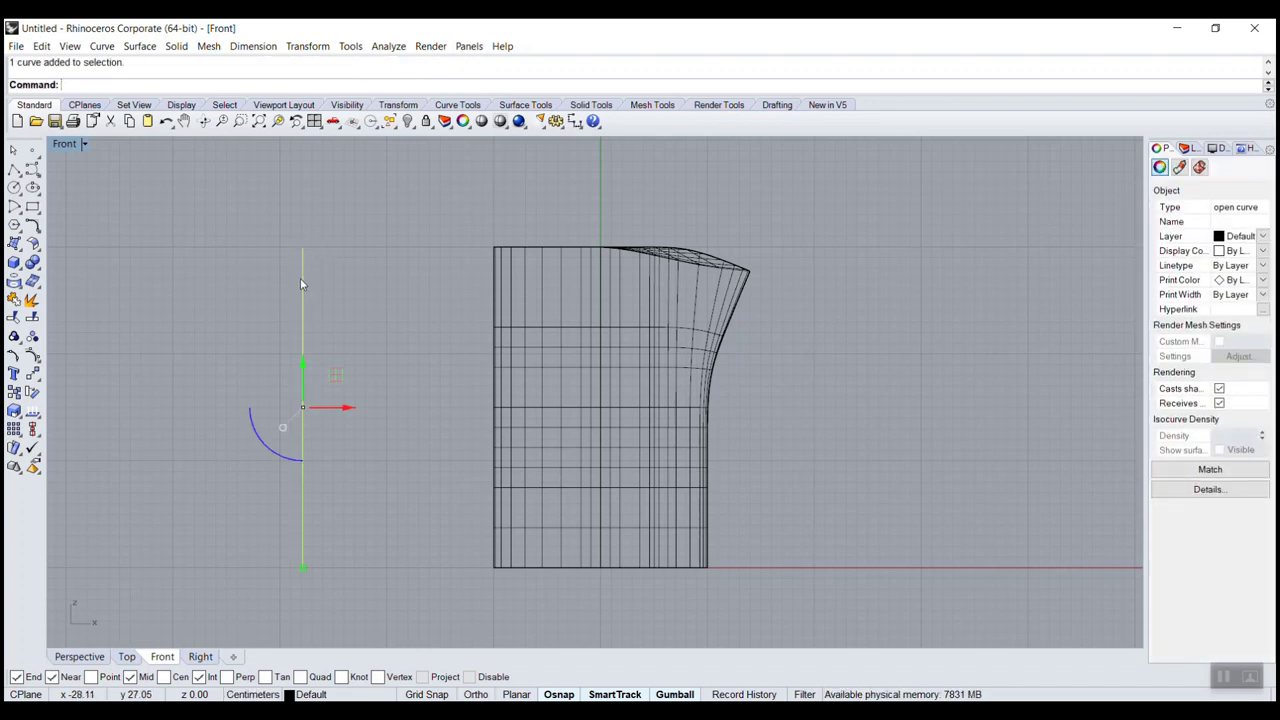
key("F10")
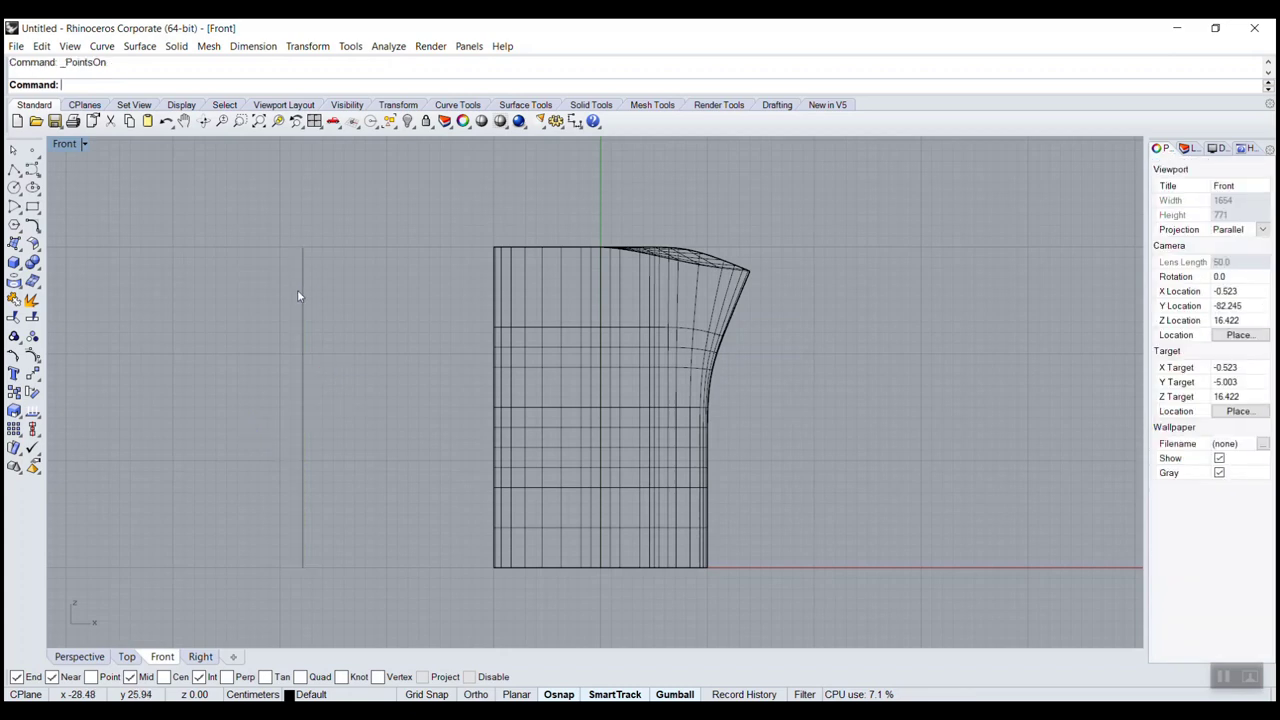
left_click(300, 290)
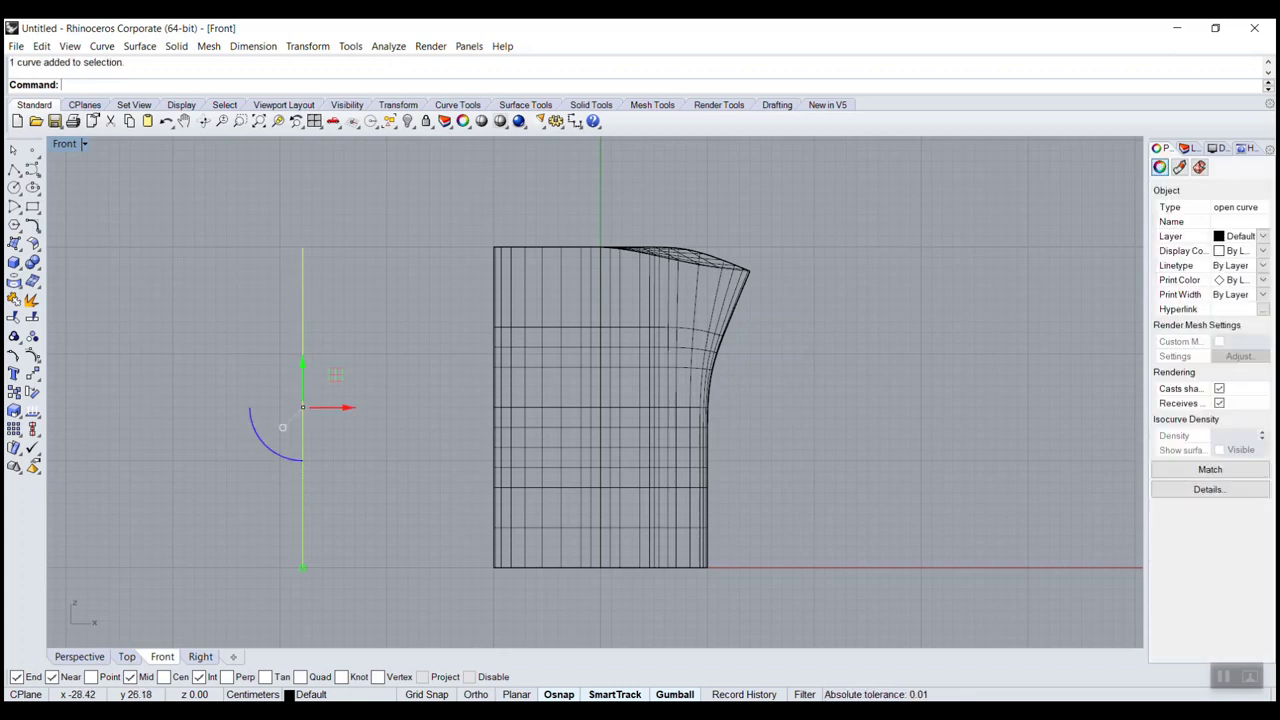
type("Rebuild")
key("Return")
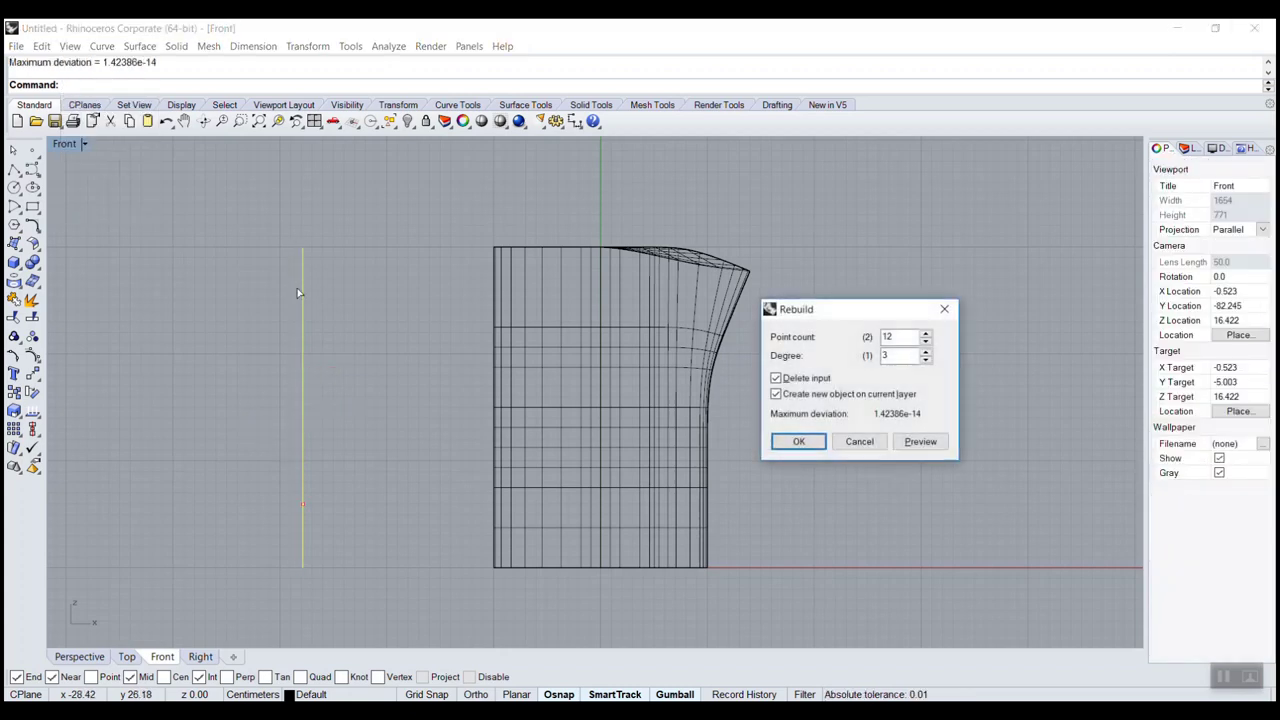
double_click(899, 337)
type("6")
key("Tab")
left_click(813, 441)
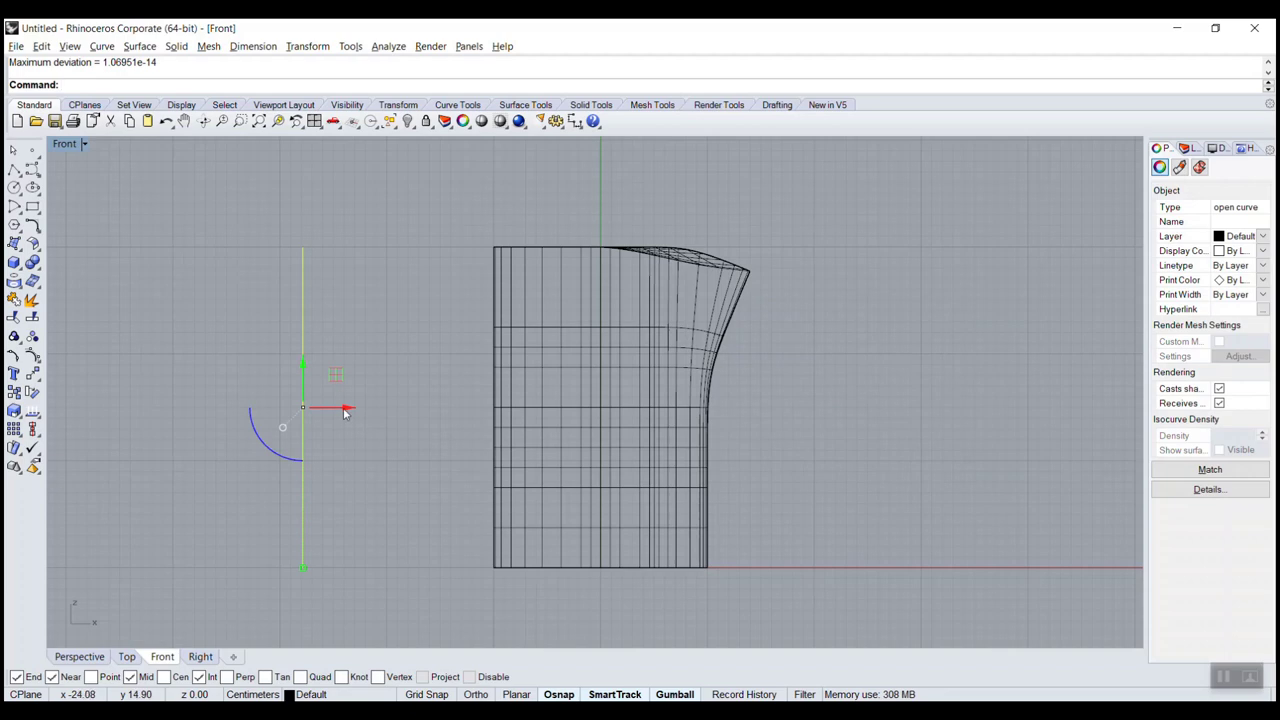
Step: Copy the line to the spout side of the body and bend the copy by shifting its upper control points slightly outward along X
left_click_drag(344, 412, 850, 425)
left_click(310, 215)
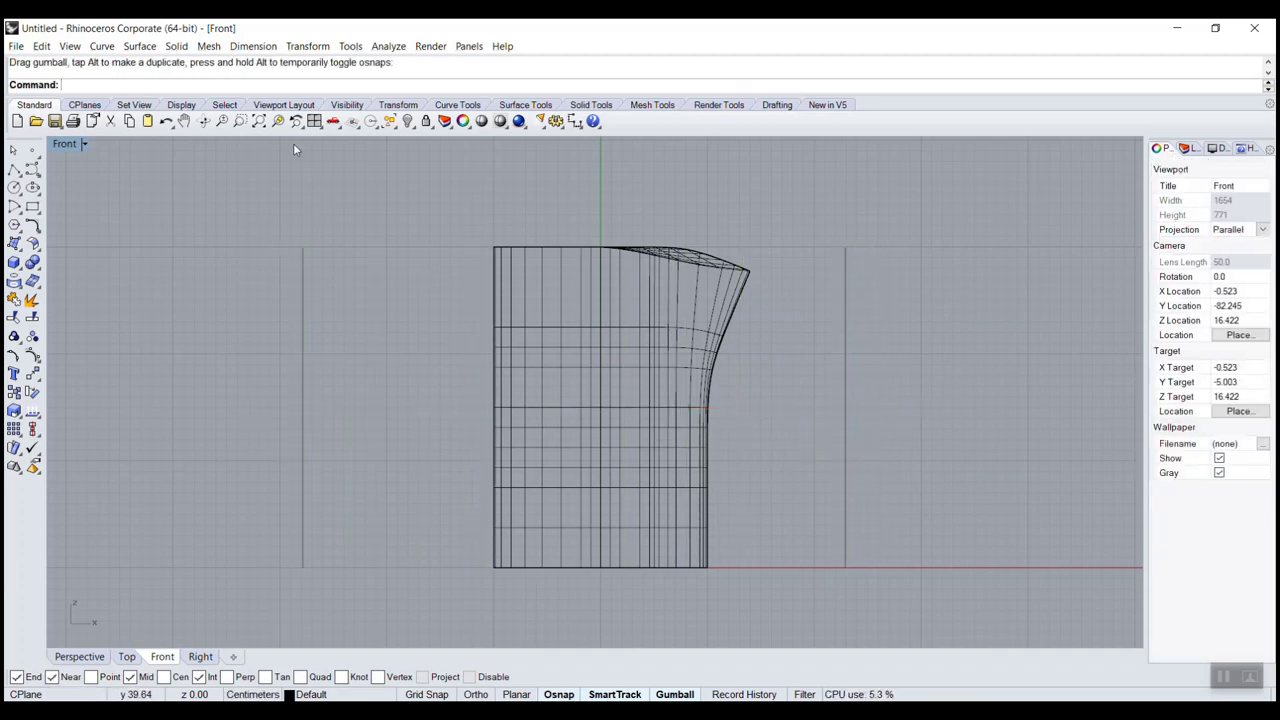
left_click(845, 400)
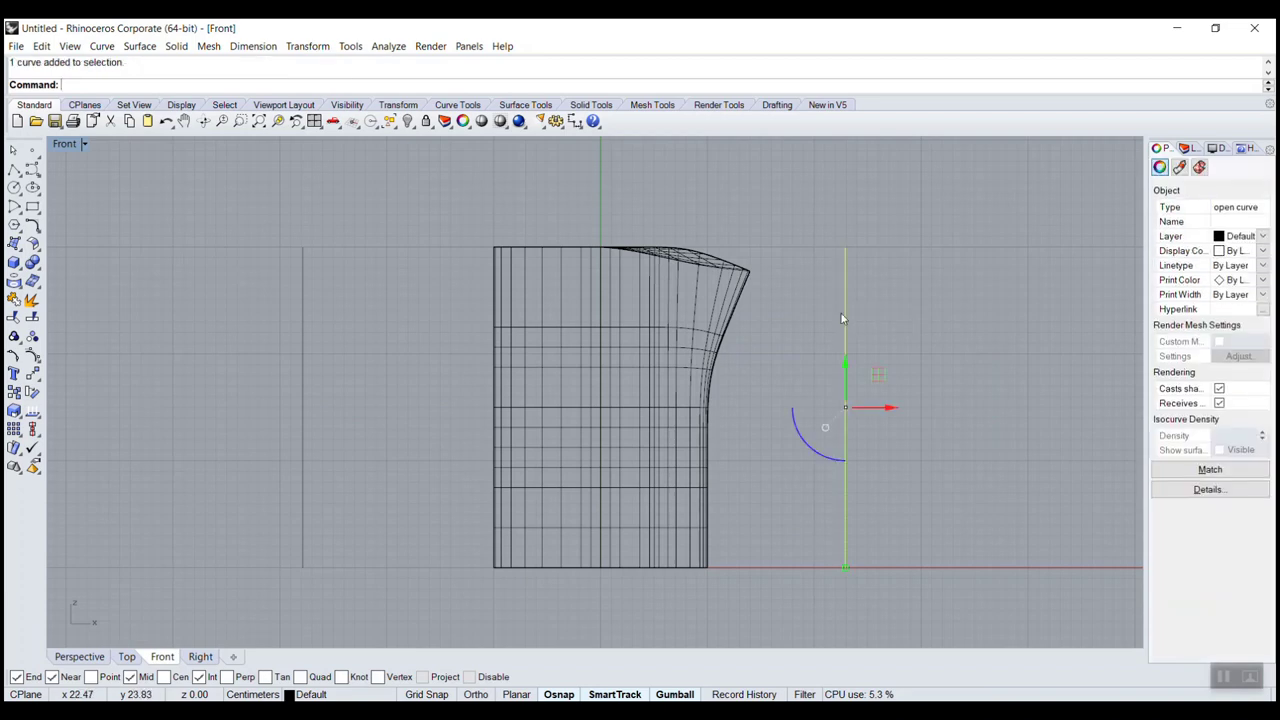
key("F10")
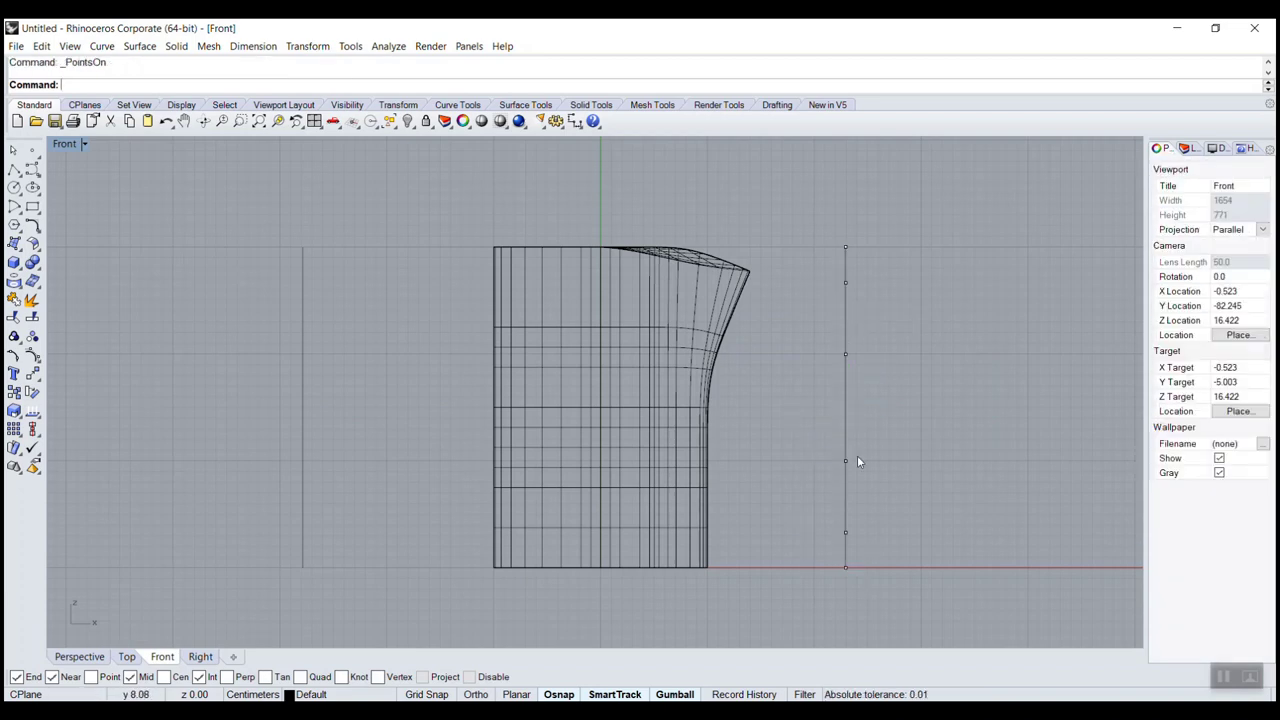
left_click_drag(798, 236, 873, 387)
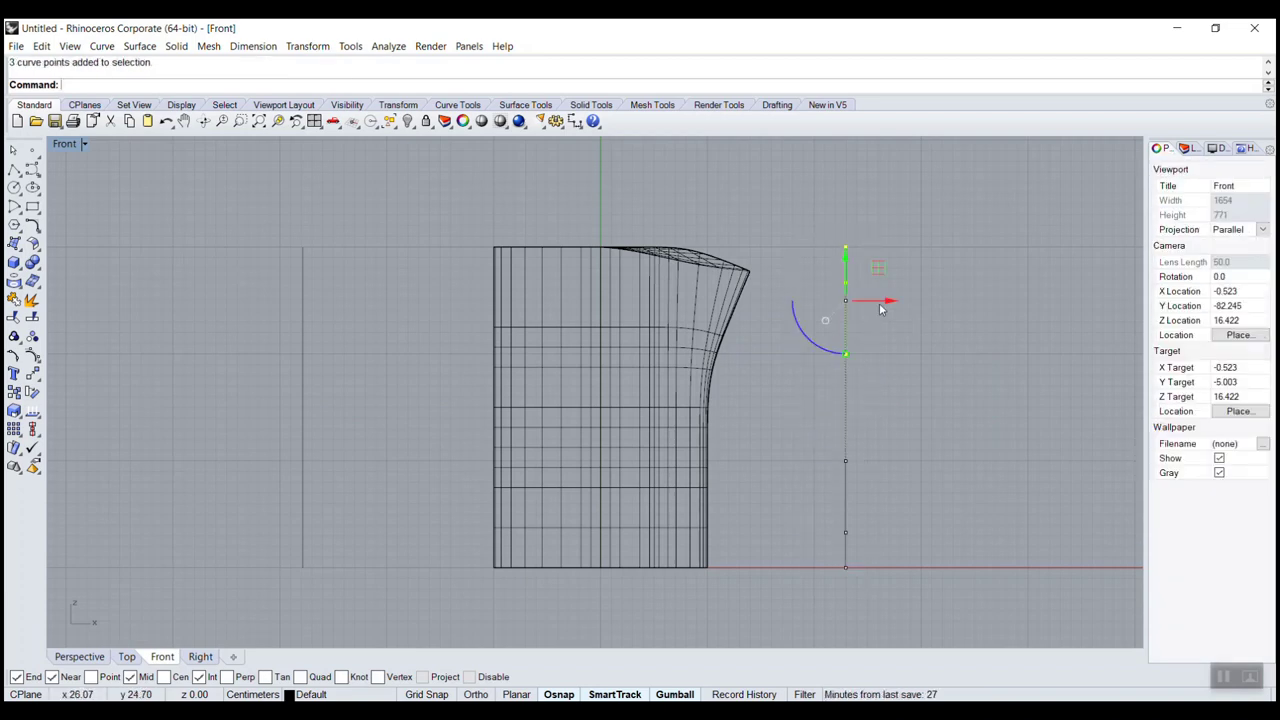
left_click_drag(880, 309, 853, 314)
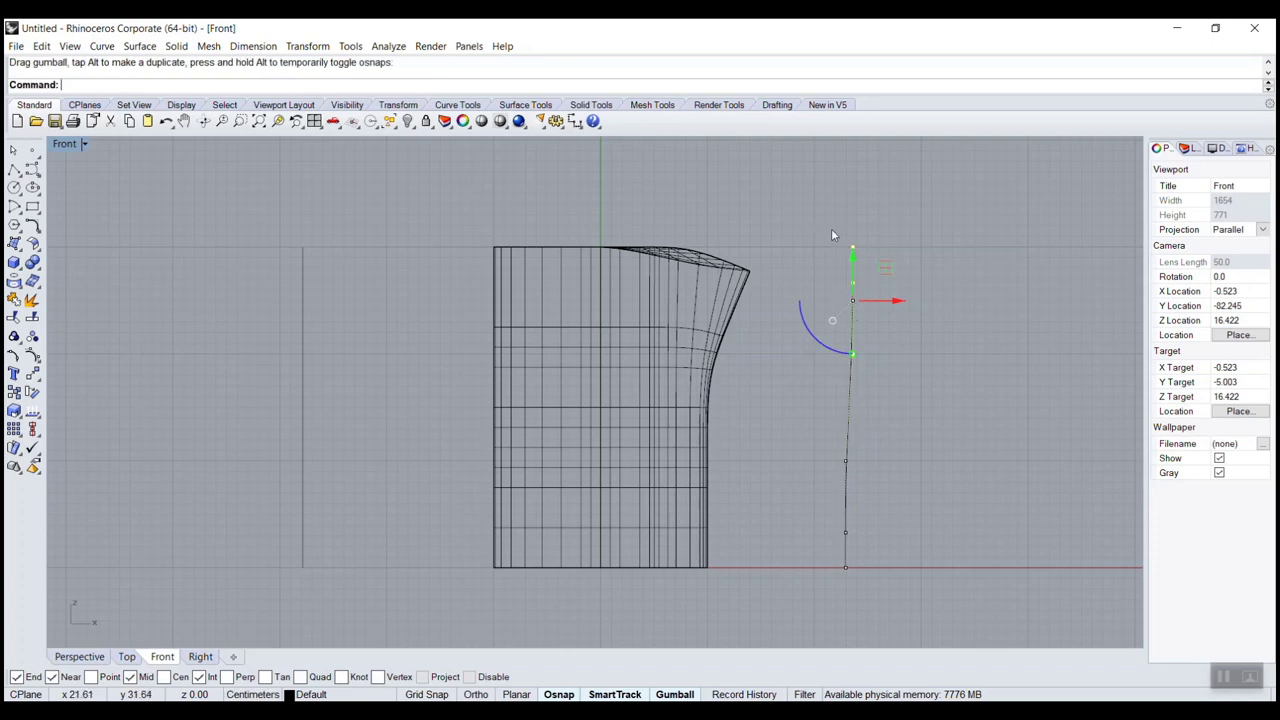
left_click_drag(831, 228, 857, 263)
key("Escape")
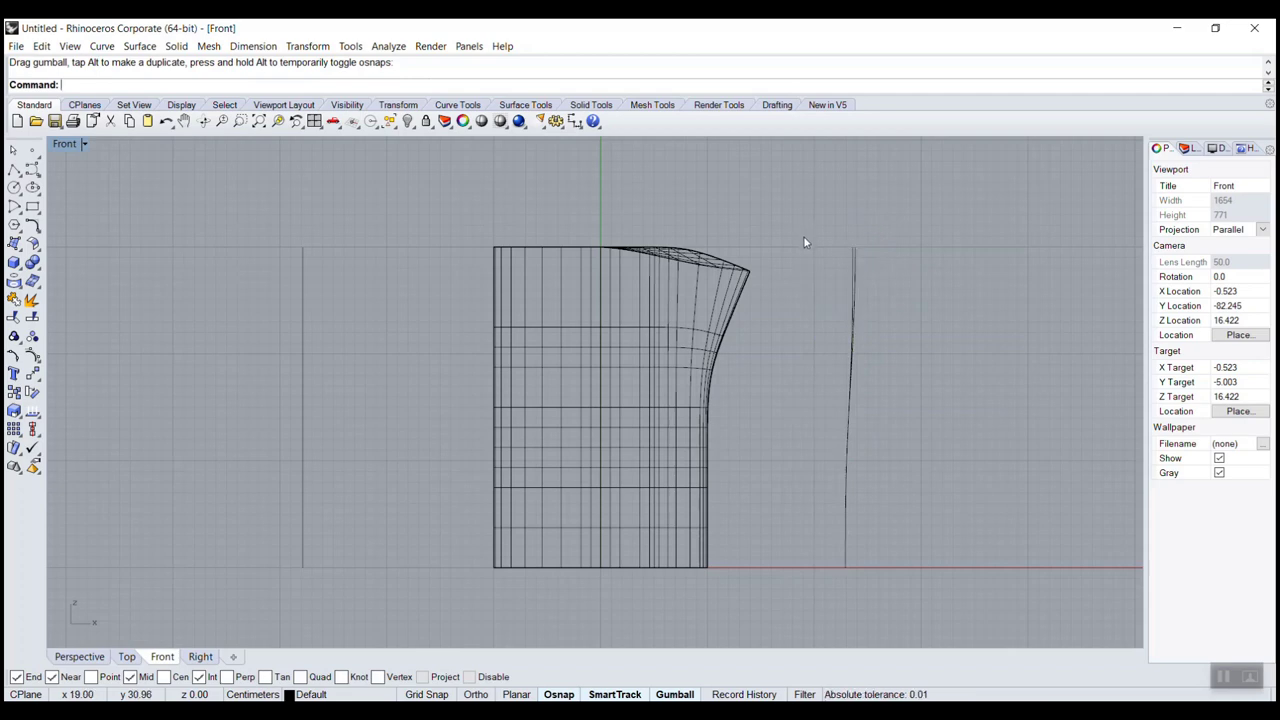
Step: Delete the surplus overlapping duplicate of the bent curve, keeping only the outermost one
left_click(849, 256)
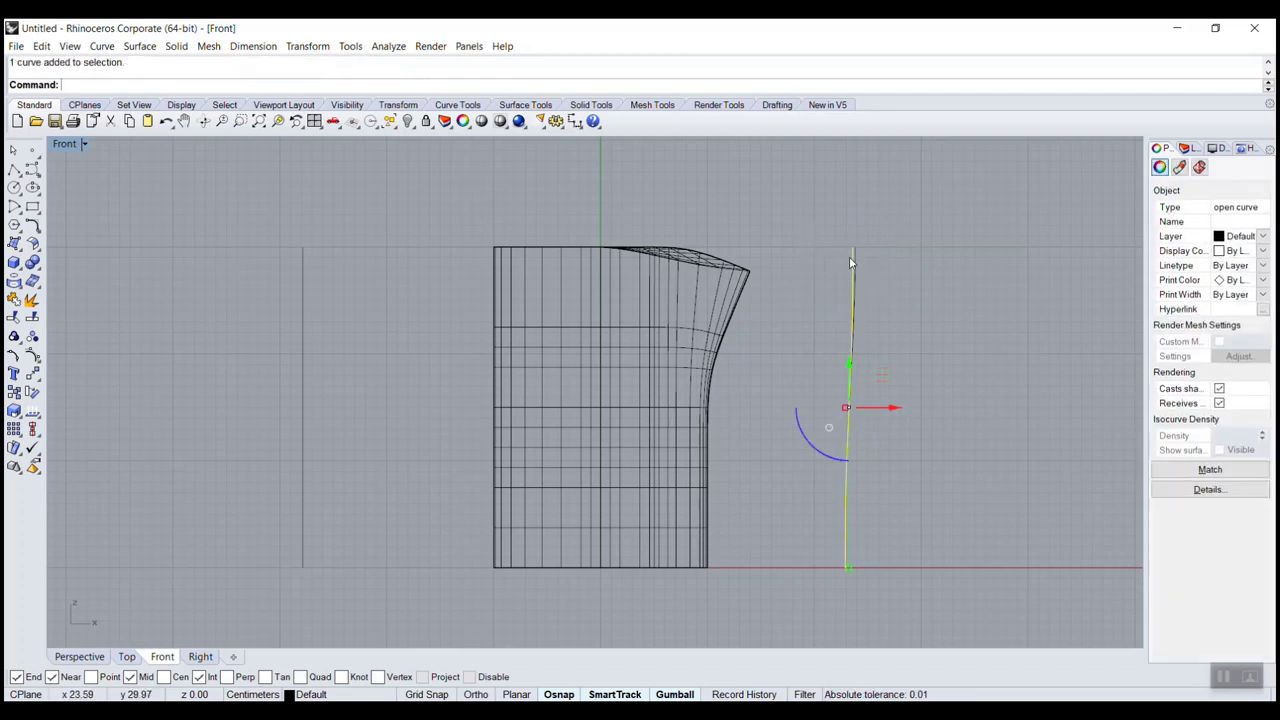
key("Delete")
left_click(851, 259)
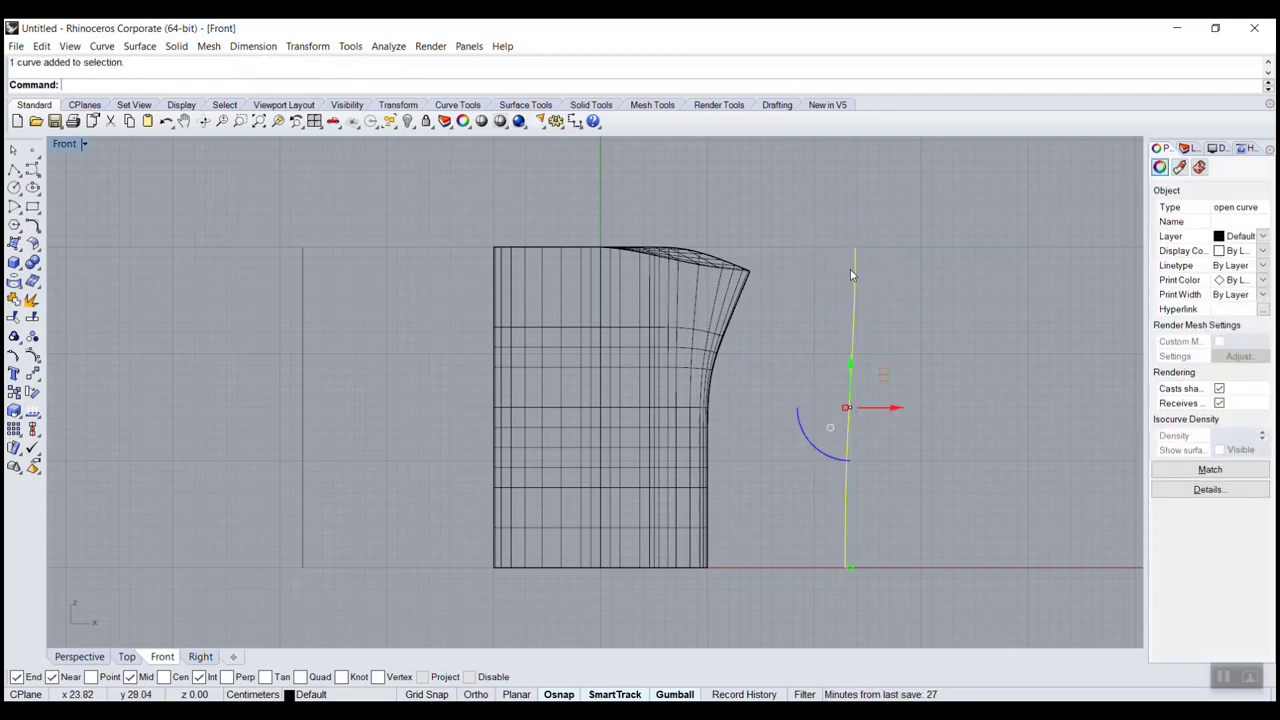
scroll(905, 443, "up", 3)
scroll(866, 458, "down", 5)
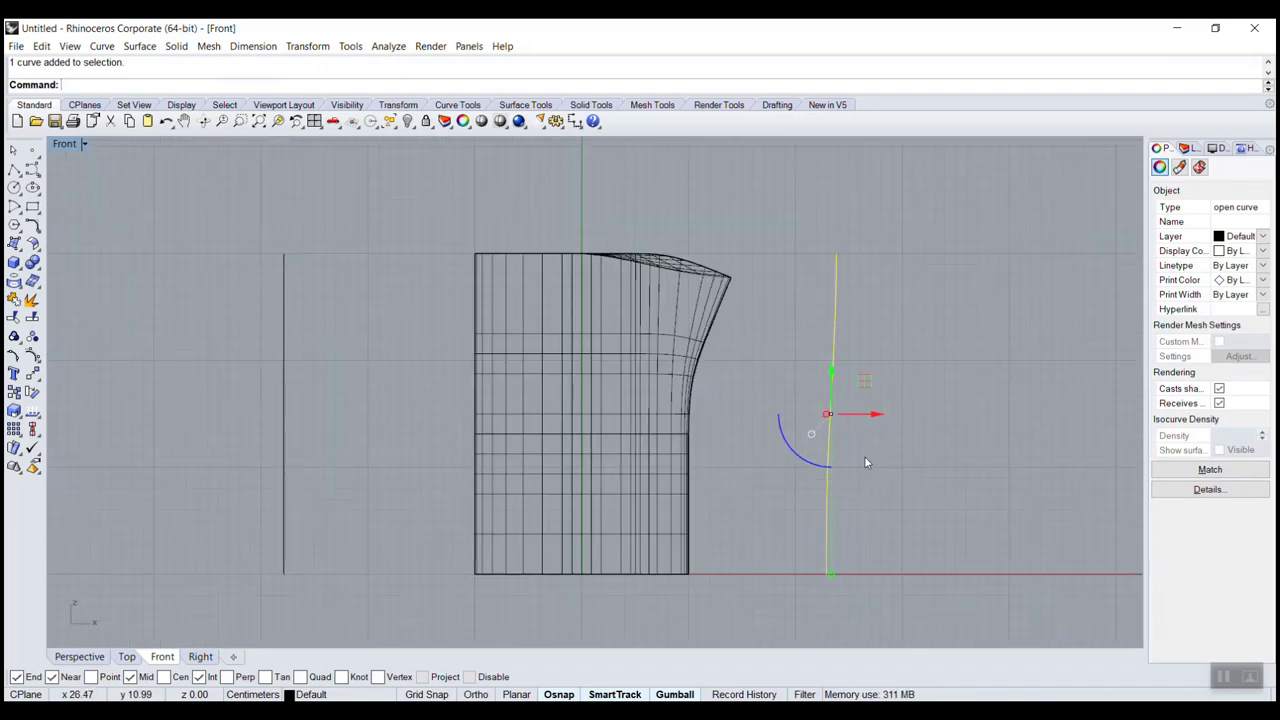
left_click(786, 340)
scroll(838, 507, "up", 5)
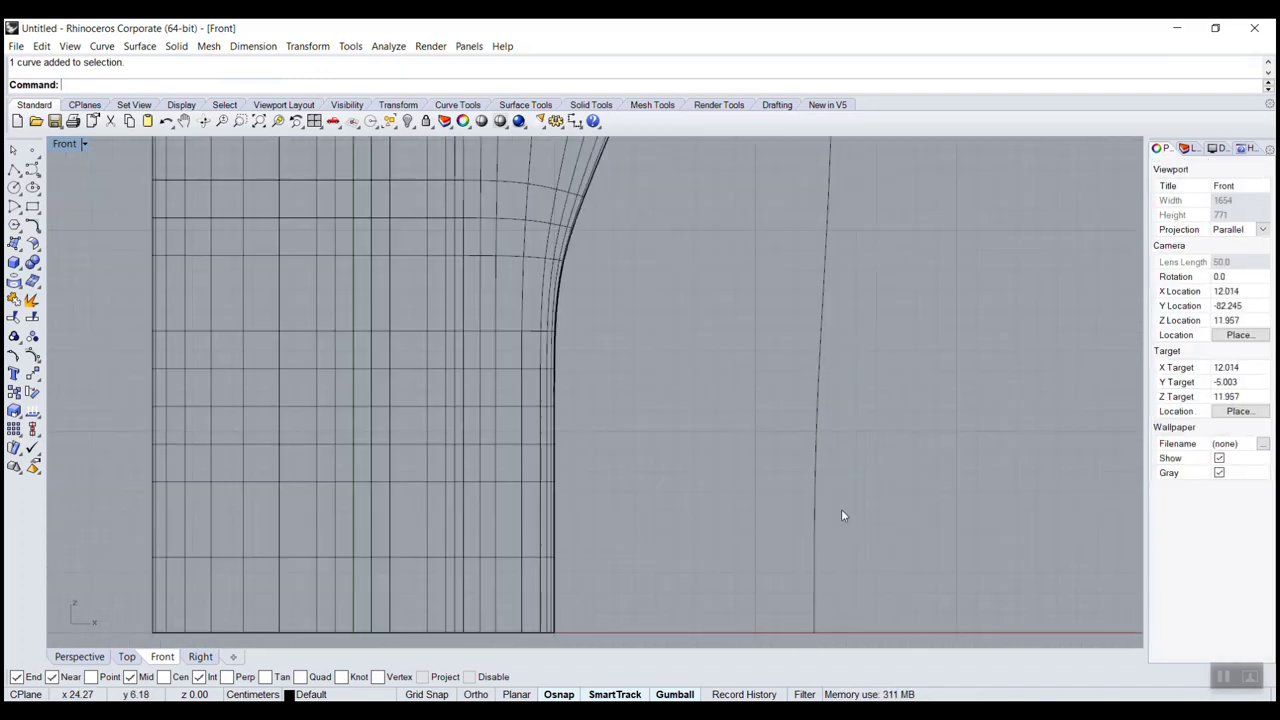
scroll(839, 449, "down", 6)
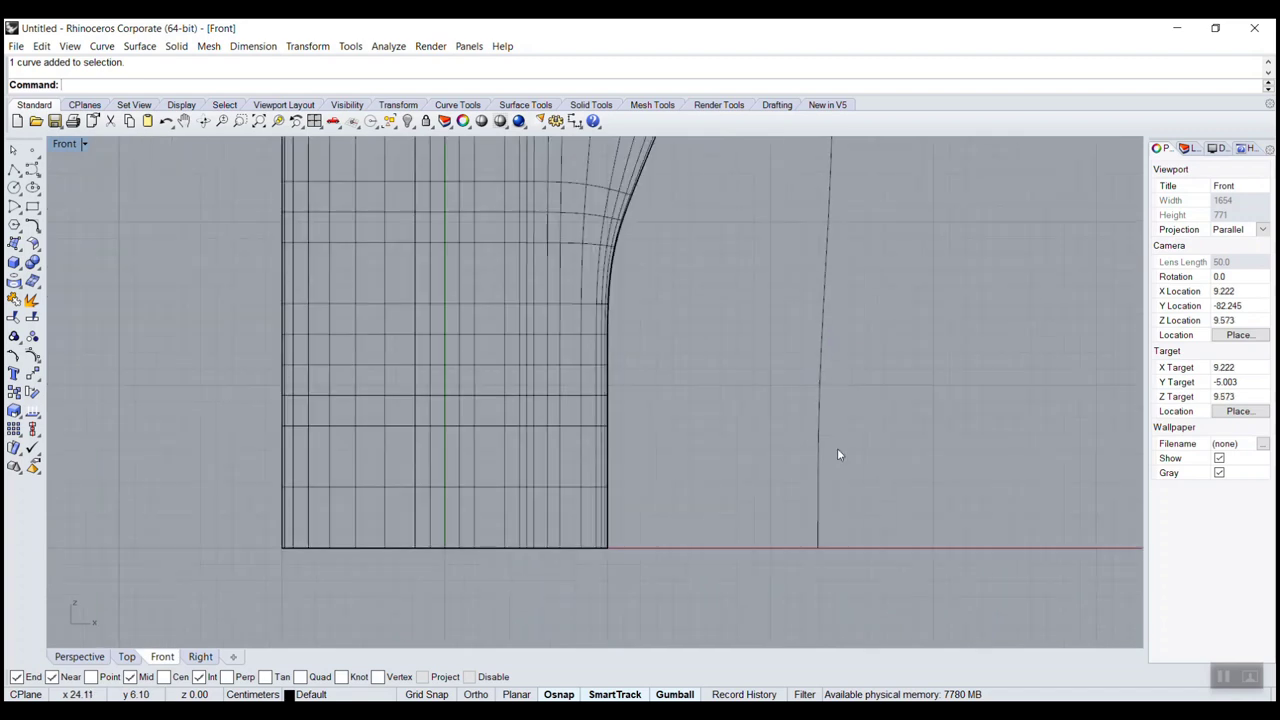
Step: Flow a copy of the body from the straight line to the bent curve, picking both curves near their lower ends
type("Flow")
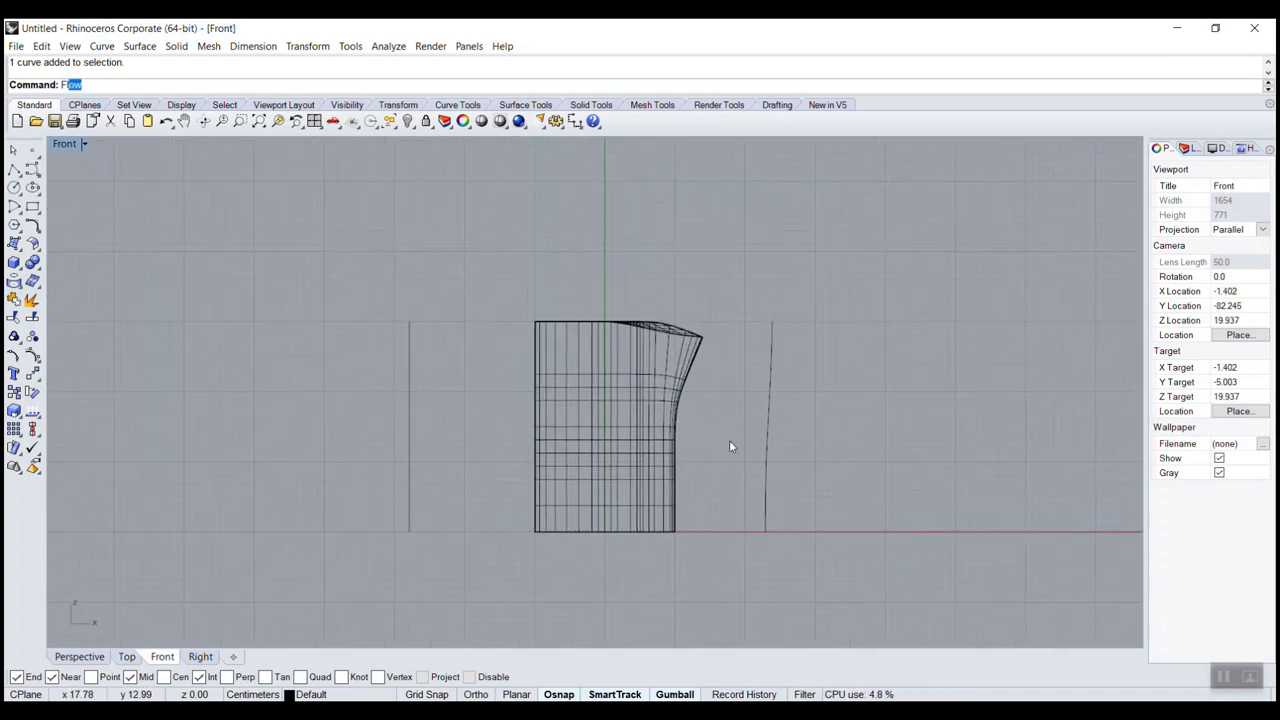
key("Return")
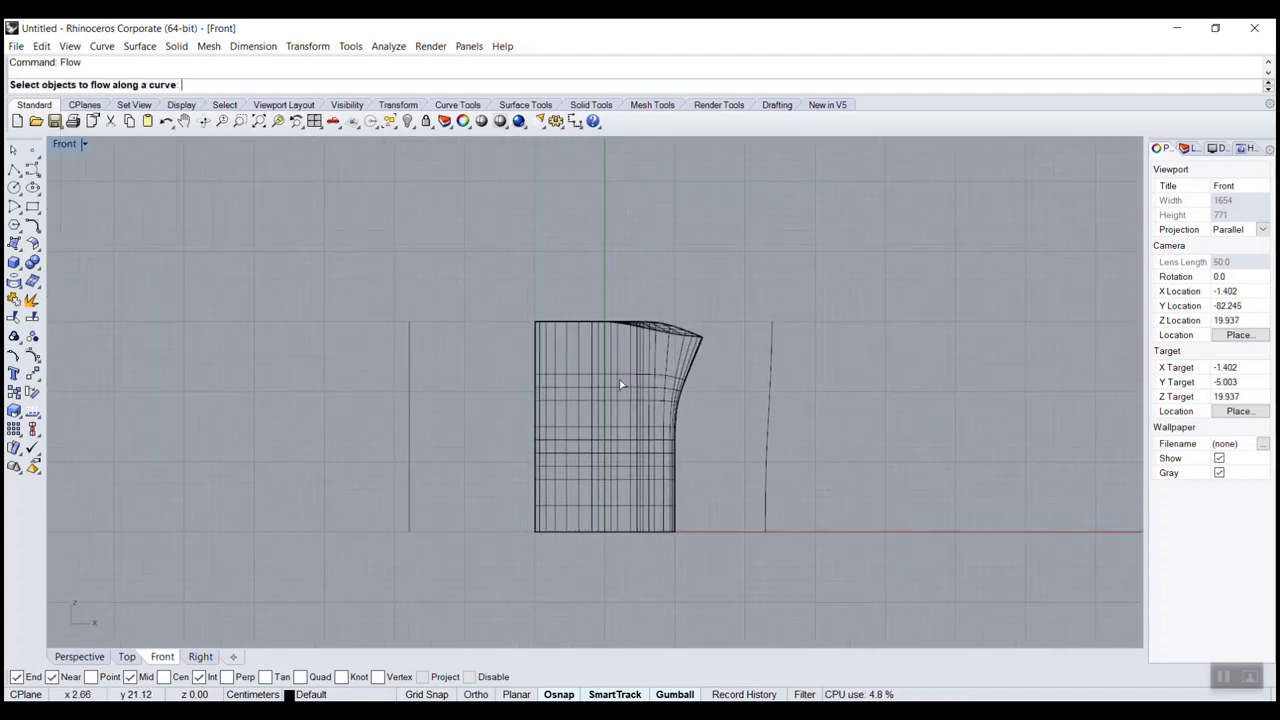
left_click(586, 432)
key("Return")
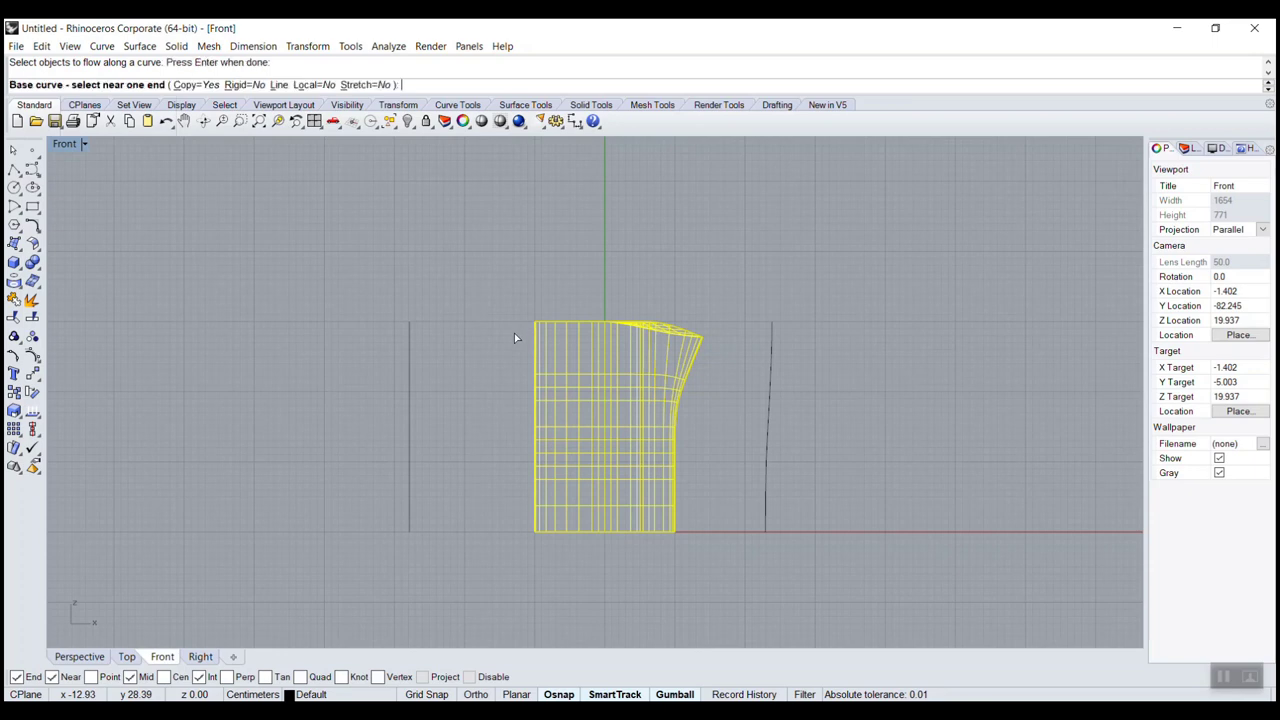
left_click(413, 518)
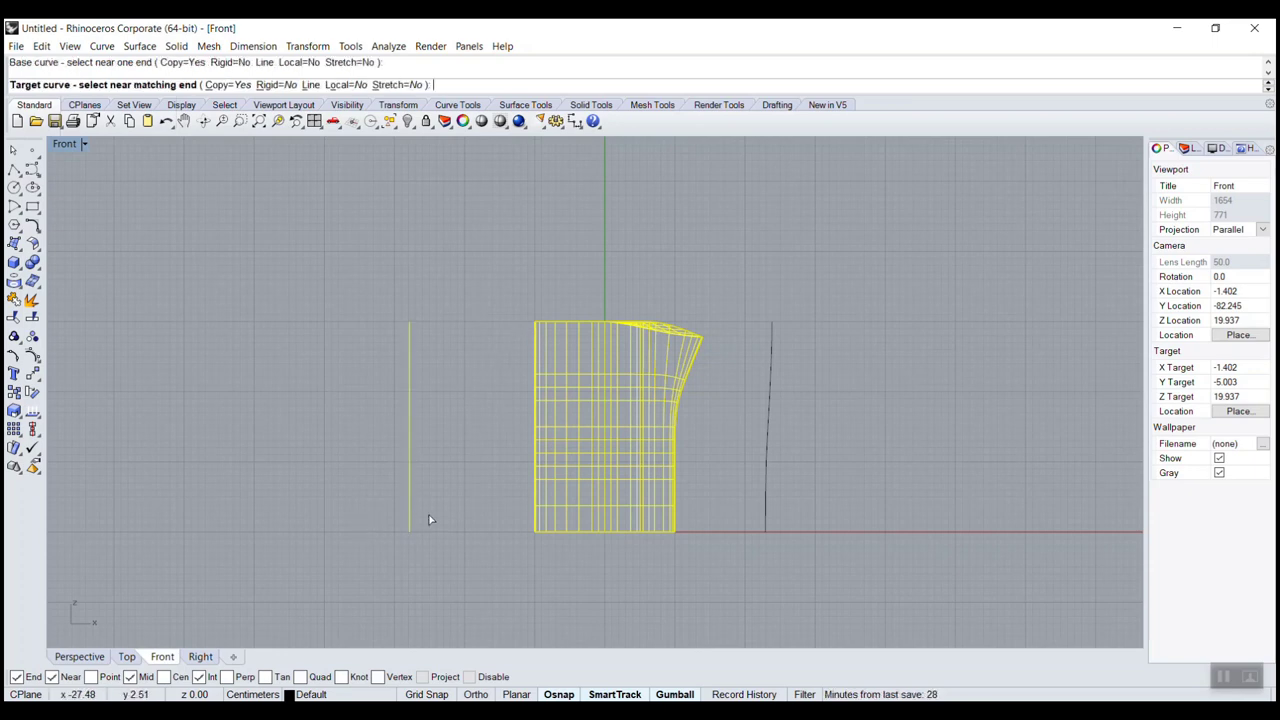
left_click(770, 518)
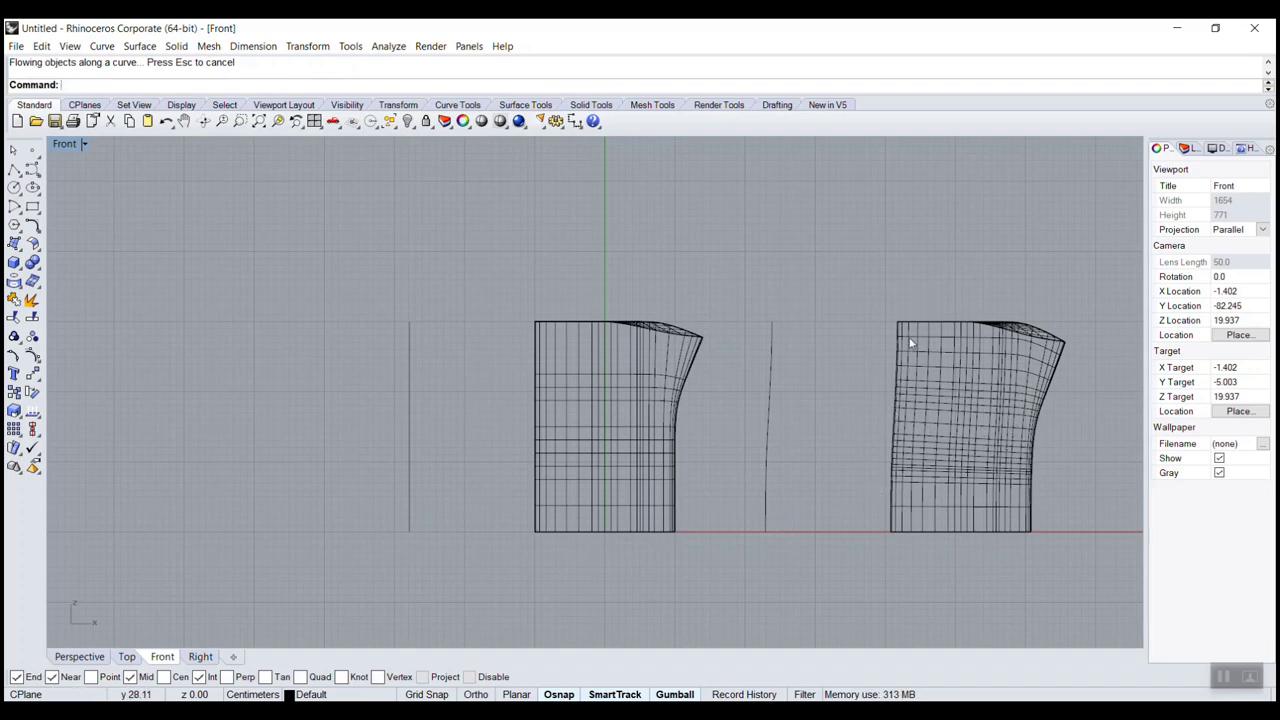
Step: Delete the original body and both guide curves, and move the flowed body along X back to the origin
left_click_drag(320, 255, 848, 645)
key("Delete")
left_click(1014, 486)
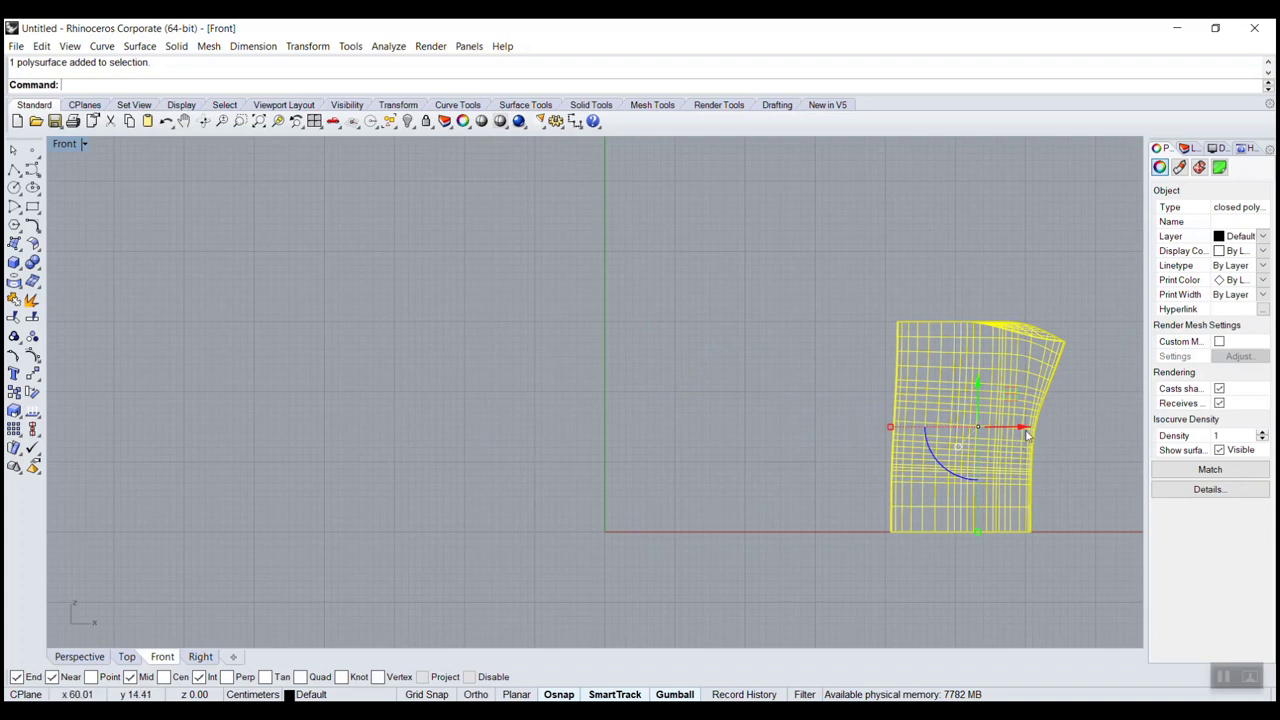
left_click_drag(1026, 435, 621, 426)
left_click(454, 372)
left_click(548, 410)
Step: Explode the flowed body in the Perspective view and delete its top surface so the vessel is open
double_click(80, 143)
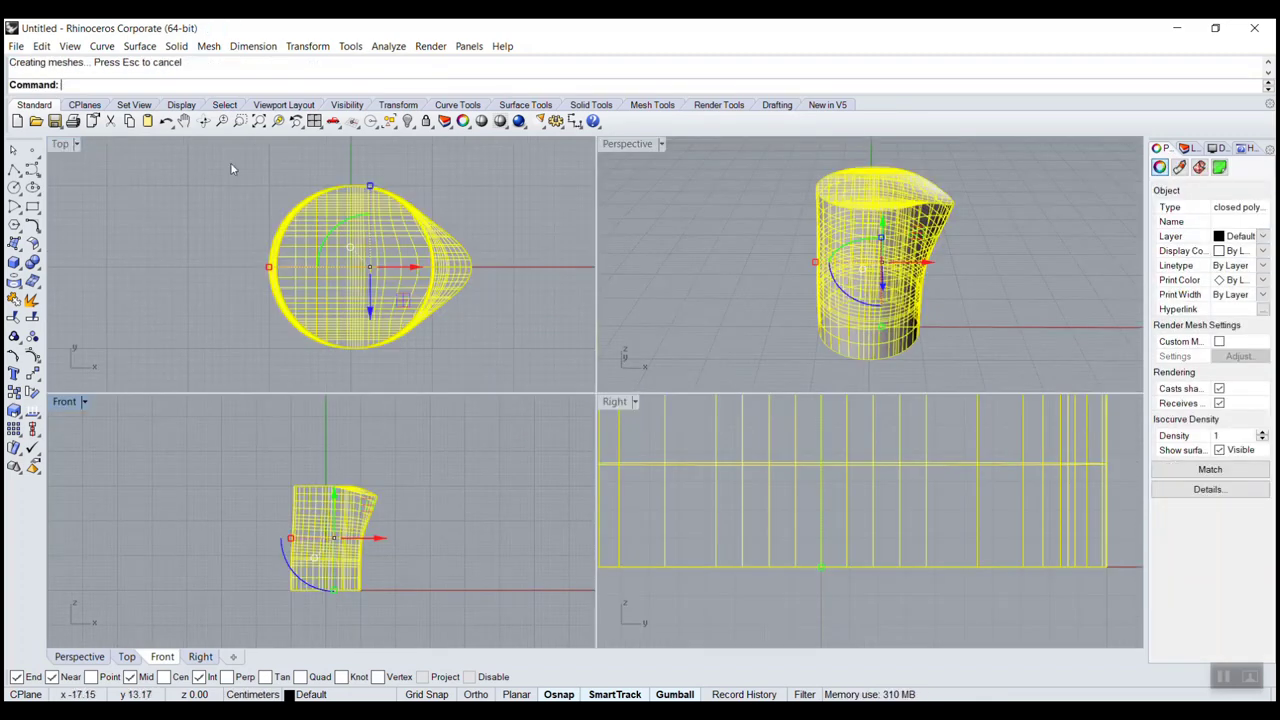
double_click(606, 148)
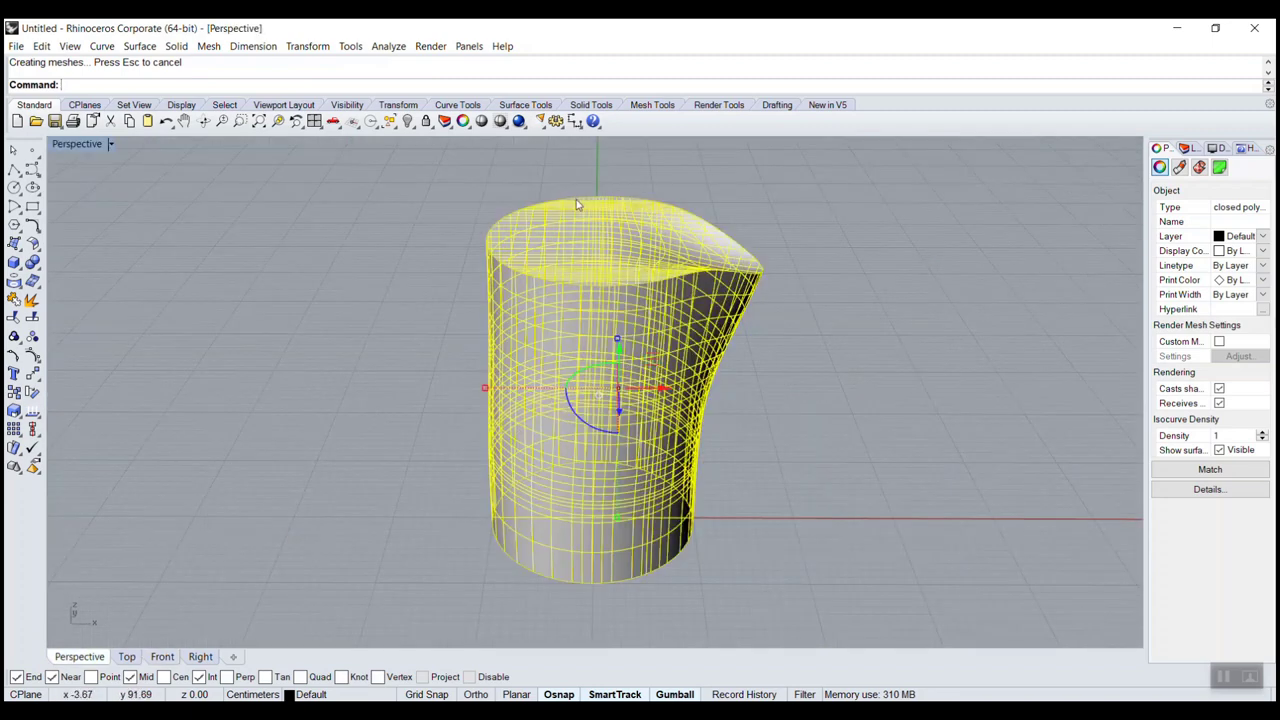
type("E")
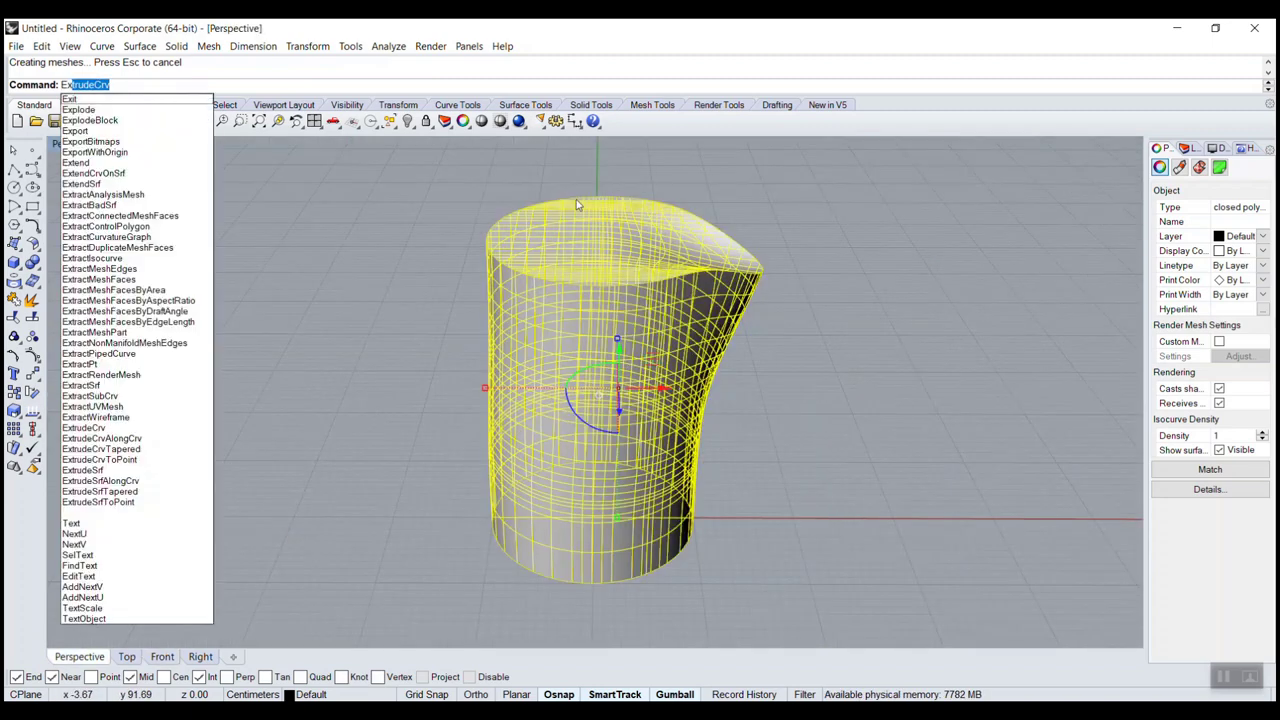
type("xp")
key("Return")
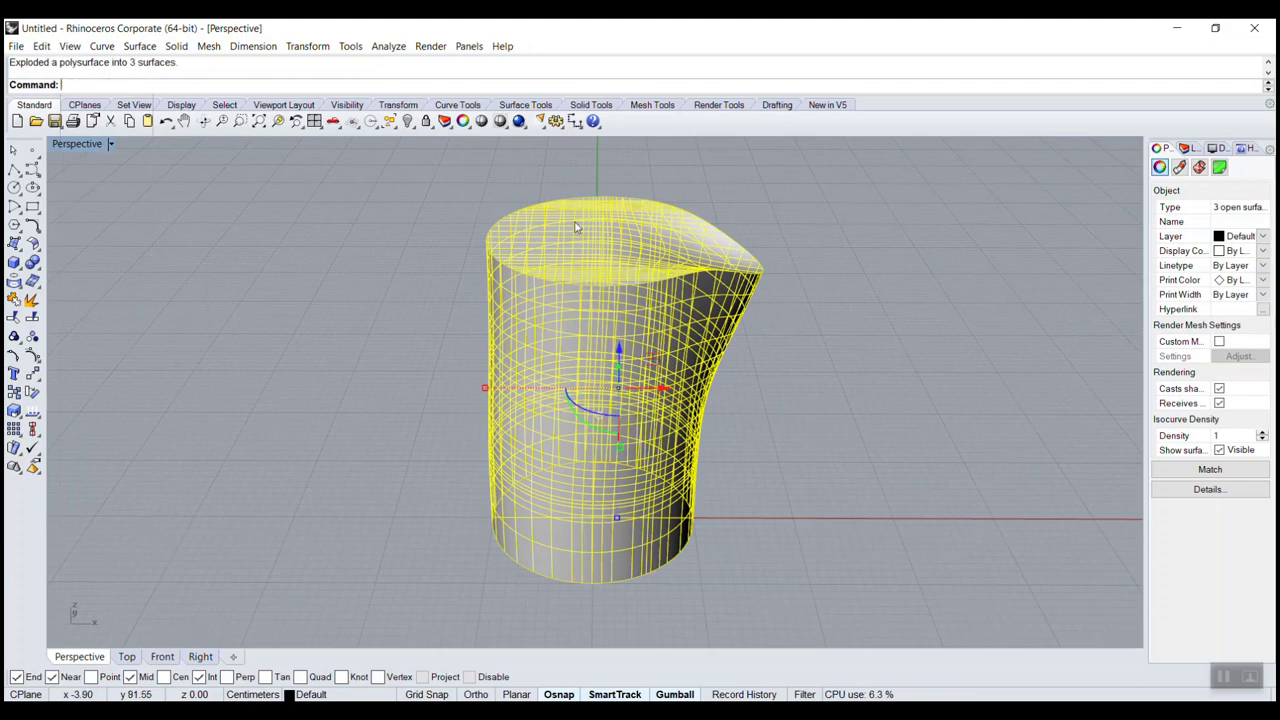
left_click(576, 228)
key("Delete")
Step: Rebuild the vessel's wall surface with 42 U and 18 V points at degree 3 in both directions, deleting the input
mouse_move(597, 346)
right_mouse_down()
mouse_move(443, 243)
mouse_move(377, 283)
mouse_move(591, 381)
mouse_move(588, 330)
right_mouse_up()
left_click(570, 521)
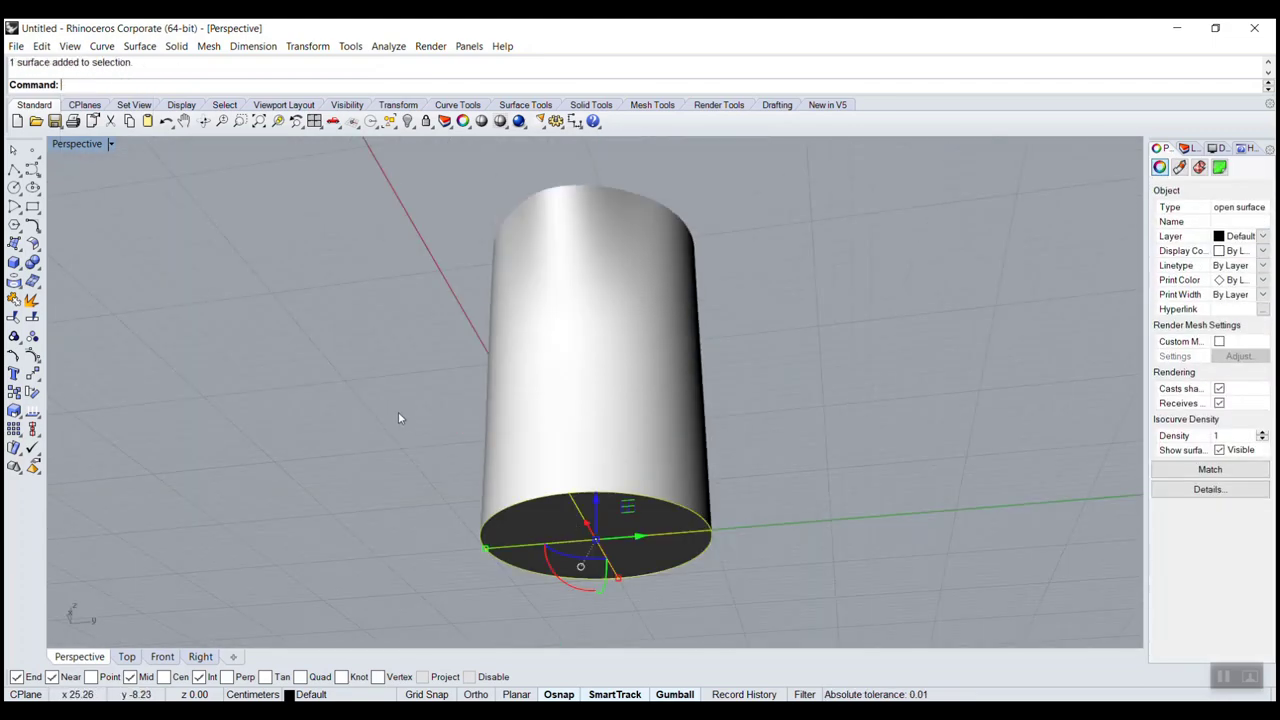
right_click_drag(398, 411, 580, 555)
left_click(614, 394)
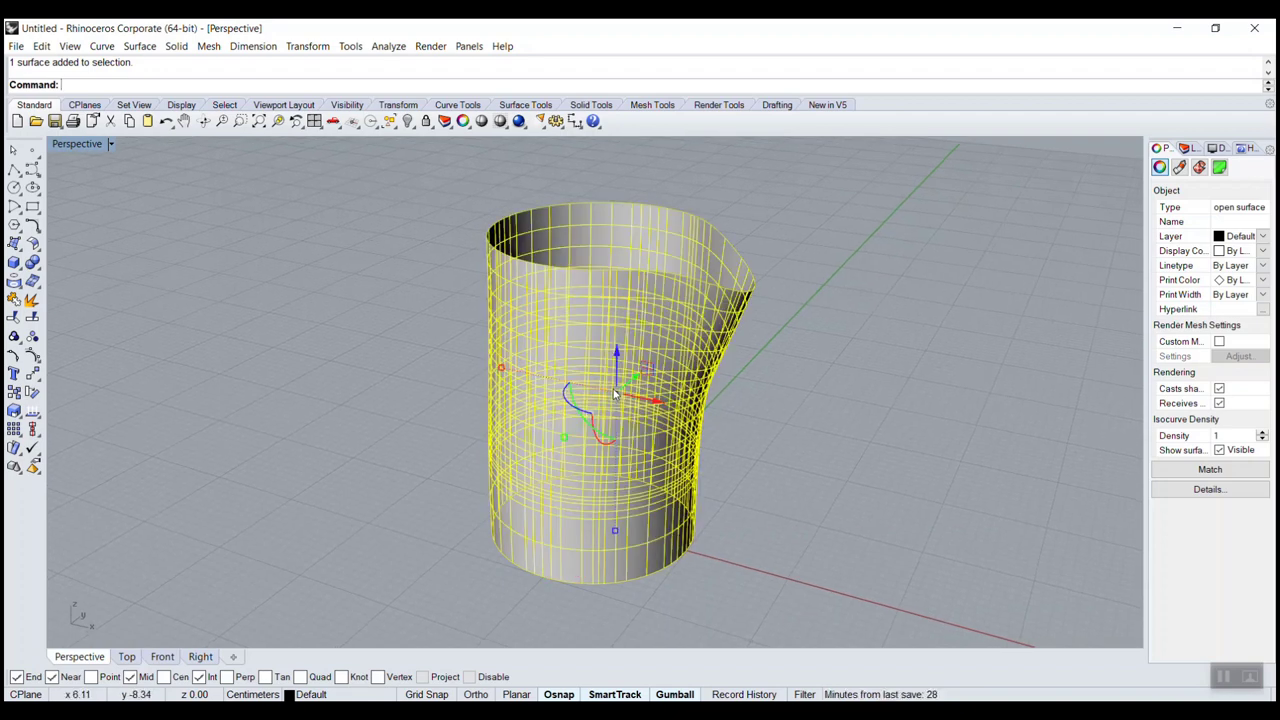
type("Rebuild")
key("Return")
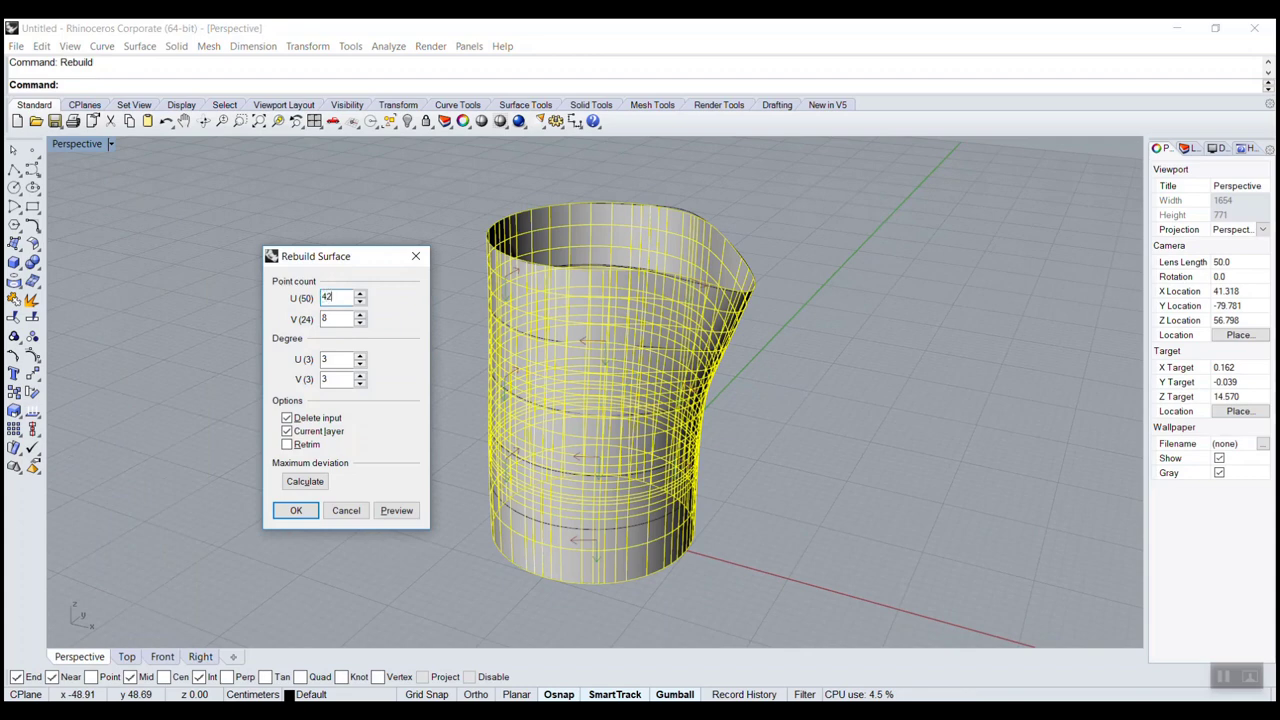
left_click_drag(337, 318, 322, 318)
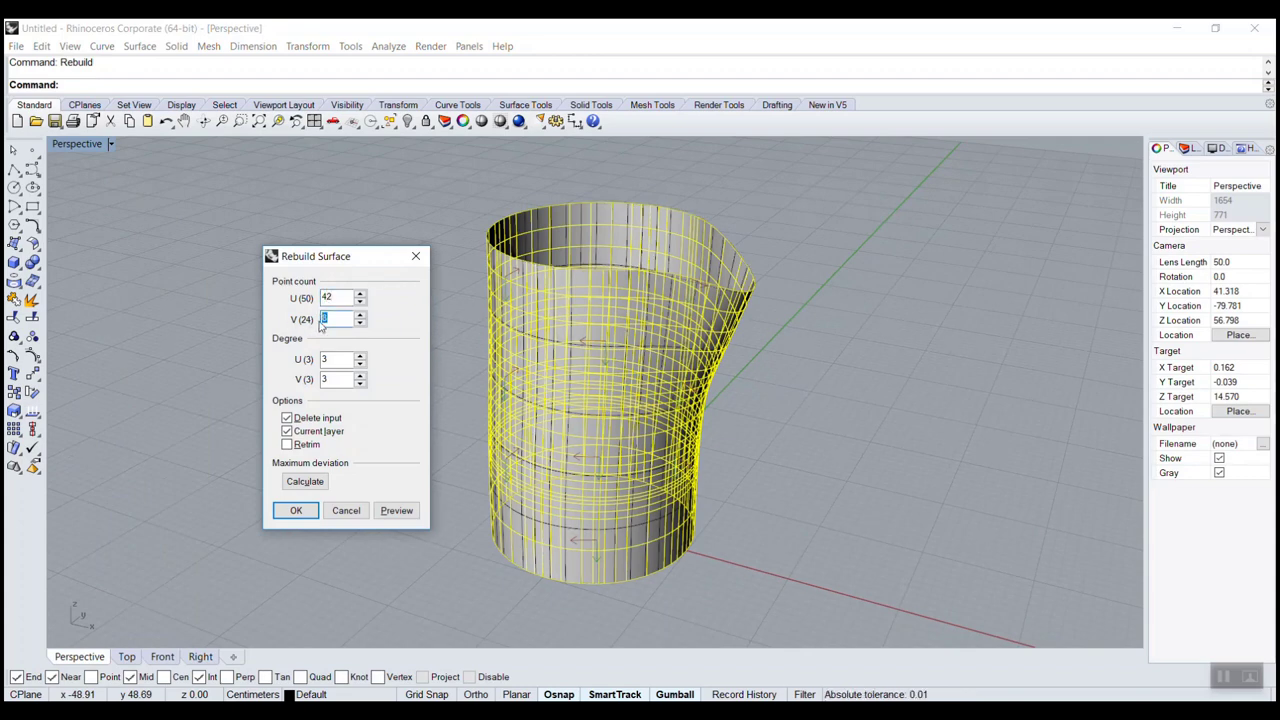
type("1")
type("6")
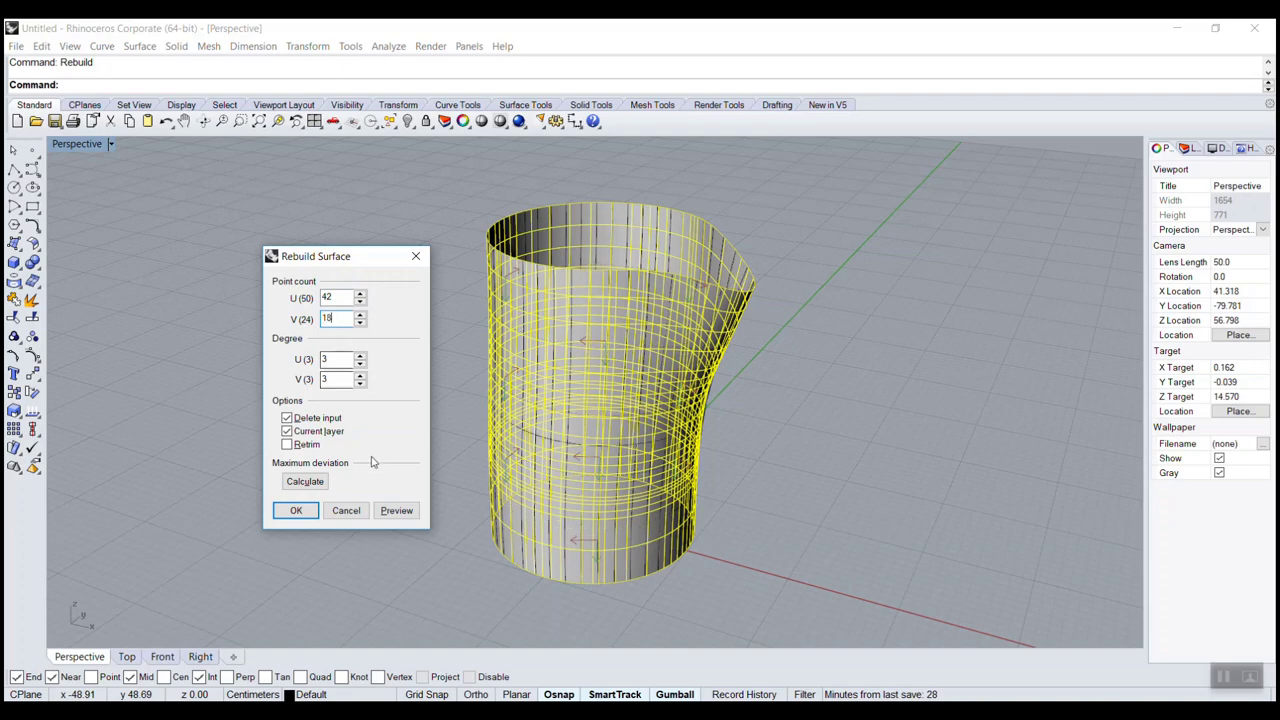
left_click(296, 510)
right_click(363, 405)
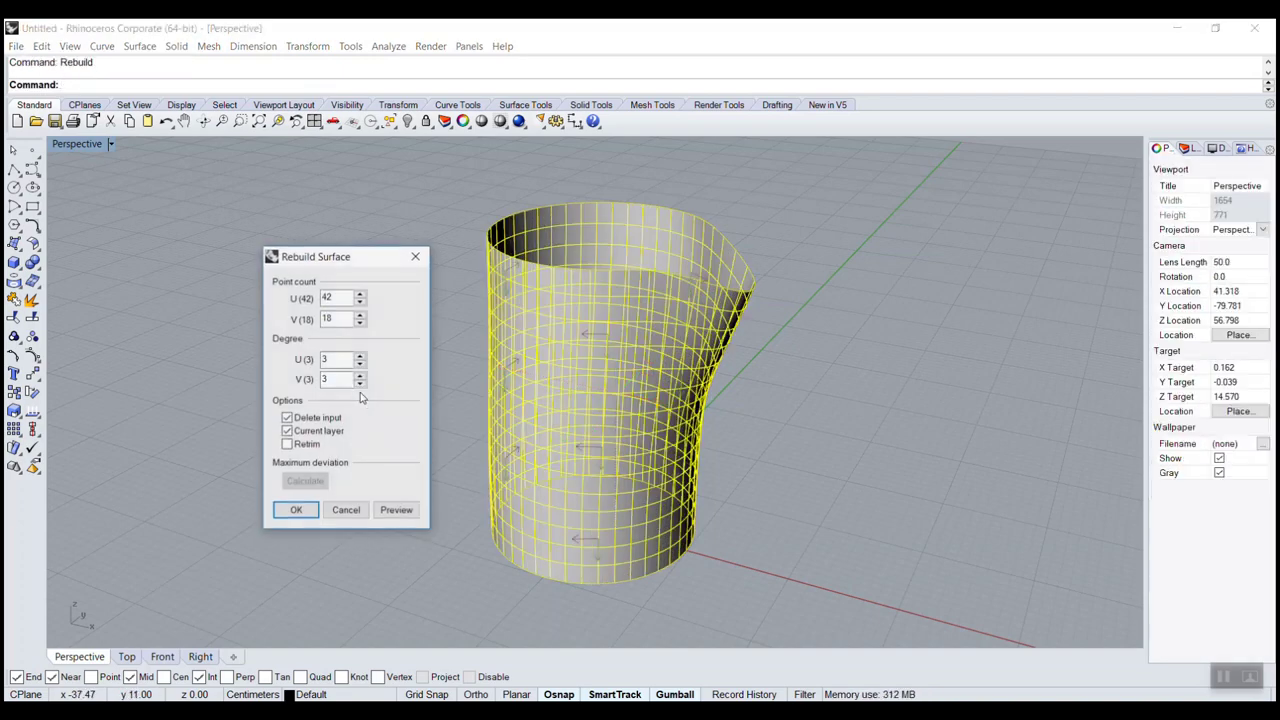
left_click(346, 511)
Step: Offset the wall surface outward by 0.5 cm with sharp corners, Solid=No and Loose=Yes
right_click_drag(466, 423, 483, 393)
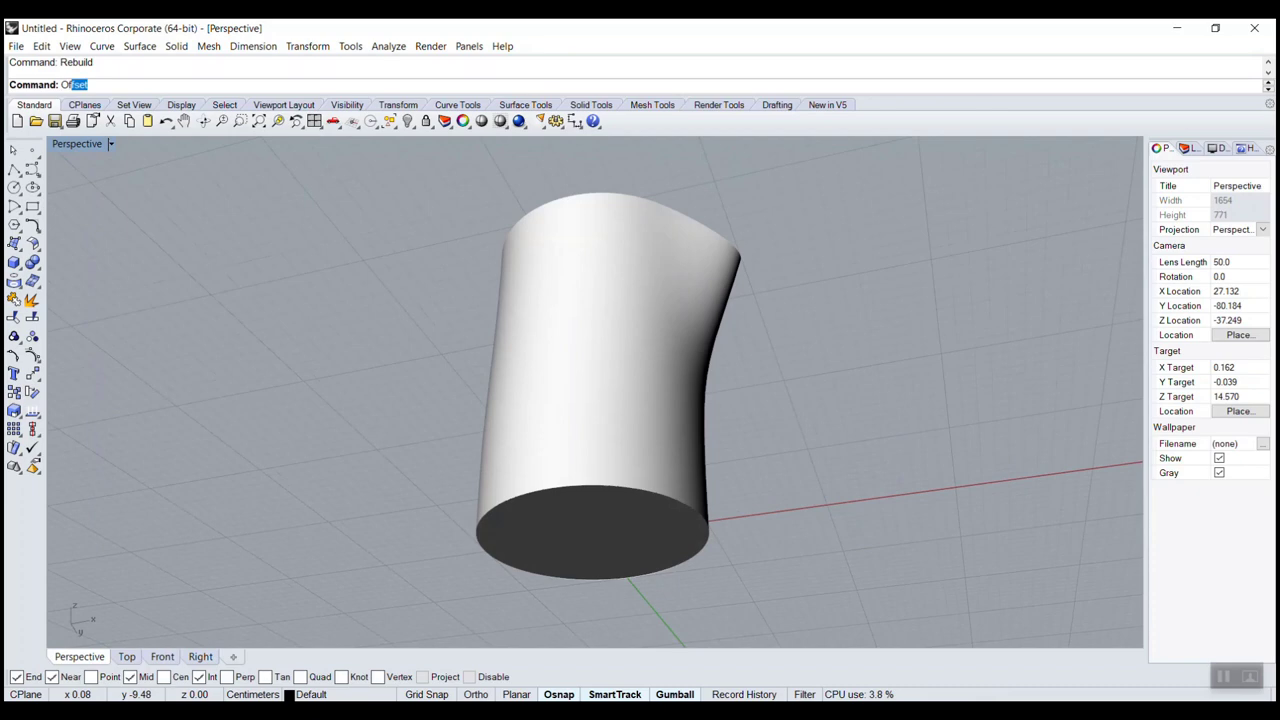
left_click(101, 150)
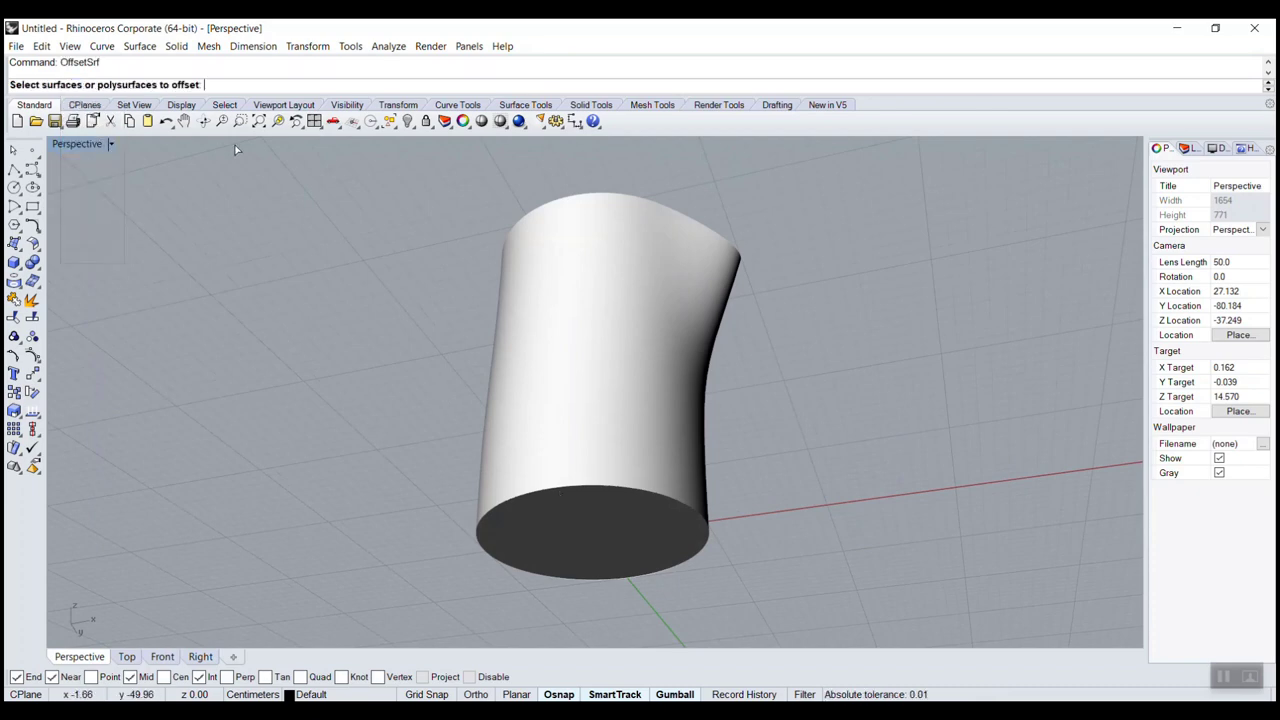
left_click(580, 251)
key("Return")
right_click_drag(428, 238, 443, 268)
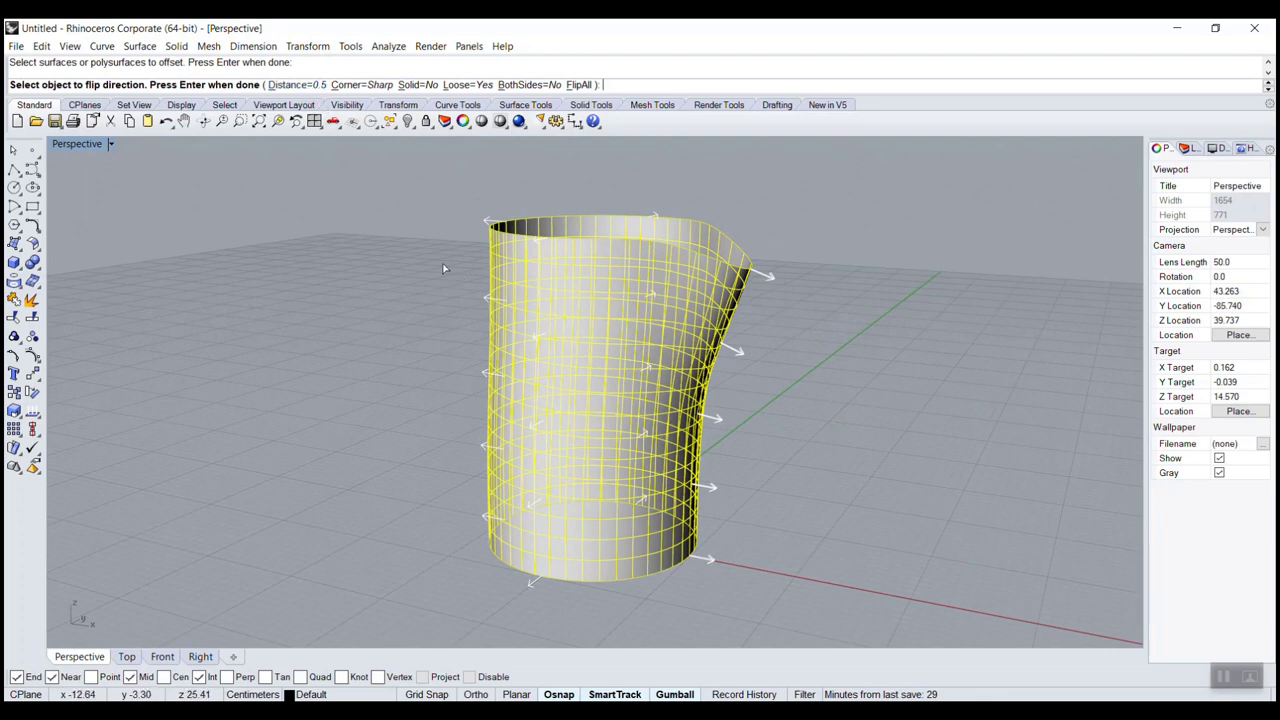
left_click(459, 86)
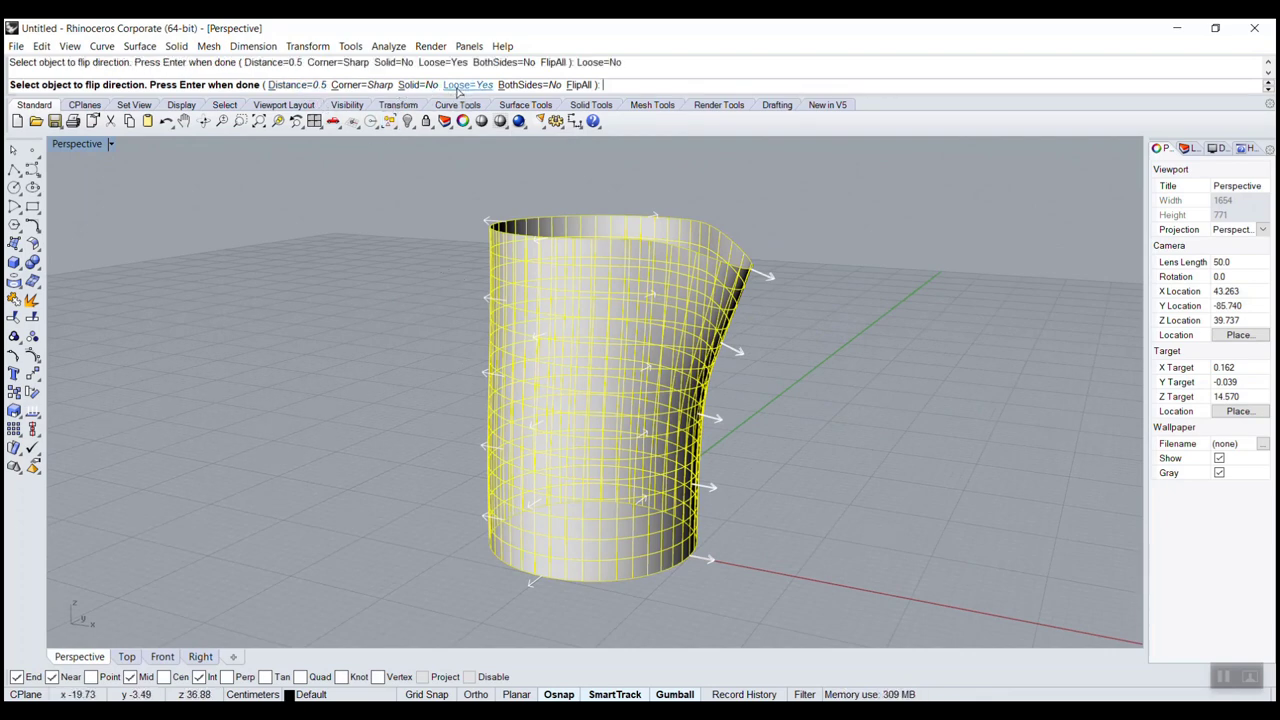
left_click(461, 86)
key("Return")
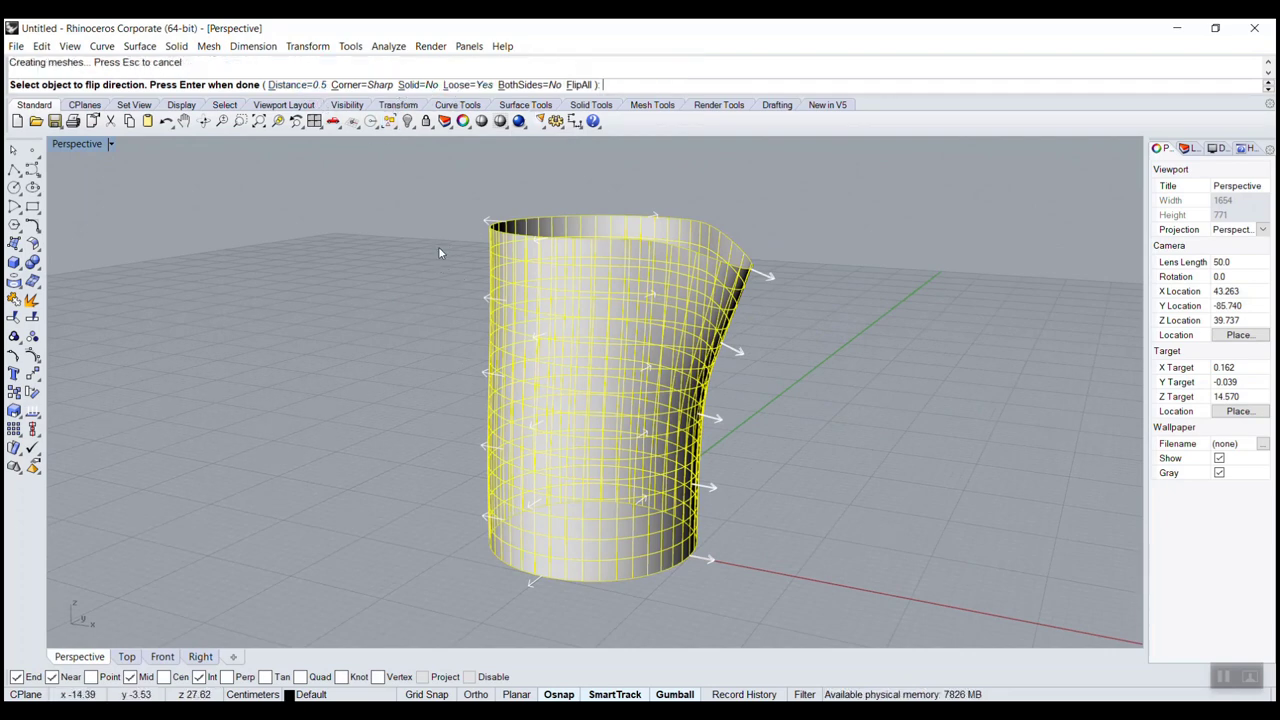
Step: Offset the circular base surface downward with the same settings as the wall
mouse_move(438, 249)
right_mouse_down()
mouse_move(490, 357)
mouse_move(511, 498)
right_mouse_up()
left_click(511, 498)
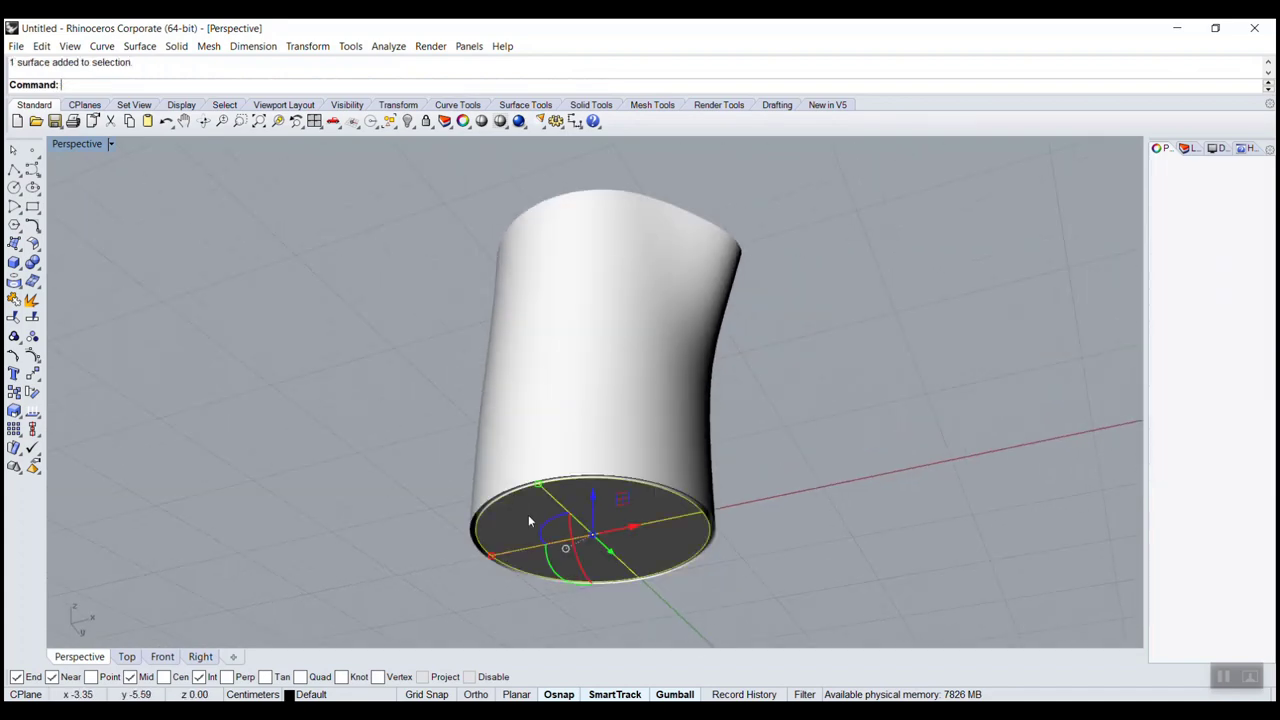
key("Return")
key("Return")
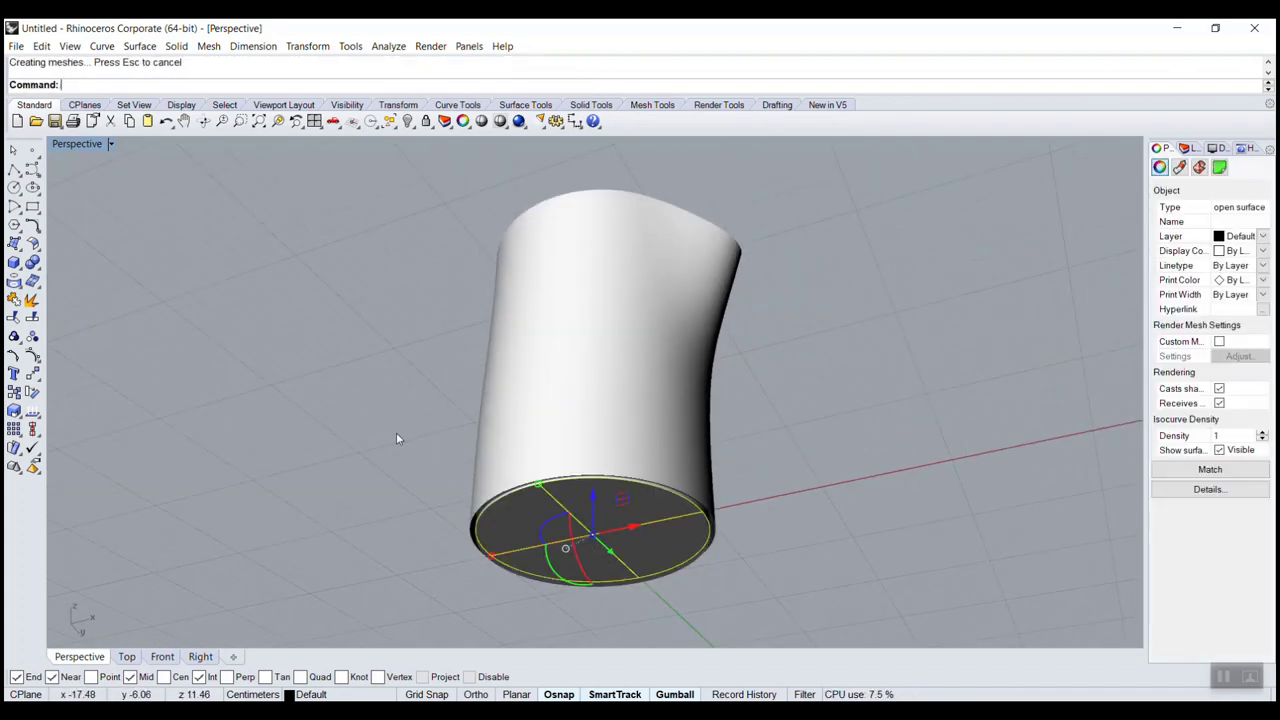
Step: Hide the original inner wall and the original base surface, keeping their offset copies on screen
scroll(537, 556, "up", 3)
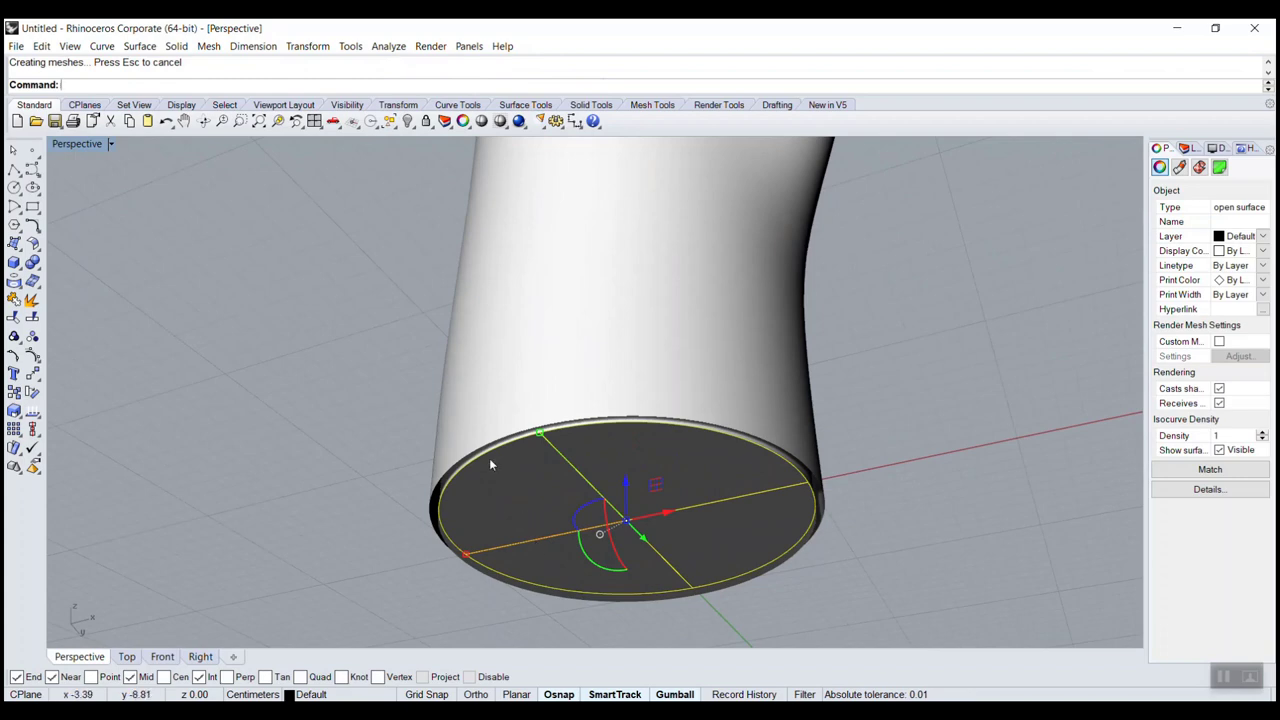
left_click(558, 389)
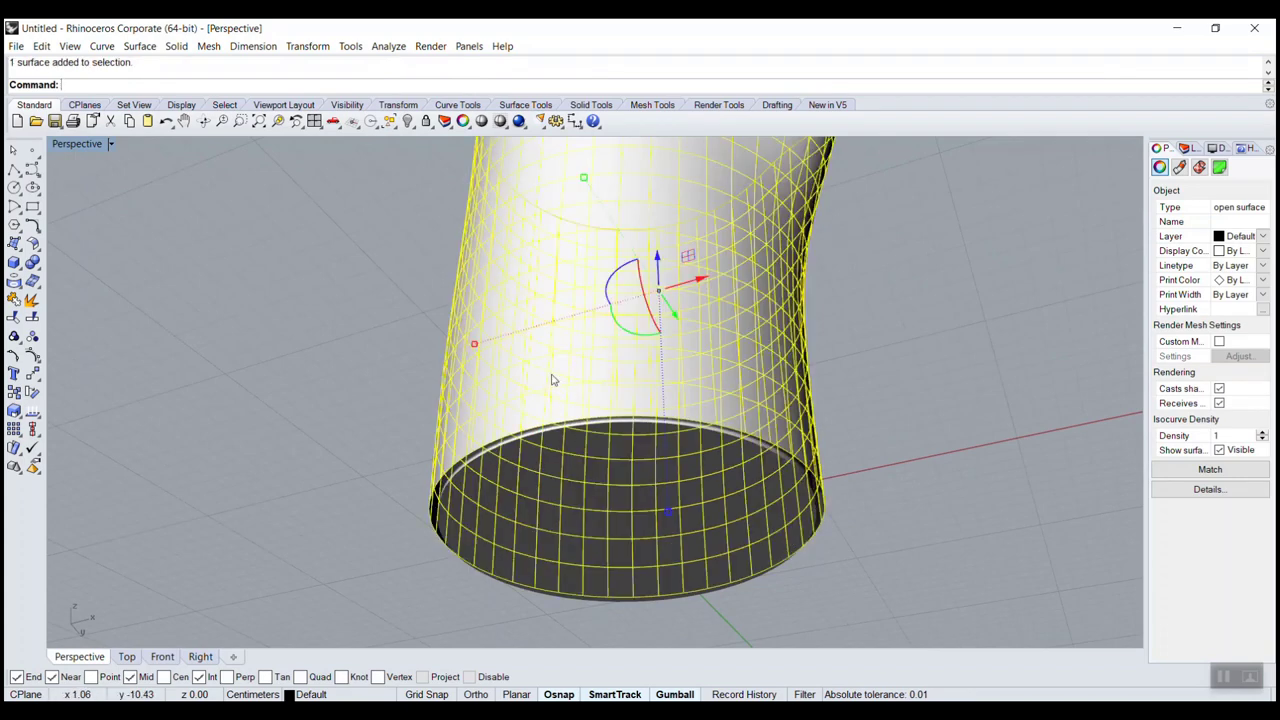
left_click(391, 274)
right_click_drag(391, 274, 460, 245)
left_click(460, 245)
type("h")
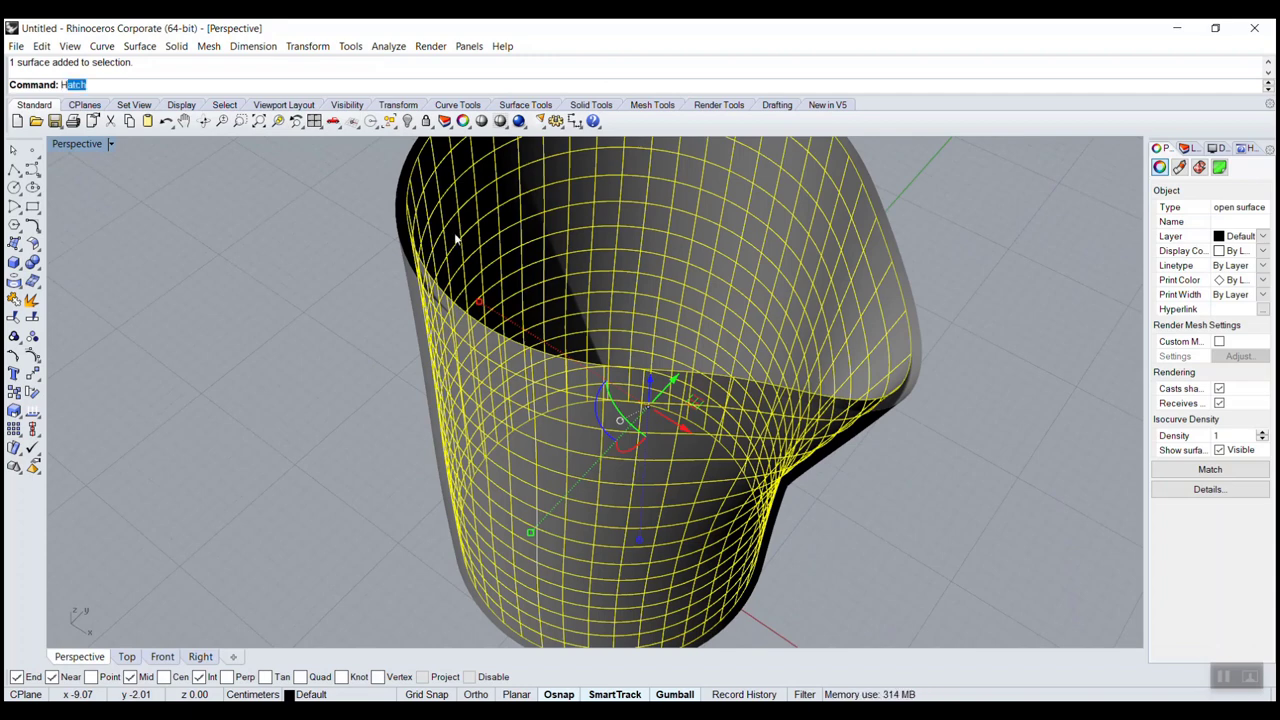
type("ide")
key("Return")
right_click_drag(560, 340, 636, 241)
left_click(587, 368)
key("Return")
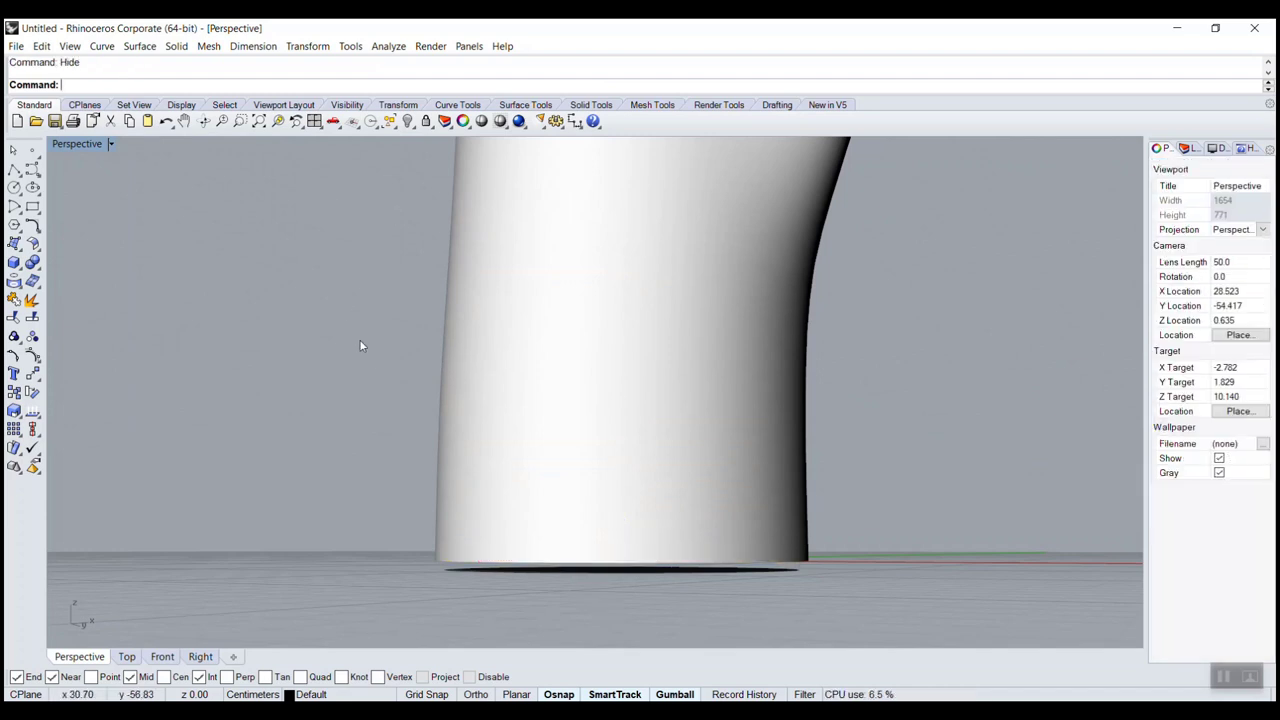
Step: Draw a degree-3 C-shaped handle curve about 15 cm tall beside the wall opposite the spout in the Front view
double_click(74, 144)
left_click(62, 403)
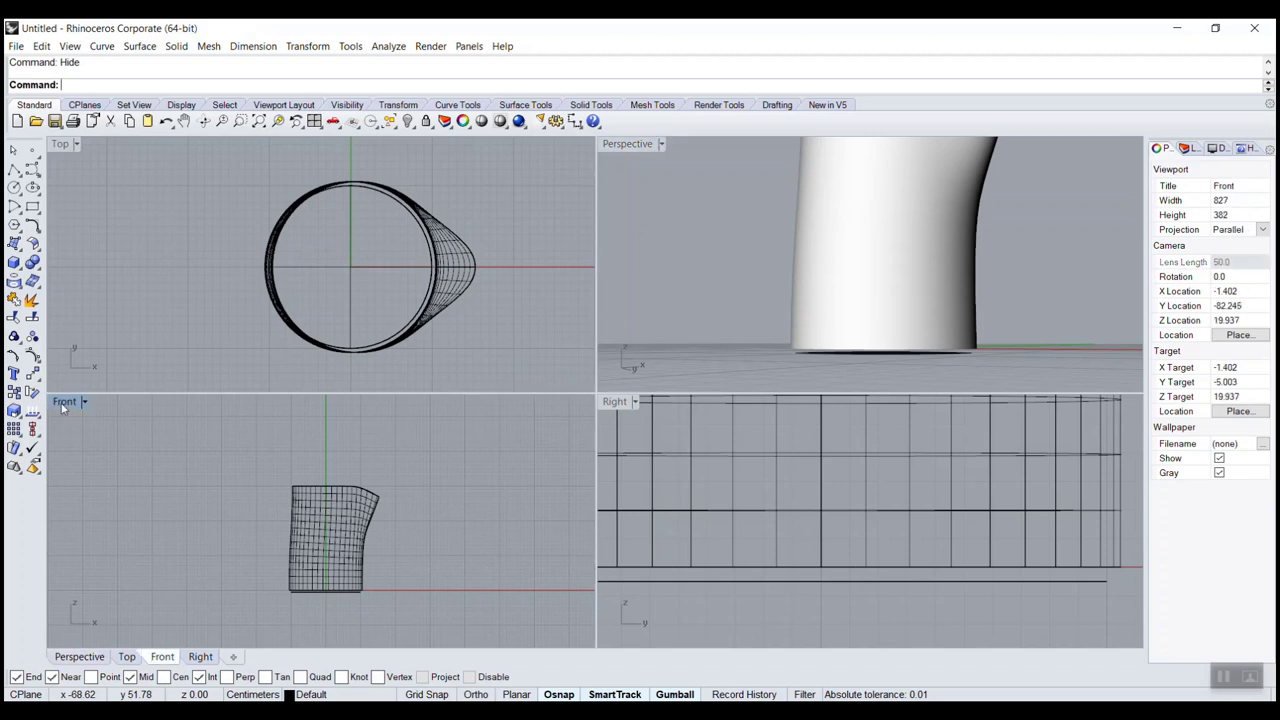
double_click(62, 403)
scroll(450, 417, "up", 4)
scroll(657, 364, "up", 2)
type("urve")
key("Return")
scroll(542, 275, "up", 3)
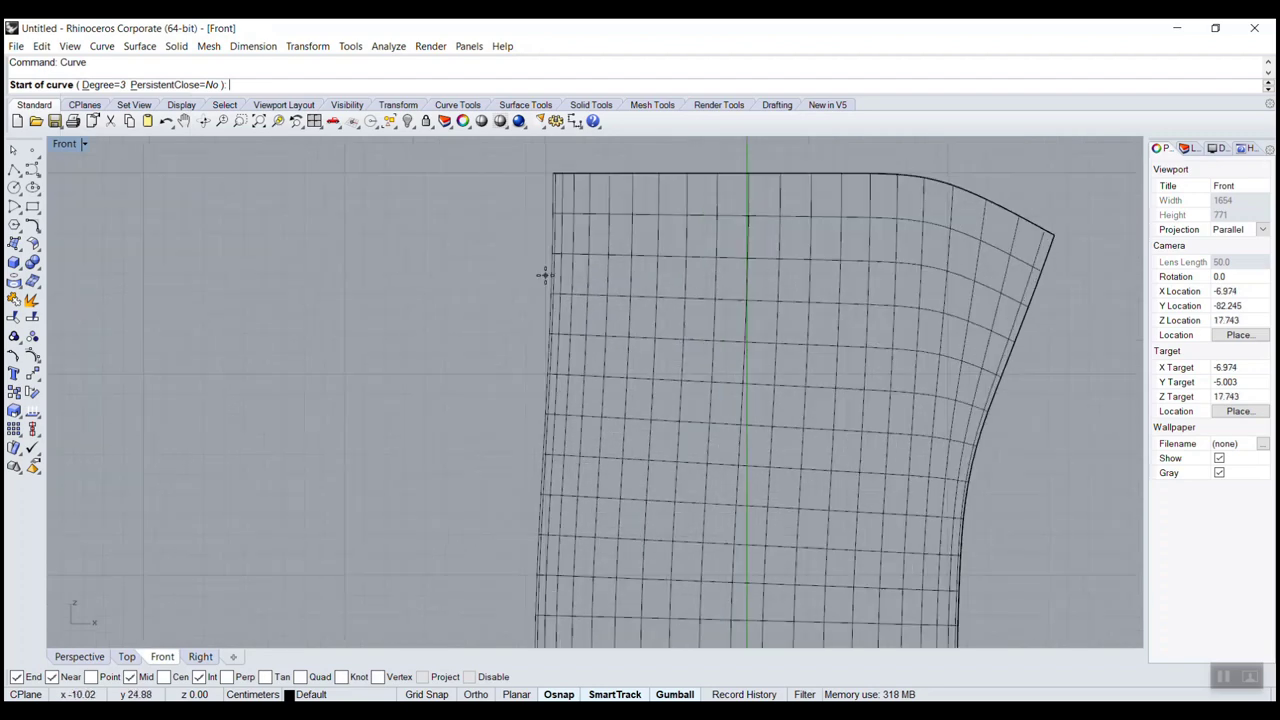
left_click(546, 282)
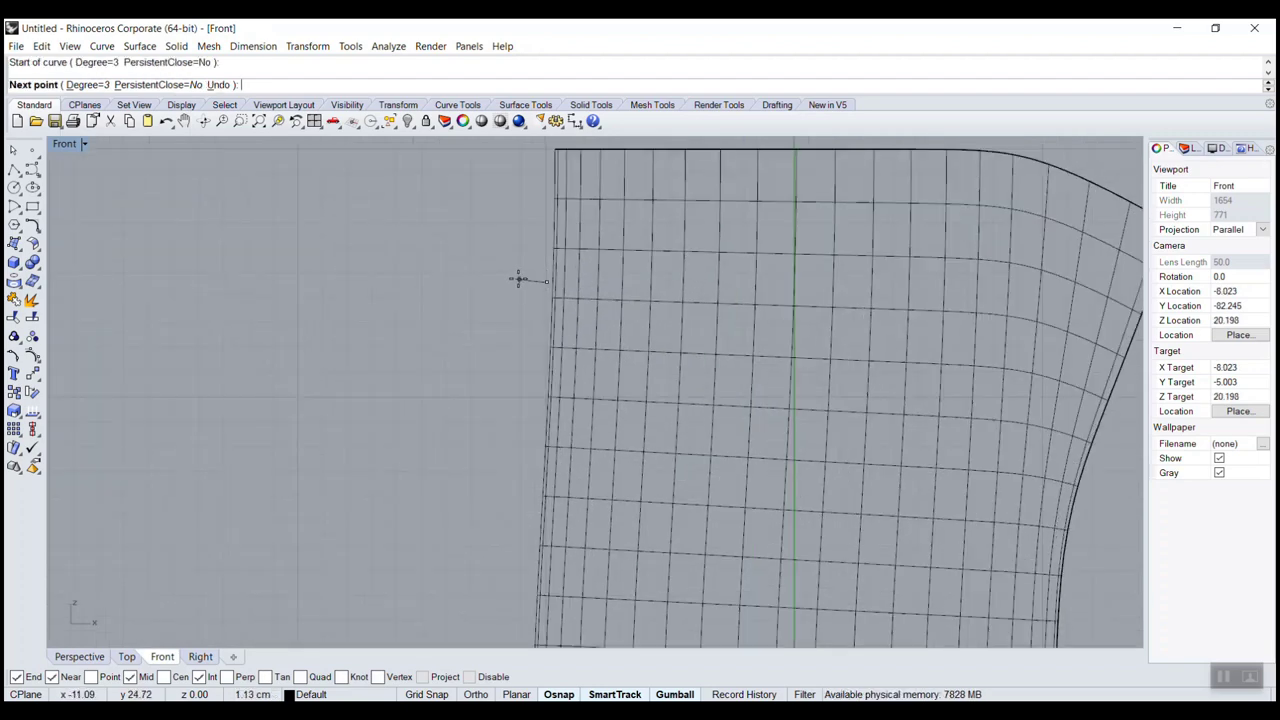
left_click(514, 280)
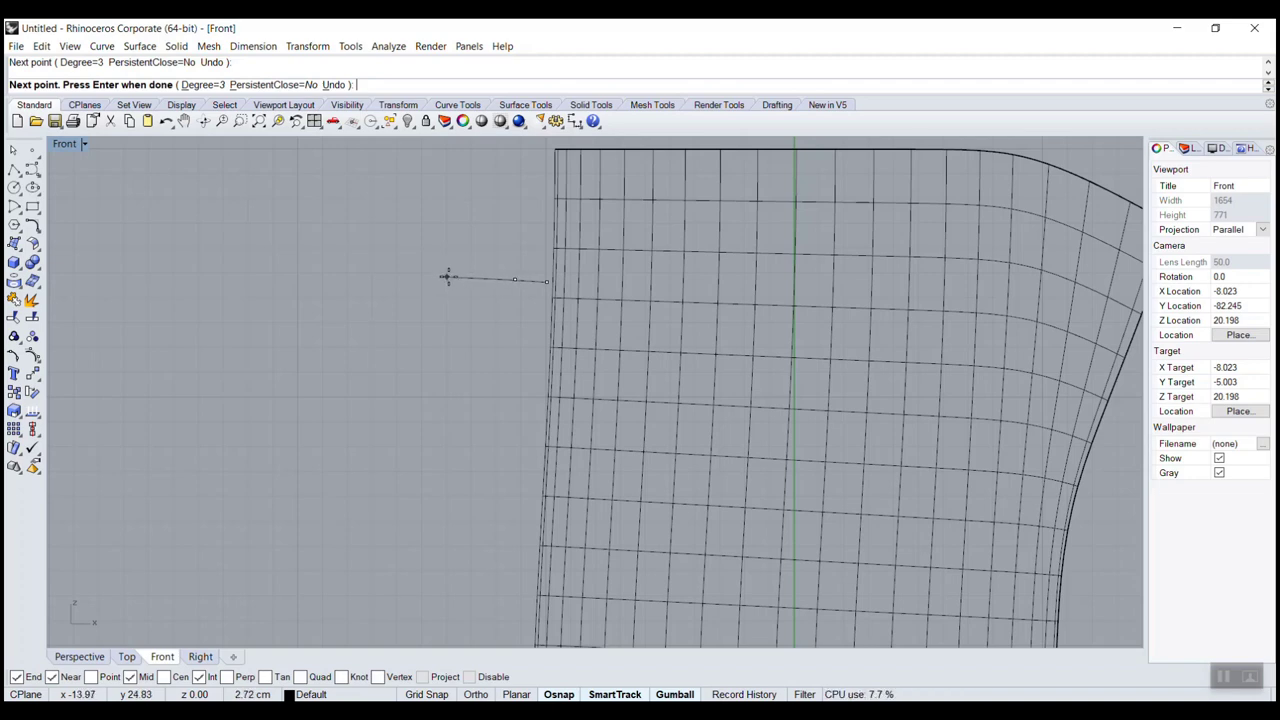
left_click(472, 276)
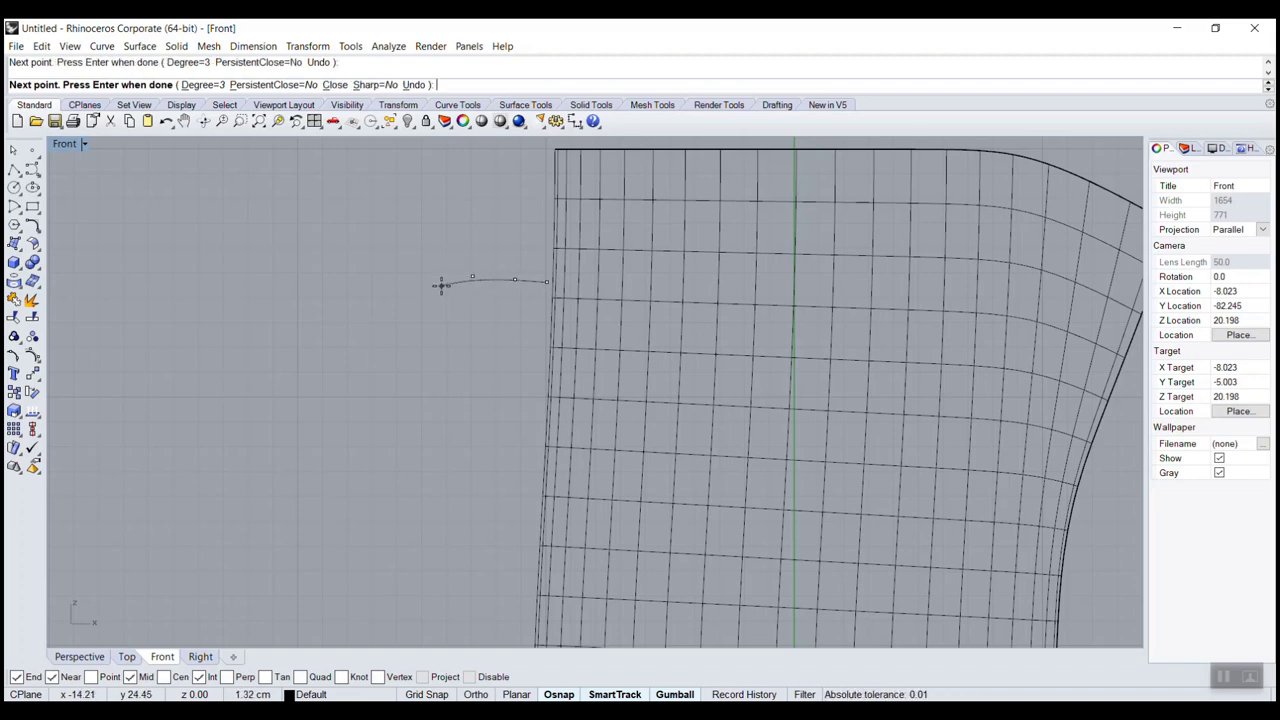
left_click(441, 285)
left_click(437, 347)
right_click_drag(489, 620, 463, 486)
left_click(462, 518)
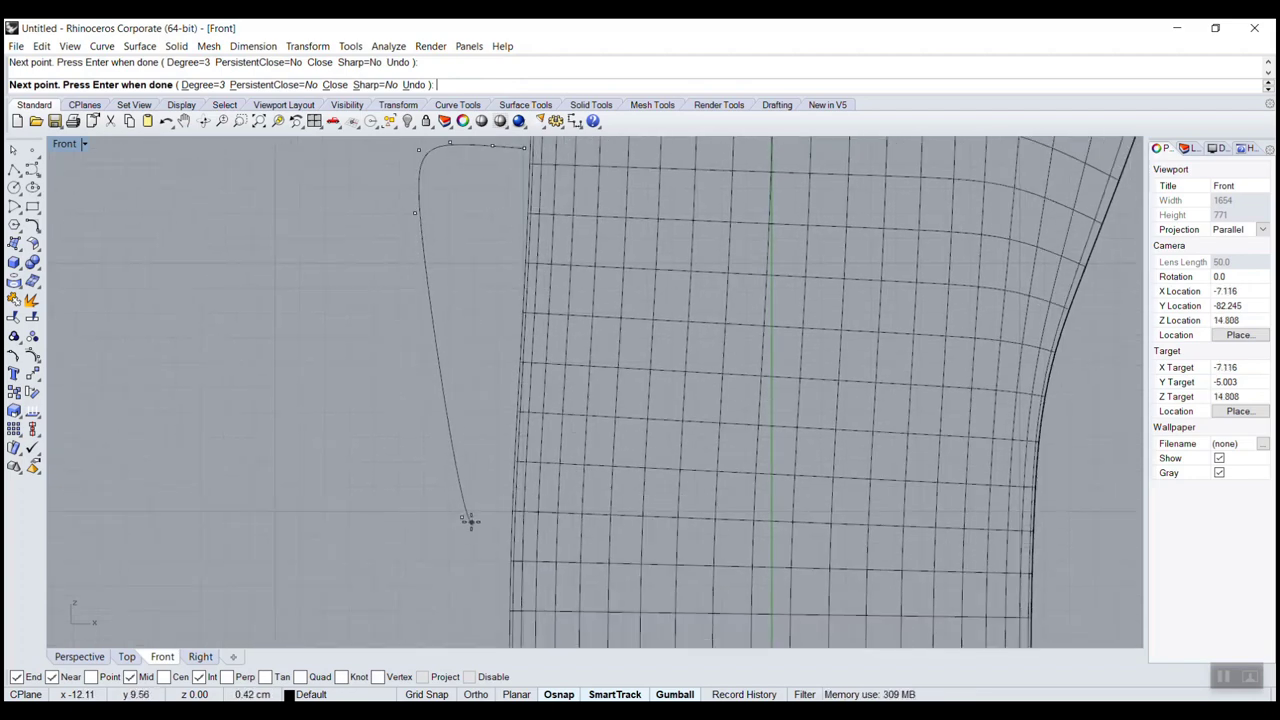
left_click(467, 520)
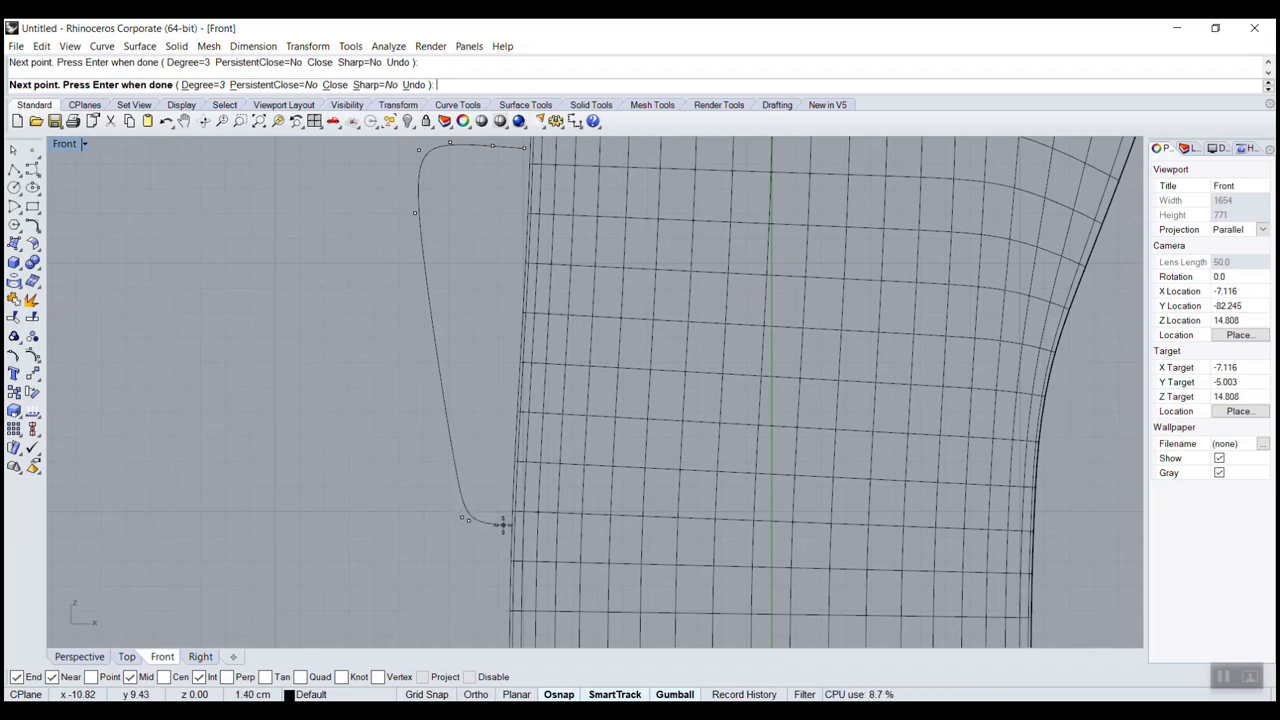
key("Return")
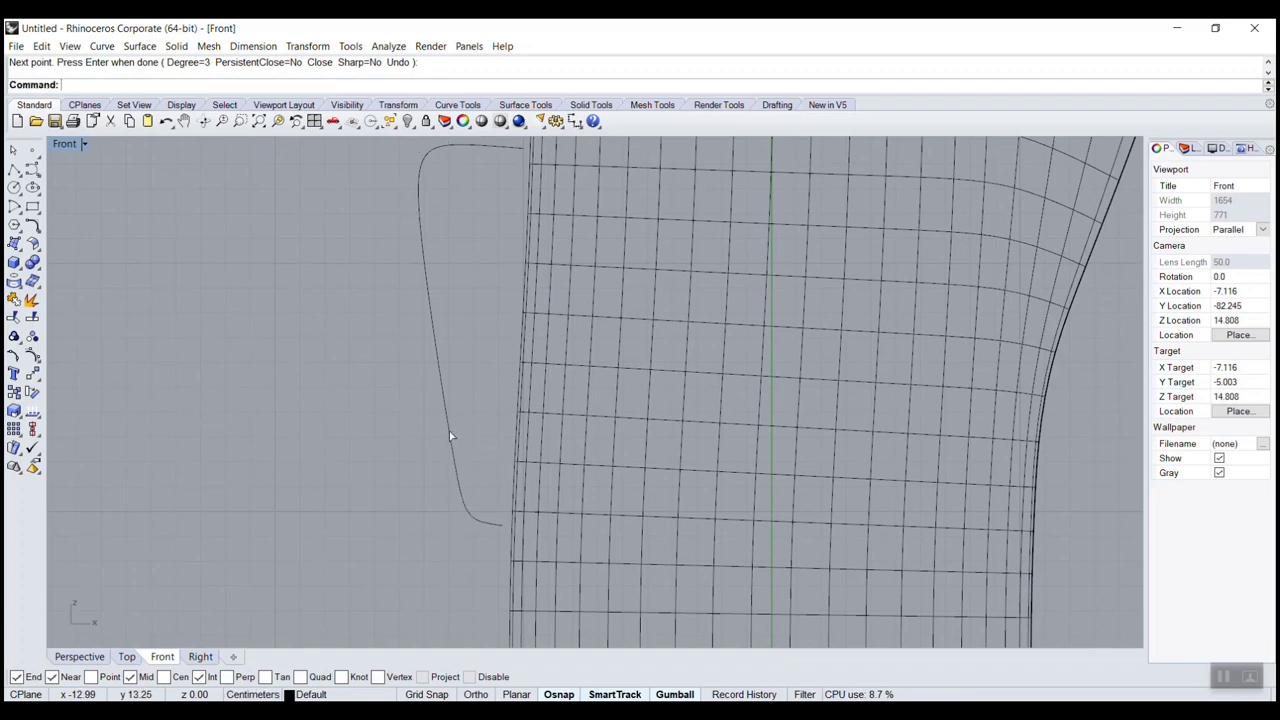
Step: Move the handle curve slightly along X away from the vessel wall
left_click(449, 431)
left_click_drag(519, 341, 457, 342)
left_click(302, 355)
Step: Show the handle curve's control points and raise its lower end point slightly to flatten that end
scroll(493, 515, "up", 2)
scroll(492, 518, "up", 2)
left_click(482, 540)
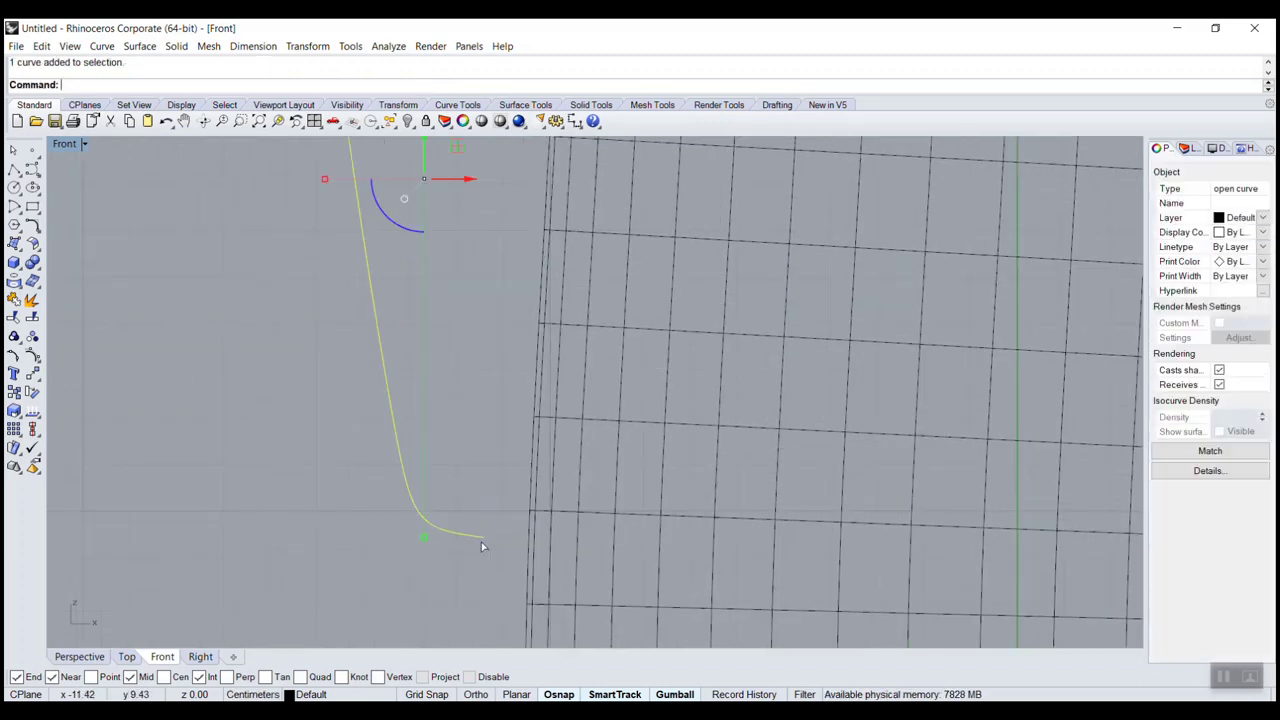
key("F10")
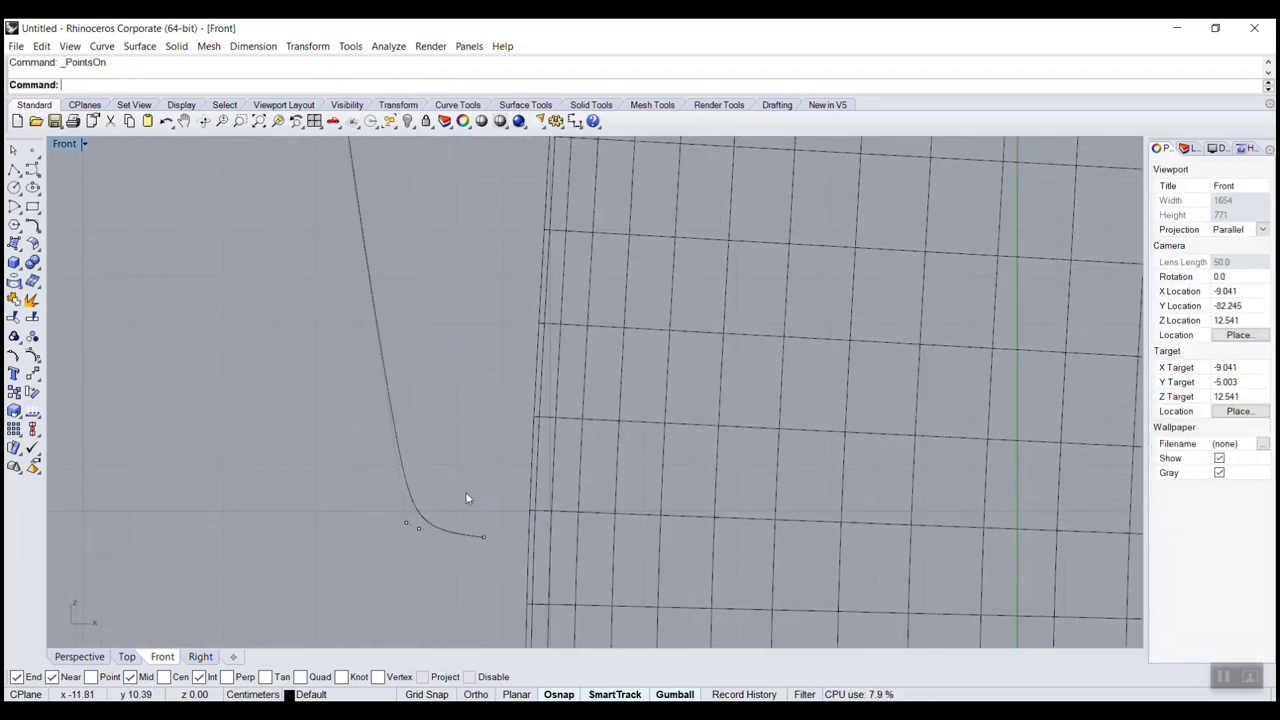
left_click(483, 537)
left_click_drag(484, 504, 496, 532)
key("Escape")
key("Escape")
scroll(467, 504, "down", 3)
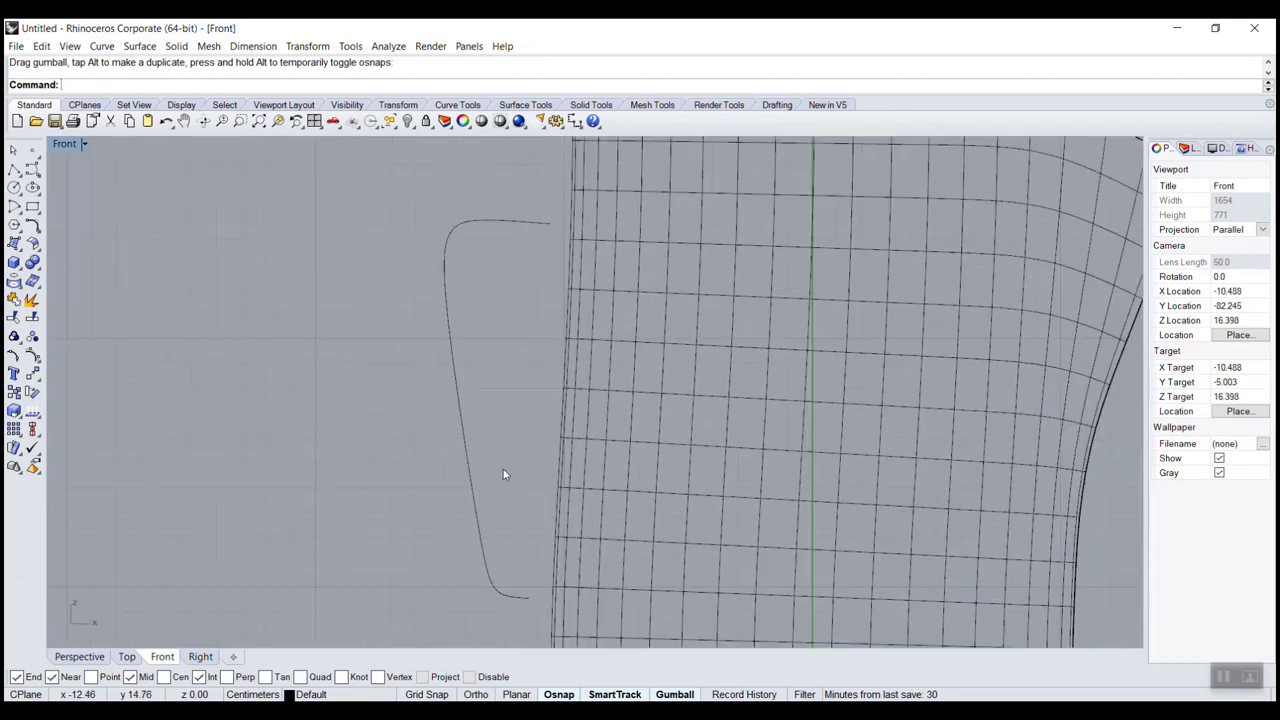
Step: Reshape the handle curve's upper bend into a softer arc by shifting its corner and adjacent control points
left_click(469, 216)
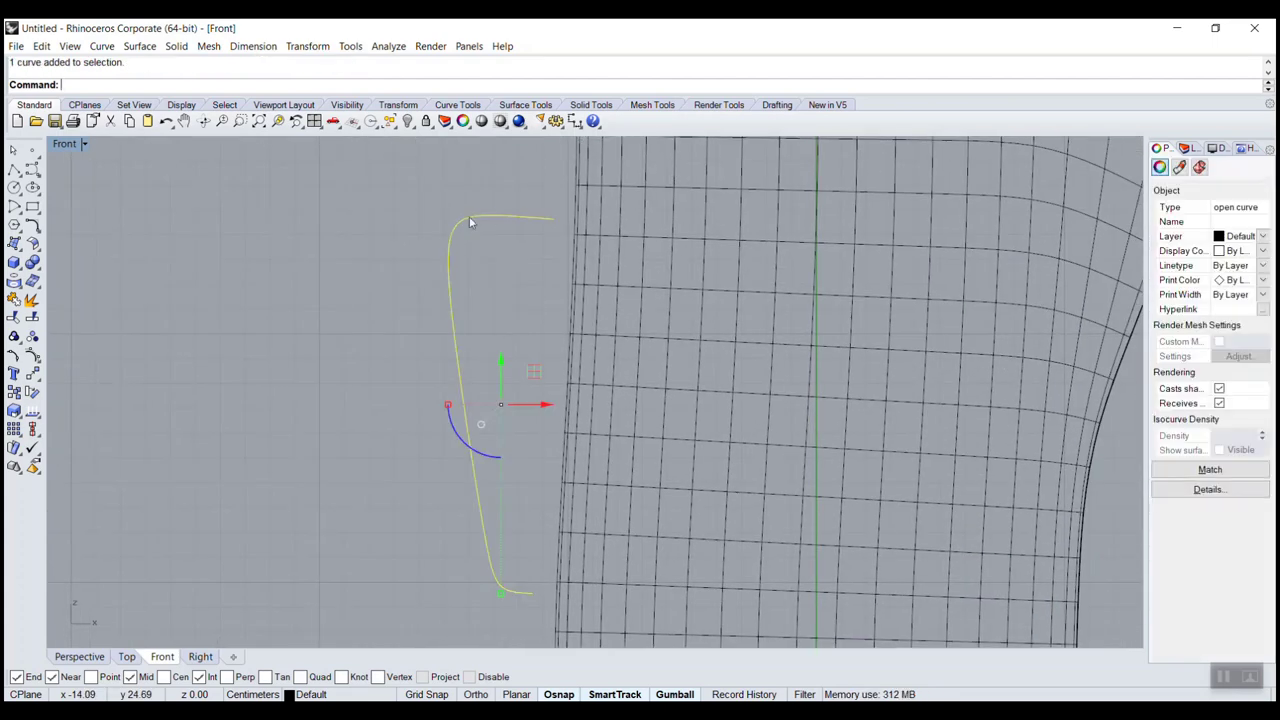
key("F10")
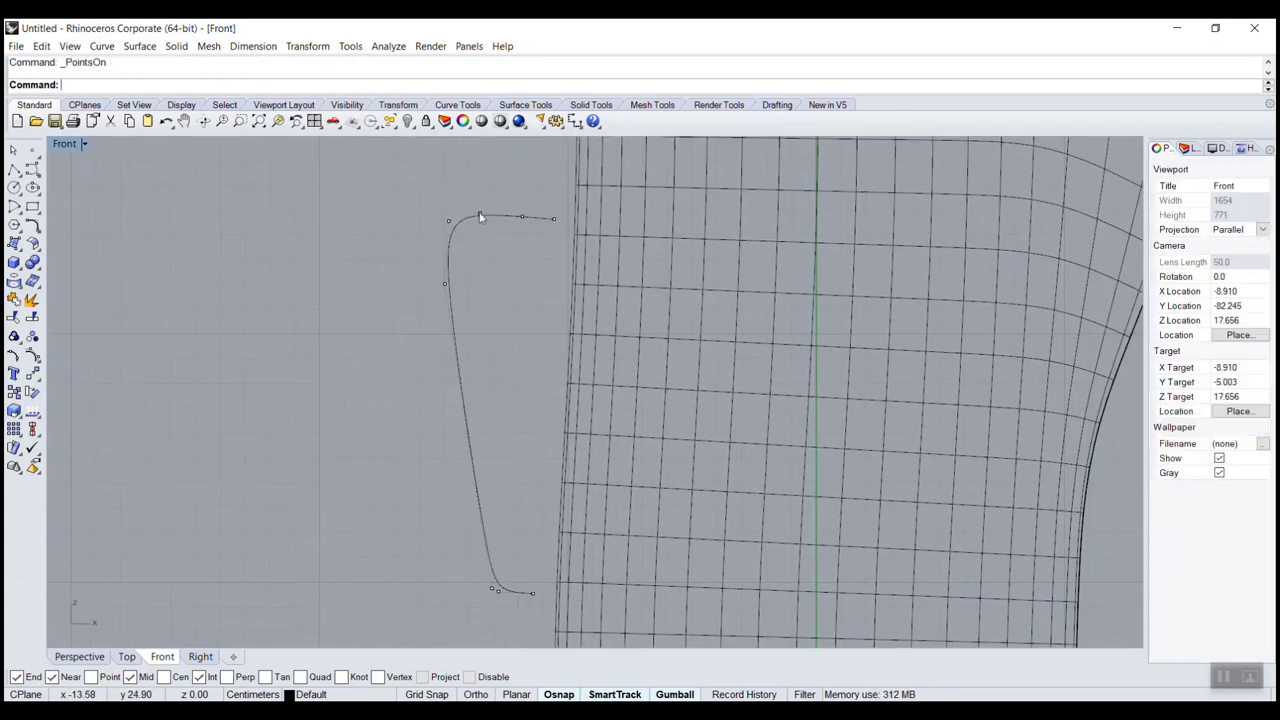
left_click(481, 216)
left_click_drag(516, 216, 466, 233)
left_click_drag(482, 190, 444, 224)
left_click(498, 174)
left_click(497, 213)
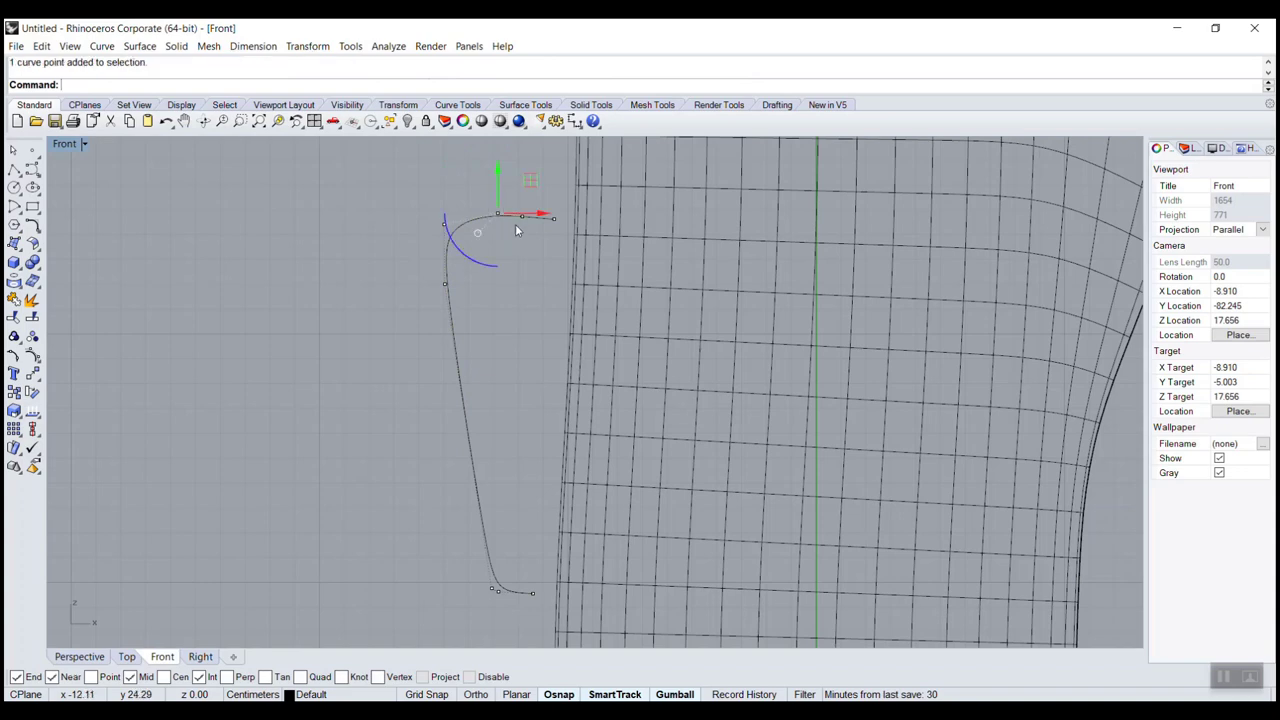
mouse_move(500, 214)
left_mouse_down()
mouse_move(505, 187)
mouse_move(486, 214)
left_mouse_up()
key("Escape")
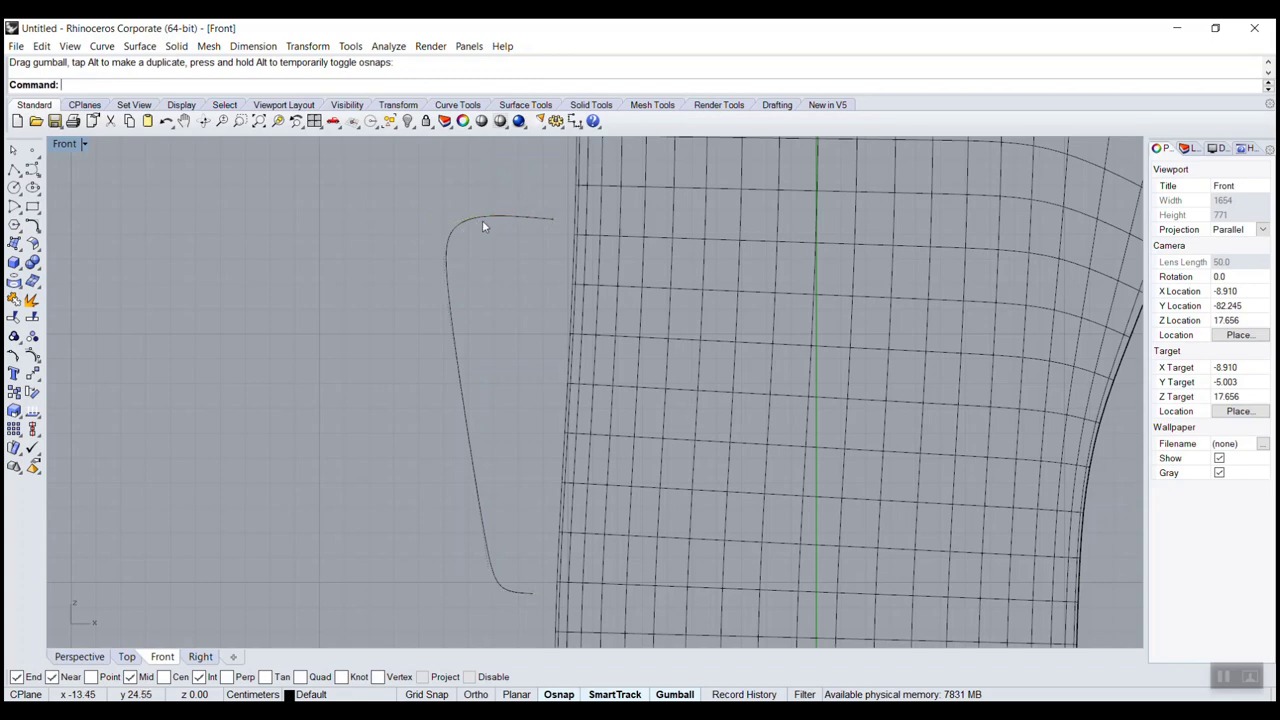
Step: Pipe the handle curve with a start radius of about 1.16 cm at its upper end and about 0.6 cm at its lower end
left_click(484, 227)
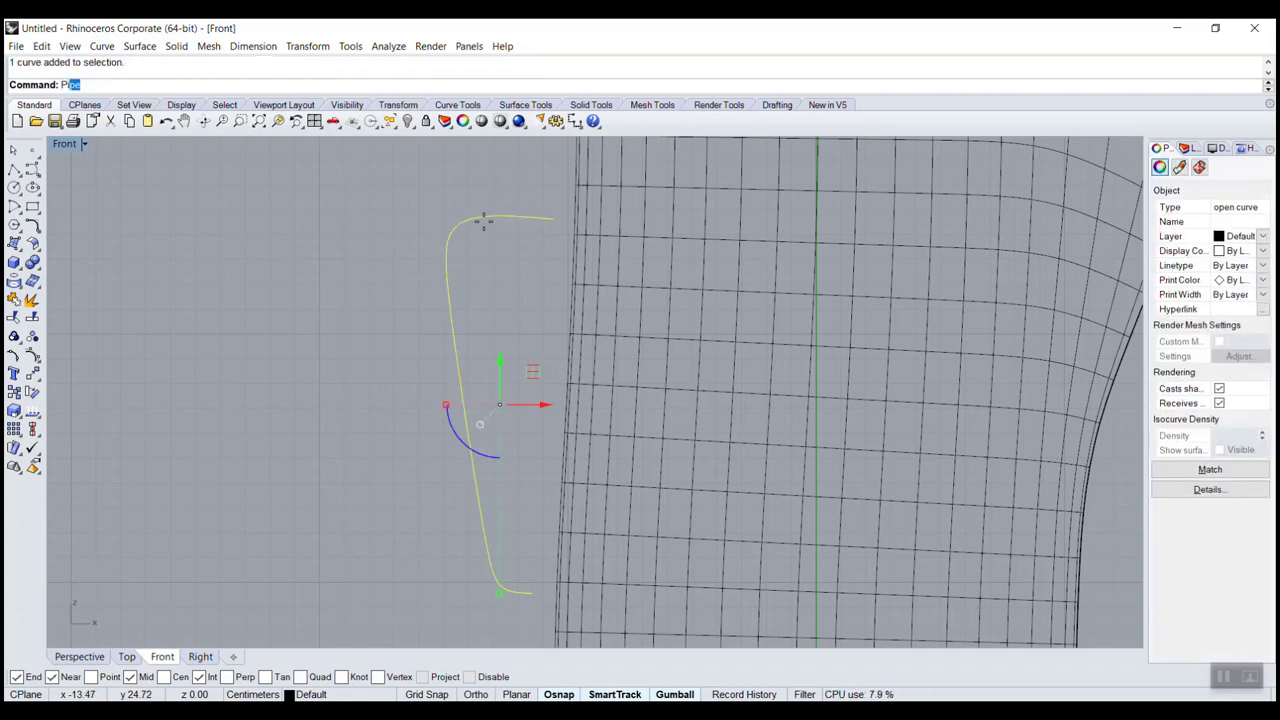
key("Return")
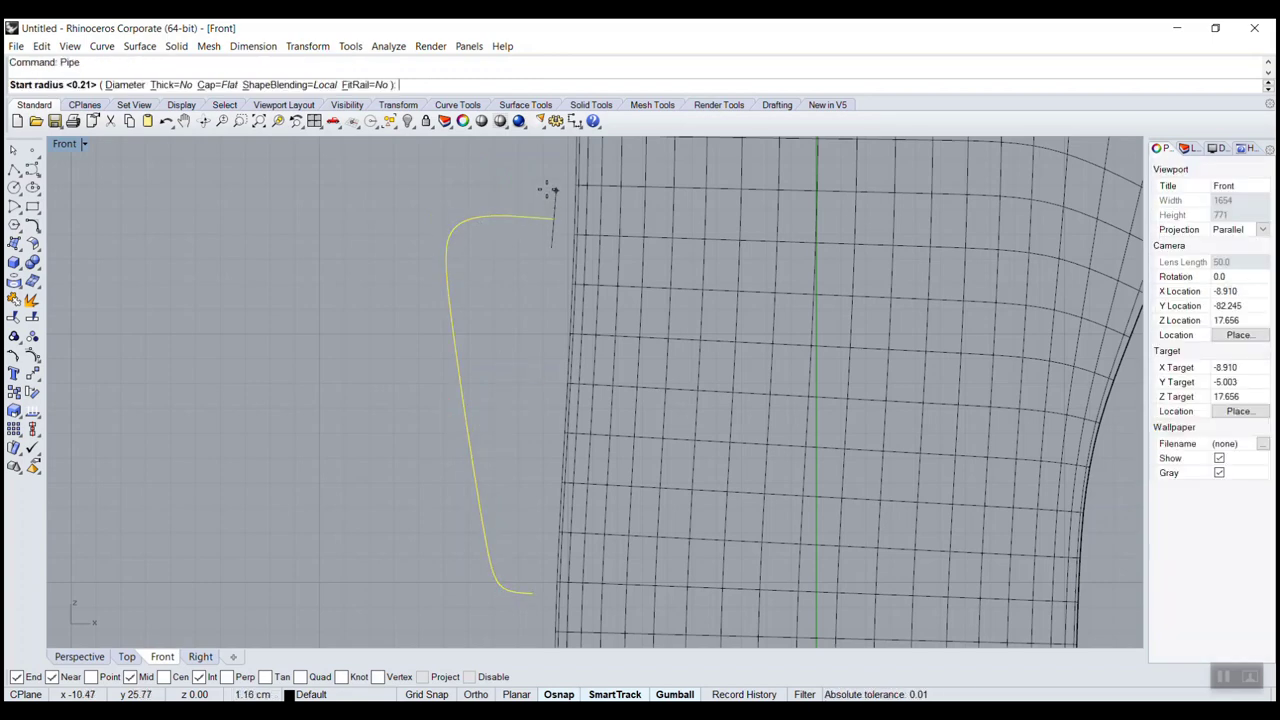
left_click(547, 190)
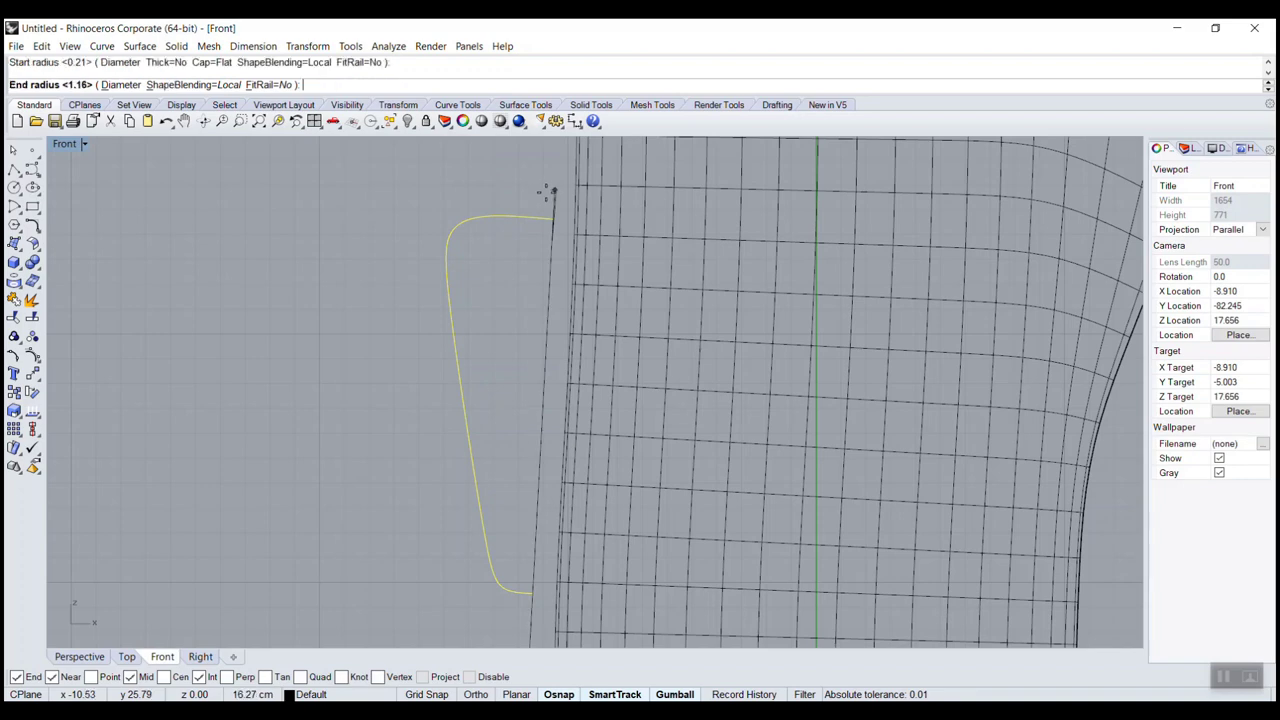
left_click(536, 580)
key("Return")
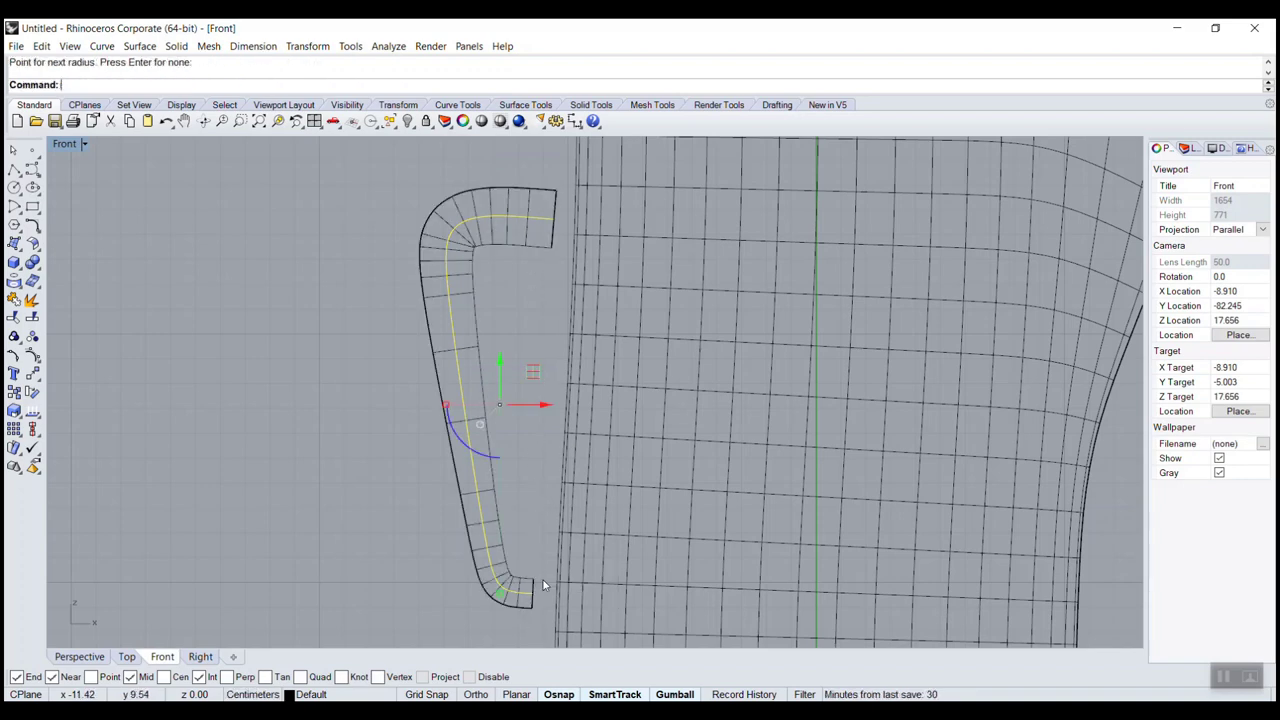
Step: Inspect the trial pipe's upper bend and delete the pipe, keeping the handle curve
scroll(489, 238, "up", 10)
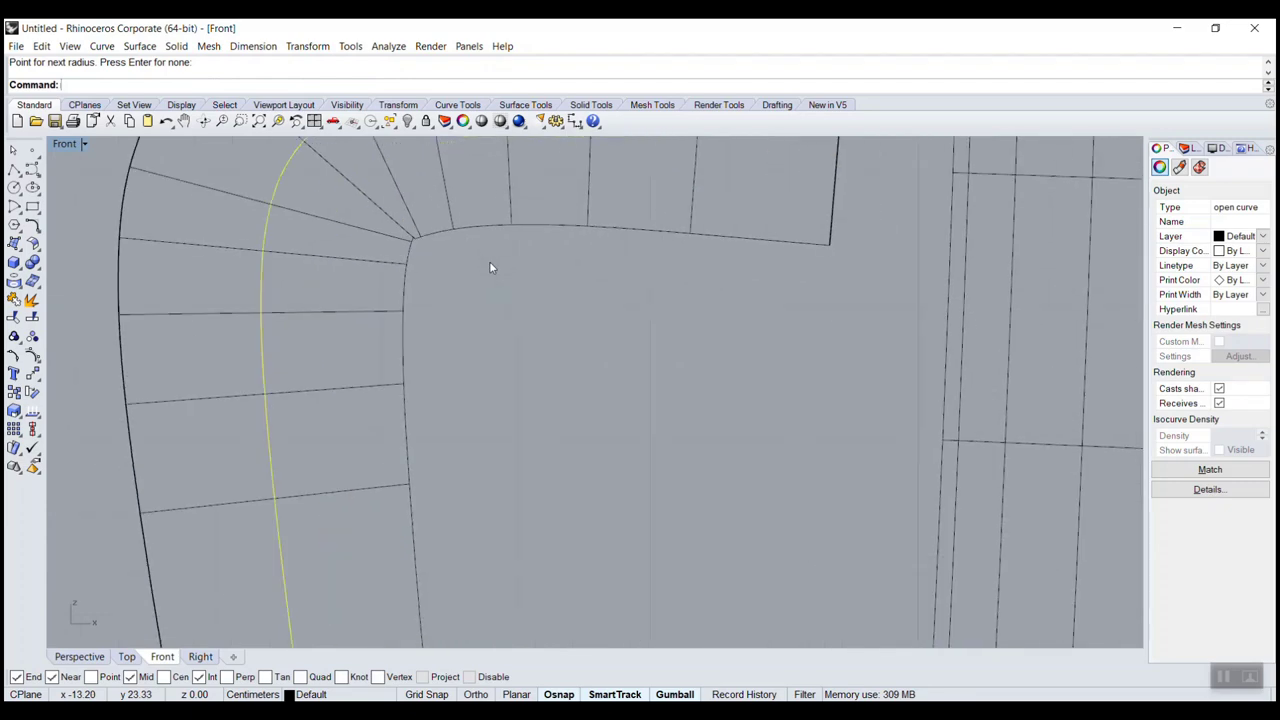
scroll(400, 260, "down", 8)
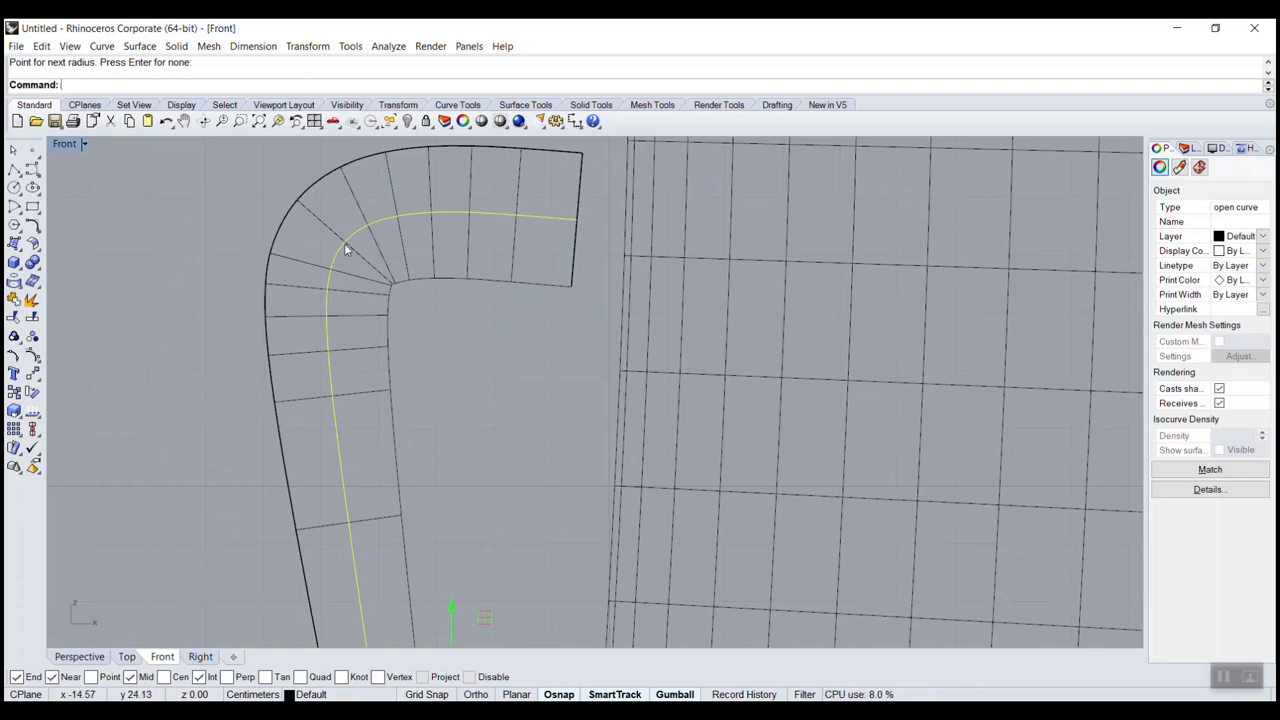
scroll(309, 258, "down", 5)
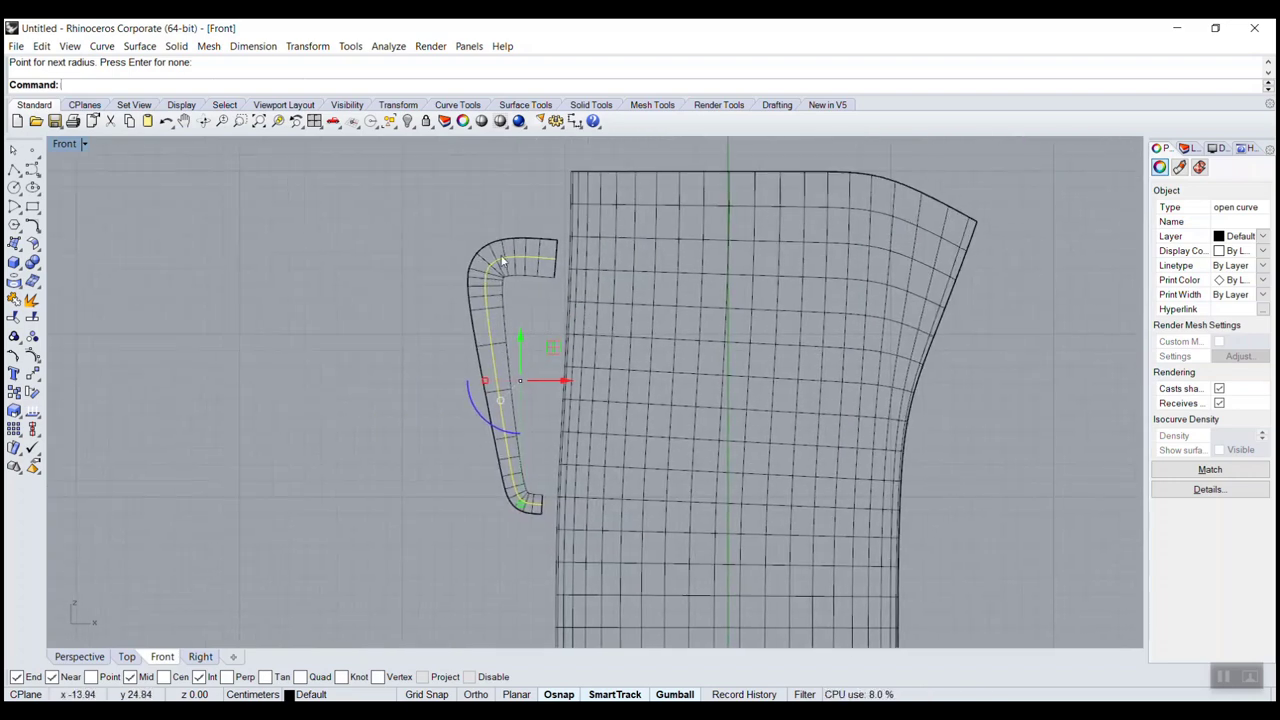
left_click(516, 279)
key("Delete")
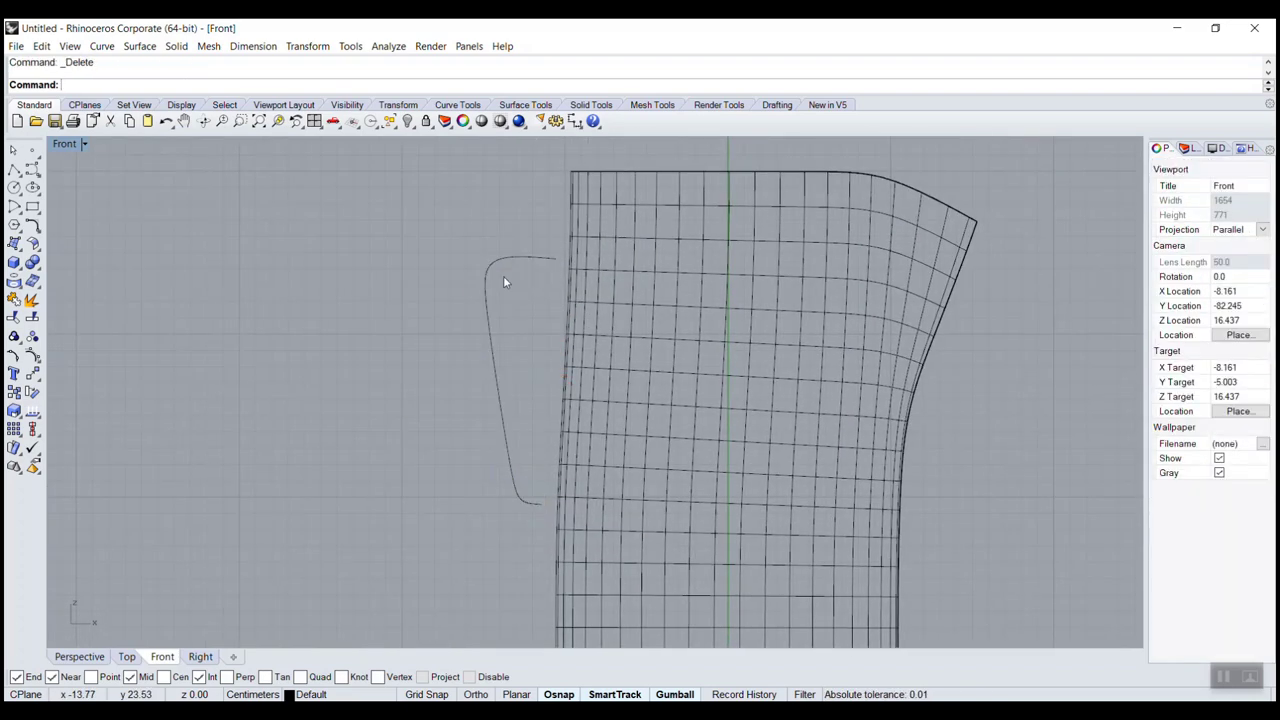
Step: Pipe the handle curve with a radius of about 1.05 cm at the upper end and about 0.89 cm at the lower end
left_click(507, 262)
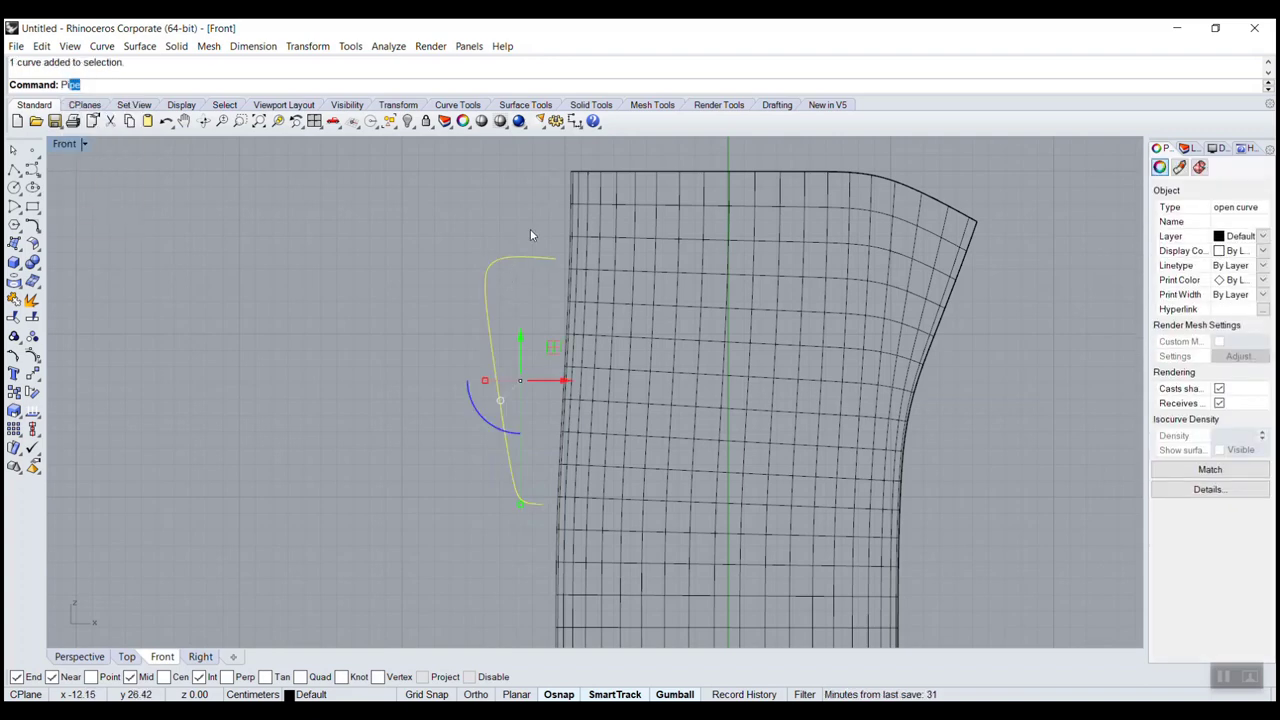
key("Return")
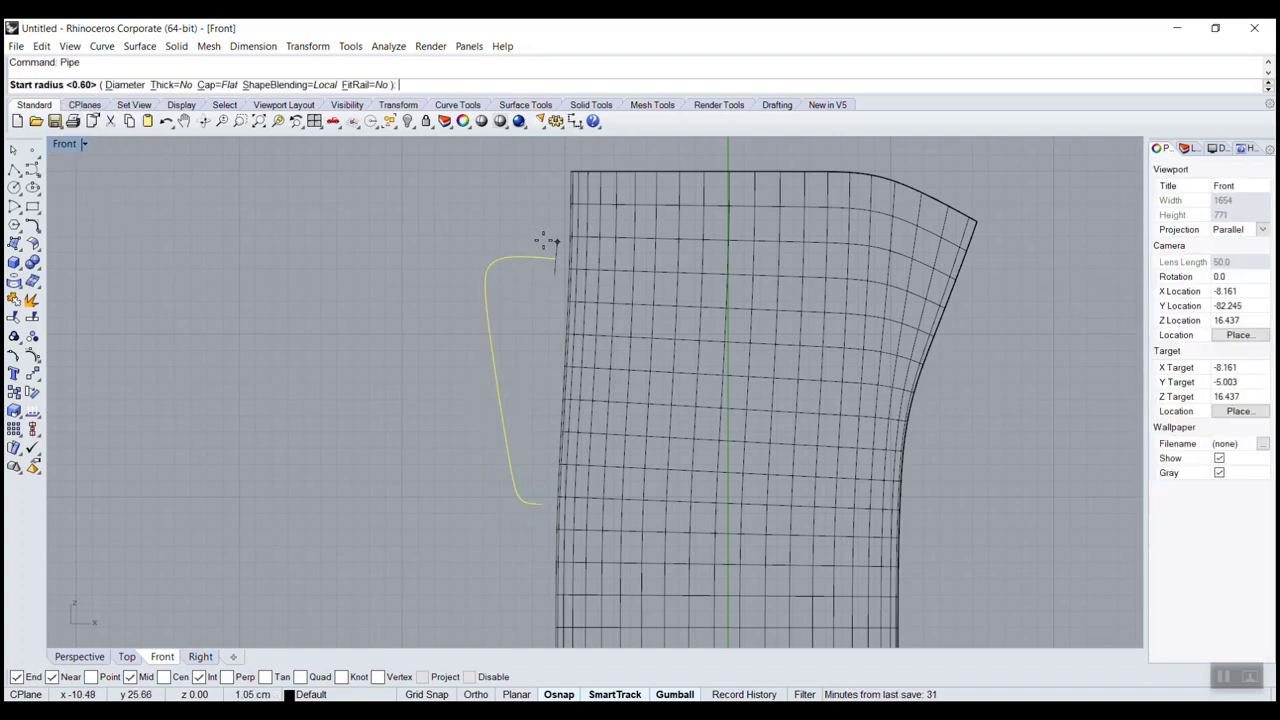
left_click(544, 244)
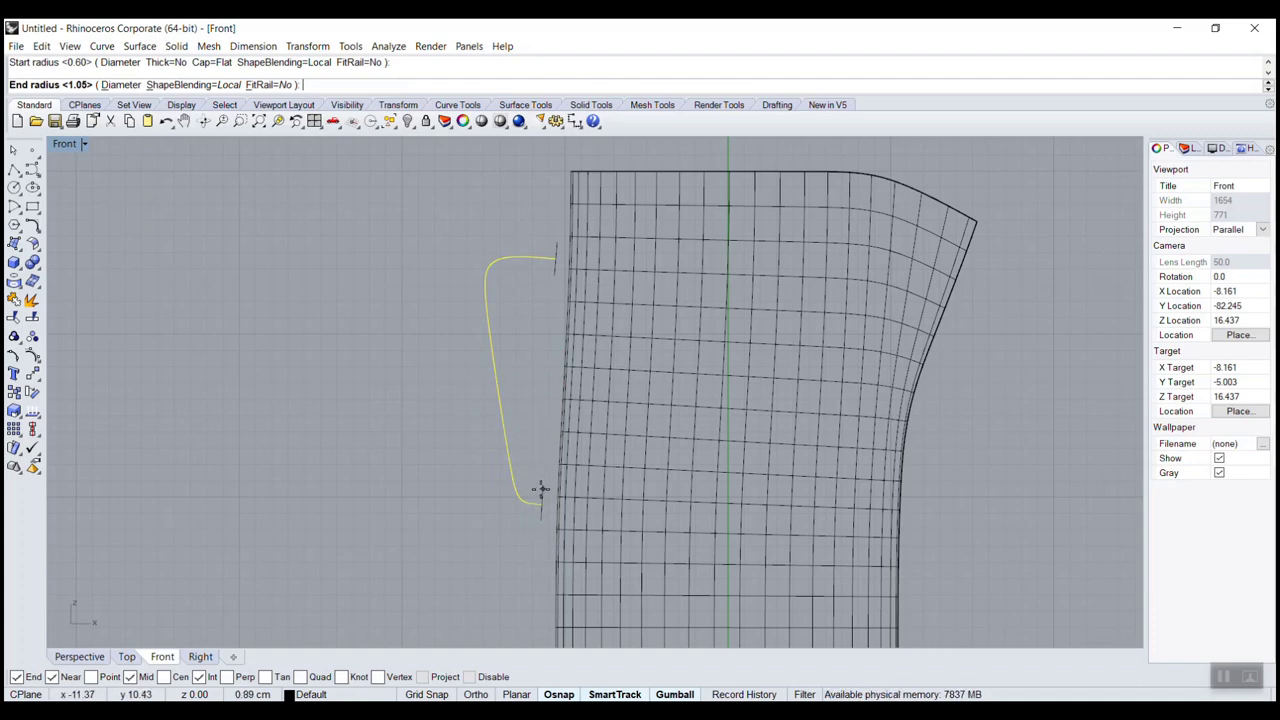
left_click(540, 490)
key("Return")
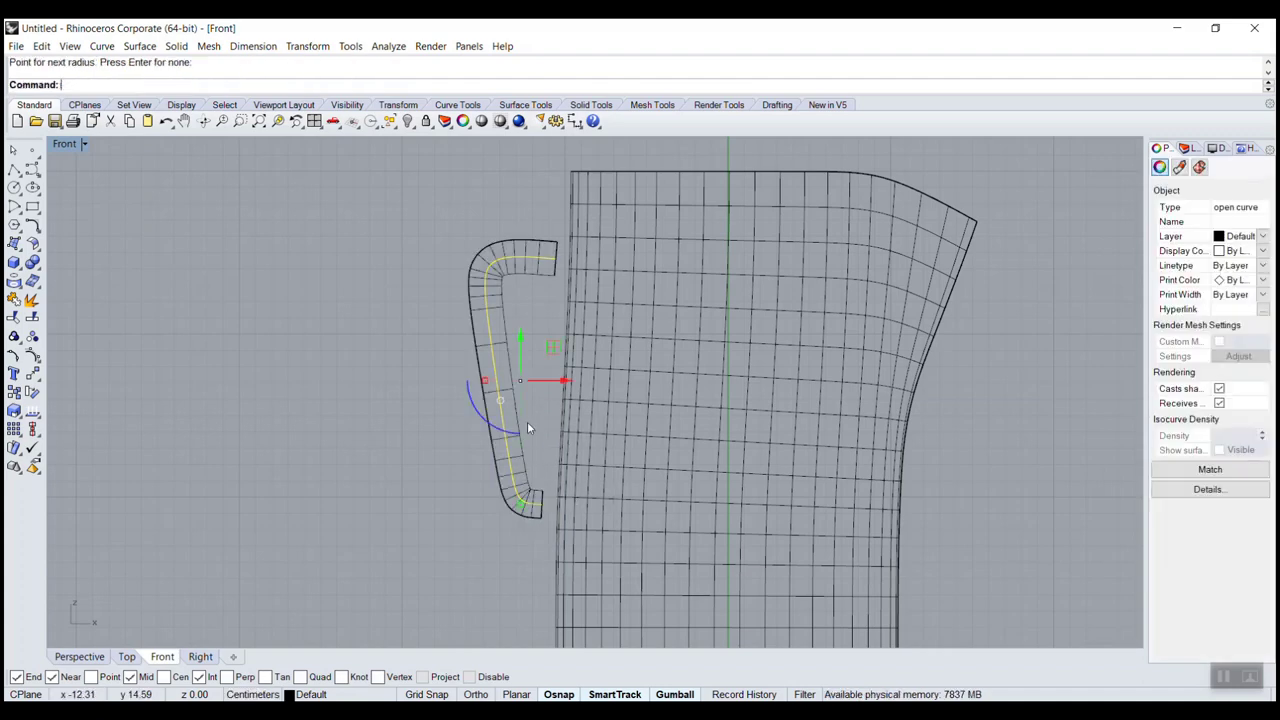
Step: Check the pipe's upper bend and delete the handle curve inside it
scroll(524, 270, "up", 3)
scroll(475, 329, "up", 4)
scroll(448, 322, "down", 4)
key("Delete")
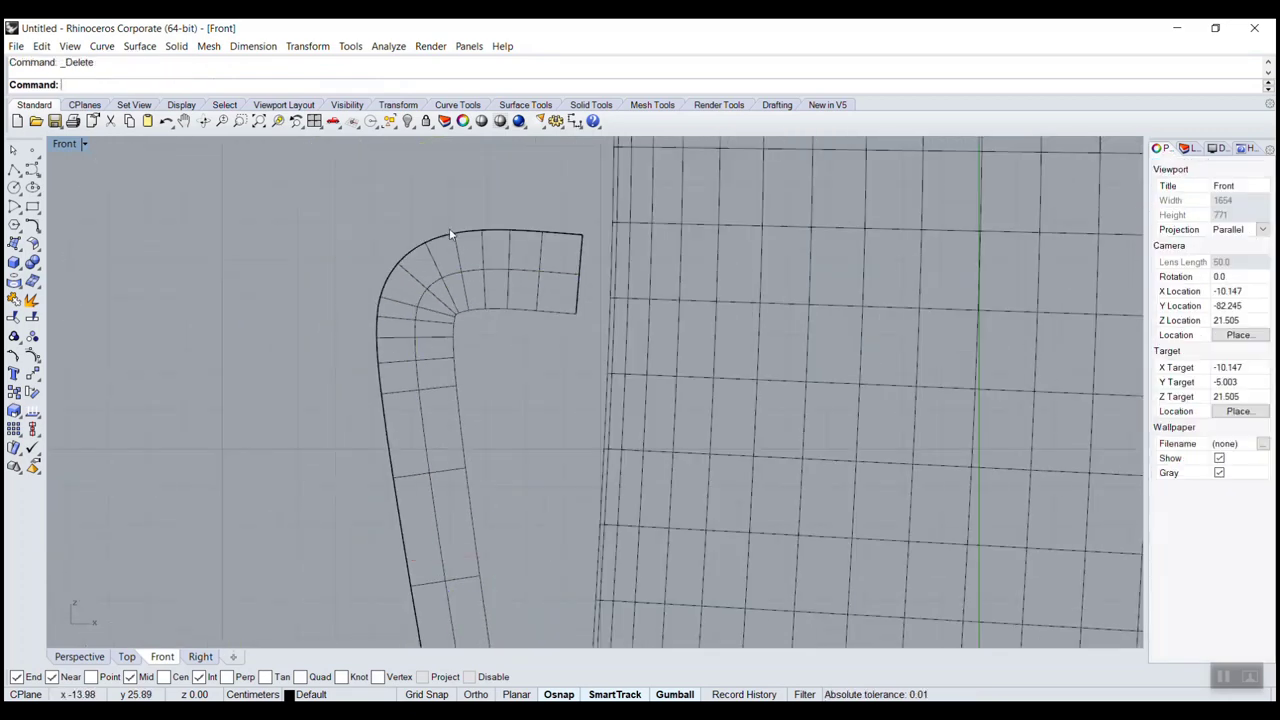
Step: Explode the handle pipe into separate surfaces in the Perspective view
left_click(455, 250)
double_click(66, 144)
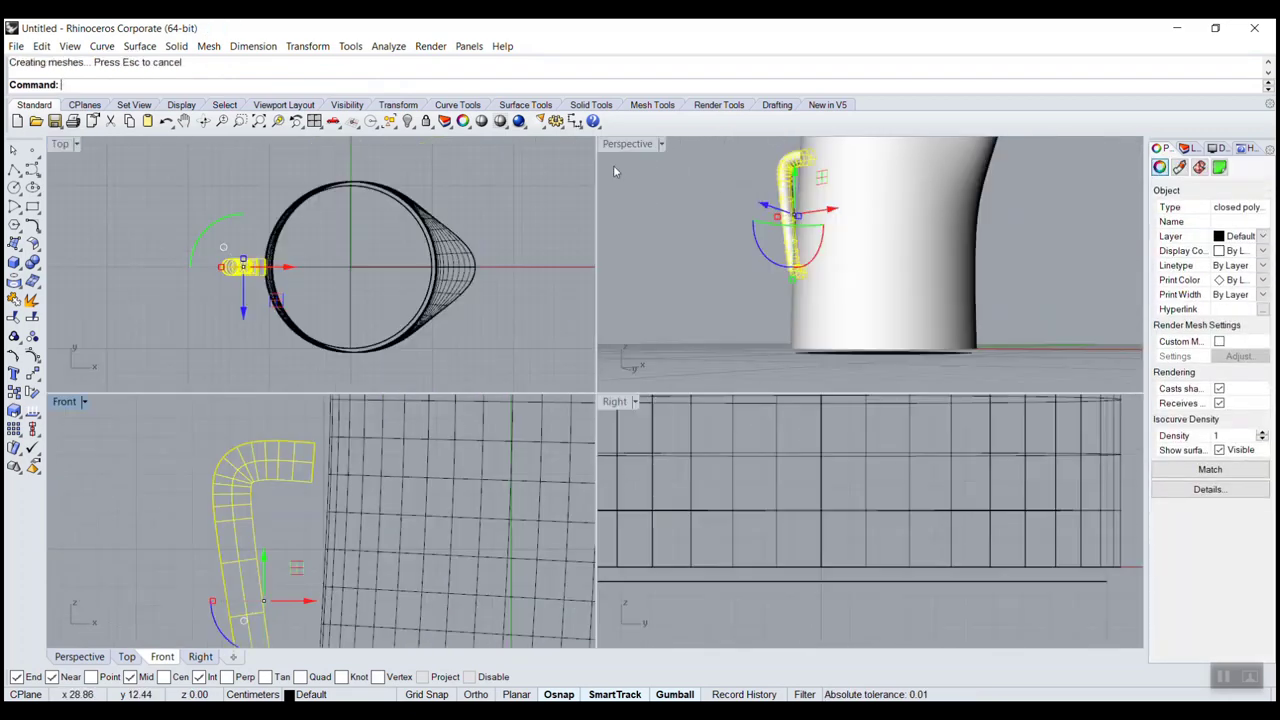
double_click(628, 143)
scroll(620, 260, "up", 2)
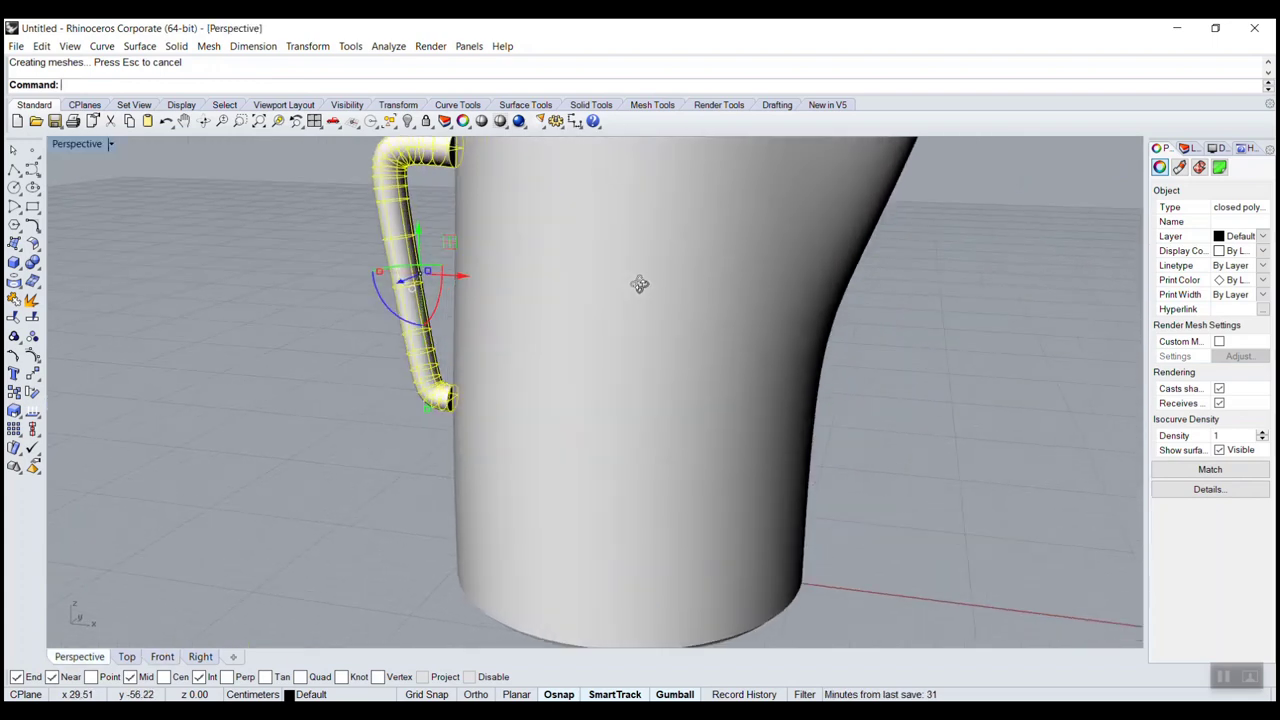
right_click_drag(639, 285, 659, 293)
type("ex")
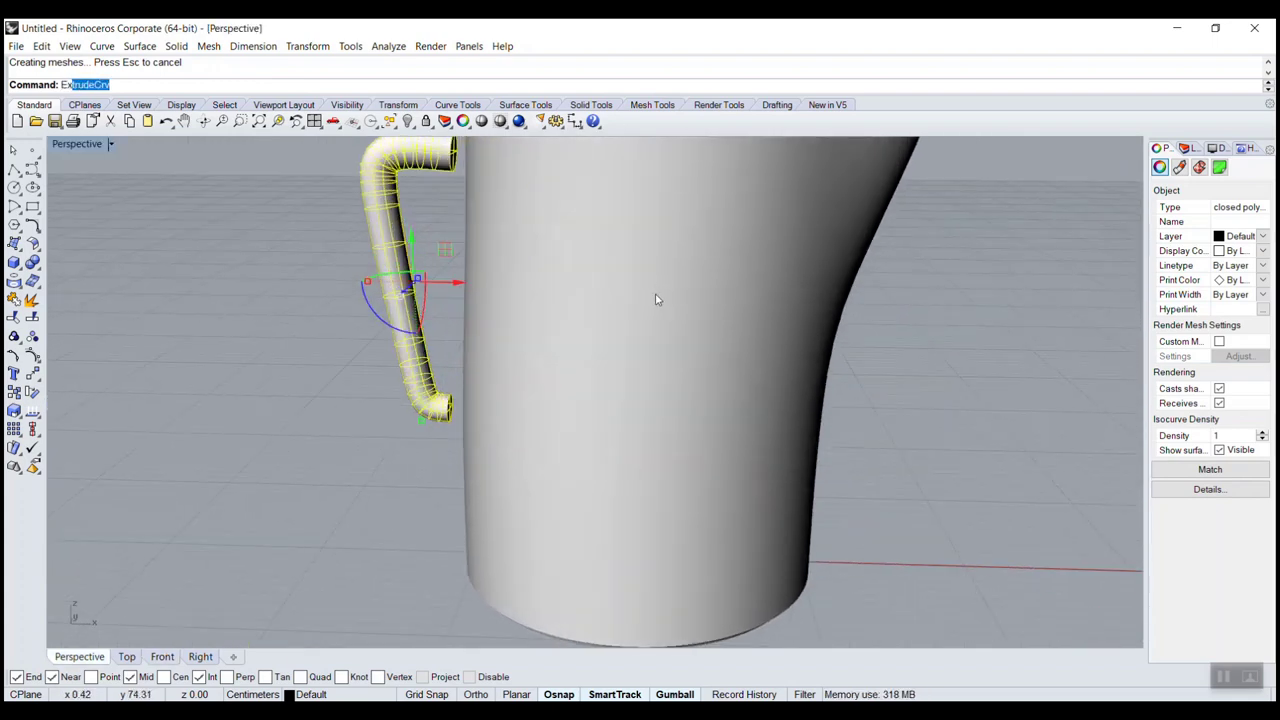
type("plode")
key("Return")
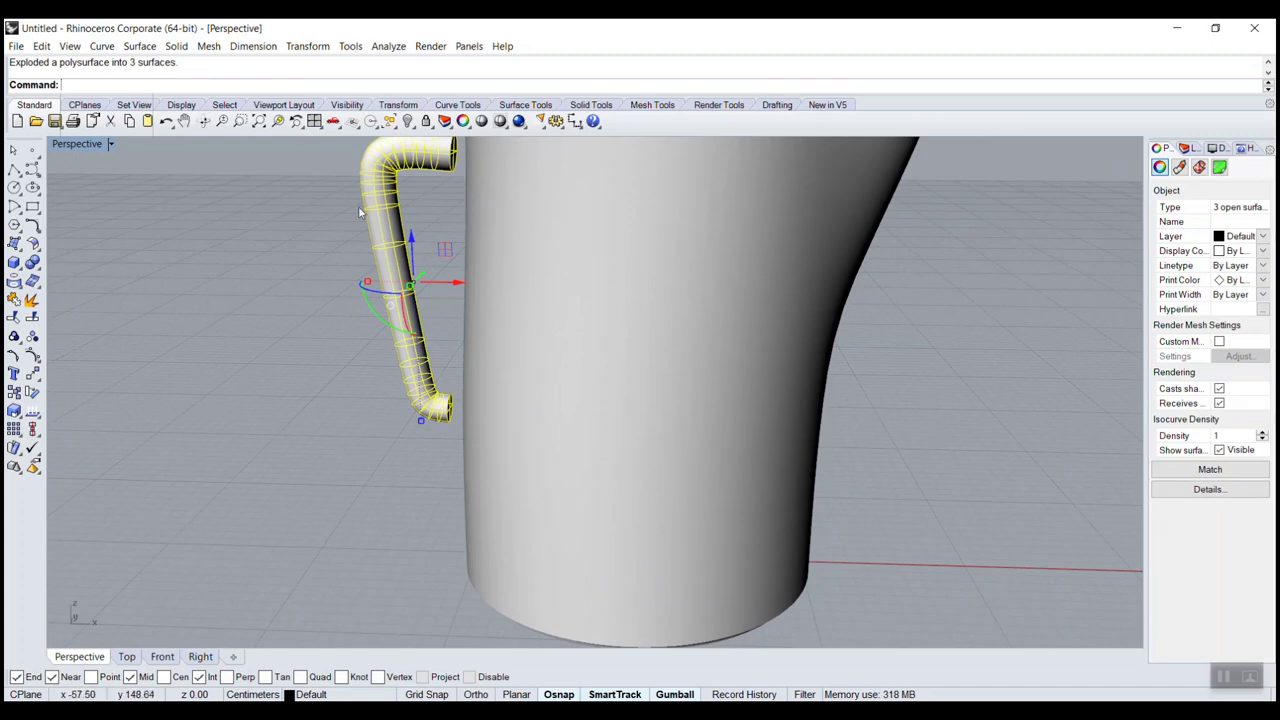
Step: Delete the flat cap surfaces at the handle's upper and lower ends
left_click(426, 197)
right_click_drag(426, 197, 405, 209)
left_click(454, 160)
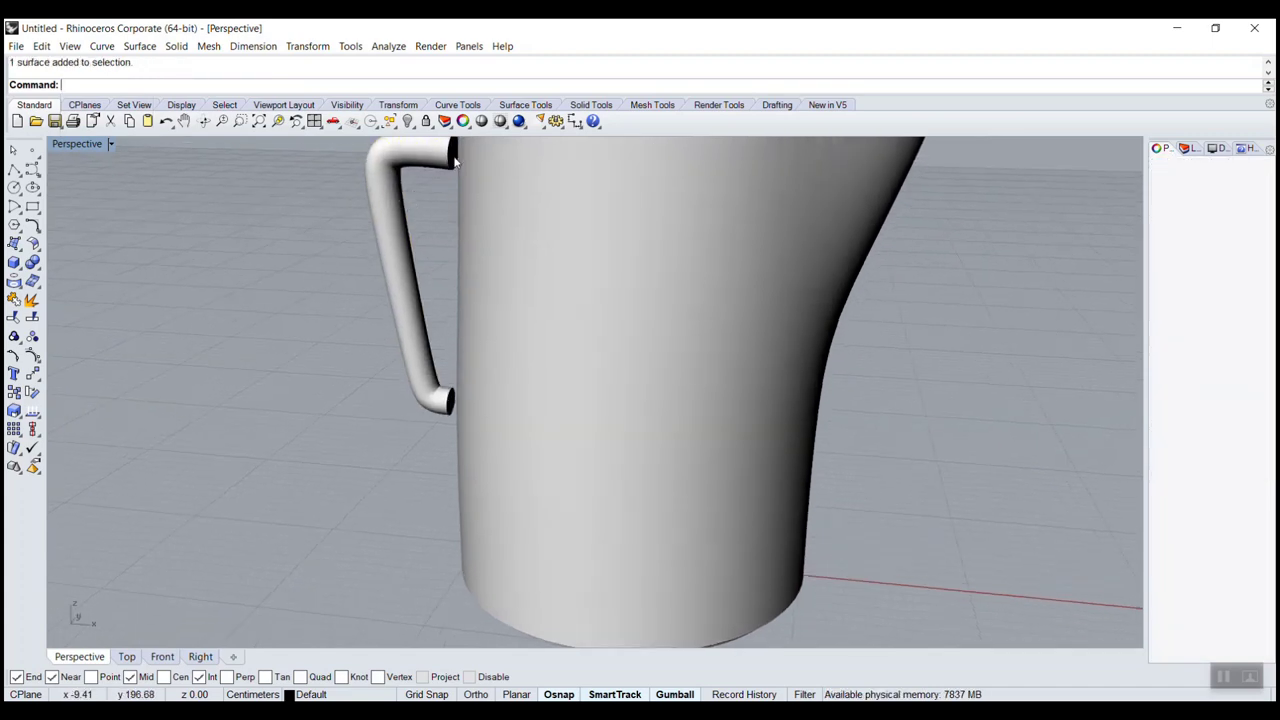
left_click(452, 161)
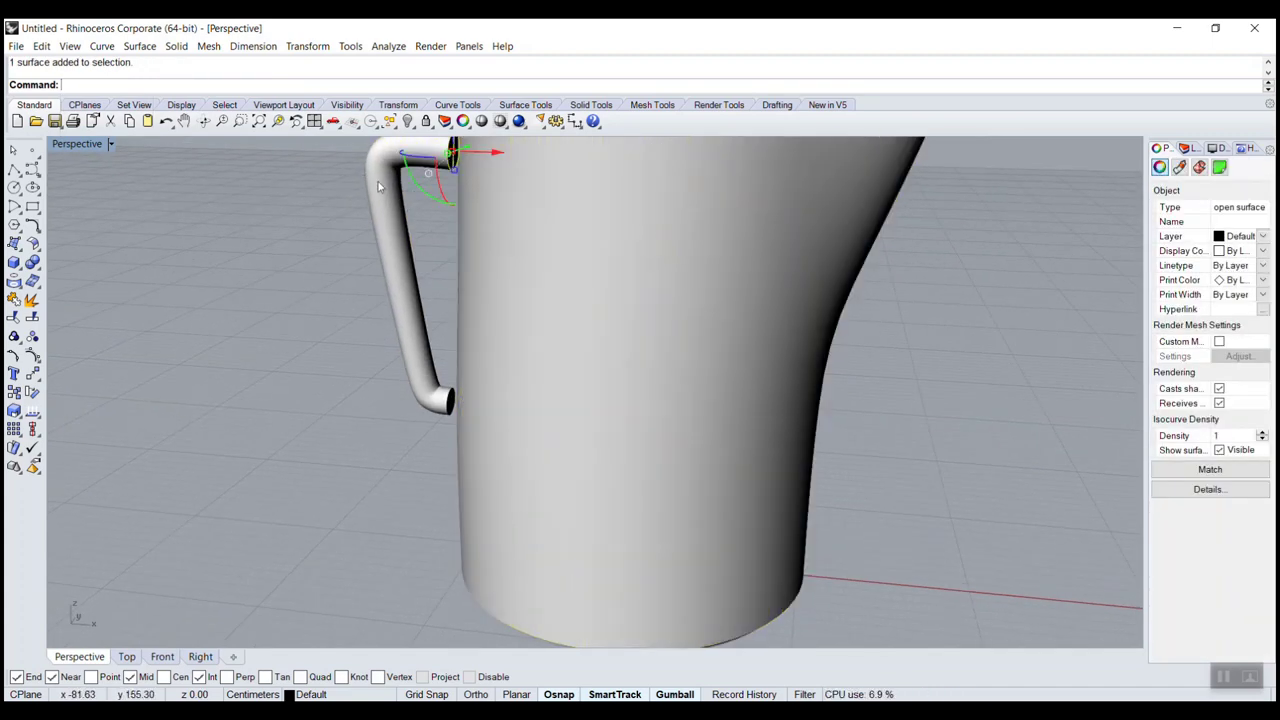
key("Delete")
scroll(450, 400, "up", 2)
left_click(456, 408)
key("Delete")
right_click_drag(457, 248, 457, 511, "shift")
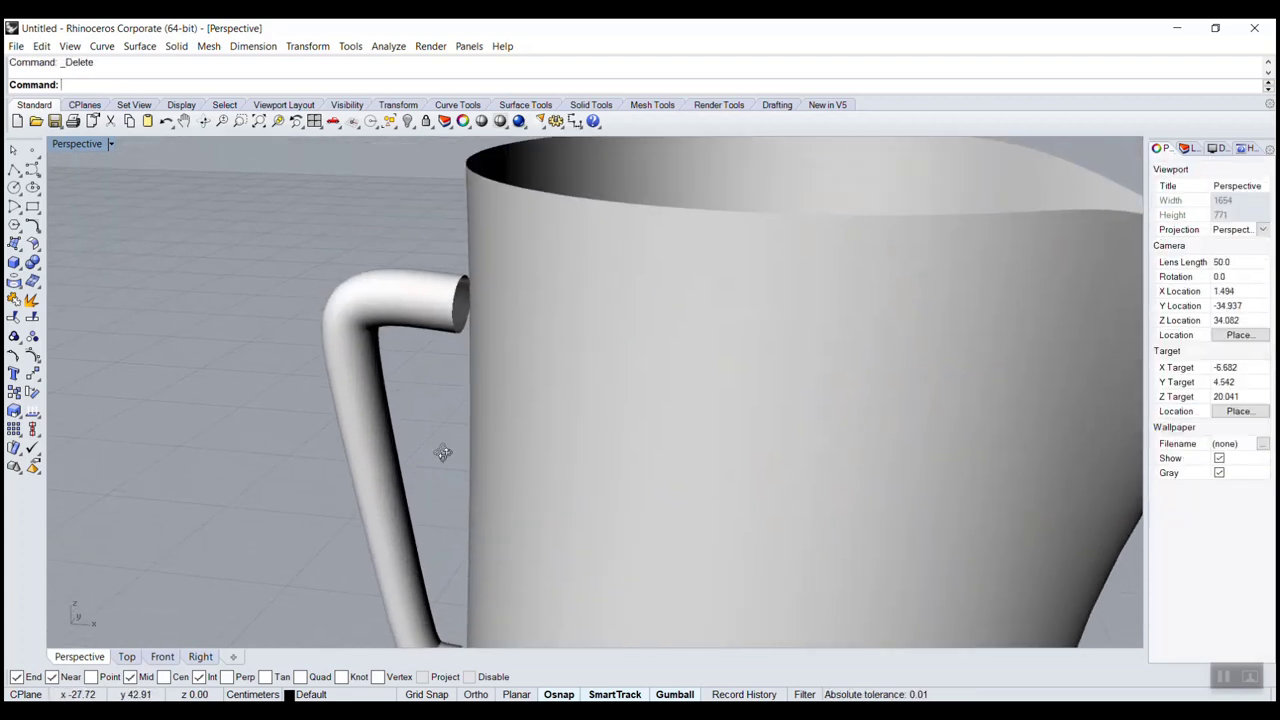
right_click_drag(443, 451, 531, 447)
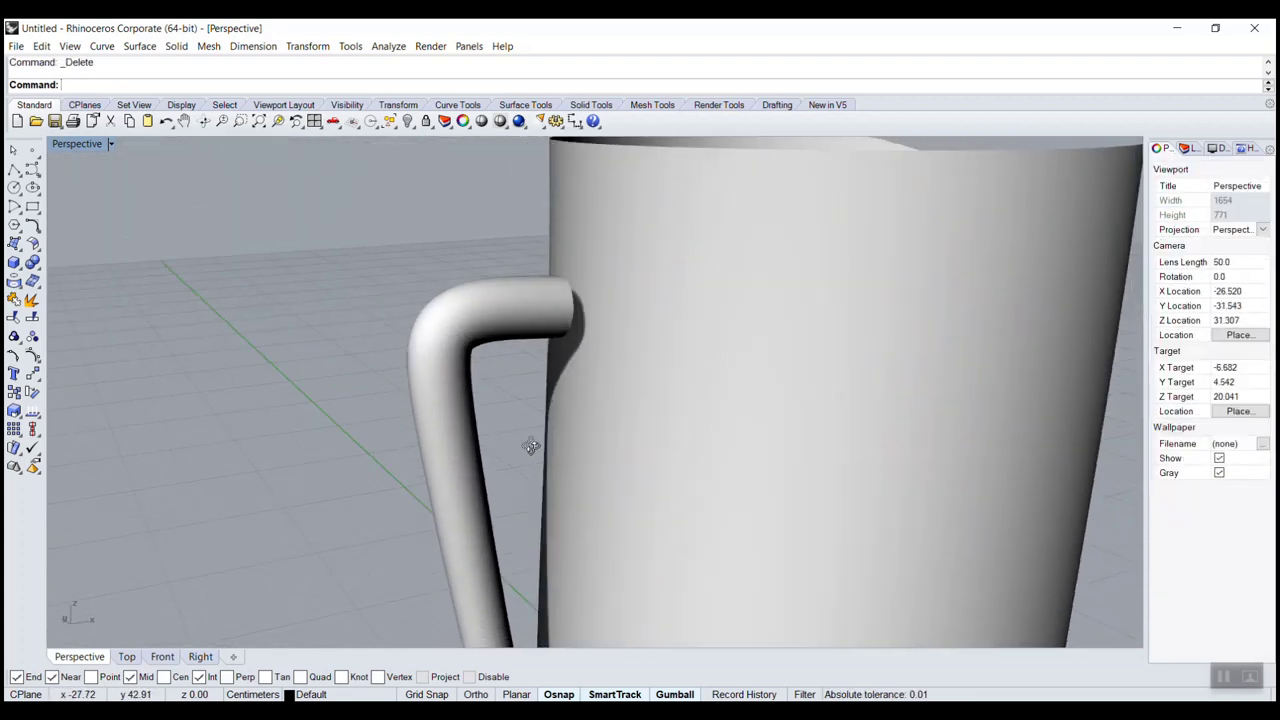
double_click(76, 146)
scroll(721, 471, "down", 8)
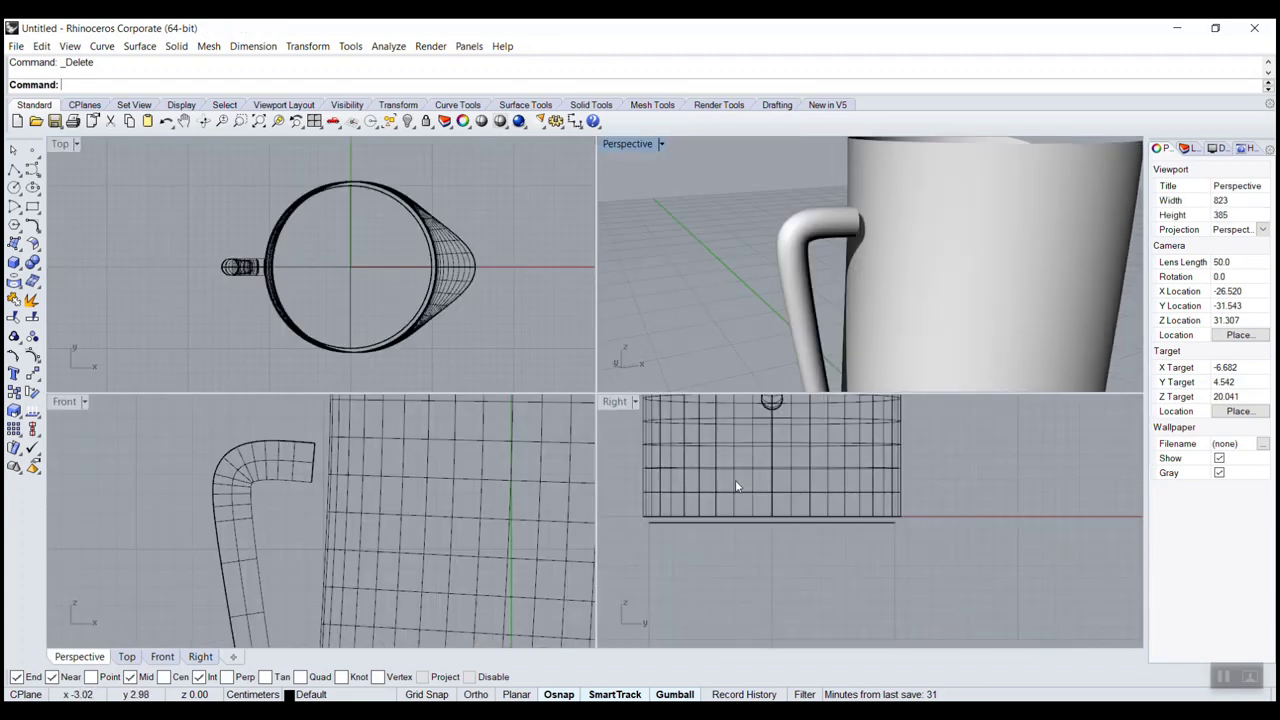
right_click_drag(748, 451, 748, 668)
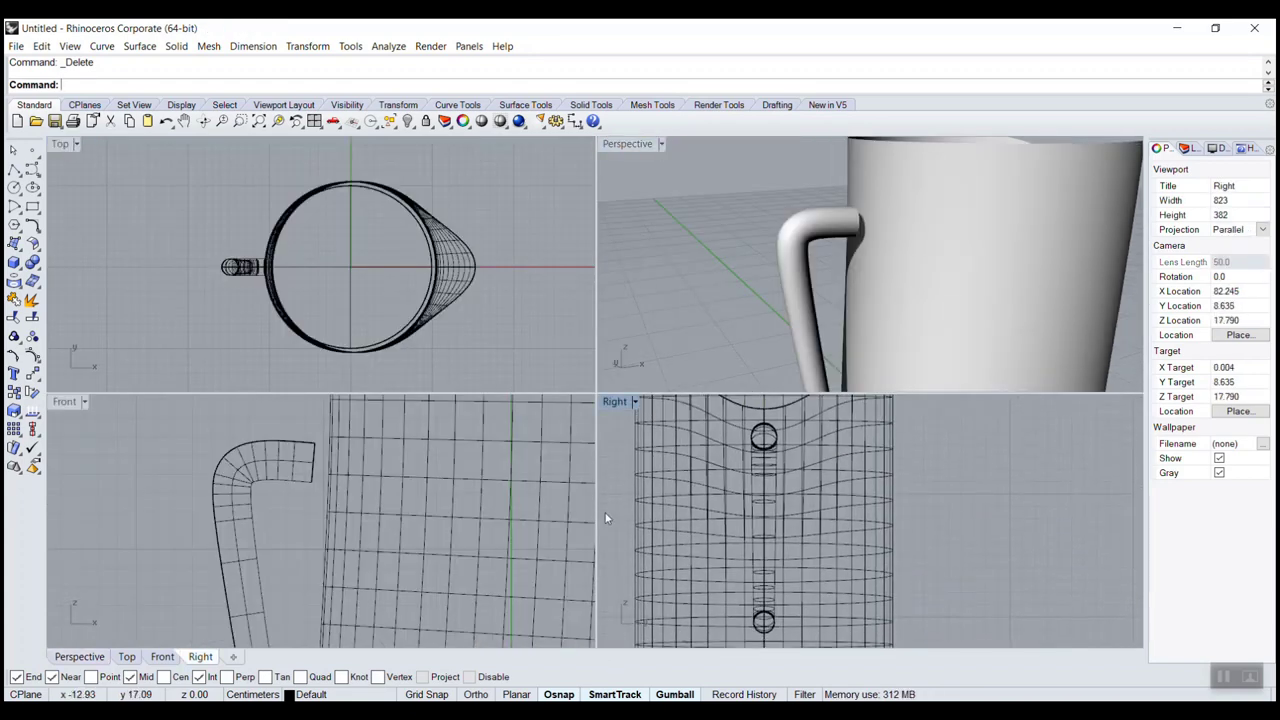
double_click(614, 402)
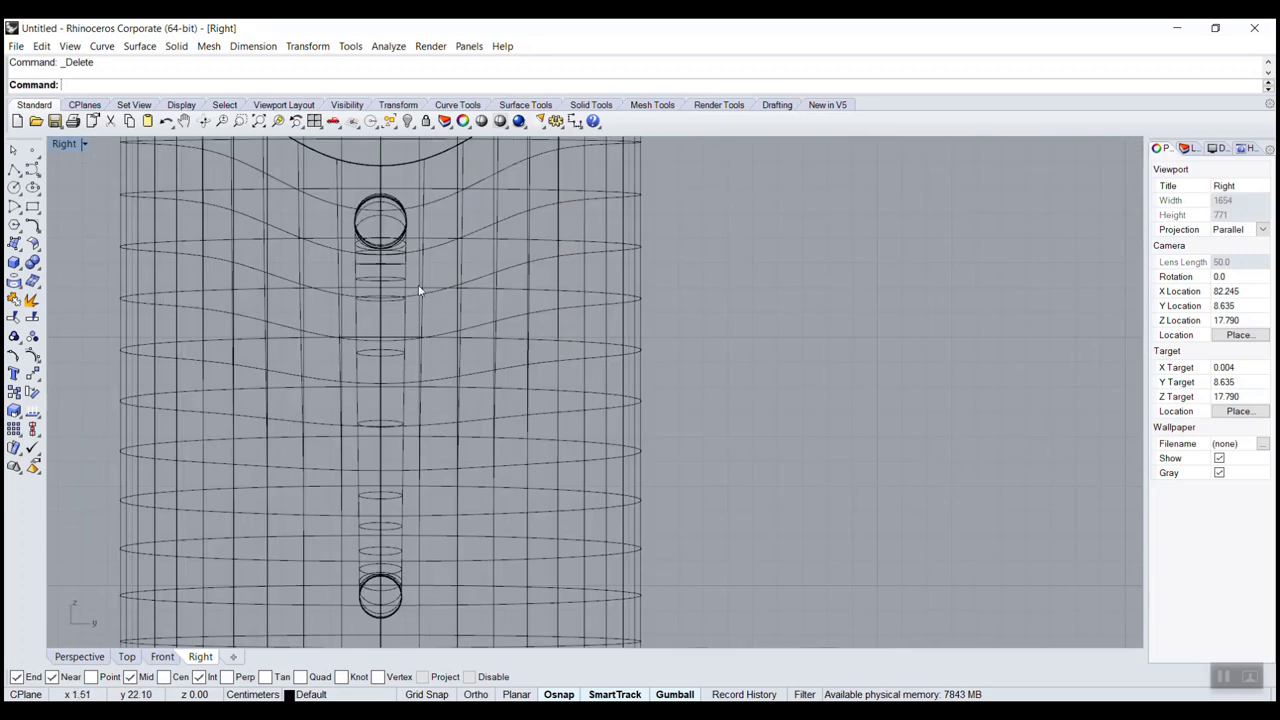
scroll(418, 290, "up", 4)
type("elip")
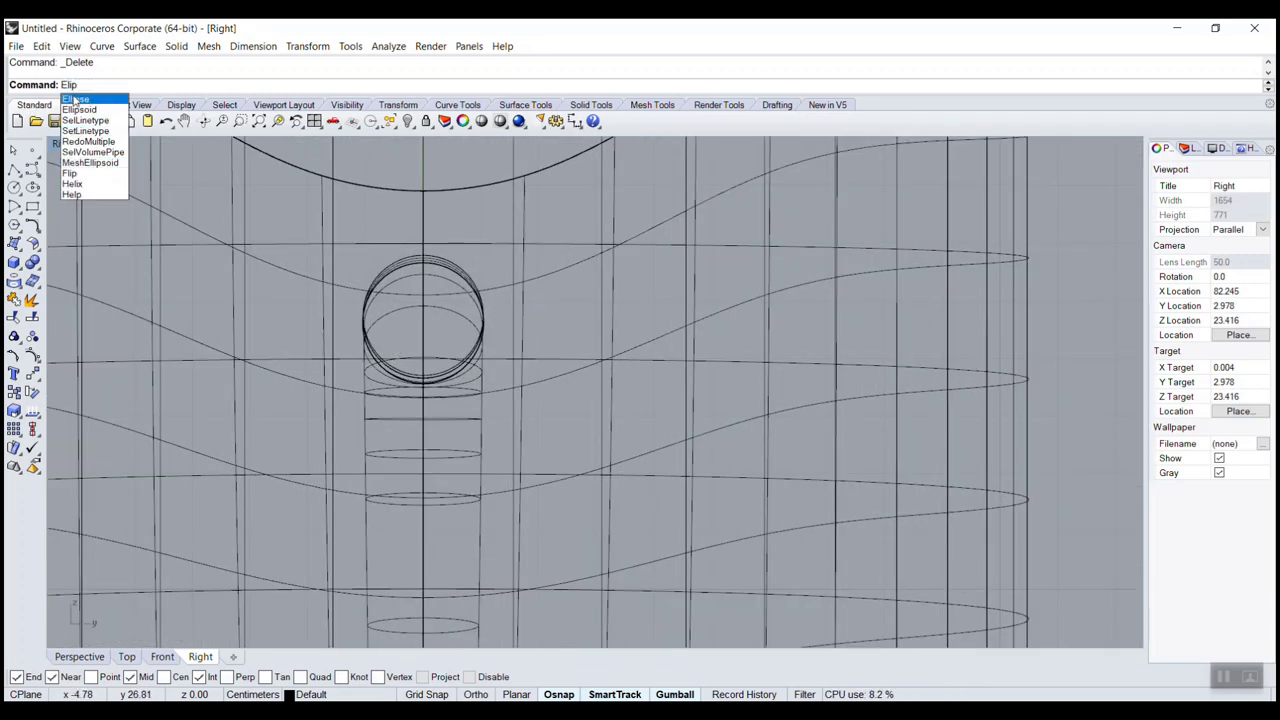
left_click(75, 100)
left_click(222, 85)
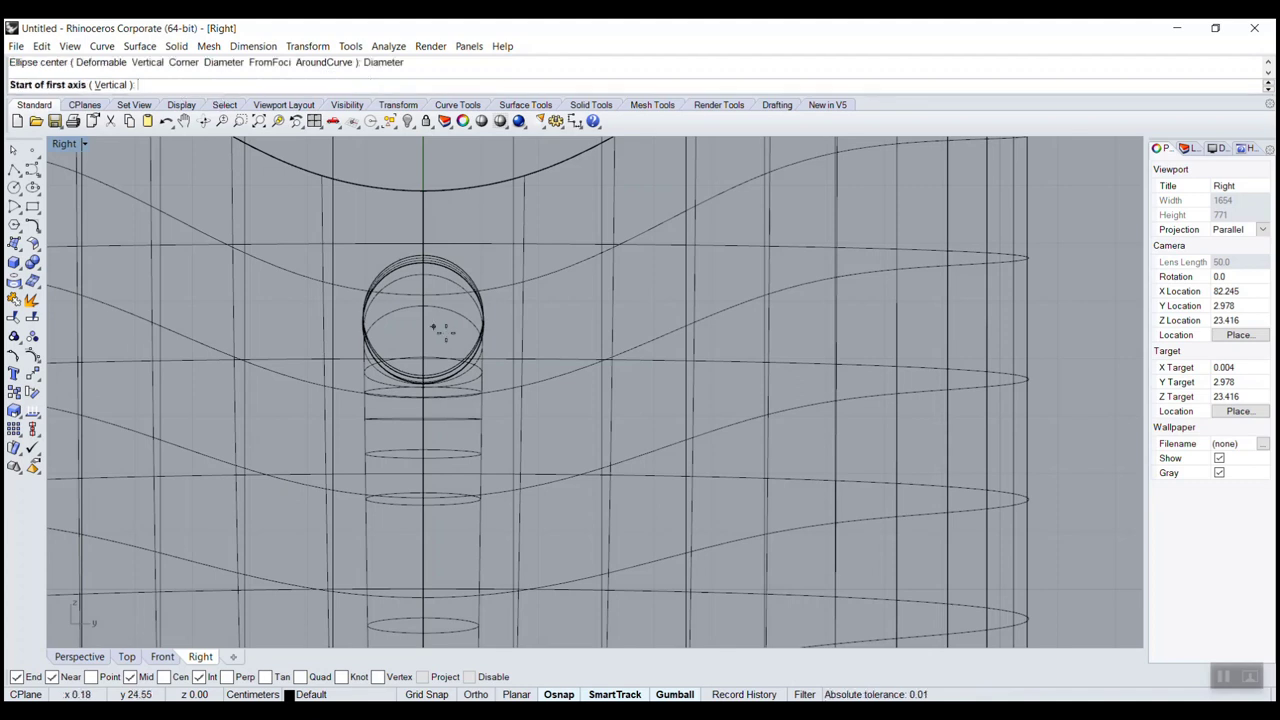
key("alt")
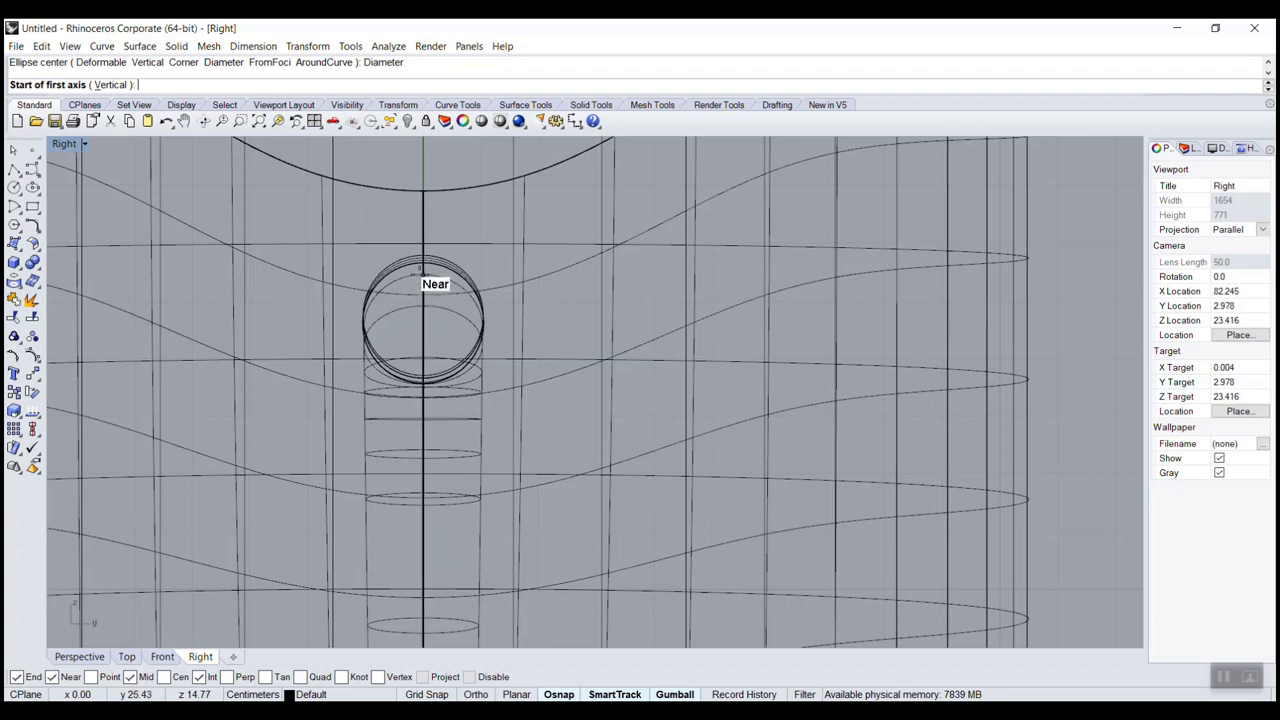
key("Escape")
Step: Try to scale the handle surface vertically from its lower end in the Front view
double_click(66, 145)
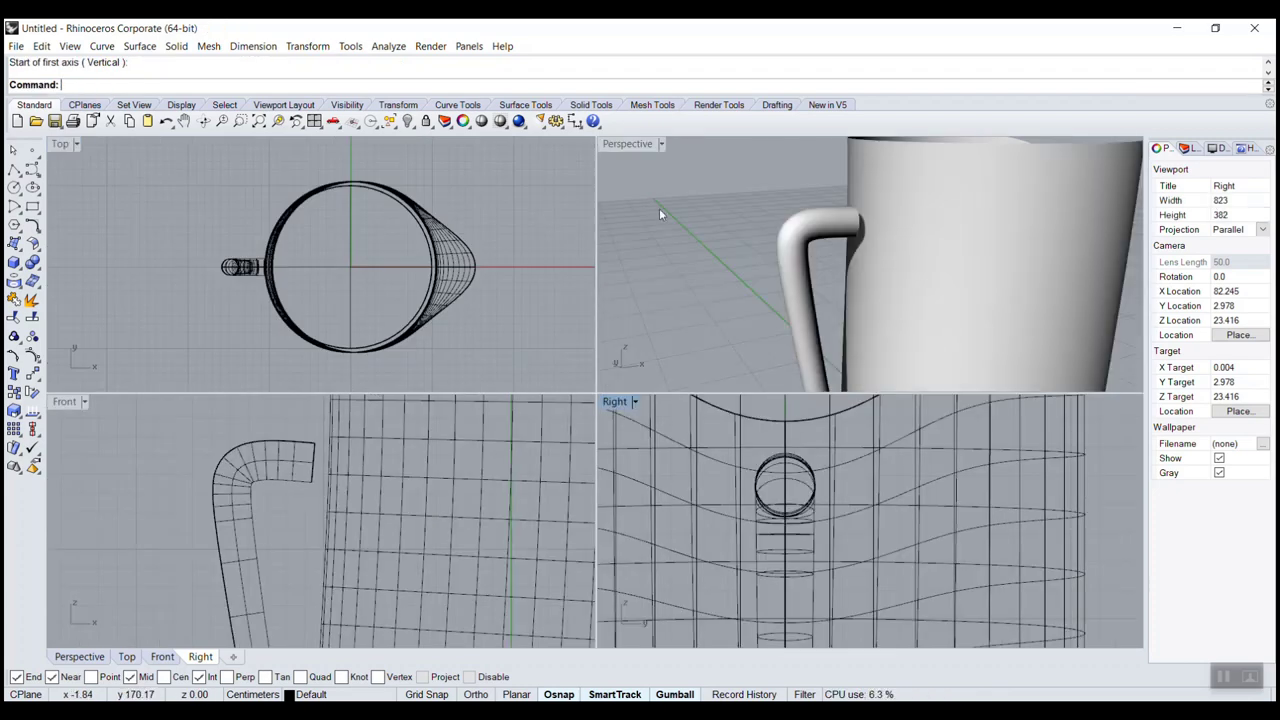
left_click(793, 233)
scroll(815, 325, "up", 3)
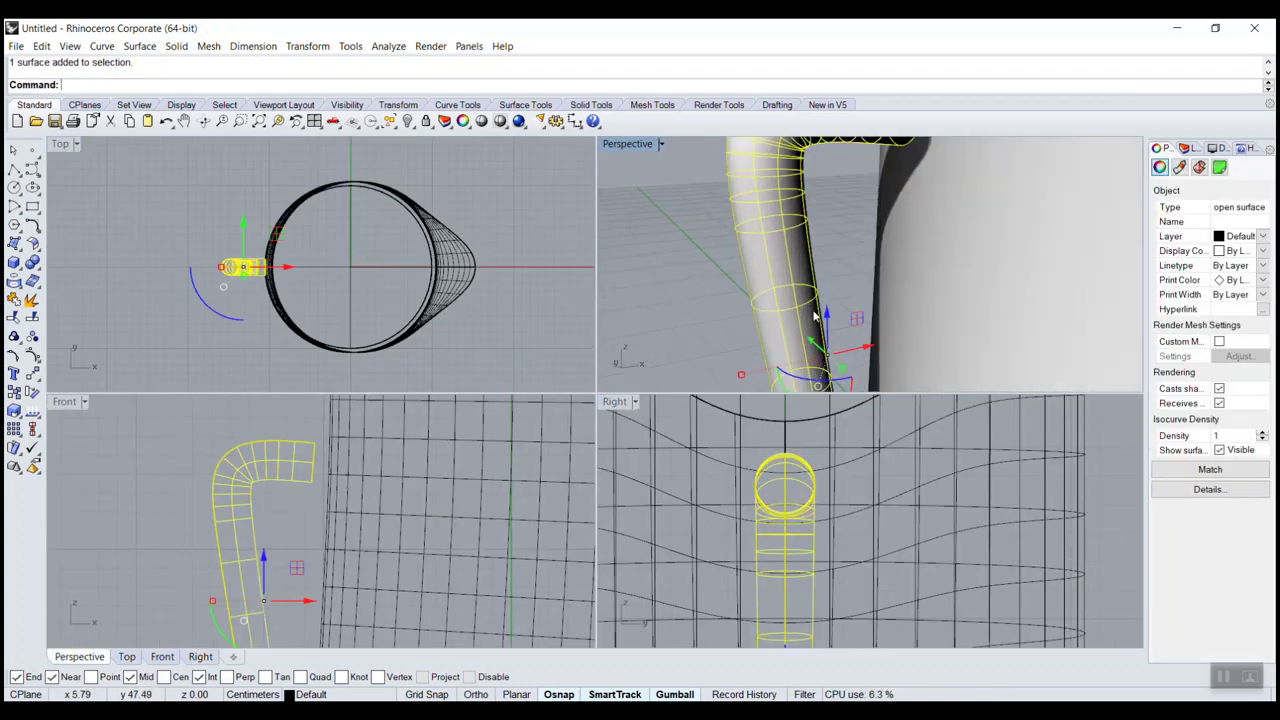
right_click_drag(820, 328, 762, 331)
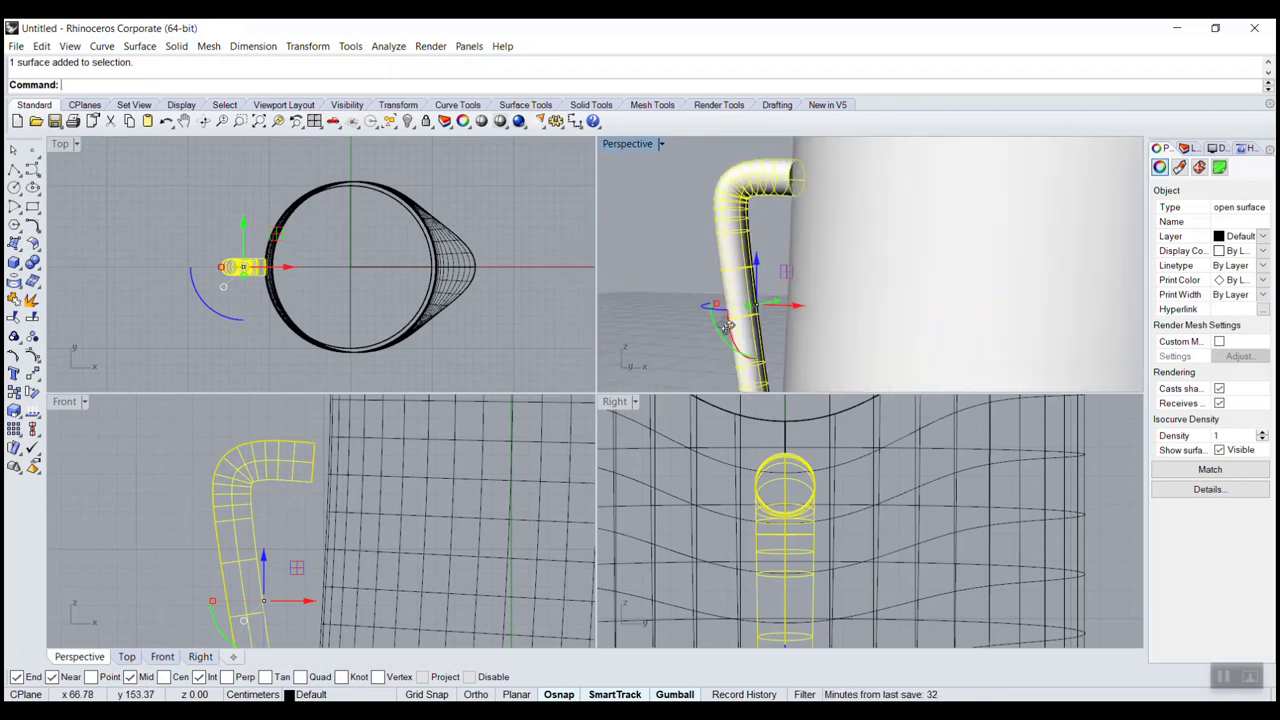
right_click_drag(727, 325, 722, 318)
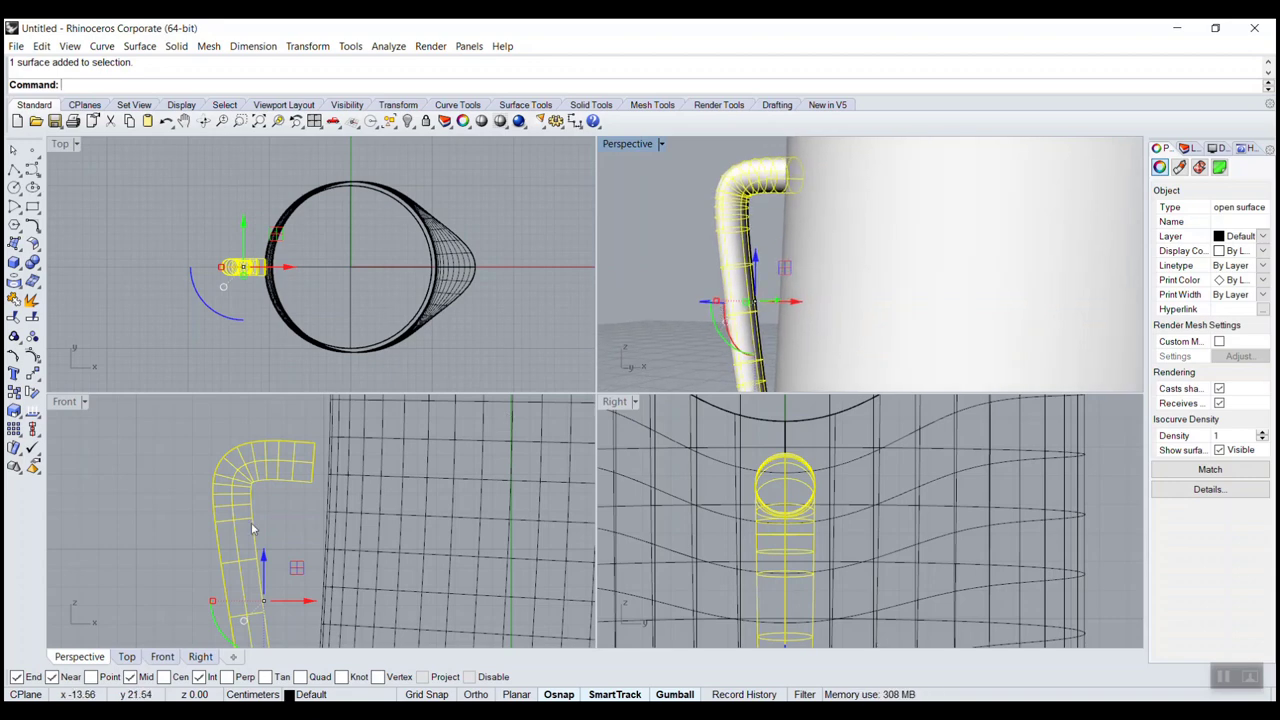
right_click_drag(234, 527, 213, 620)
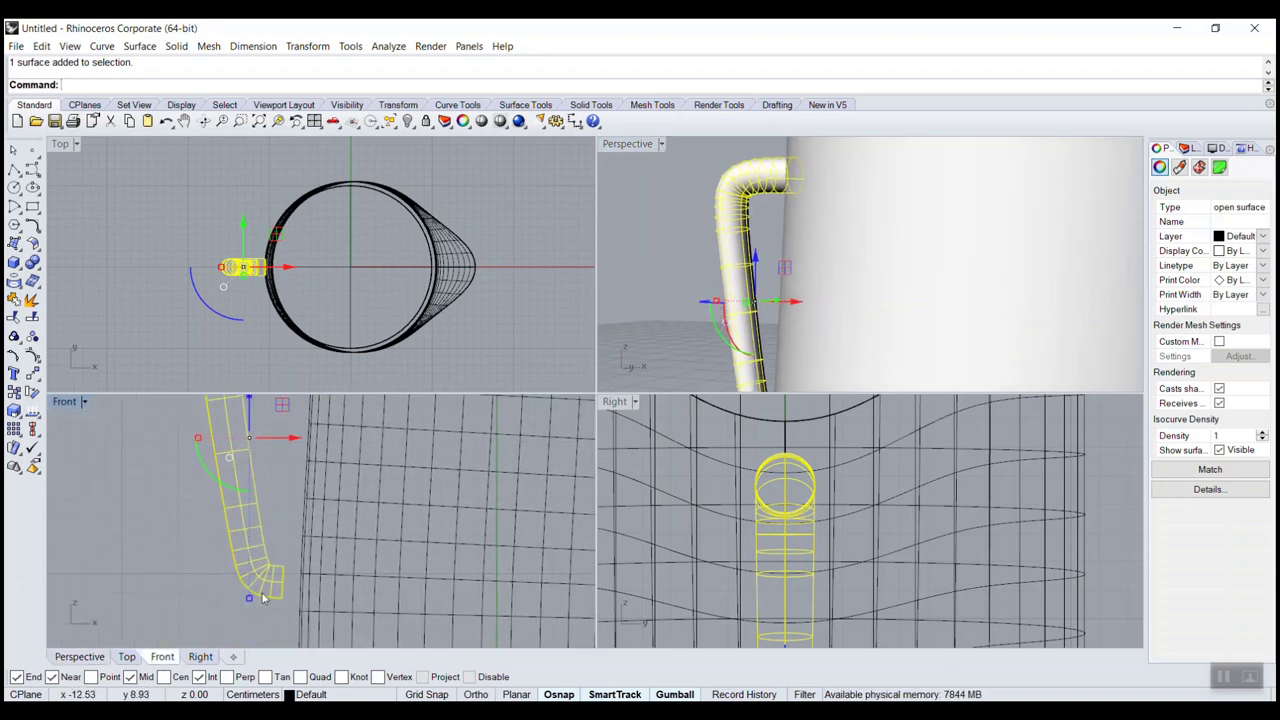
left_click_drag(253, 600, 249, 618)
key("ctrl+z")
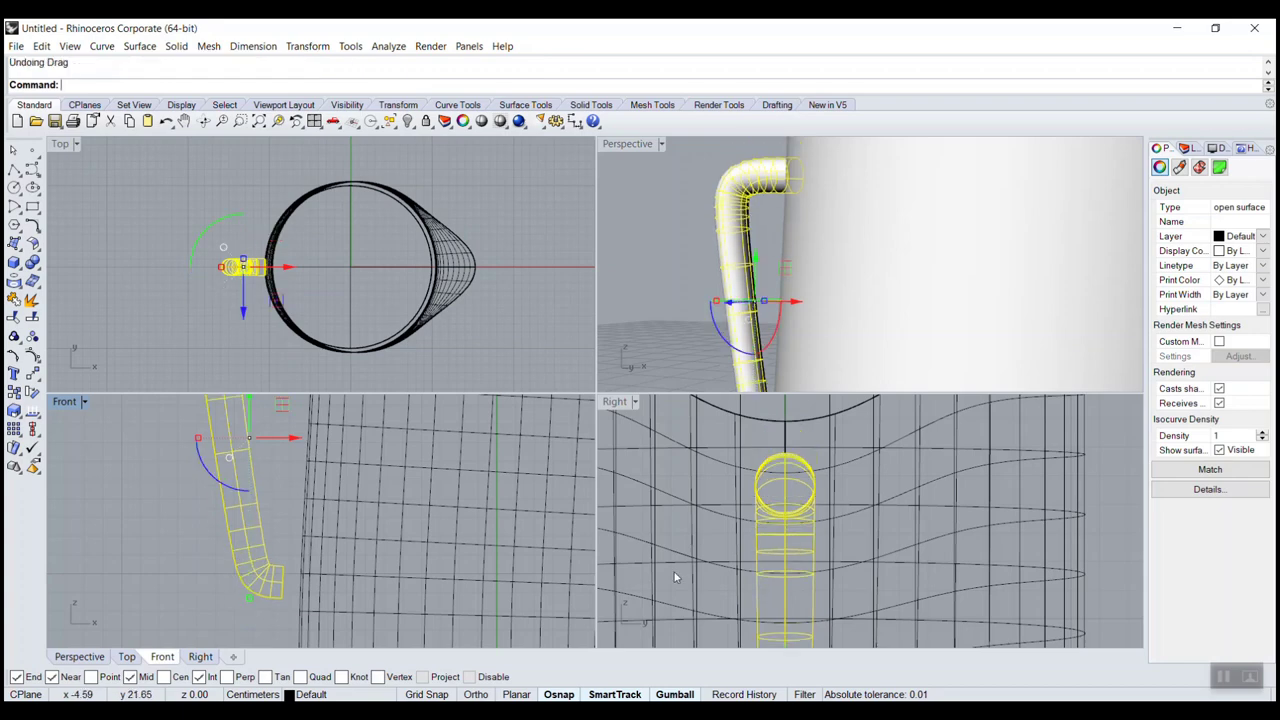
Step: Scale the handle surface slightly wider along Y in the Right view to give it an oval section
scroll(809, 537, "down", 4)
right_click_drag(832, 554, 870, 469)
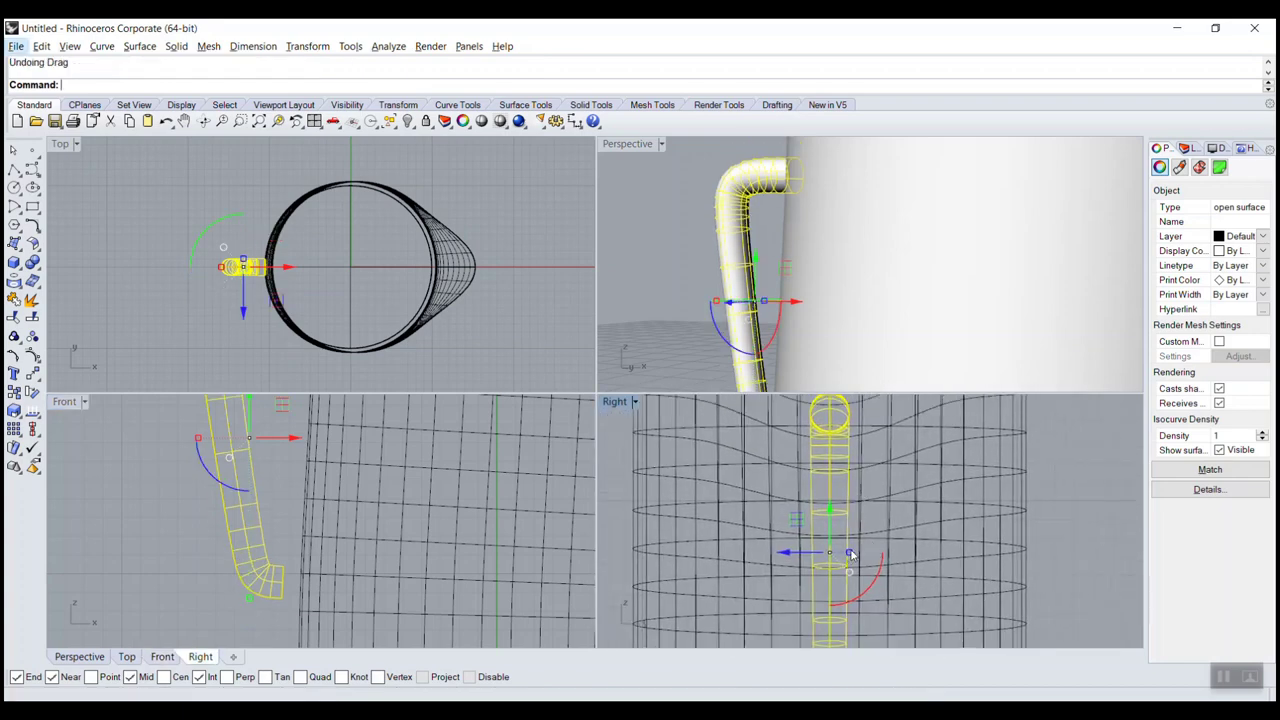
left_click_drag(848, 556, 854, 551)
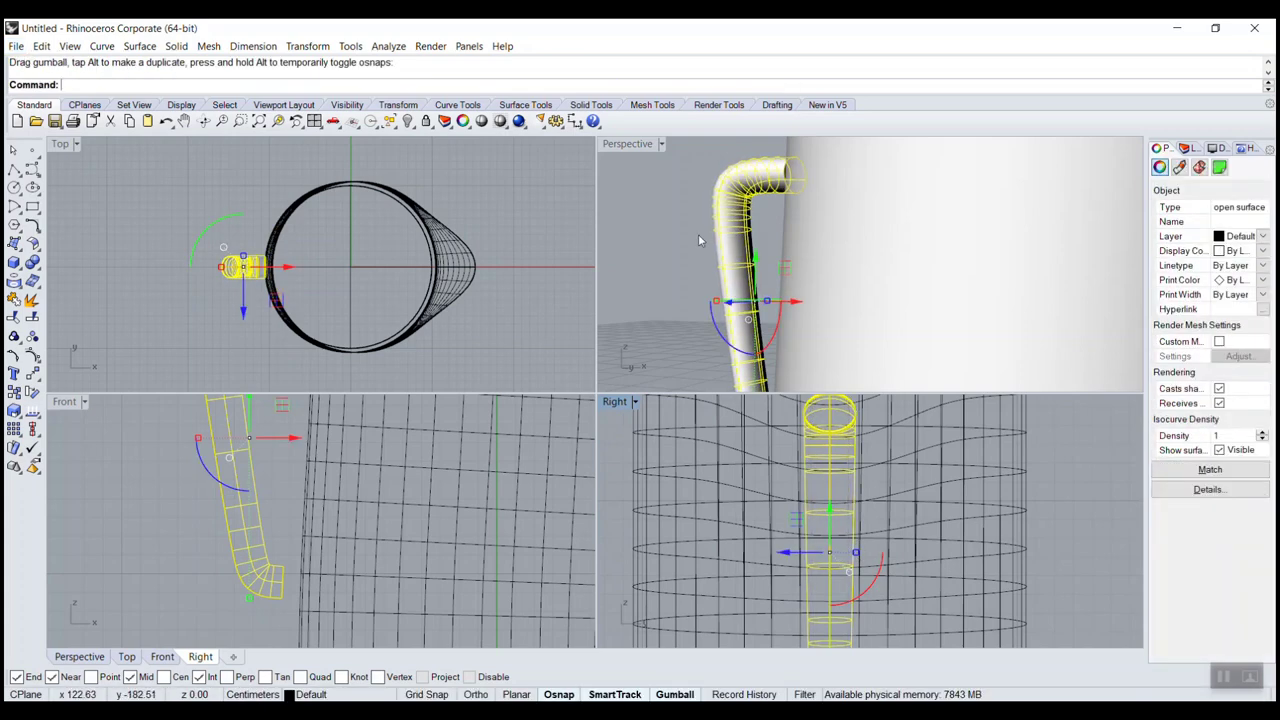
Step: Undo the last widening of the handle surface, clear the selection and enlarge the Right view
key("ctrl+z")
key("Escape")
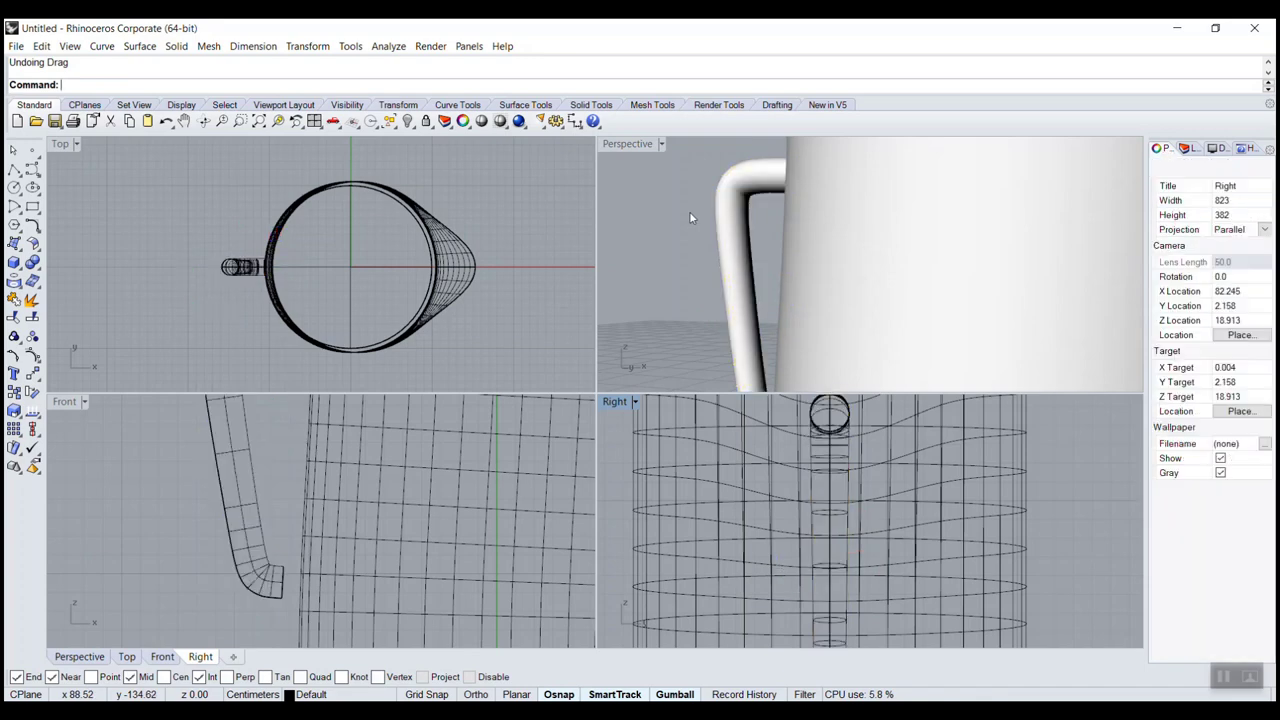
double_click(615, 402)
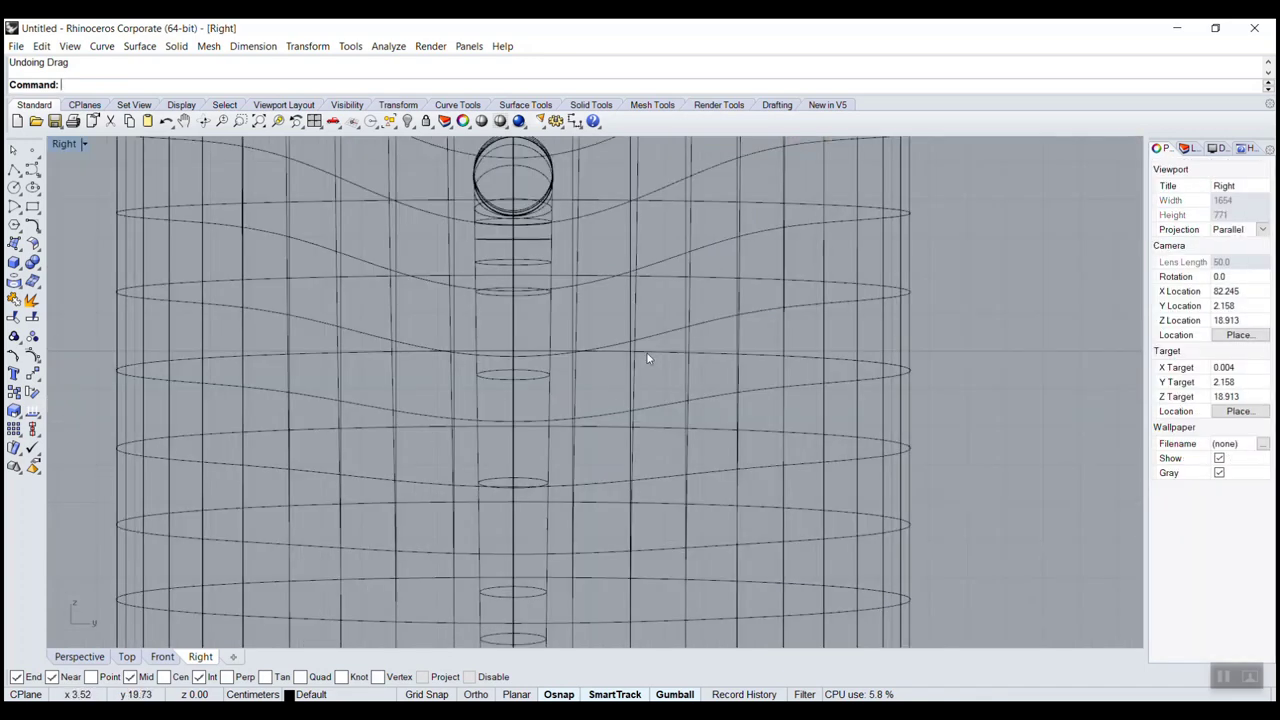
Step: Draw an ellipse by diameter around the handle's upper end in the Right view, about 3.2 cm tall and 2.7 cm wide
right_click_drag(646, 357, 599, 497)
type("E")
type("Eli")
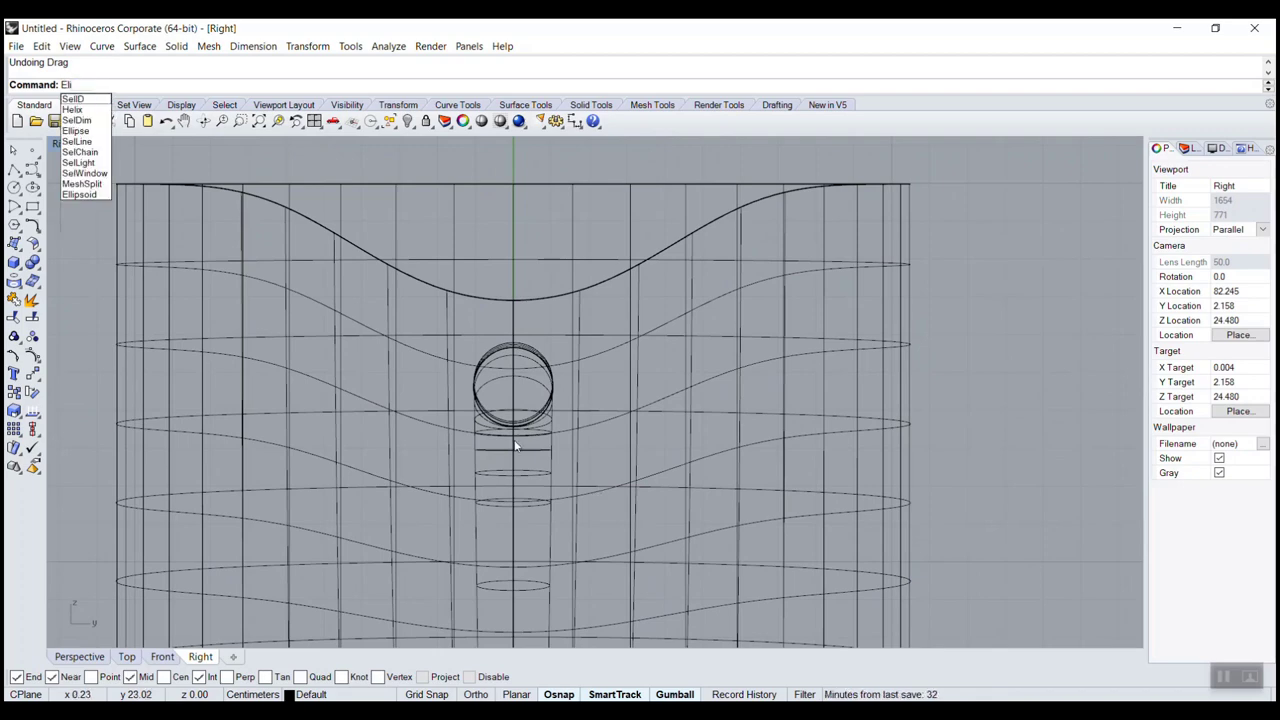
key("BackSpace")
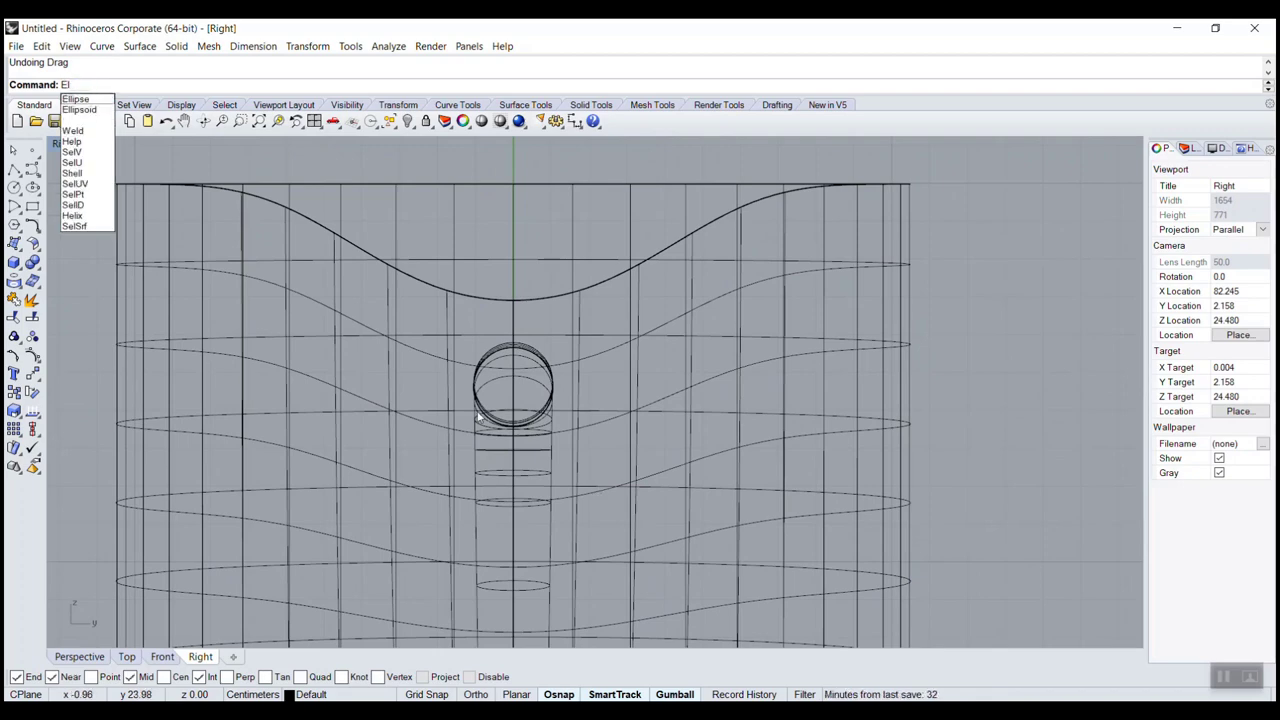
left_click(90, 98)
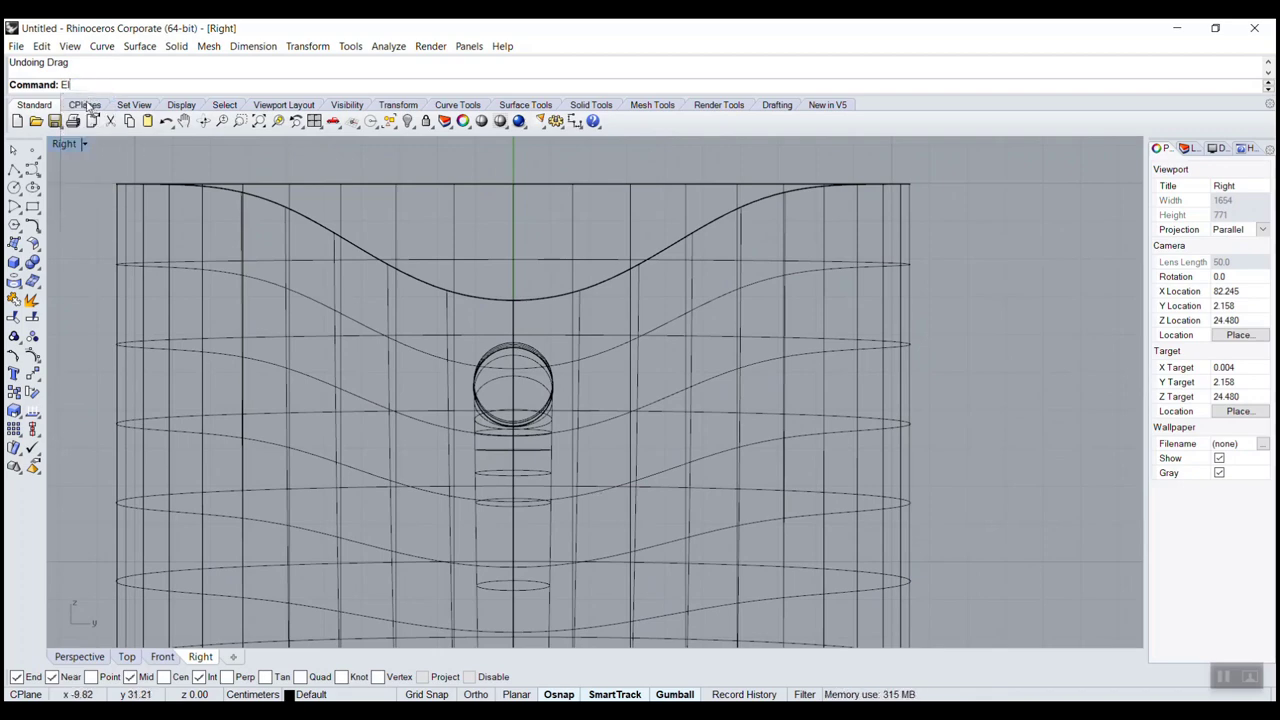
key("Return")
key("Up")
type("E")
key("Return")
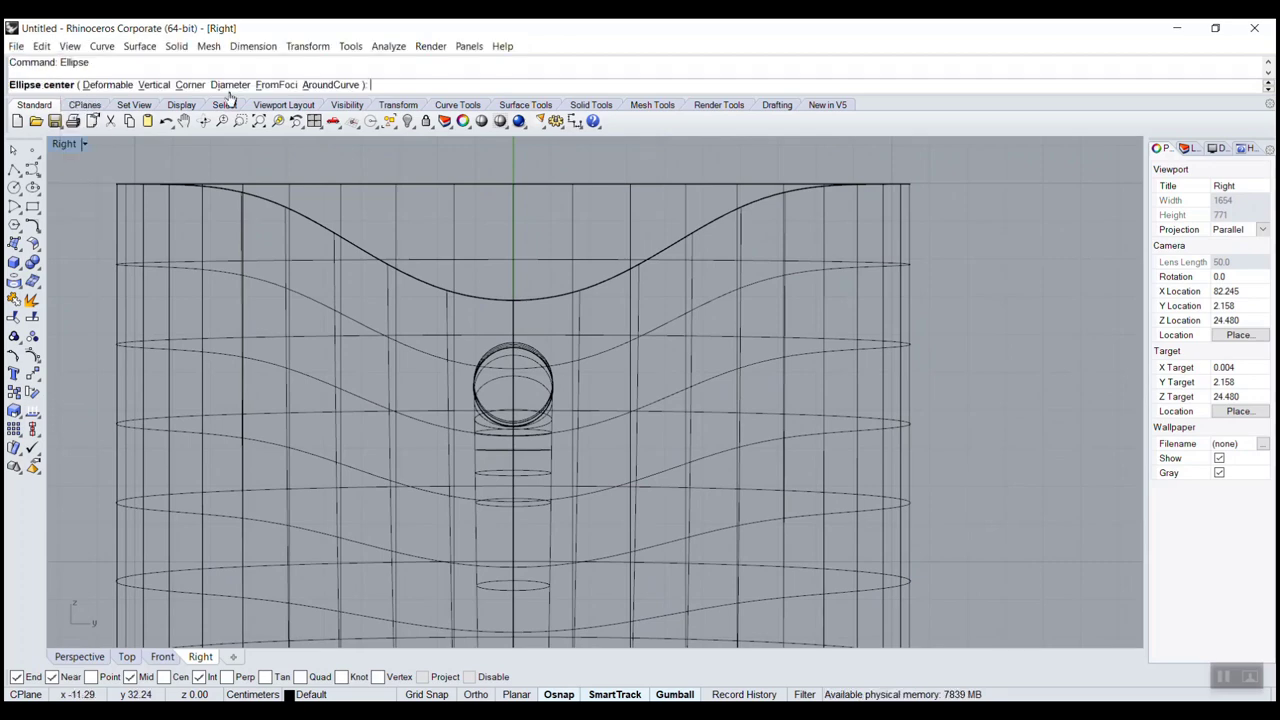
left_click(231, 85)
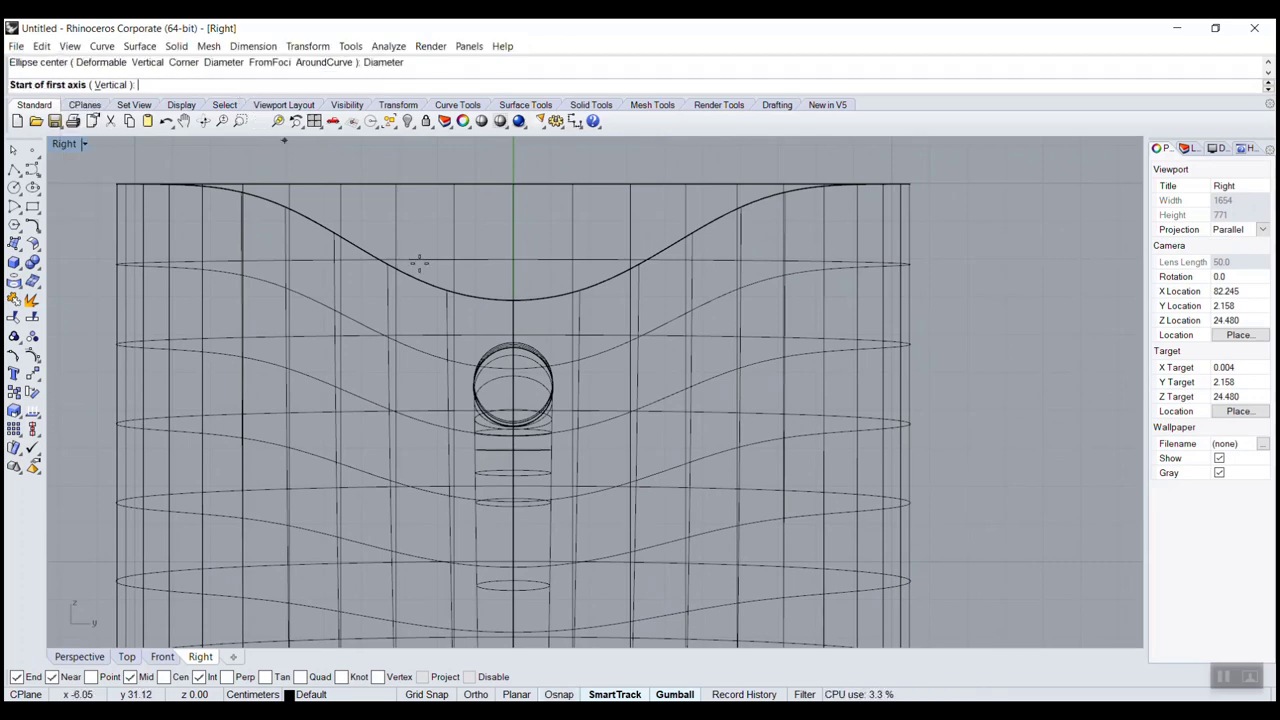
left_click(513, 323)
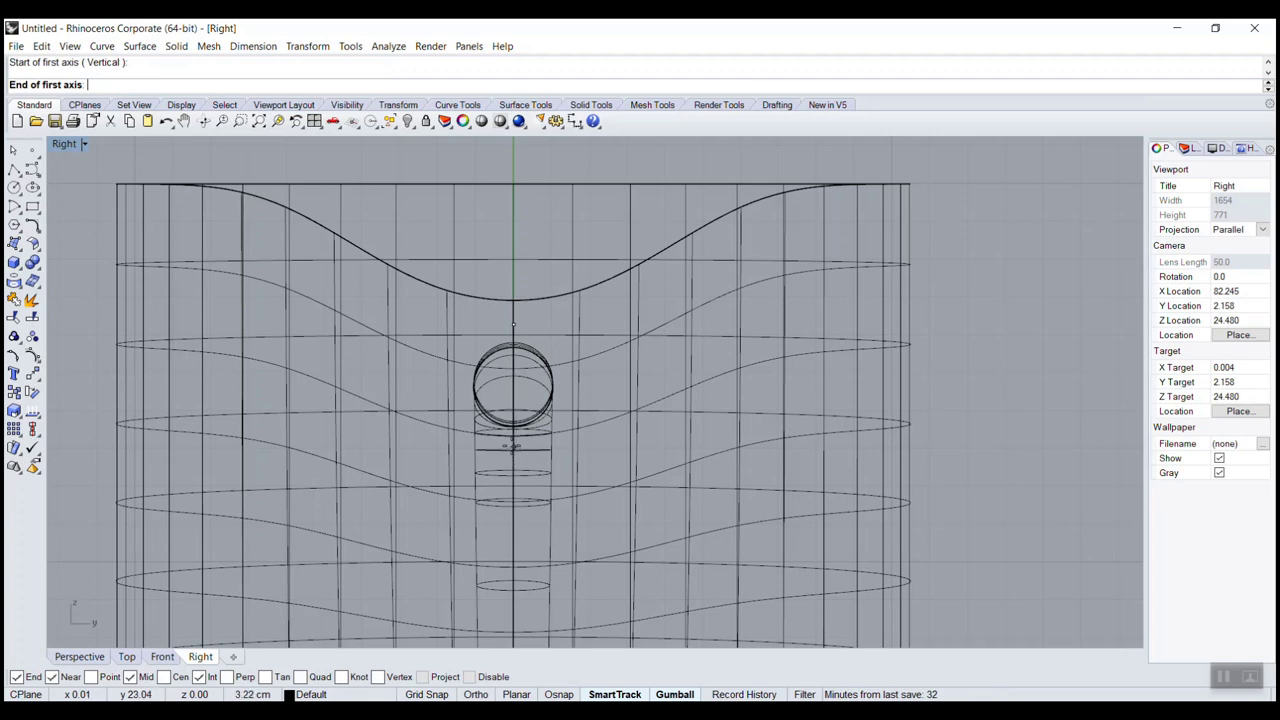
left_click(512, 443)
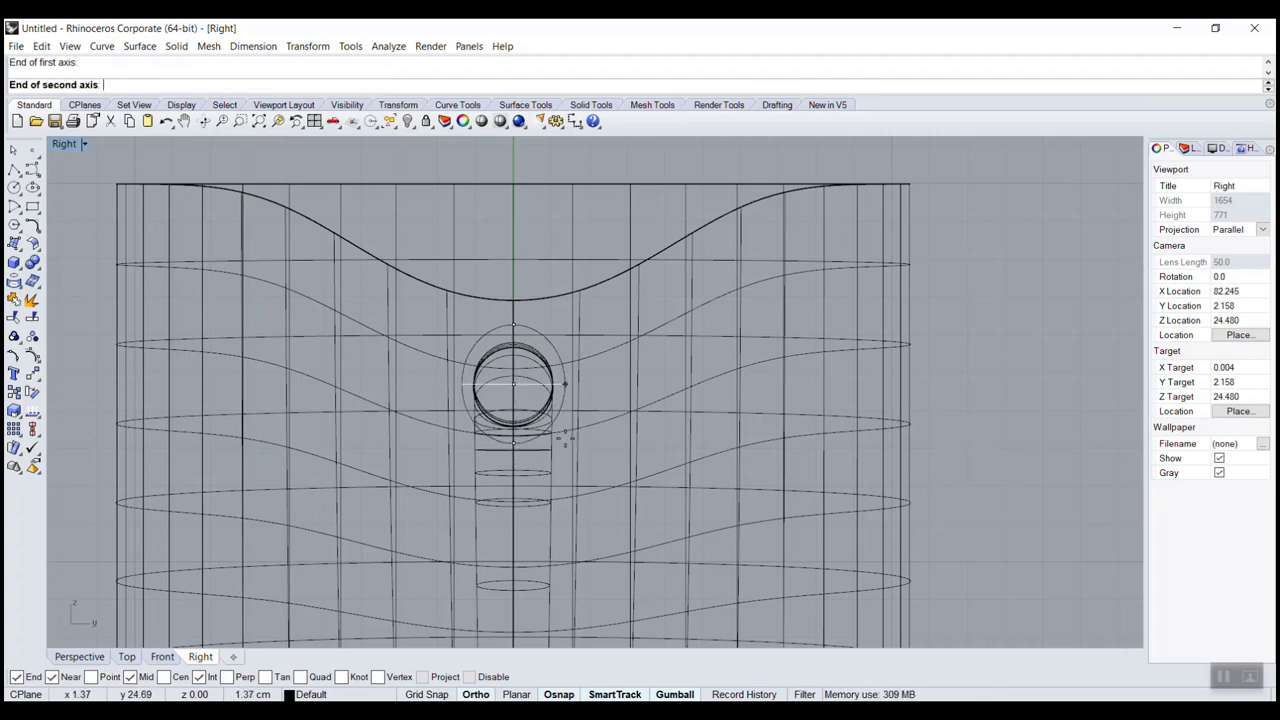
left_click(565, 440)
scroll(548, 453, "down", 6)
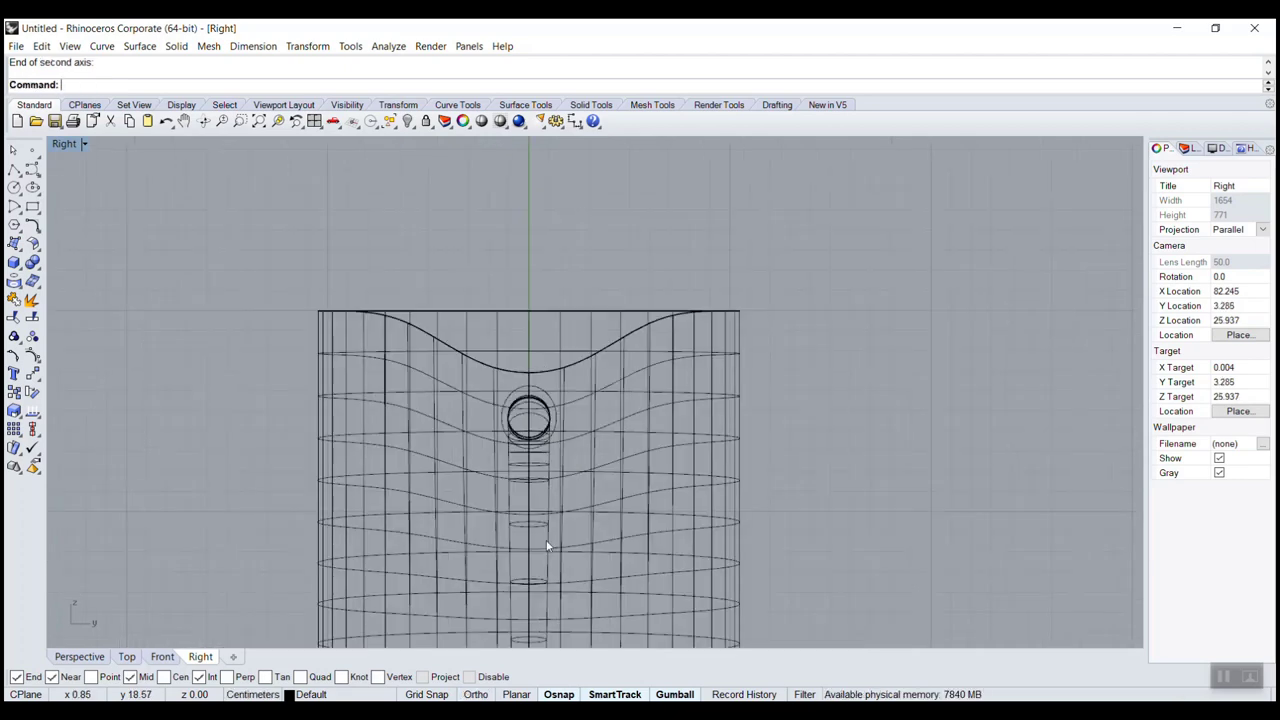
right_click_drag(549, 543, 600, 300)
scroll(598, 456, "up", 6)
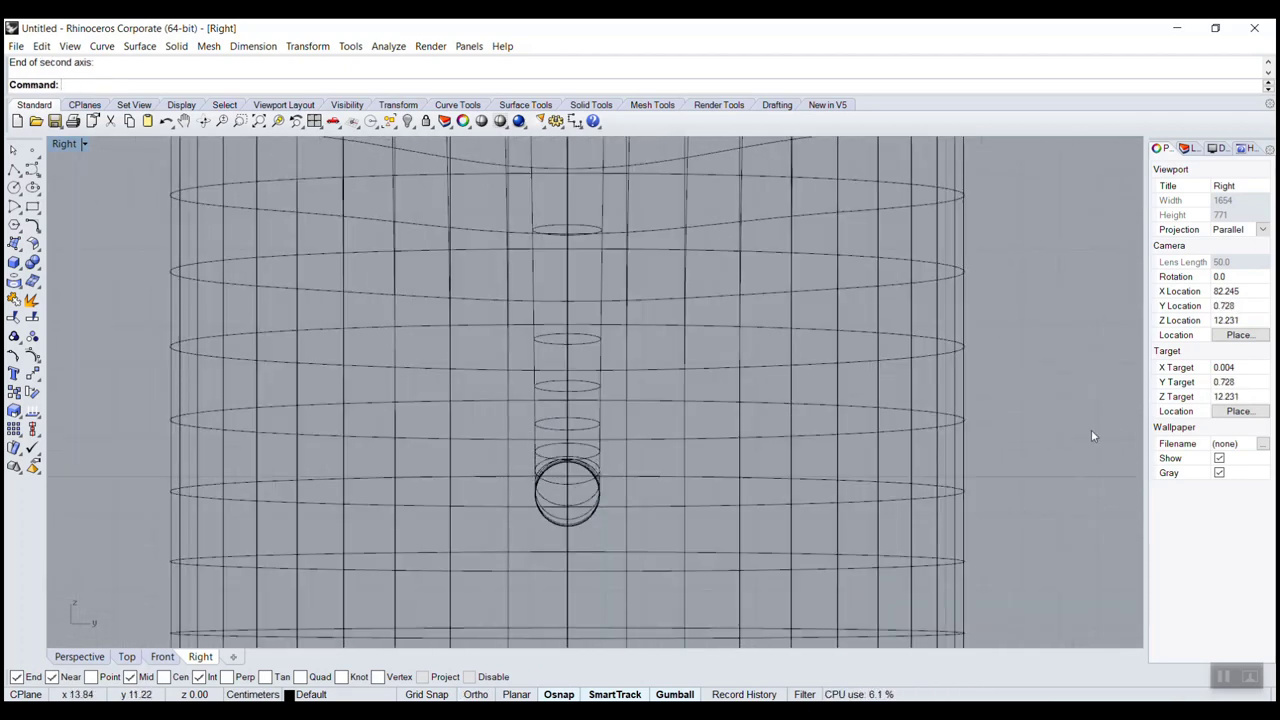
right_click(1092, 431)
key("alt")
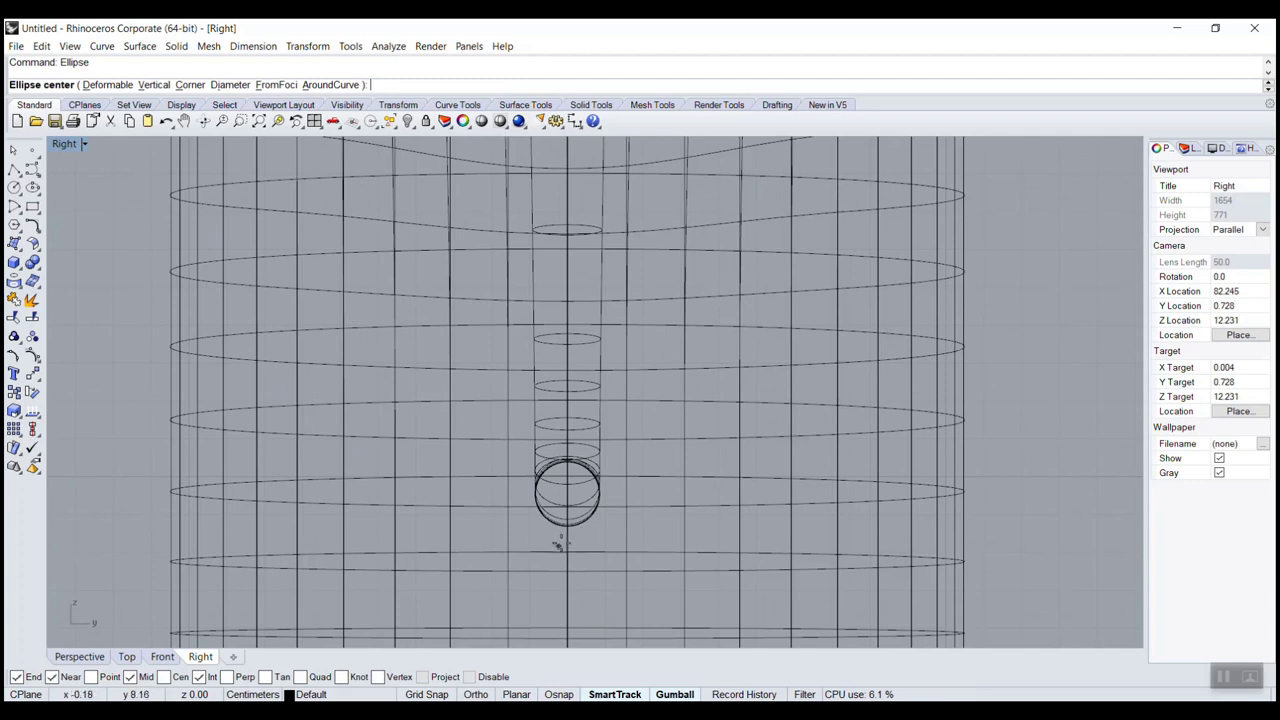
left_click(566, 536)
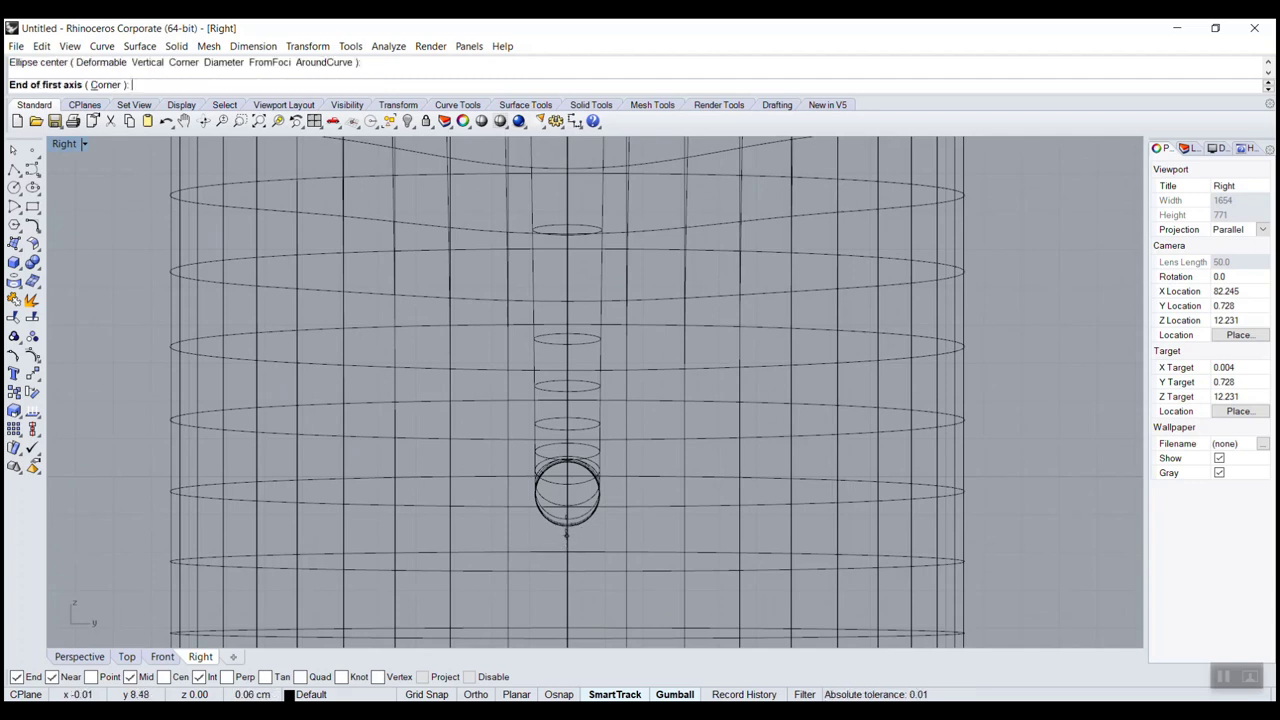
left_click(566, 447)
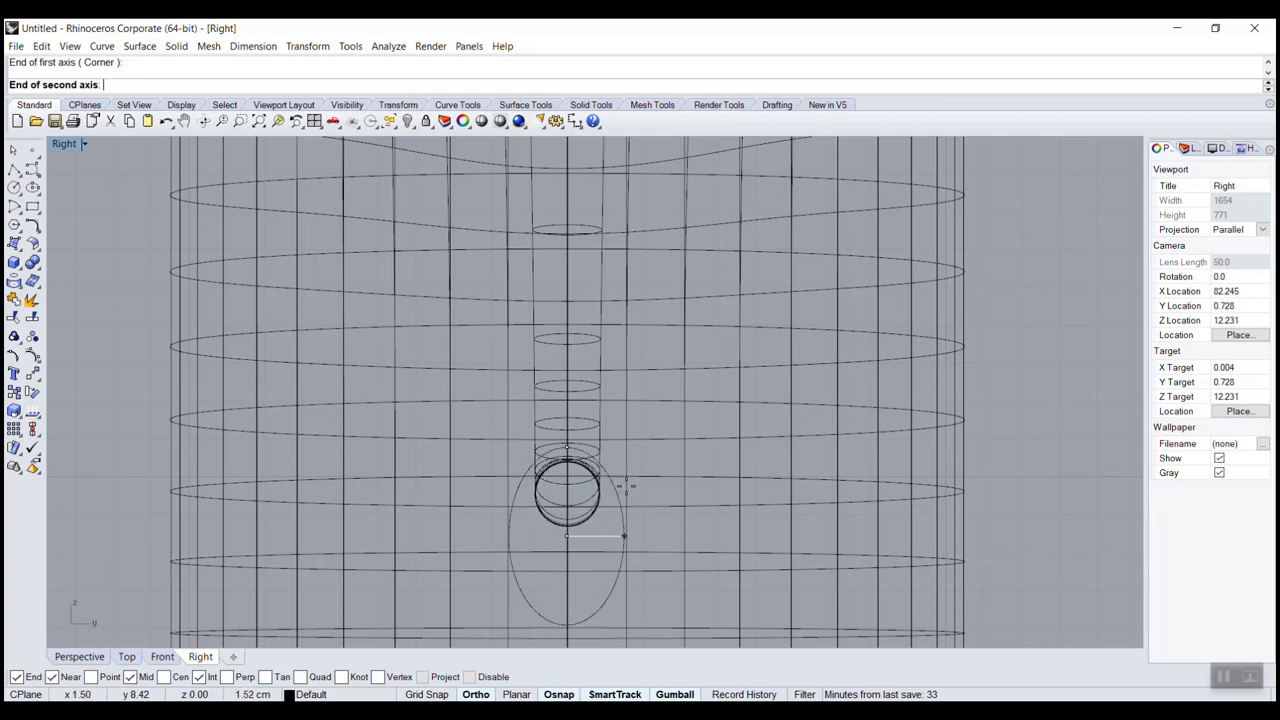
key("Escape")
Step: Draw an ellipse by diameter around the handle's lower end in the Right view, about 2.5 cm tall and 2.2 cm wide
right_click(102, 300)
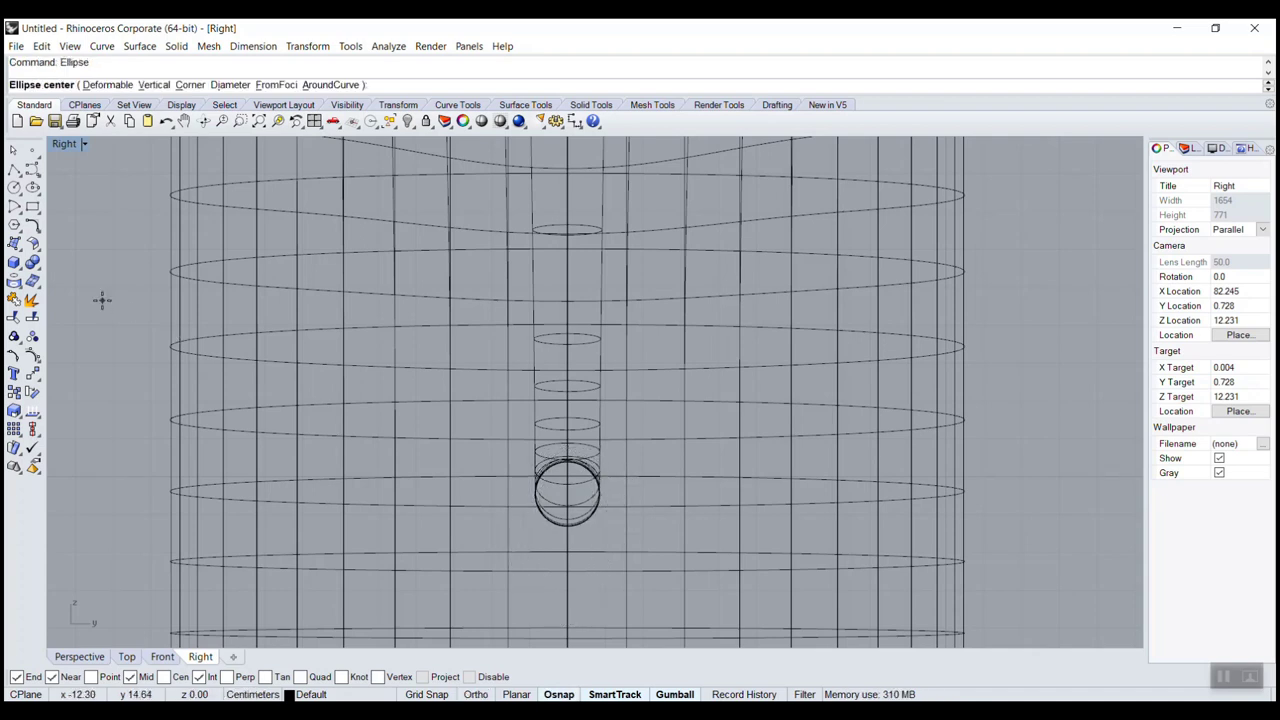
left_click(228, 84)
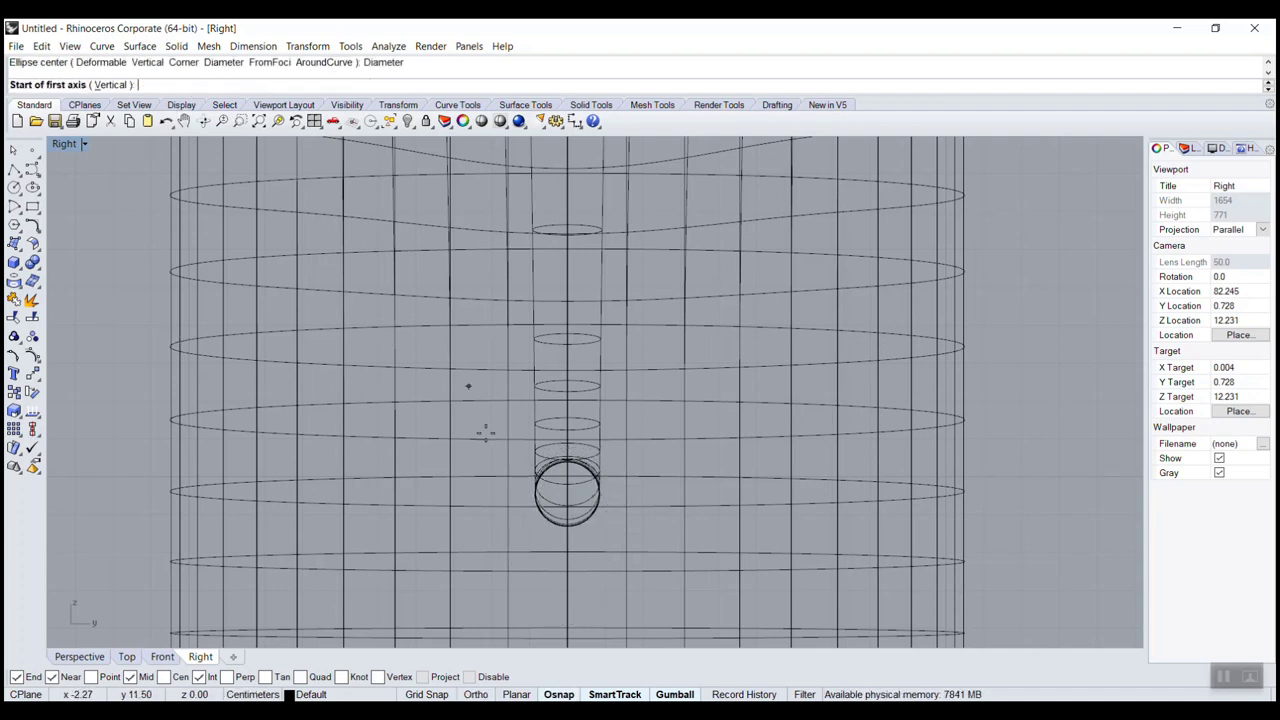
key("alt")
left_click(567, 536)
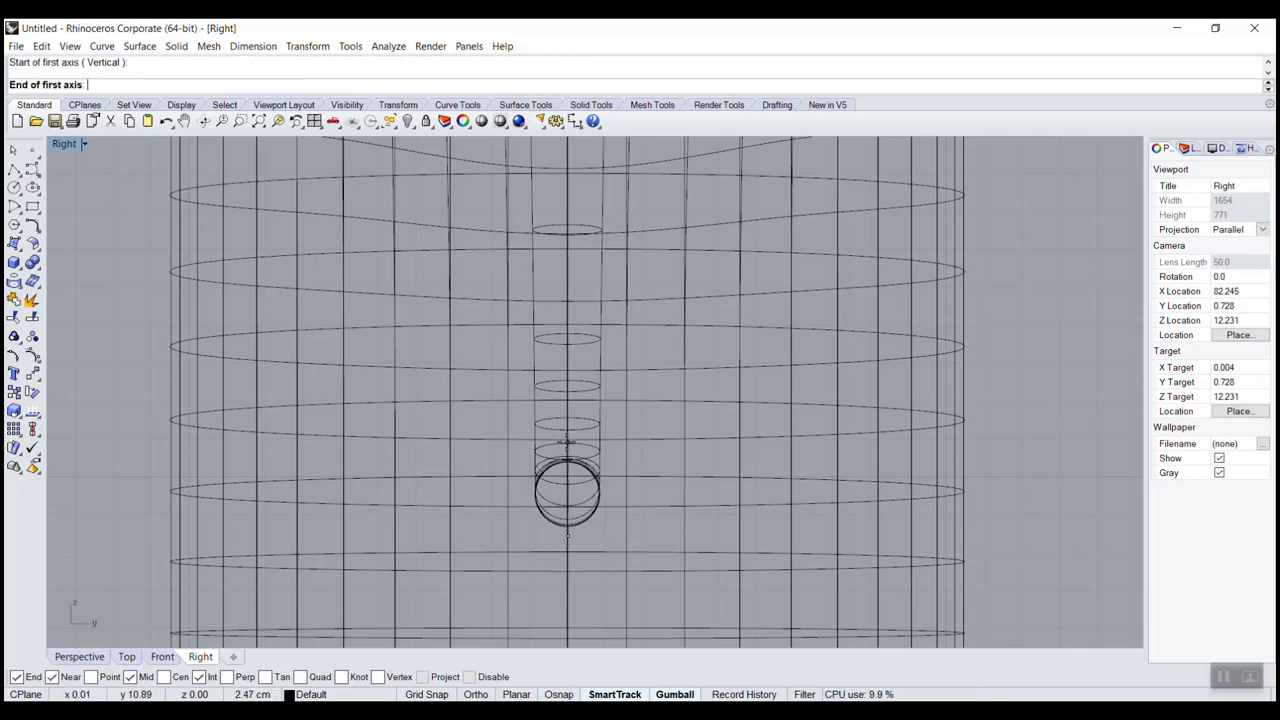
left_click(567, 443)
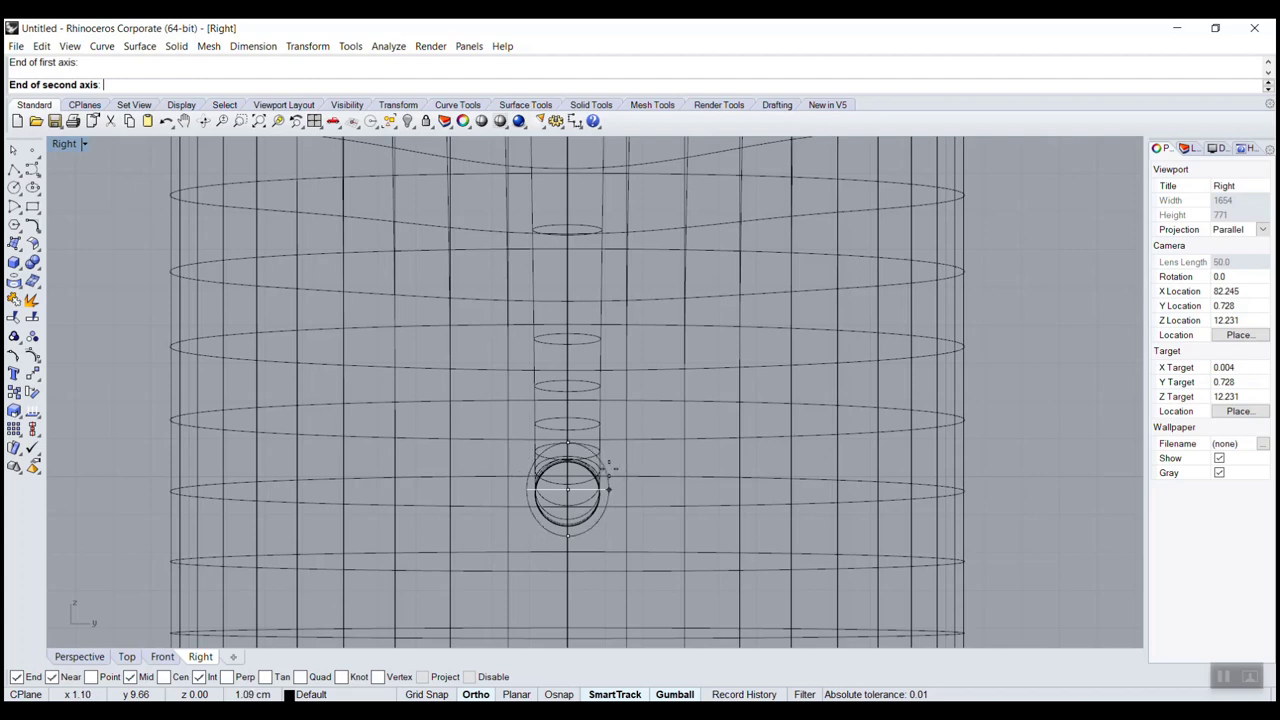
left_click(610, 466)
Step: Project both ellipses around the handle ends onto the jug wall from the Right view, keeping the input curves
left_click(606, 498)
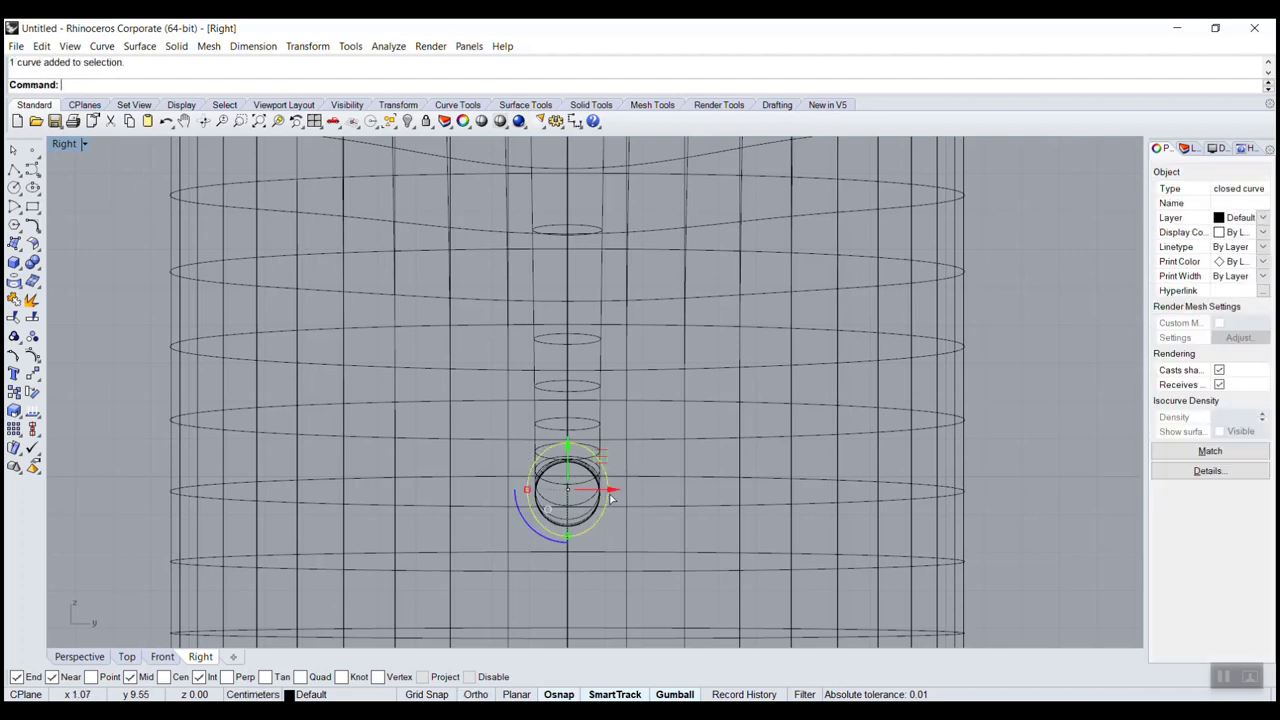
scroll(609, 496, "up", 5)
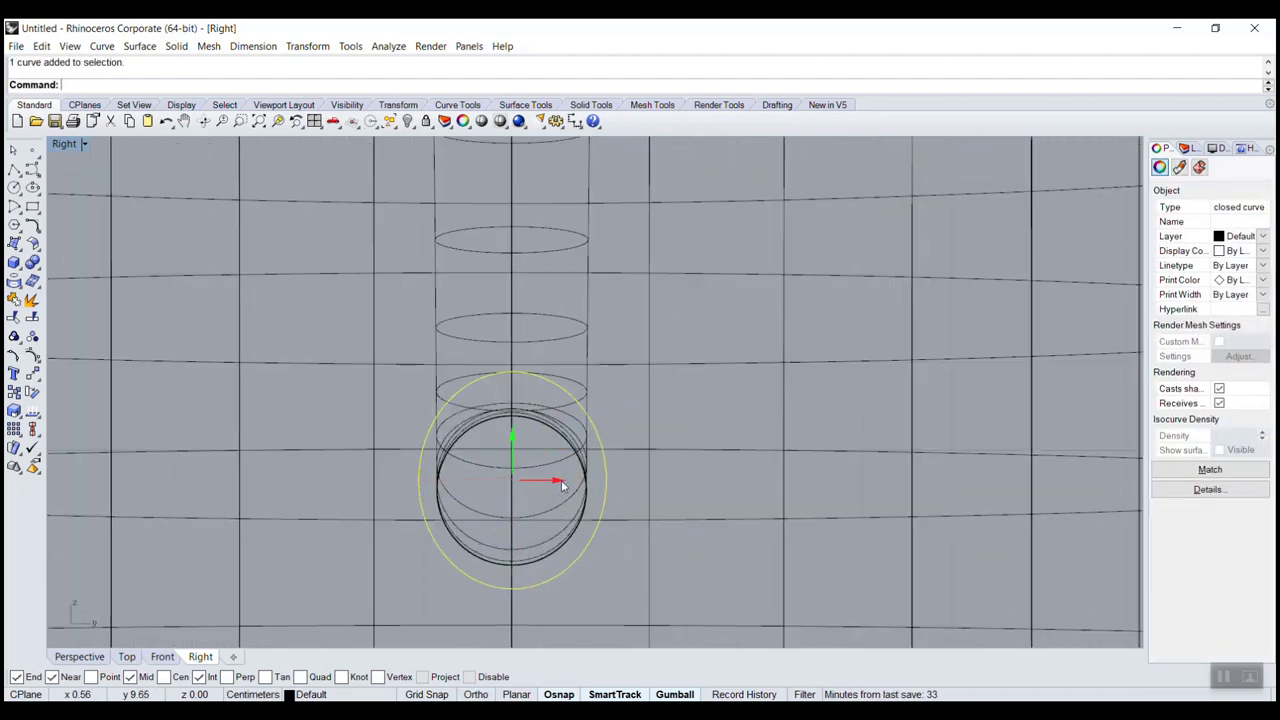
left_click(562, 485)
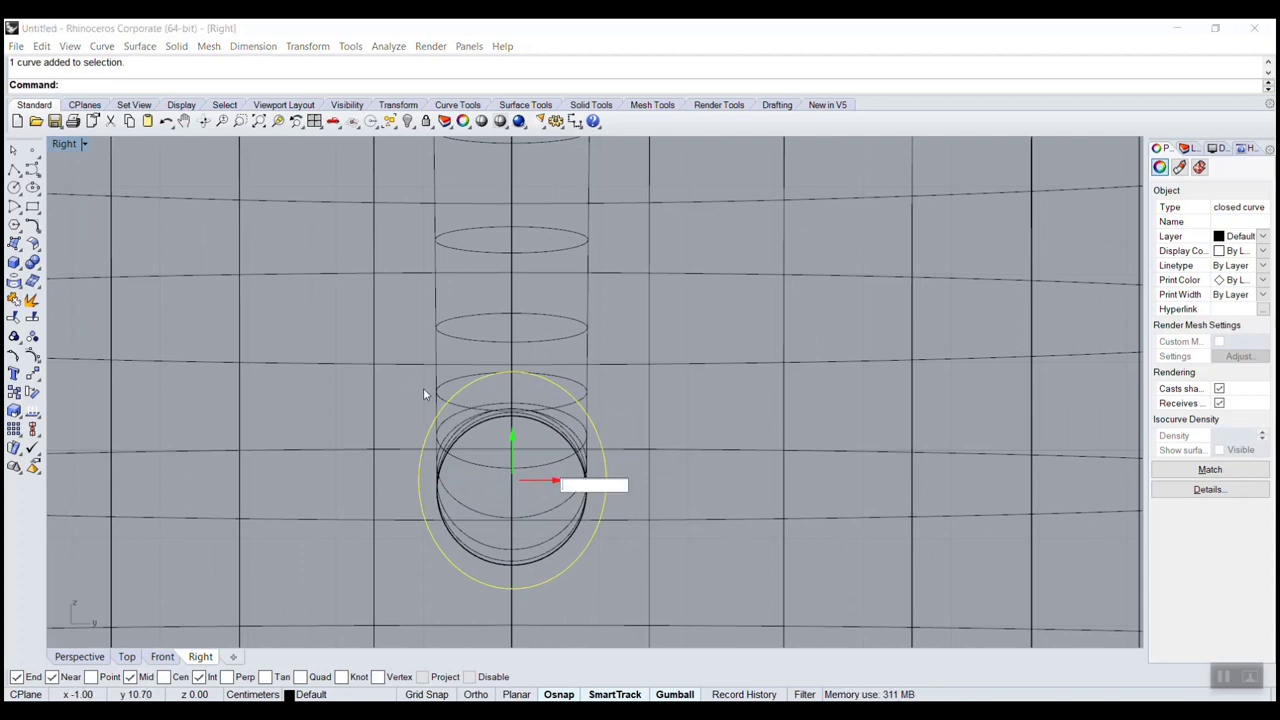
left_click(426, 389)
double_click(66, 144)
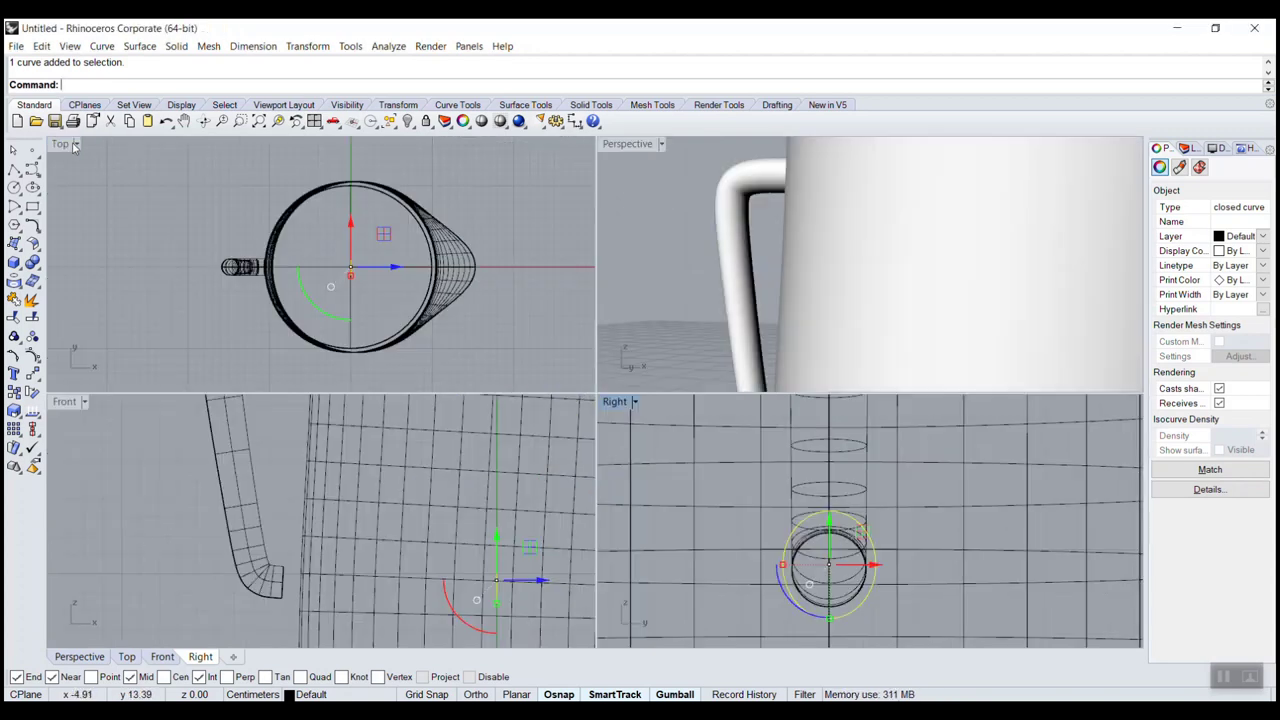
right_click_drag(770, 280, 925, 285)
left_click(925, 262, "shift")
double_click(614, 401)
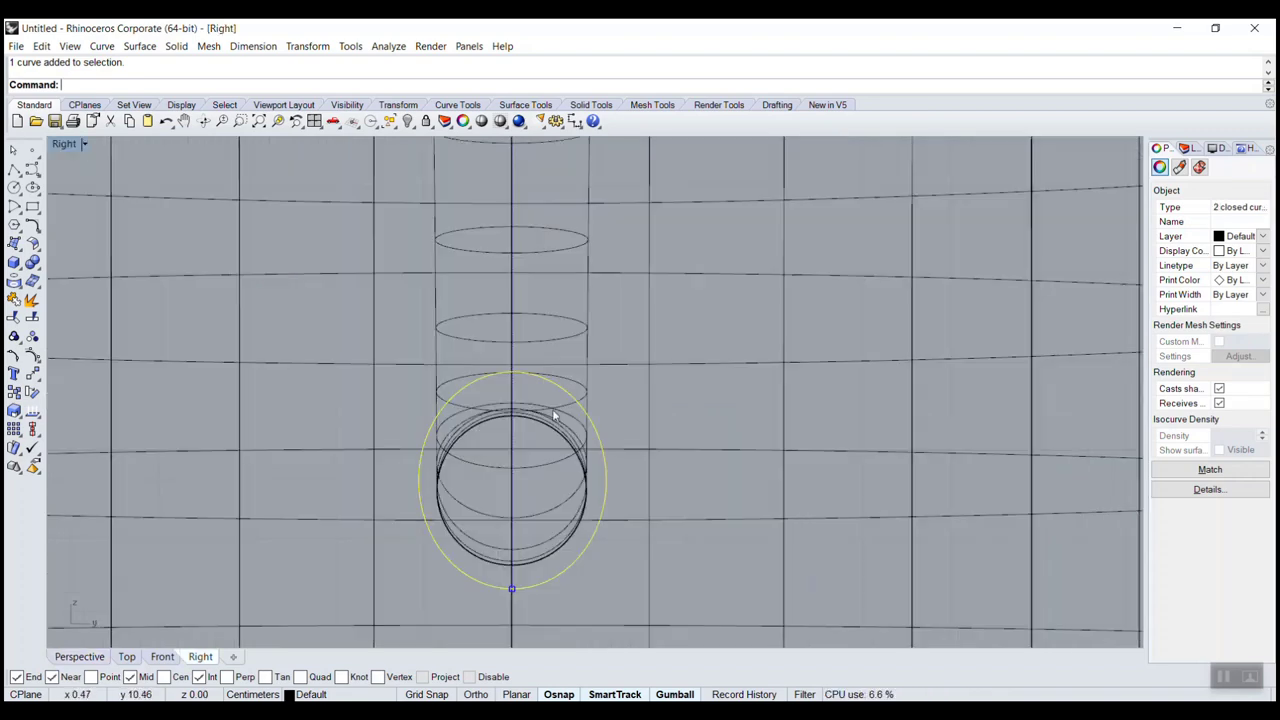
scroll(555, 415, "down", 3)
right_click_drag(581, 355, 571, 383)
scroll(571, 383, "down", 5)
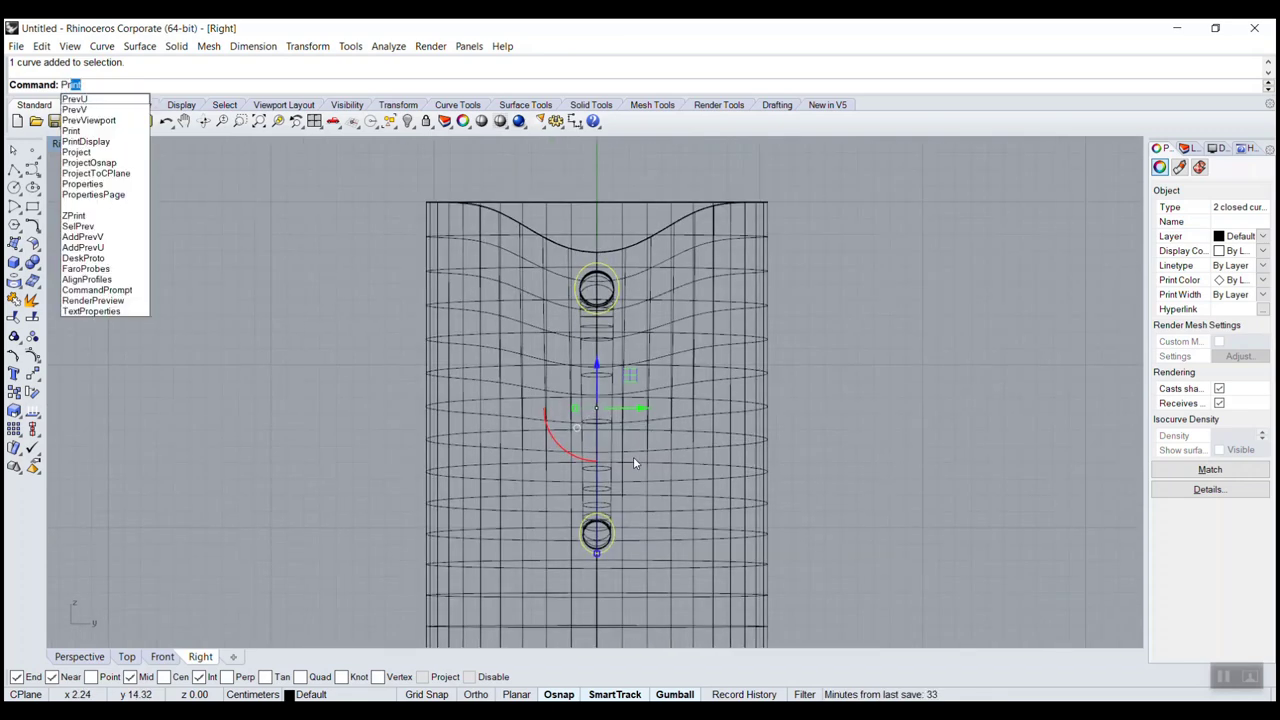
type("o")
key("Return")
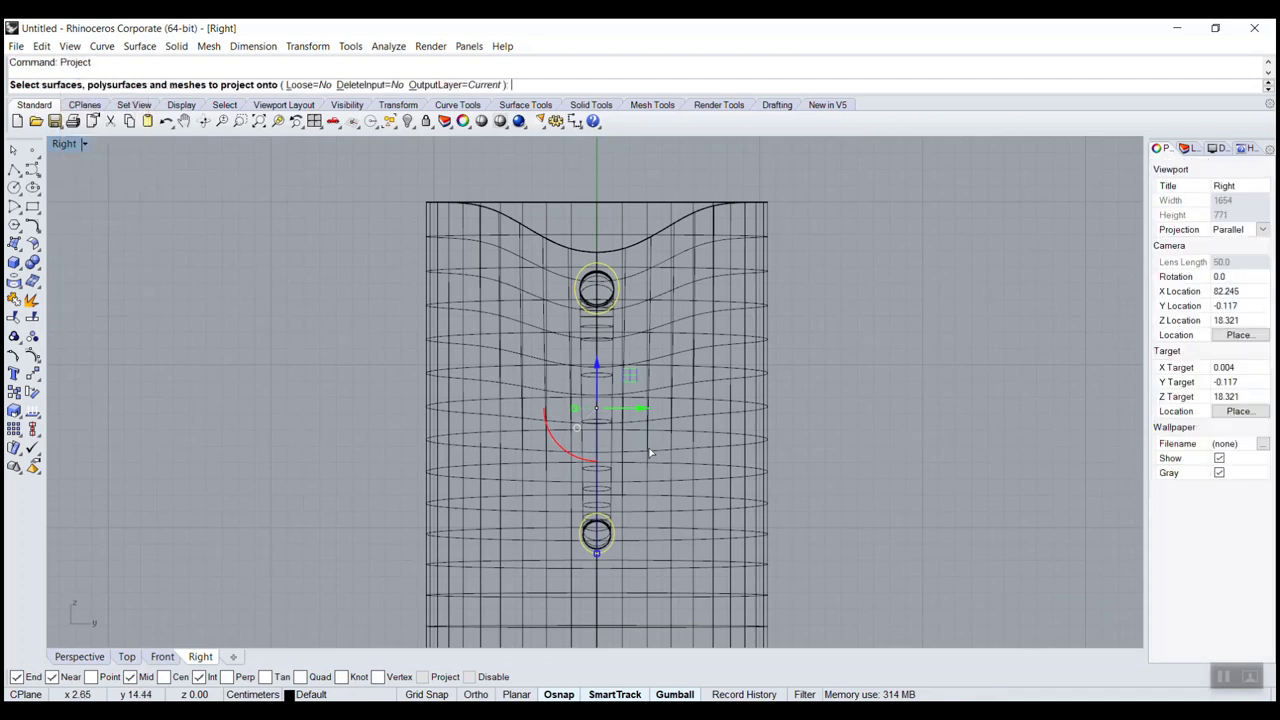
left_click(763, 385)
key("Return")
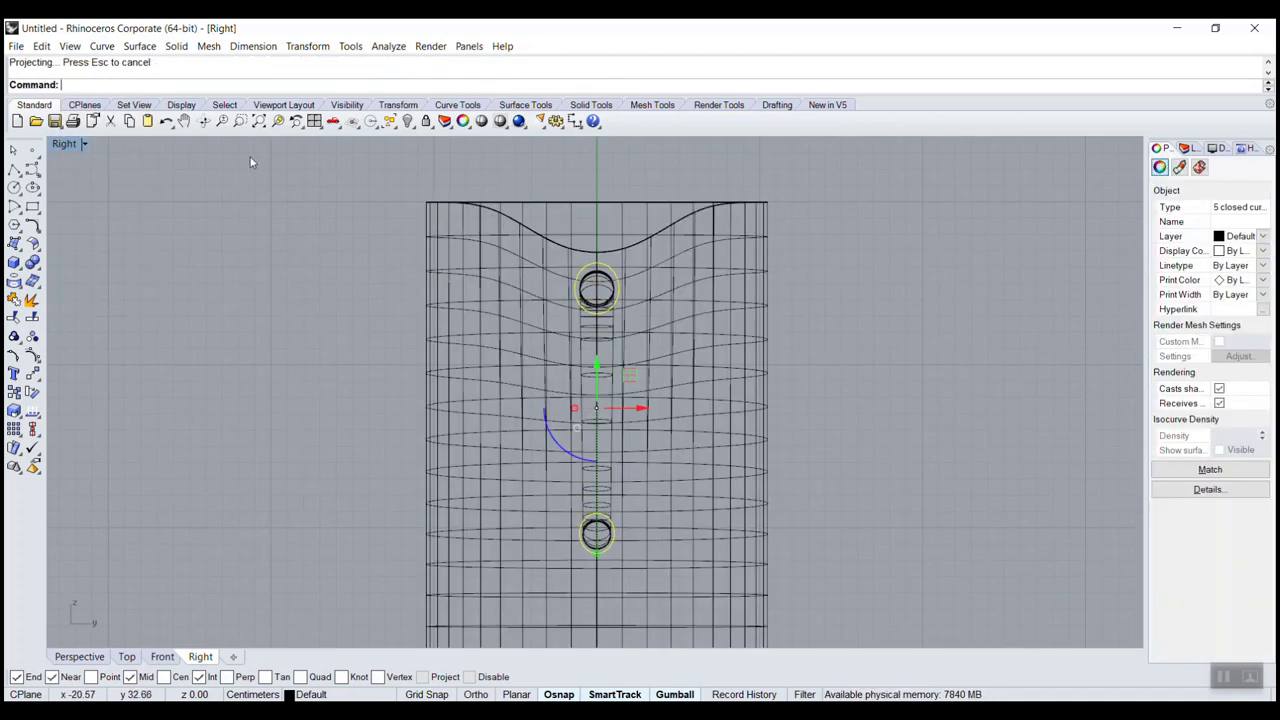
Step: Delete the upper ellipse inside the jug and its projection on the spout in the Perspective view
double_click(76, 148)
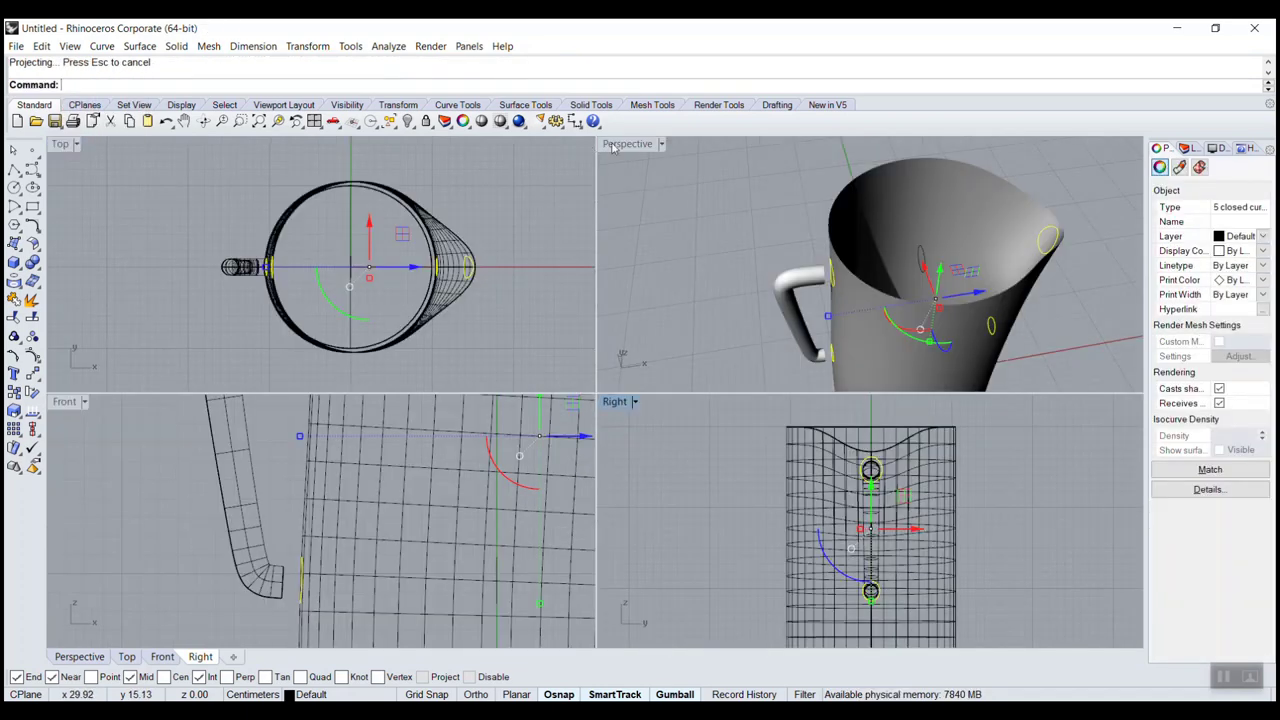
double_click(626, 144)
key("Escape")
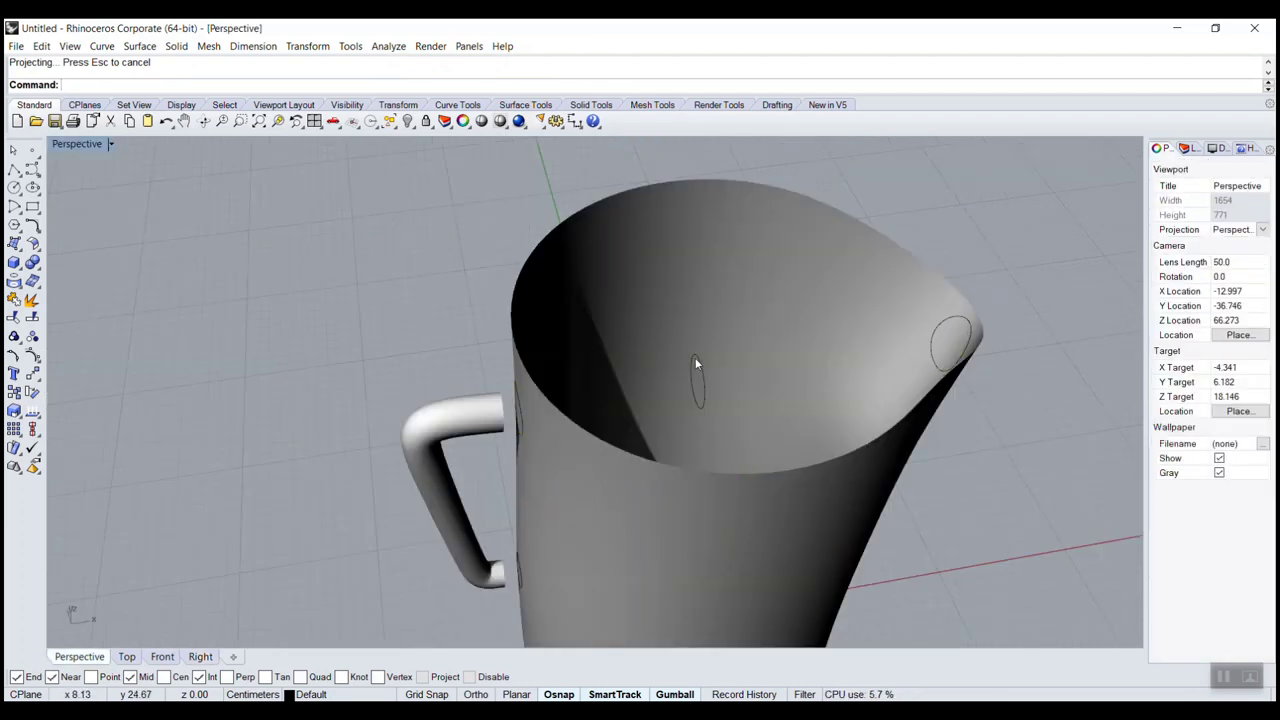
left_click(697, 364)
key("Delete")
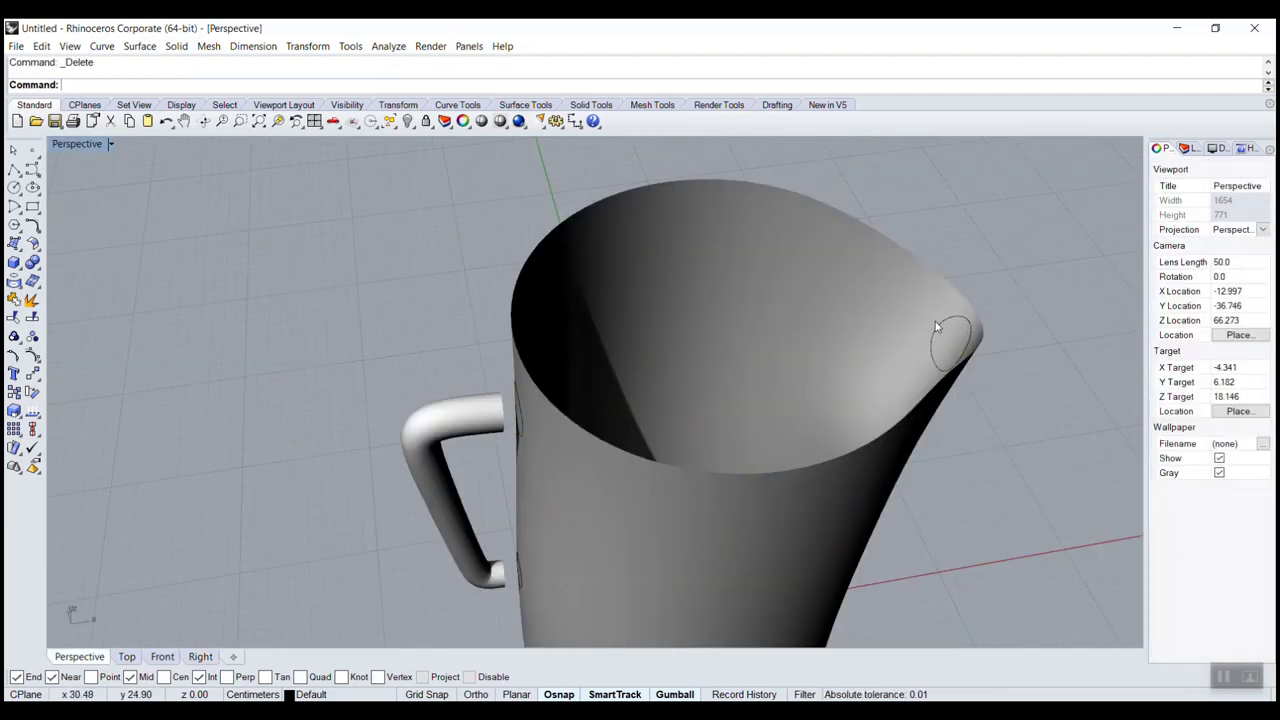
left_click(938, 330)
key("Delete")
Step: Delete the remaining lower ellipses away from the handle, keeping only the two projected curves on the handle side of the wall
right_click_drag(858, 362, 830, 514)
left_click(822, 507)
left_click(818, 508)
key("Delete")
left_click(661, 520)
key("Delete")
right_click_drag(689, 486, 772, 435)
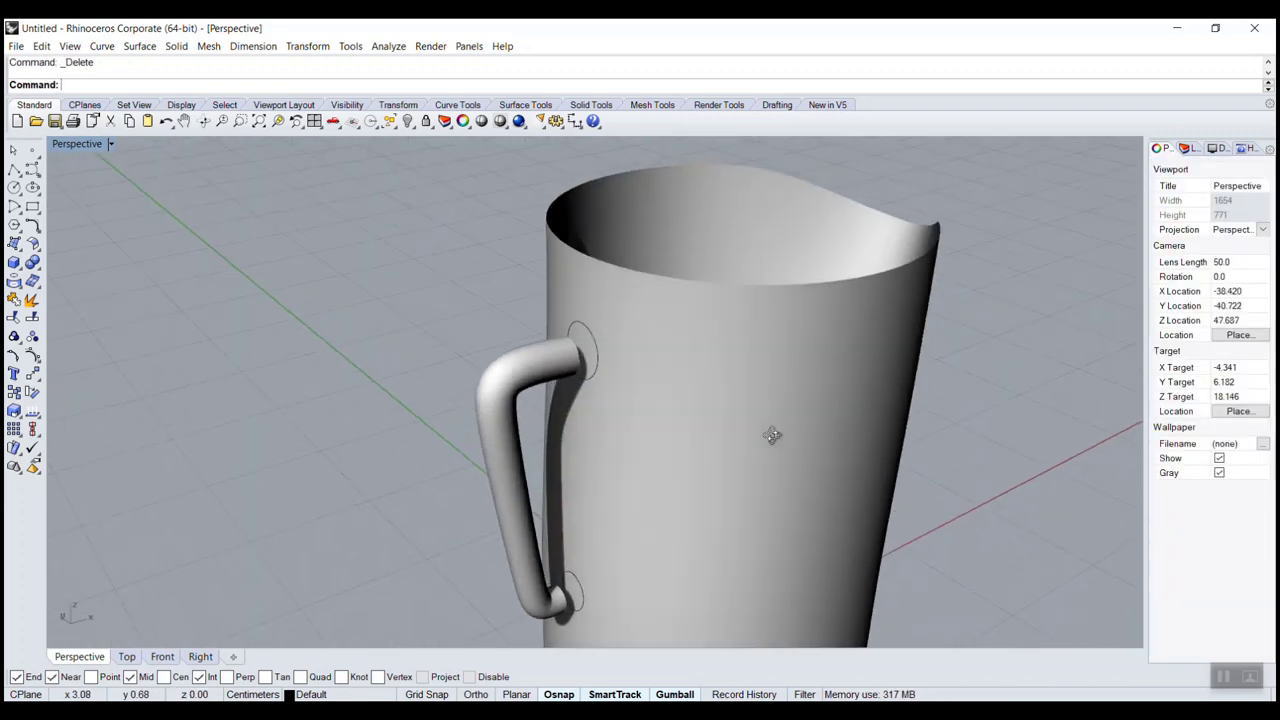
Step: Set the enlarged Perspective view to the Shaded display mode
double_click(76, 145)
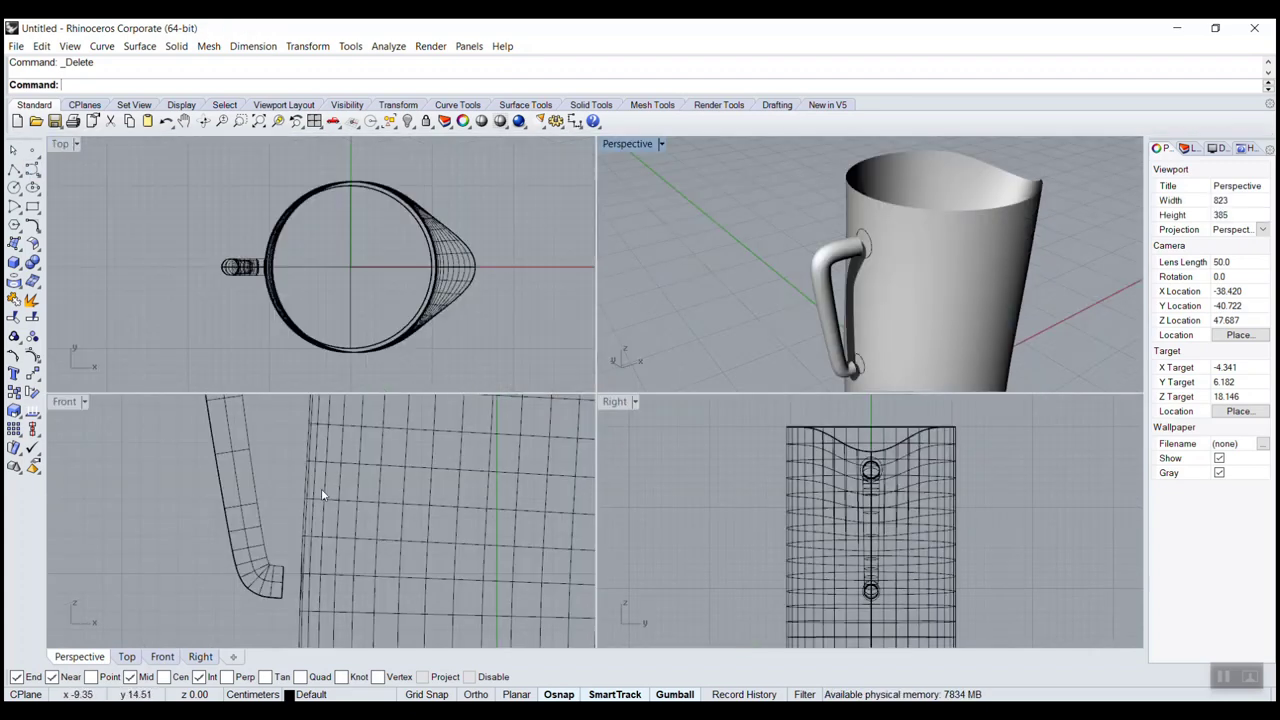
double_click(627, 143)
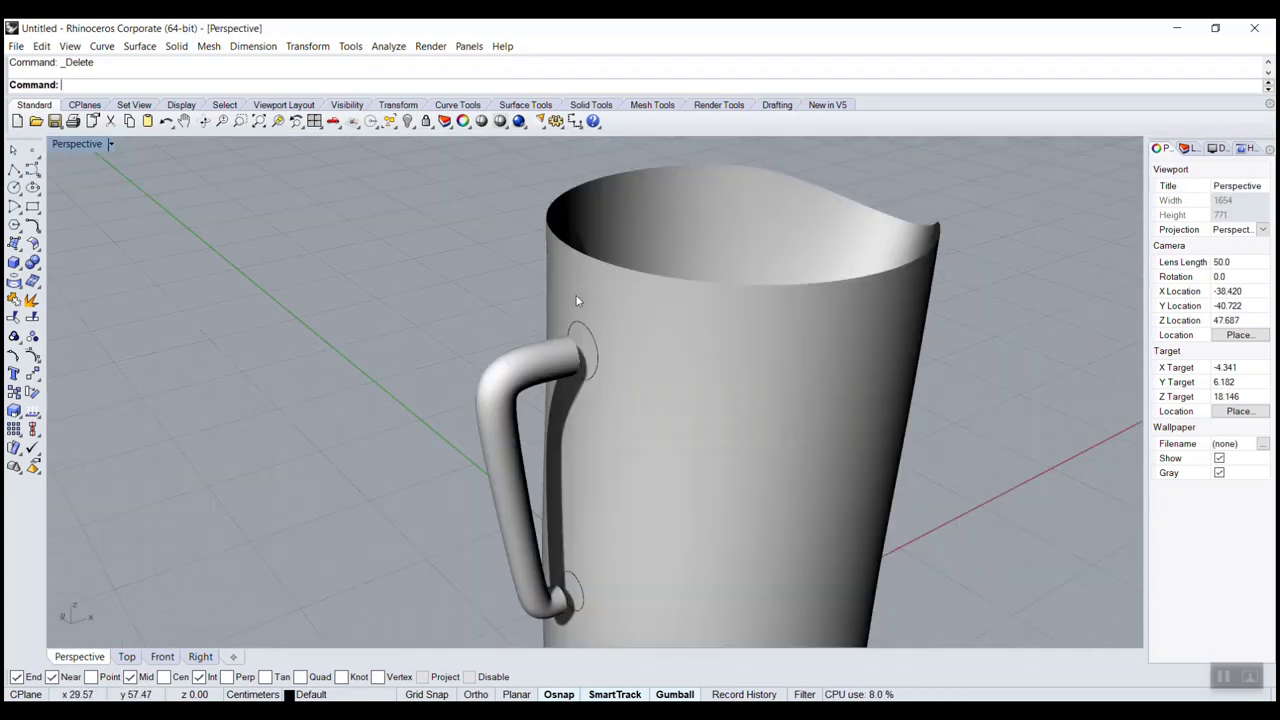
scroll(634, 299, "up", 3)
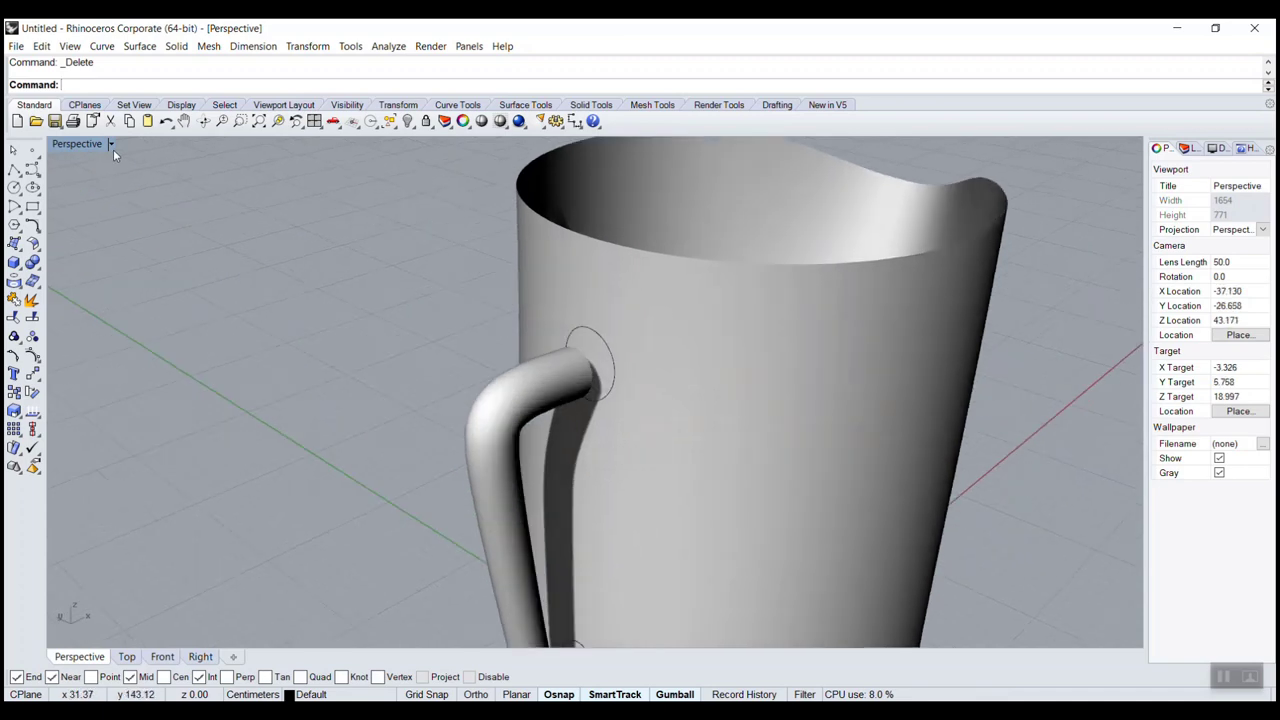
left_click(111, 144)
left_click(80, 197)
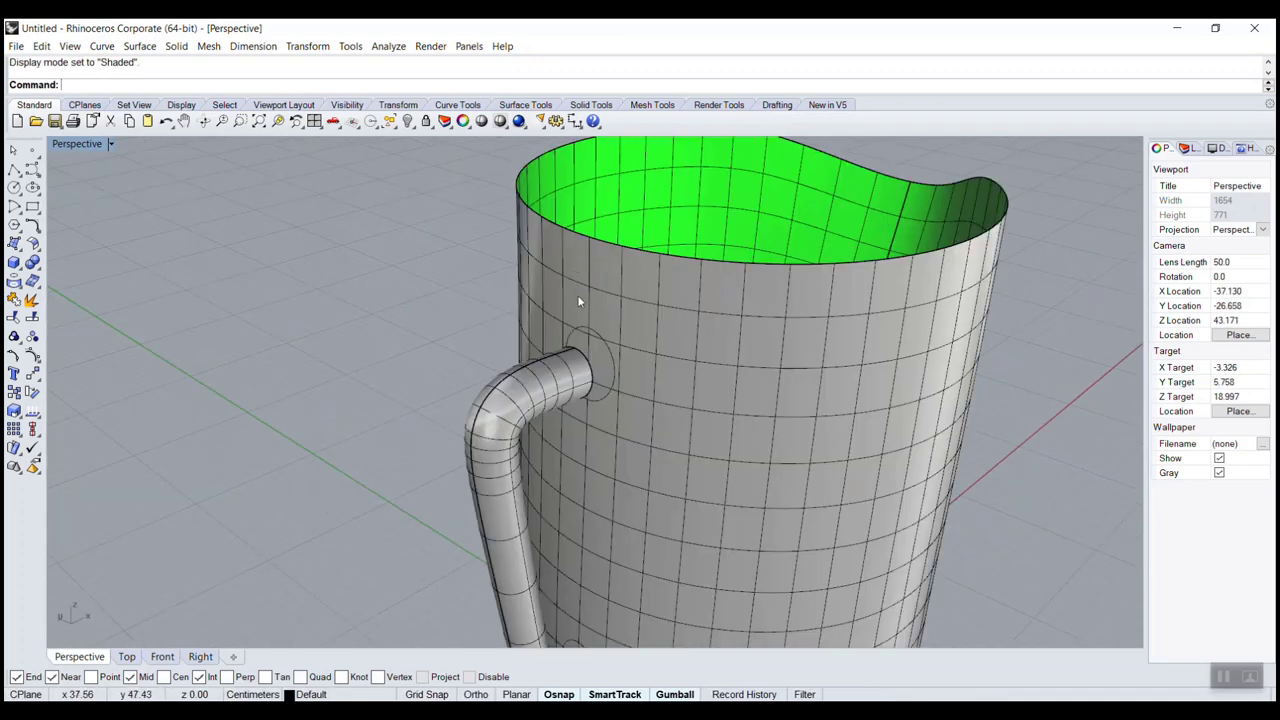
scroll(580, 305, "up", 2)
key("Return")
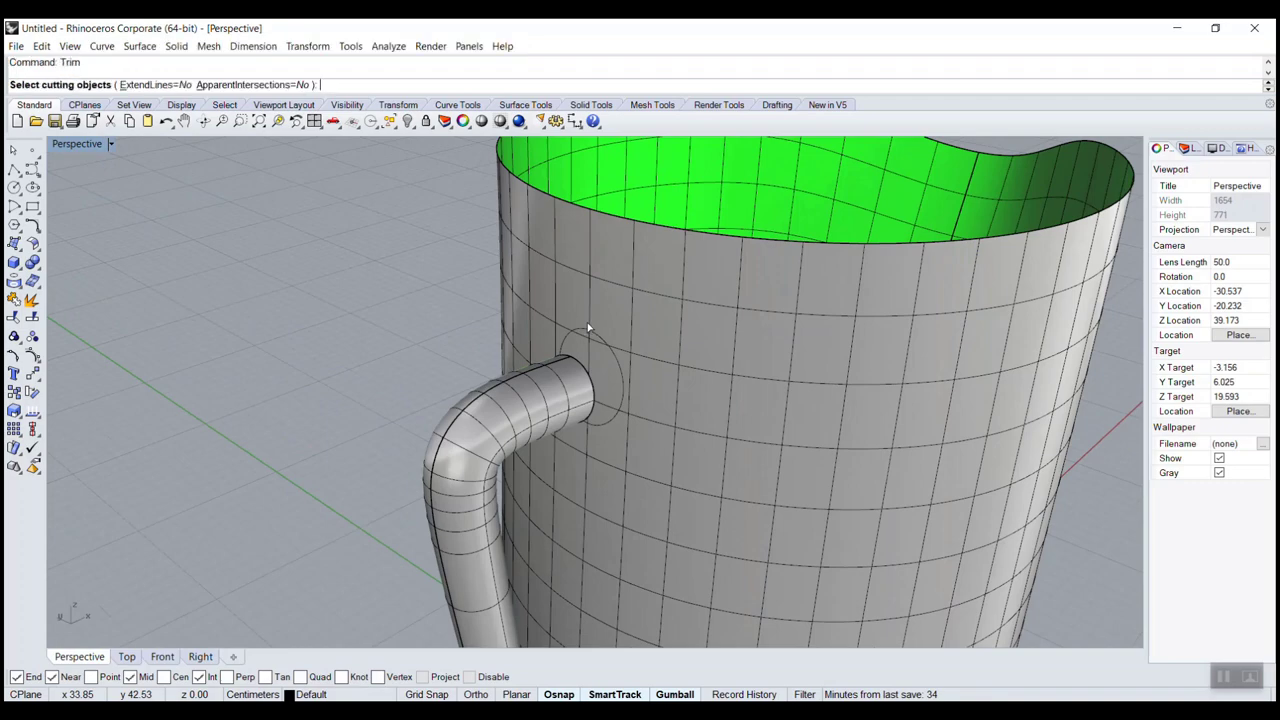
right_click_drag(613, 350, 631, 350)
left_click(650, 341)
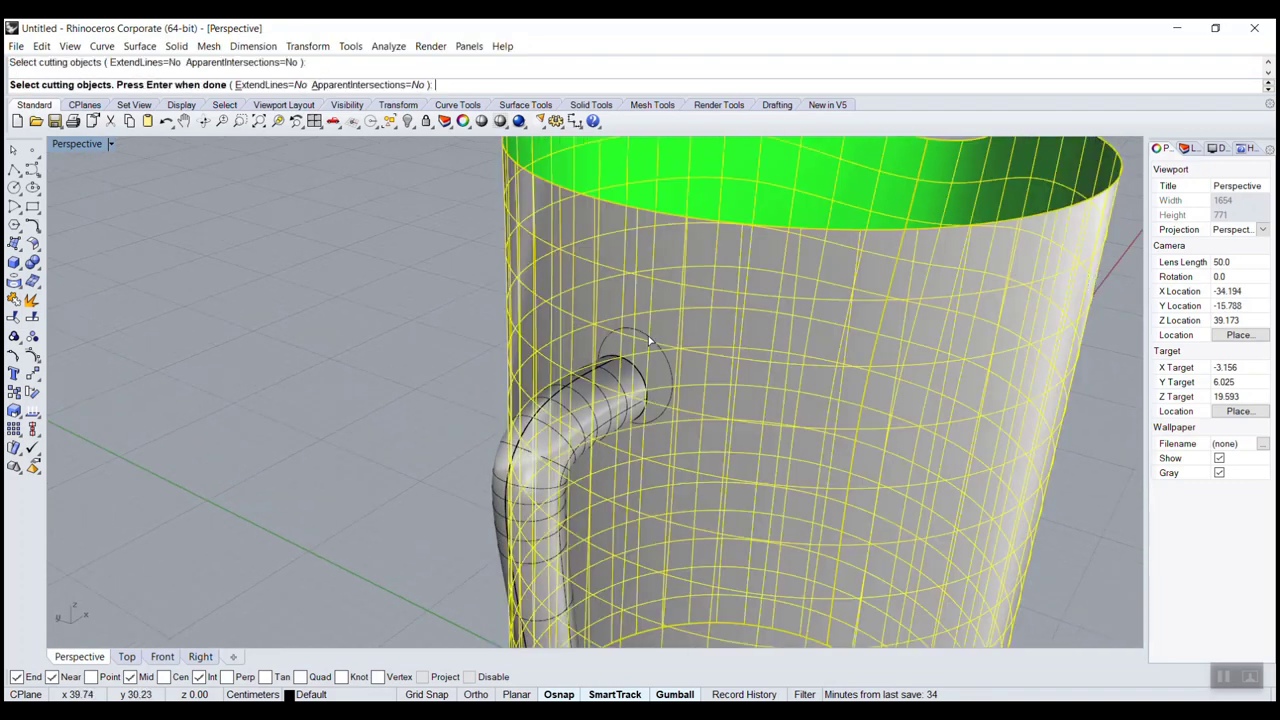
key("Escape")
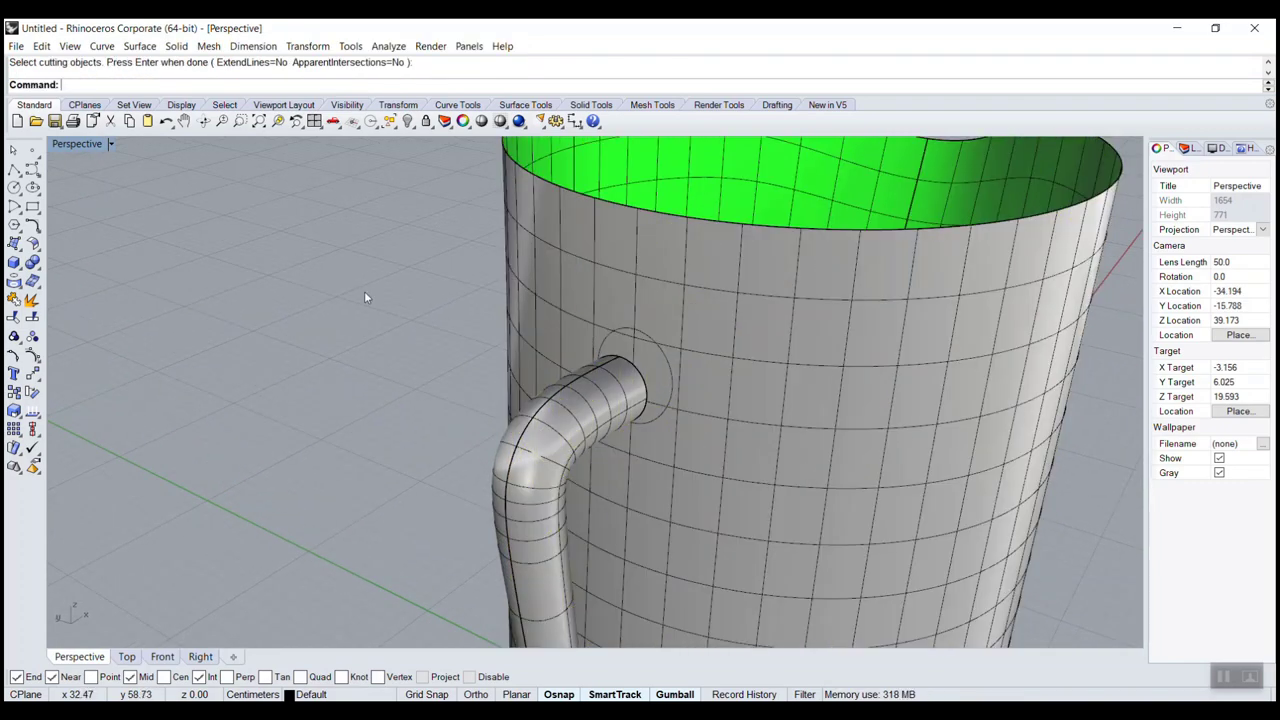
Step: Trim the jug wall inside the upper projected ellipse, opening a hole at the handle's upper end
right_click(364, 291)
scroll(588, 316, "up", 4)
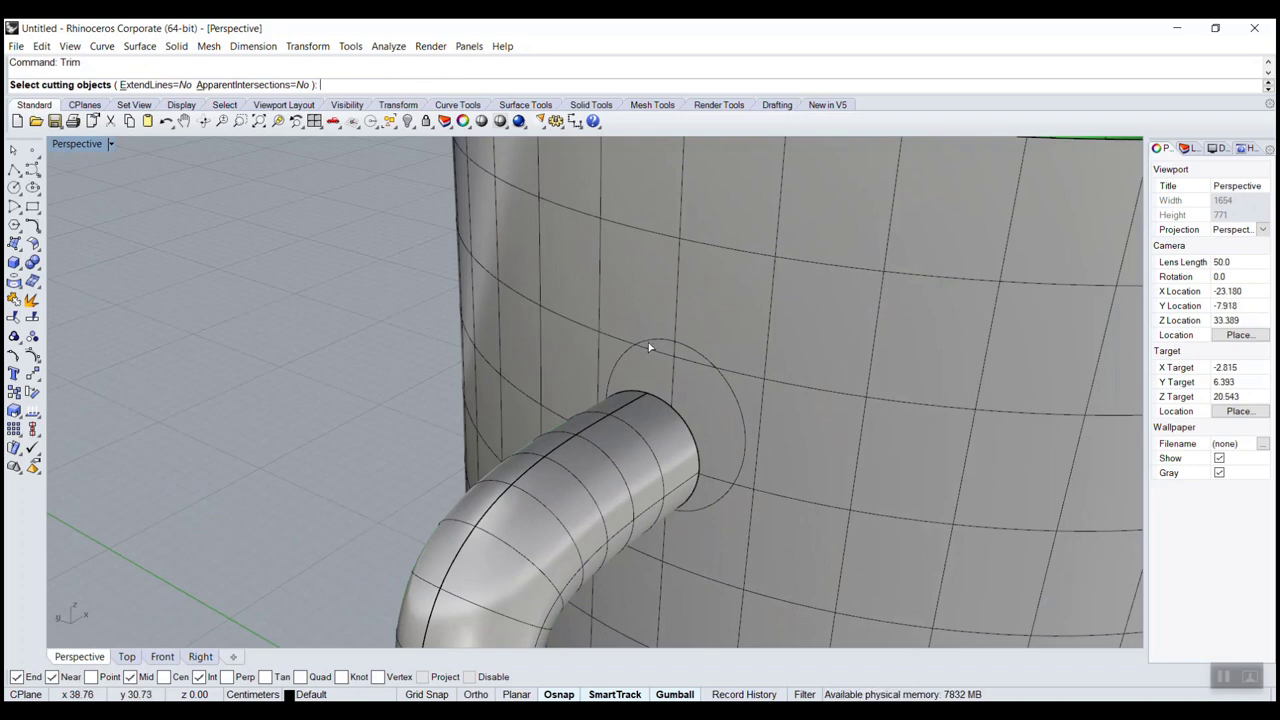
left_click(648, 343)
key("Return")
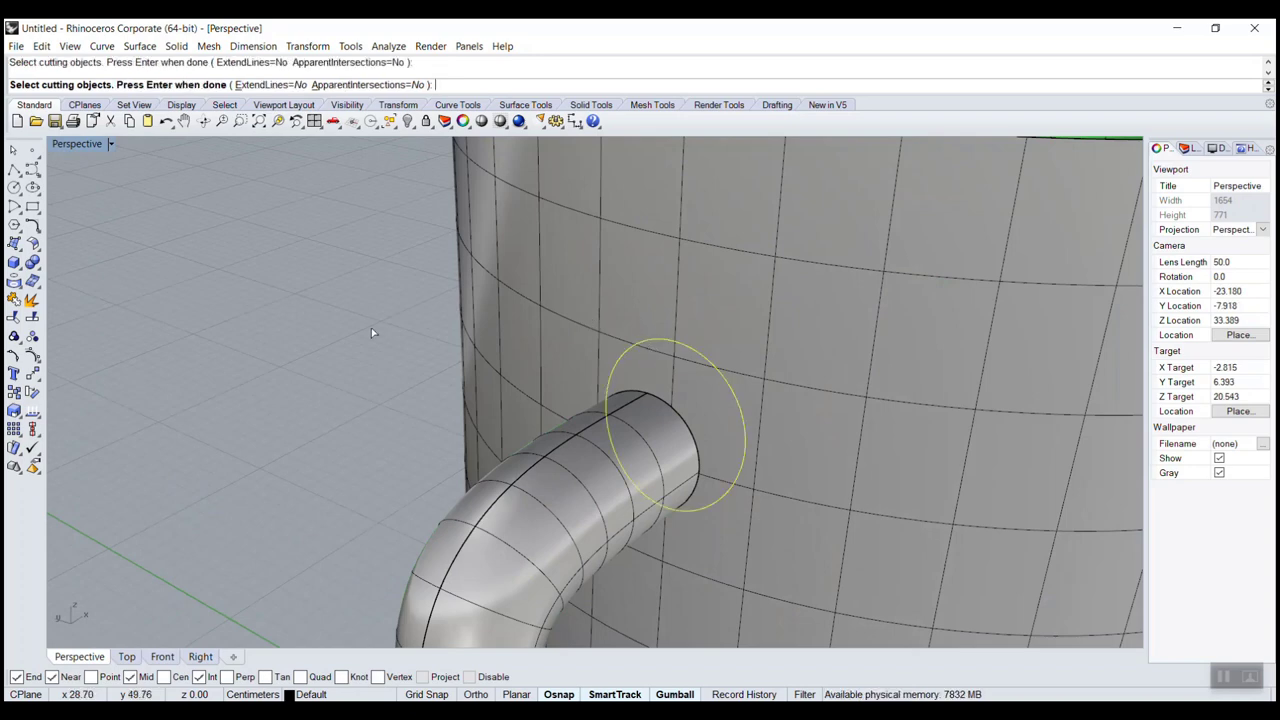
left_click(672, 362)
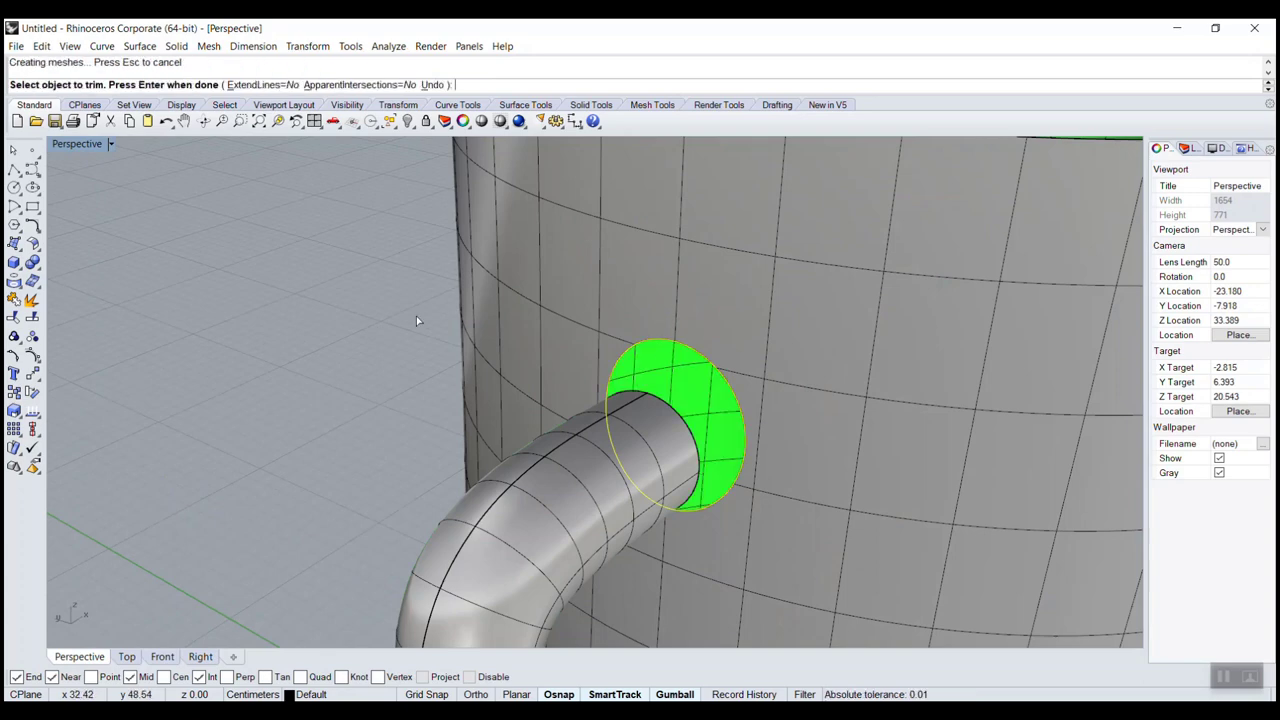
key("Return")
Step: Delete the projected ellipse curve around the upper wall opening, keeping the surface
left_click(644, 342)
left_click(645, 343)
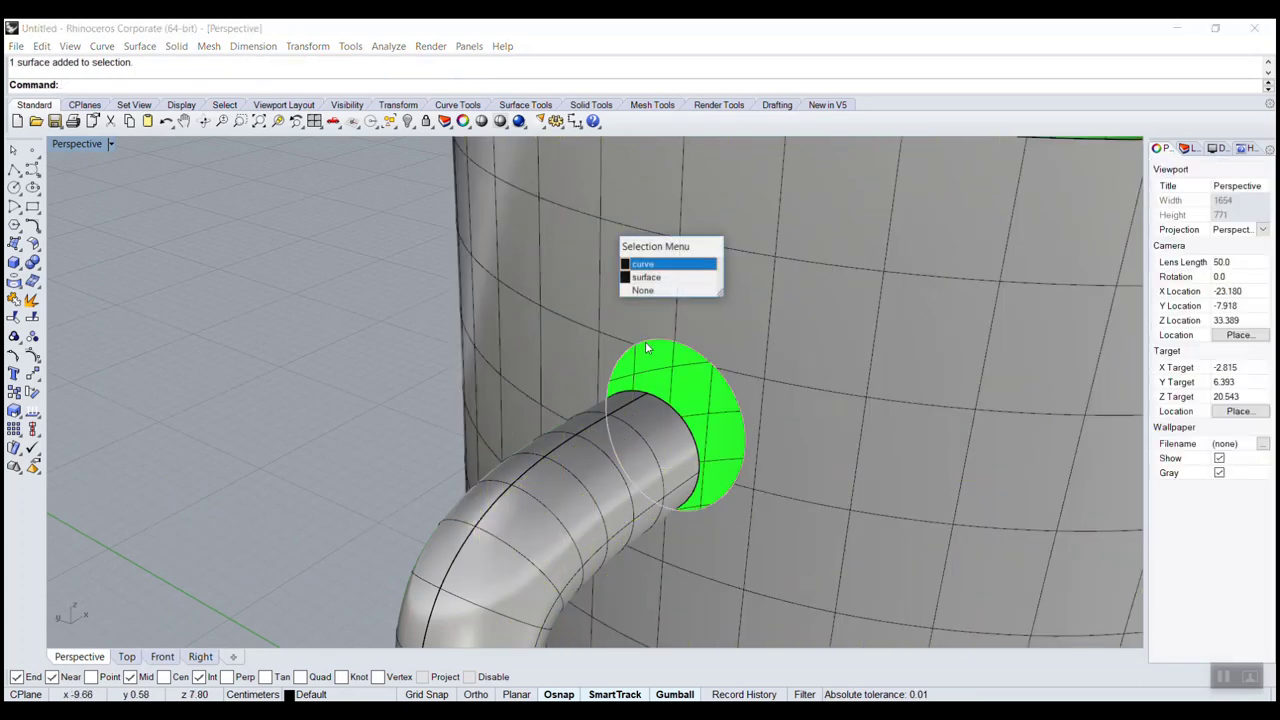
left_click(638, 265)
key("Delete")
Step: Trim the jug wall inside the lower projected ellipse, opening a hole at the handle's lower end
scroll(651, 482, "down", 4)
scroll(630, 460, "down", 3)
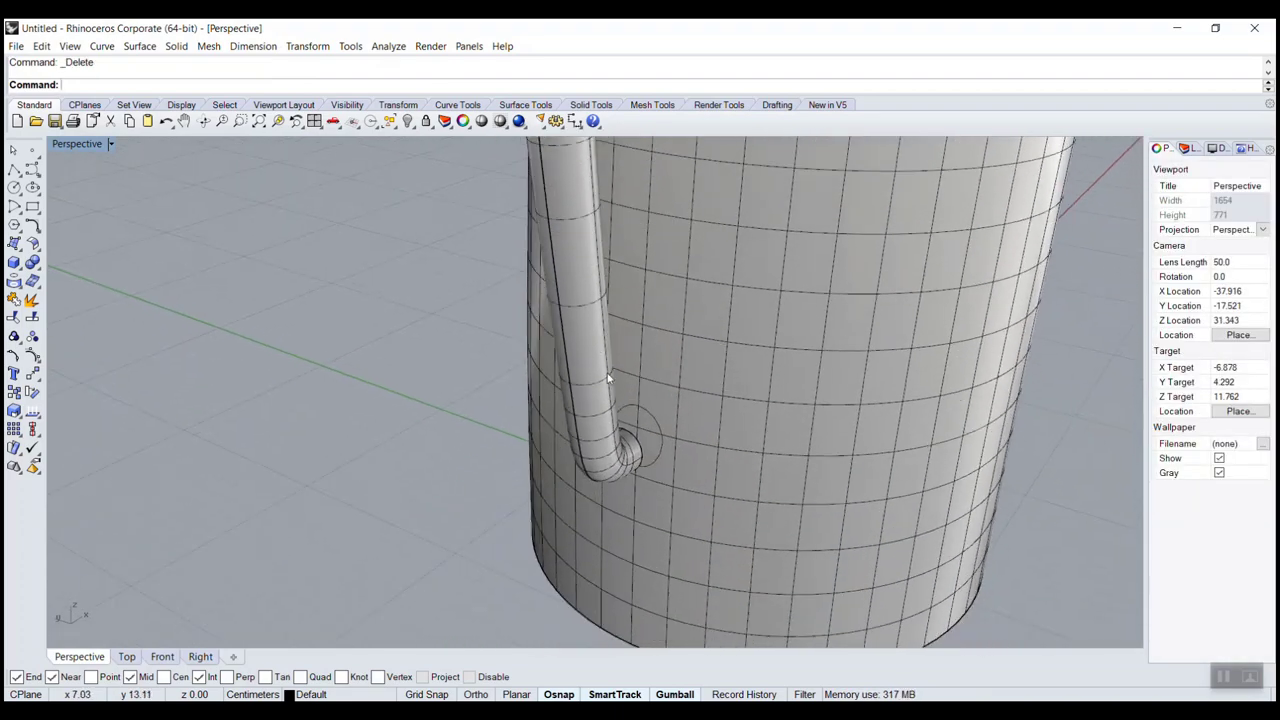
scroll(650, 421, "up", 4)
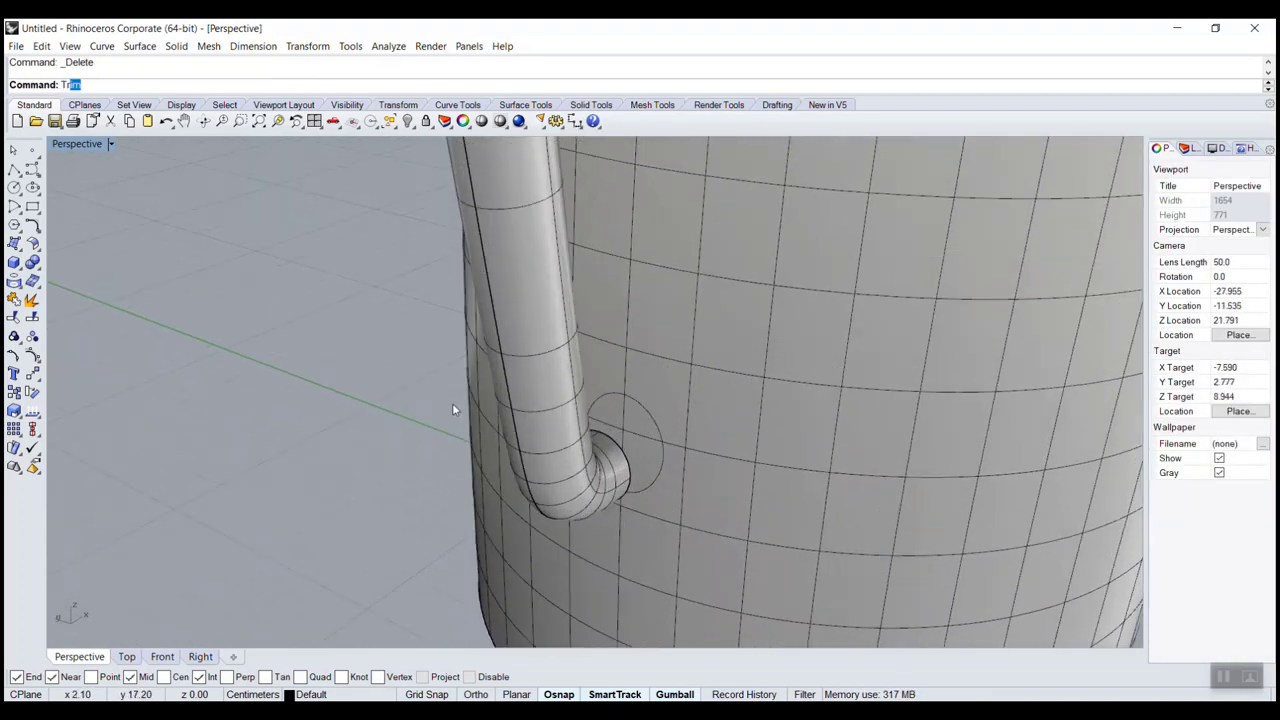
key("Return")
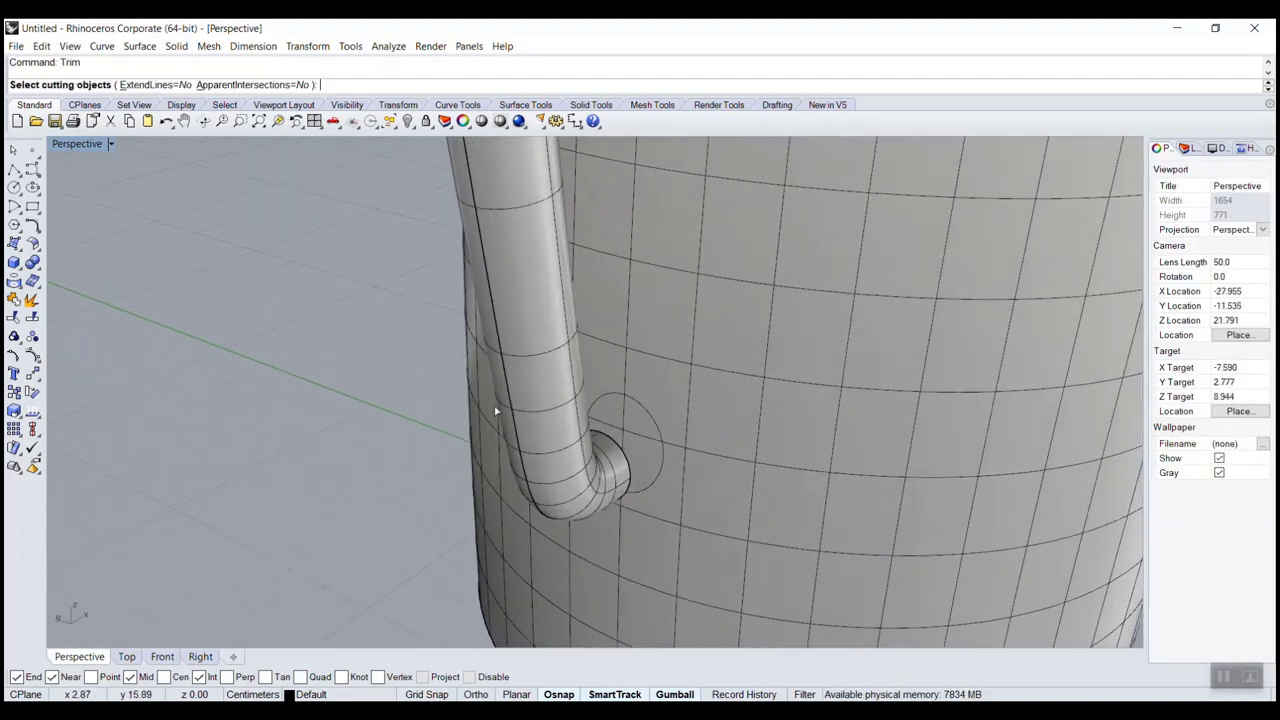
left_click(654, 423)
key("Return")
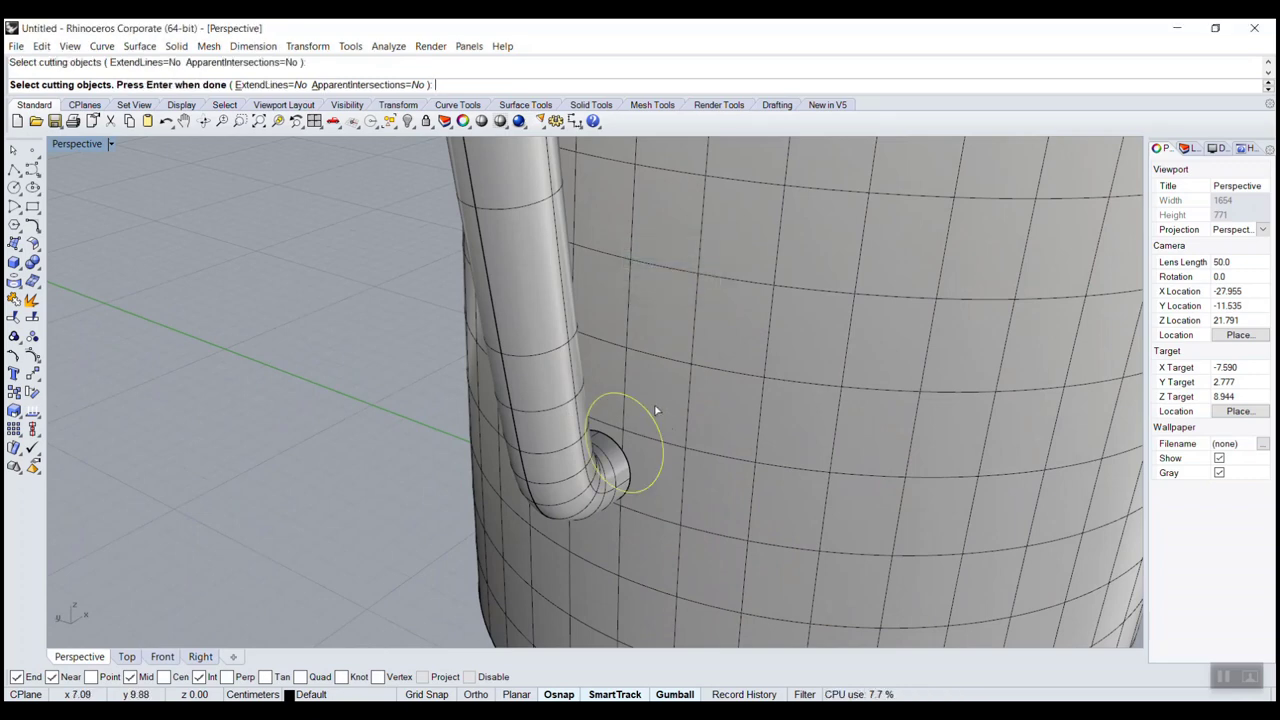
key("Return")
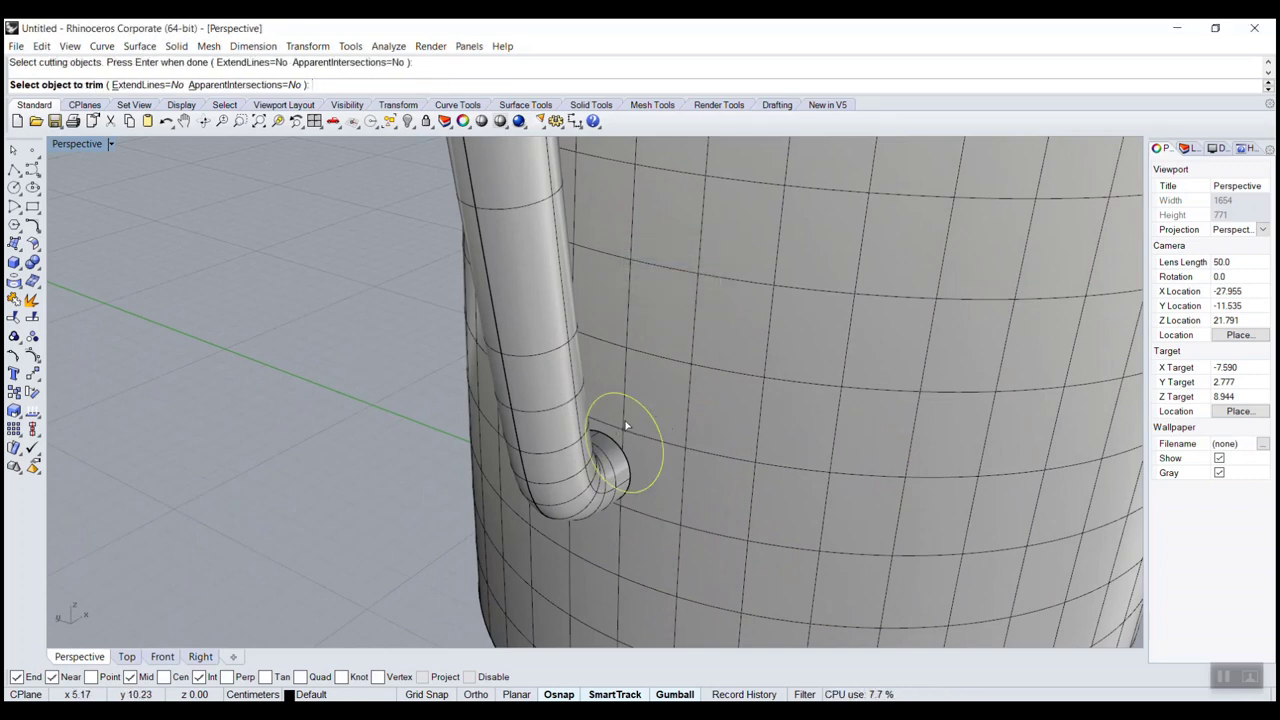
left_click(625, 426)
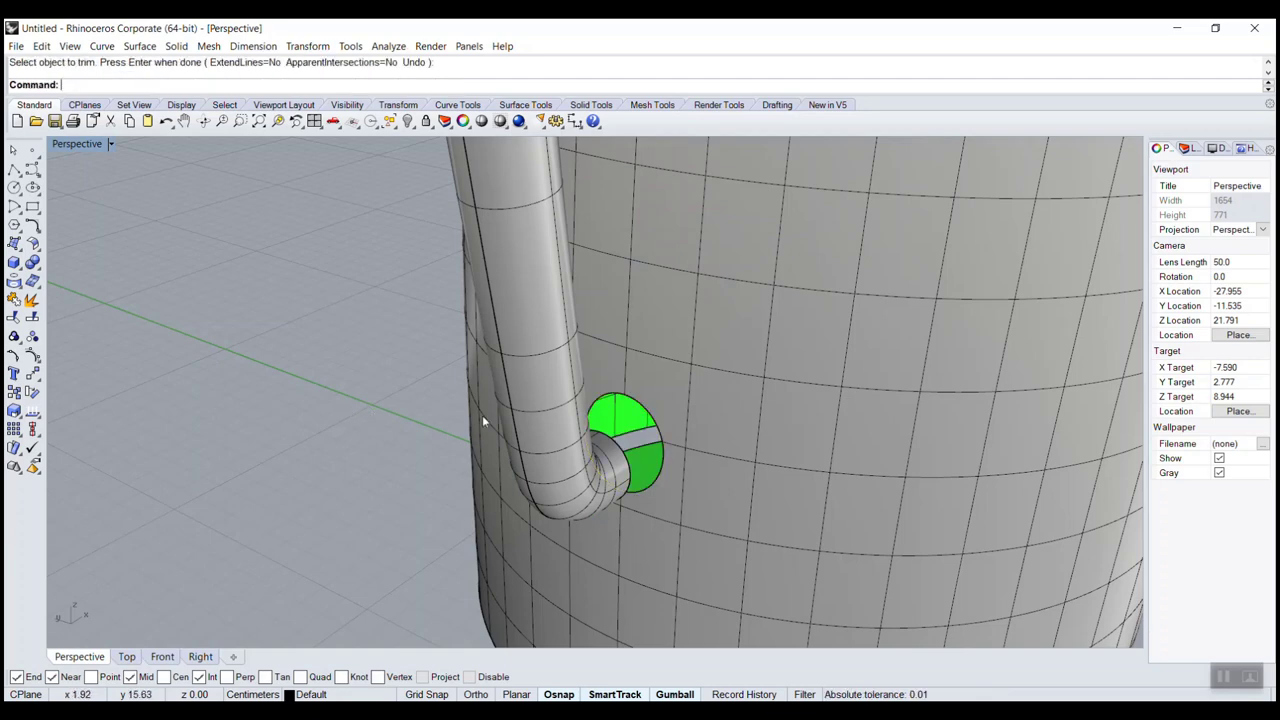
Step: Delete the projected ellipse curve around the lower wall opening
left_click(634, 402)
left_click(645, 264)
key("Delete")
Step: Set up a BlendSrf surface between the handle's upper end edge and the edge of the upper wall opening
right_click_drag(636, 358, 480, 346)
type("BlendSrf")
key("Return")
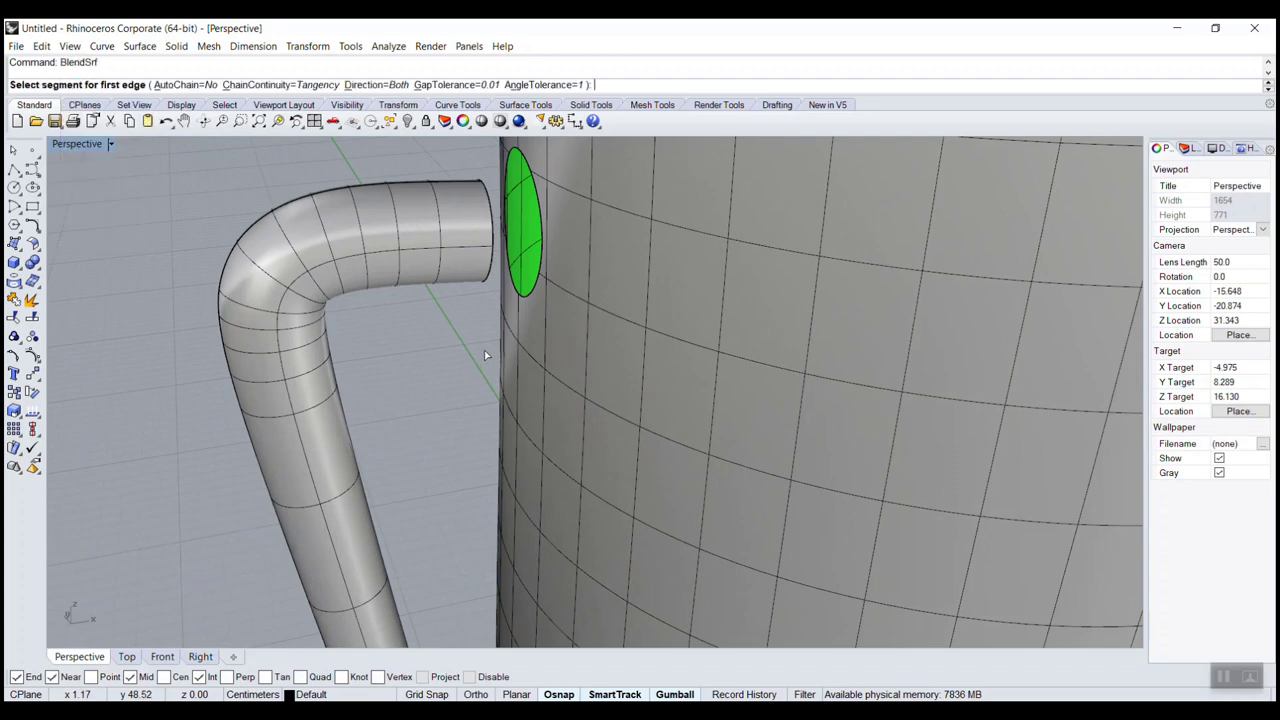
left_click(494, 222)
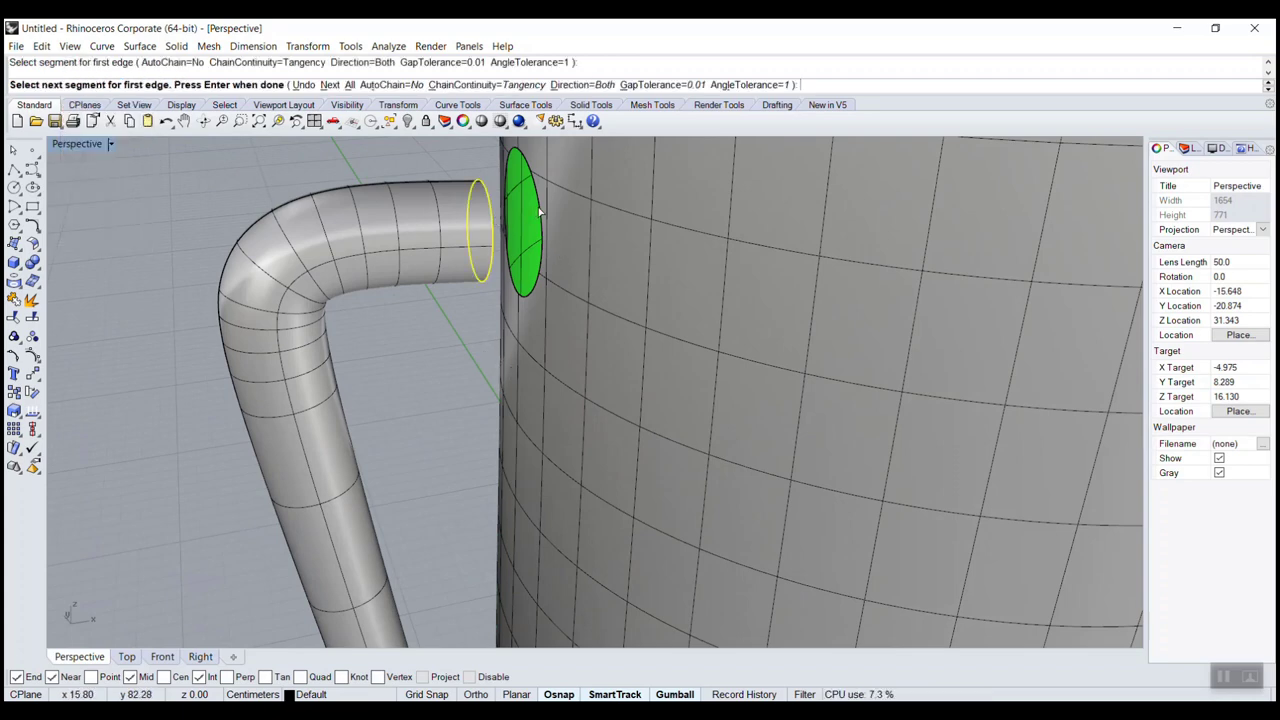
left_click(538, 210)
key("Return")
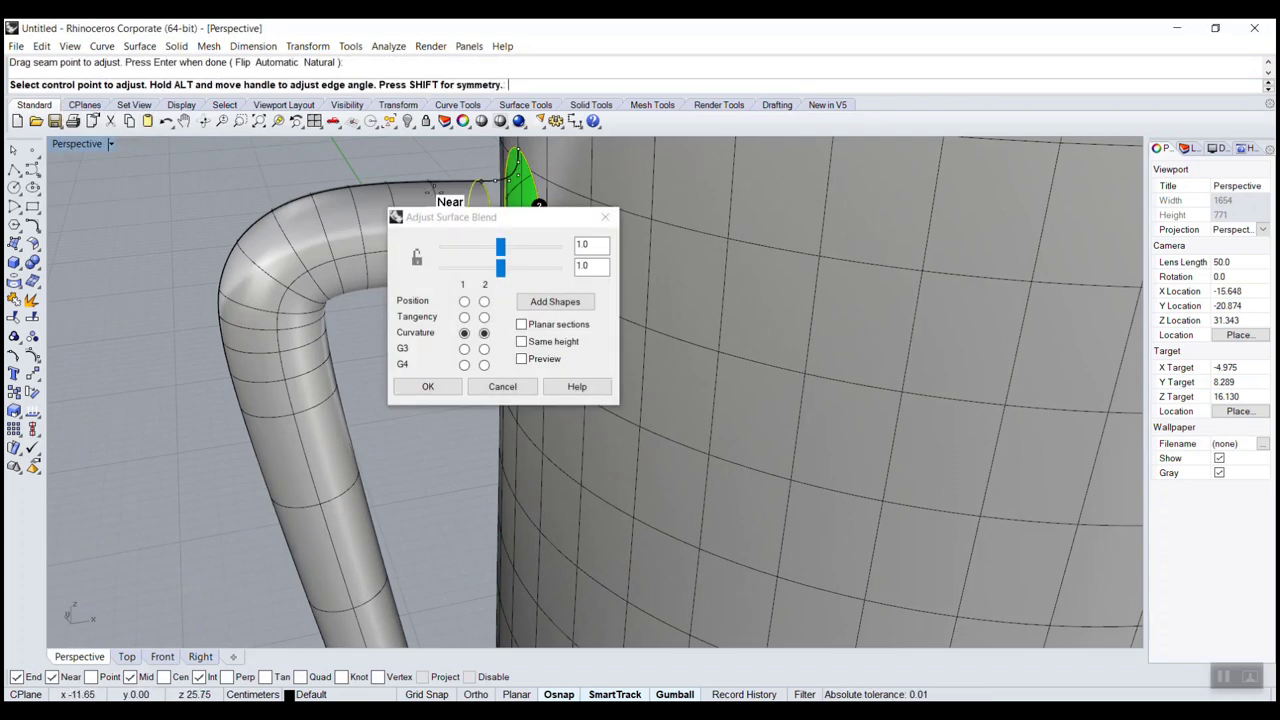
Step: Preview the upper handle blend and adjust its bulge to about 0.895 at edge 1 and 0.697 at edge 2
left_click_drag(489, 225, 235, 181)
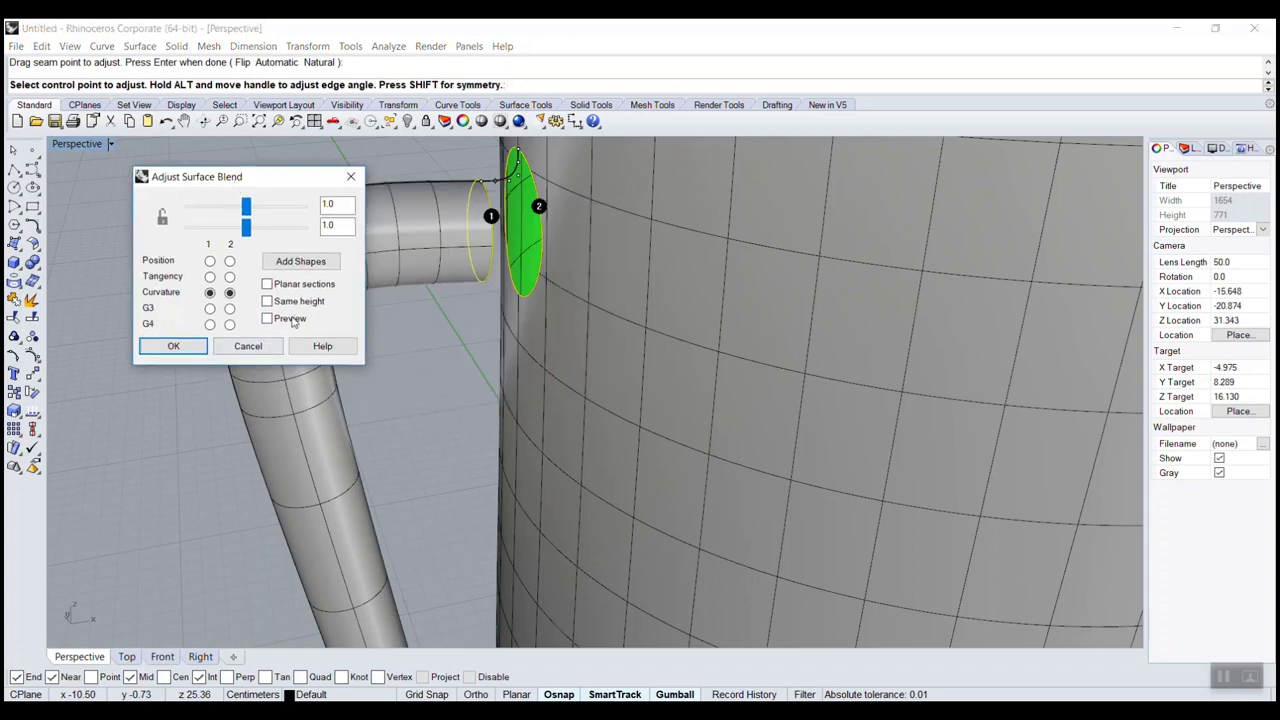
left_click(267, 318)
right_click_drag(450, 264, 543, 370)
scroll(548, 308, "up", 4)
right_click_drag(548, 308, 538, 372, "shift")
left_click_drag(246, 206, 231, 228)
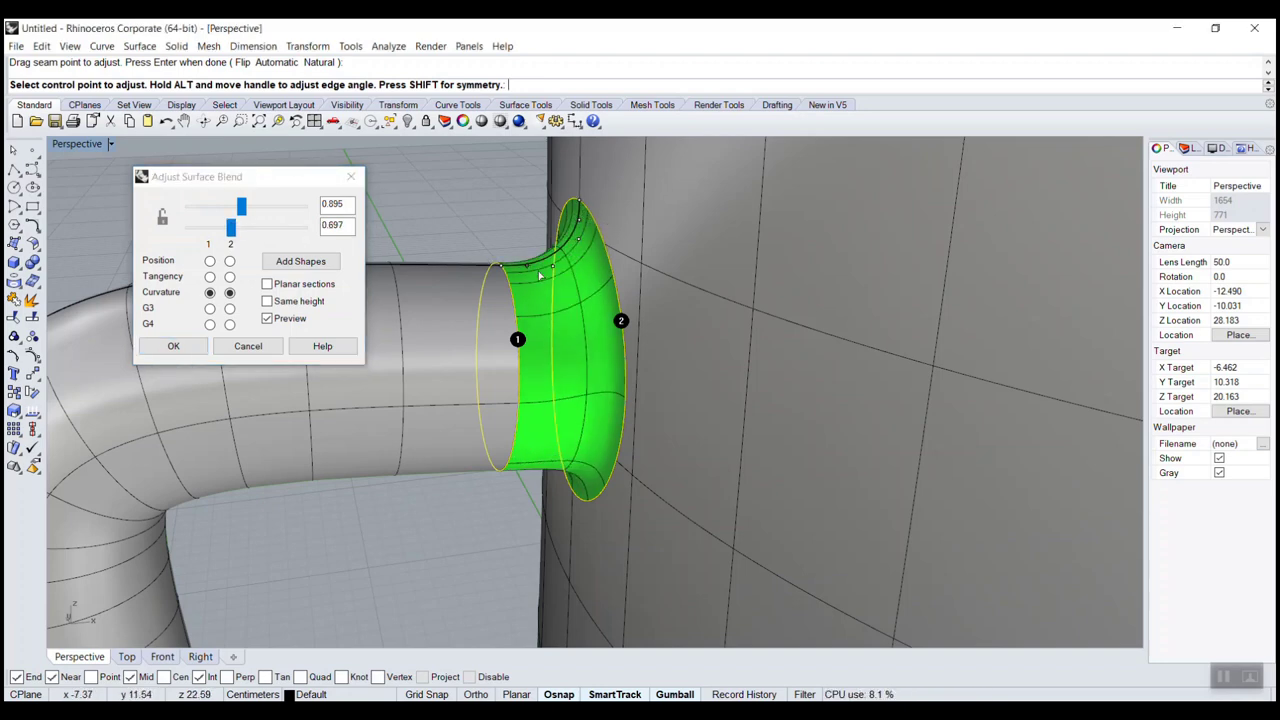
Step: Set both edges of the upper handle blend to Tangency continuity and create the surface
left_click(210, 277)
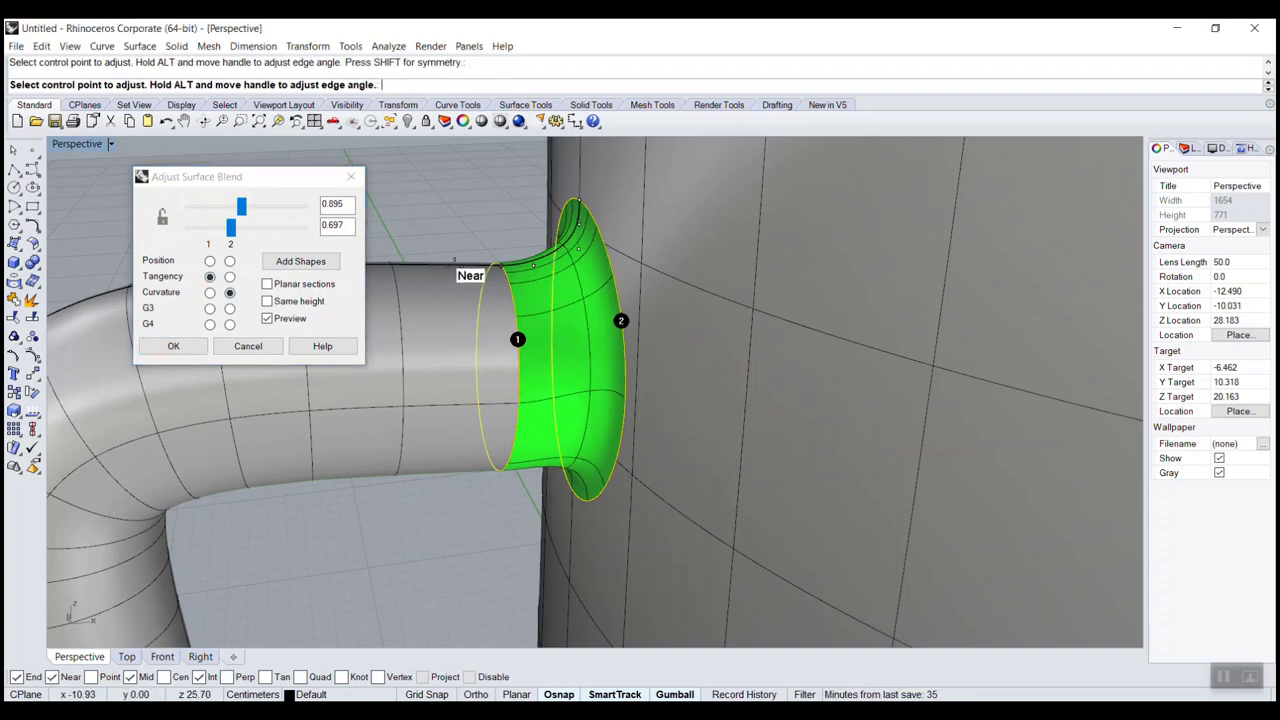
left_click(229, 276)
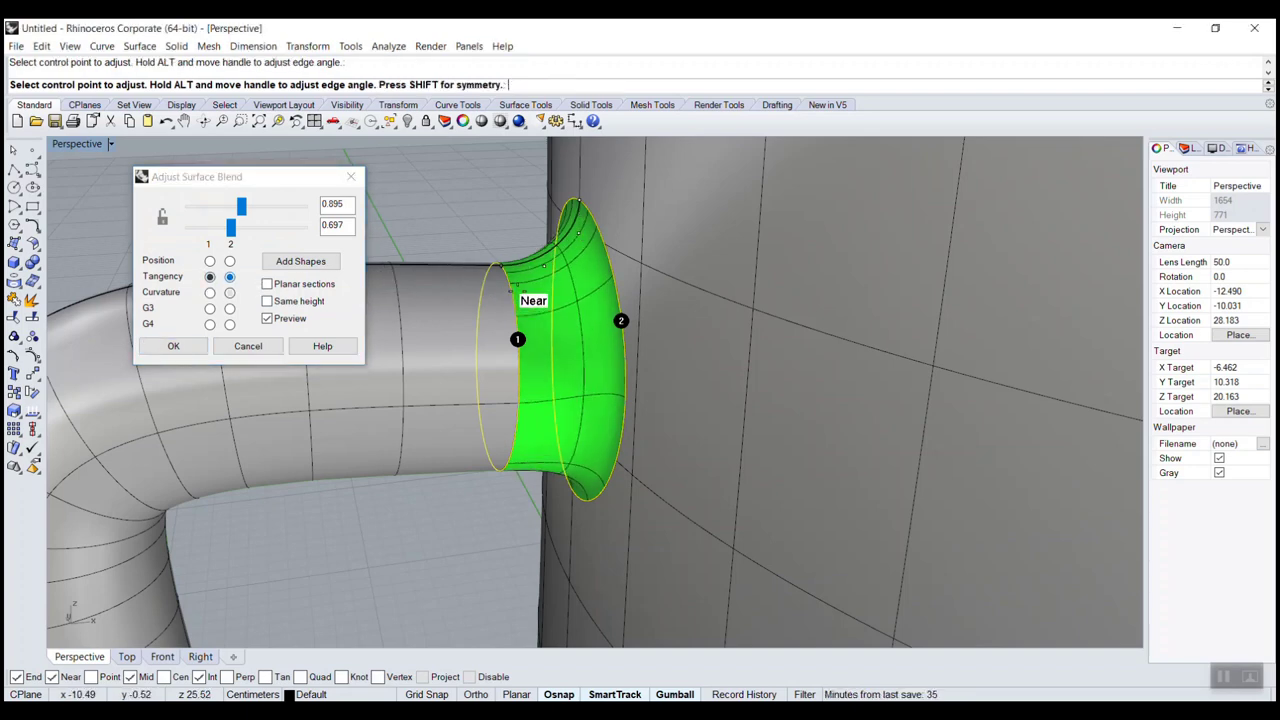
scroll(491, 278, "up", 5)
scroll(491, 287, "down", 5)
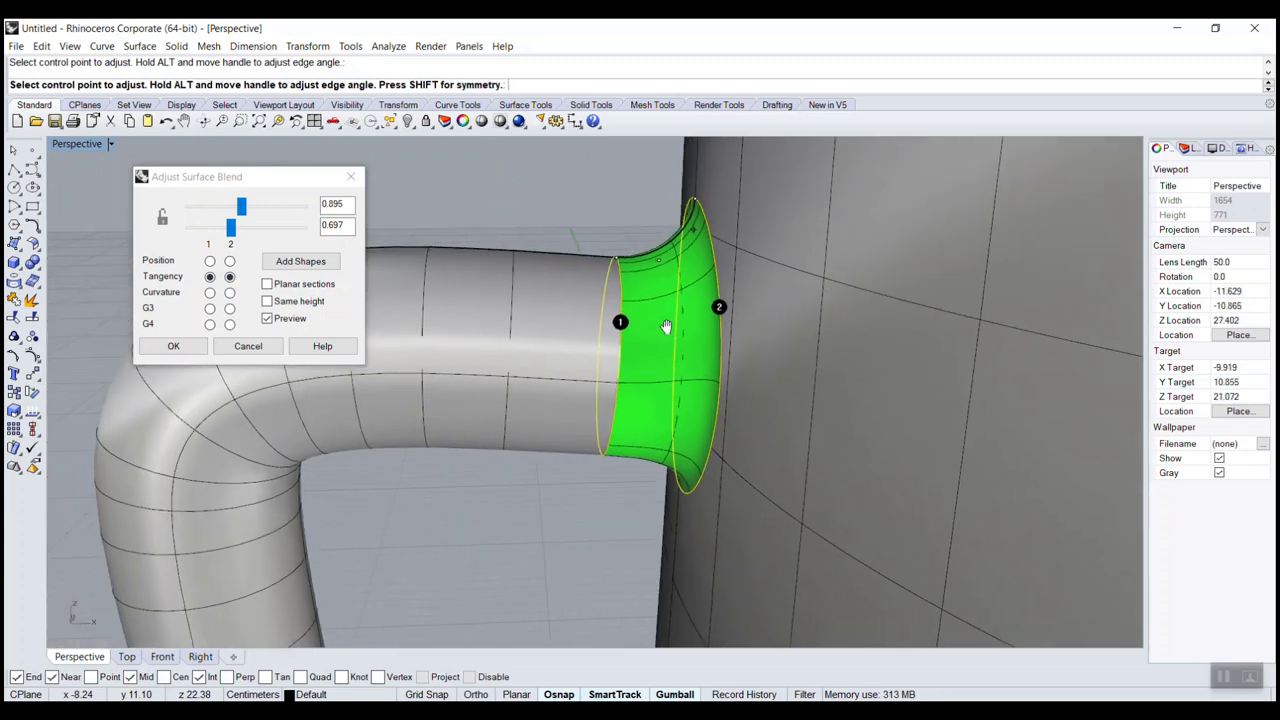
left_click(173, 346)
Step: Blend the handle's lower end edge to the lower wall opening with BlendSrf, using Tangency and 1.0 bulge at both edges
scroll(523, 373, "down", 2)
scroll(523, 373, "down", 12)
right_click_drag(475, 494, 508, 328, "shift")
scroll(592, 437, "up", 11)
right_click(452, 377)
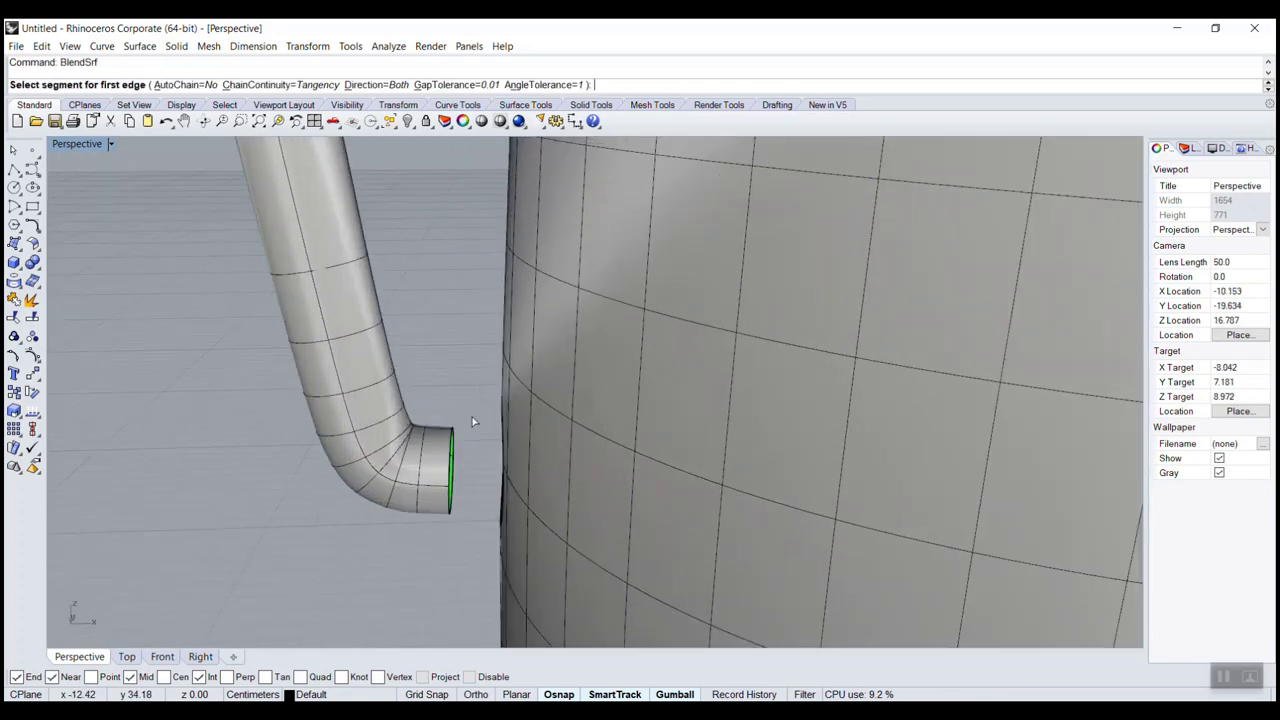
left_click(445, 441)
right_click_drag(445, 441, 566, 450)
right_click(587, 428)
left_click(587, 428)
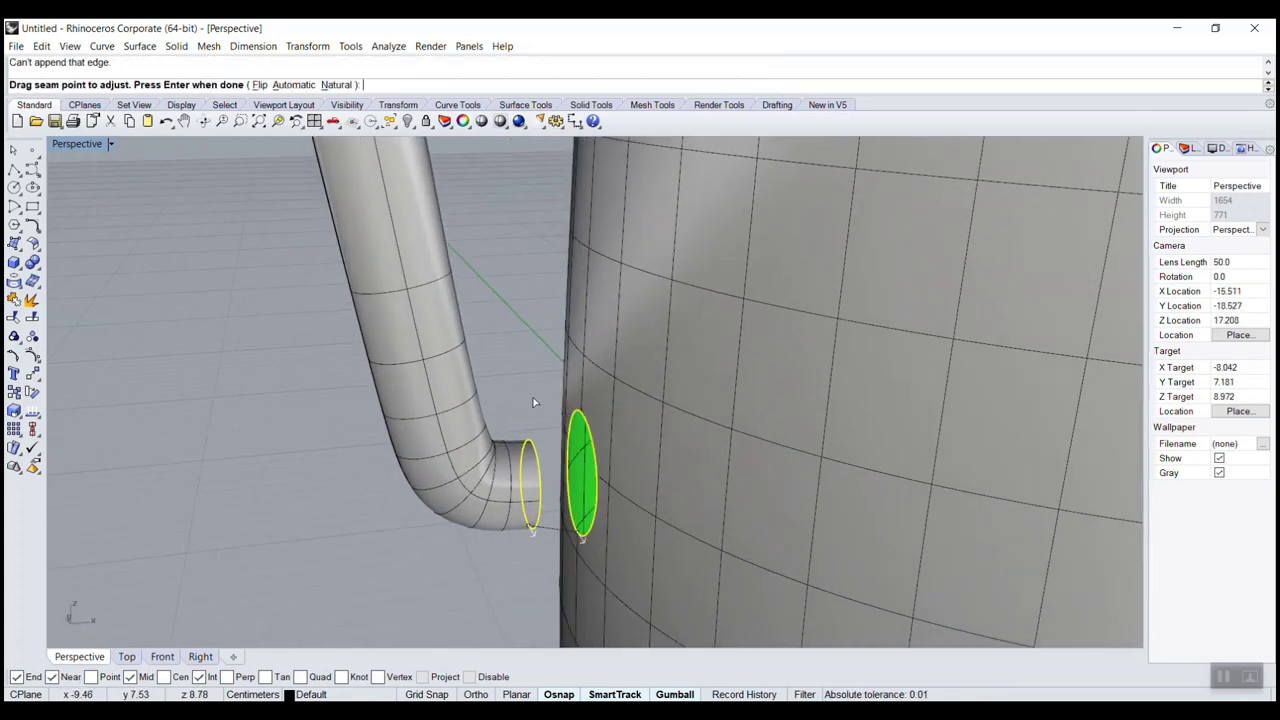
right_click(531, 393)
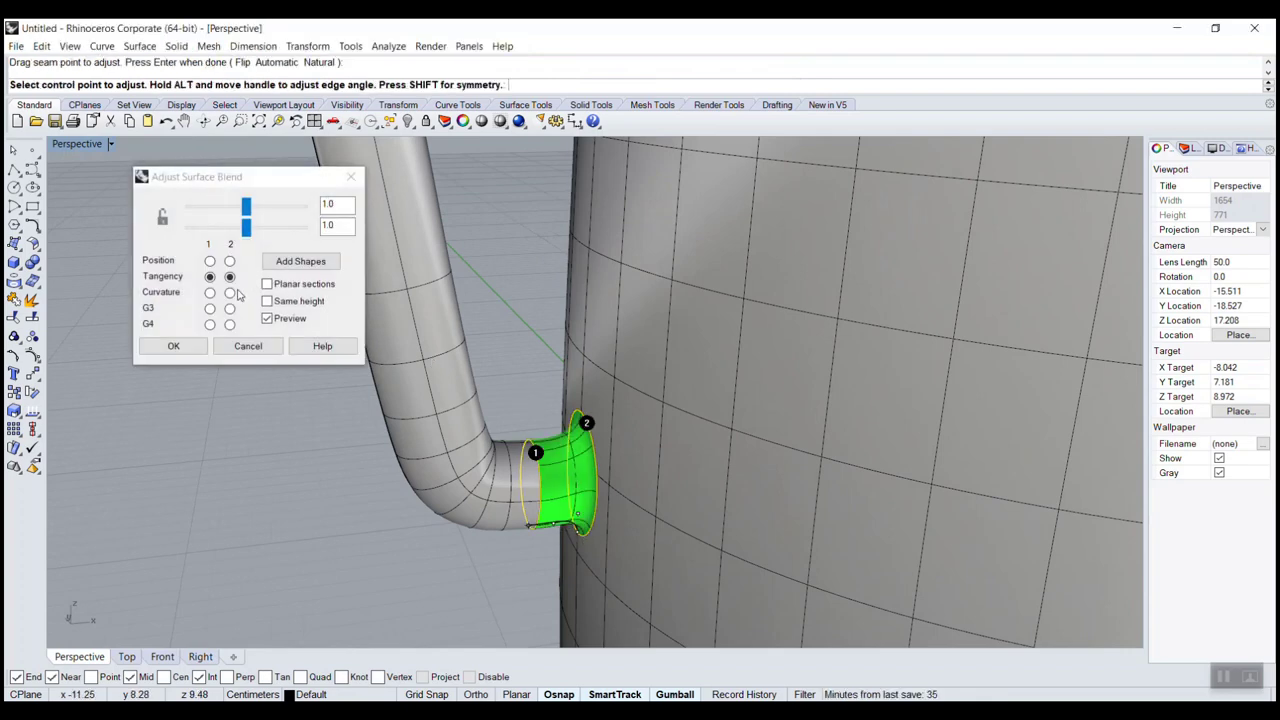
left_click(162, 350)
Step: Fillet the jug's outer wall with its flat base surface using FilletSrf at radius 0.8
right_click_drag(227, 374, 331, 452)
scroll(478, 394, "down", 4)
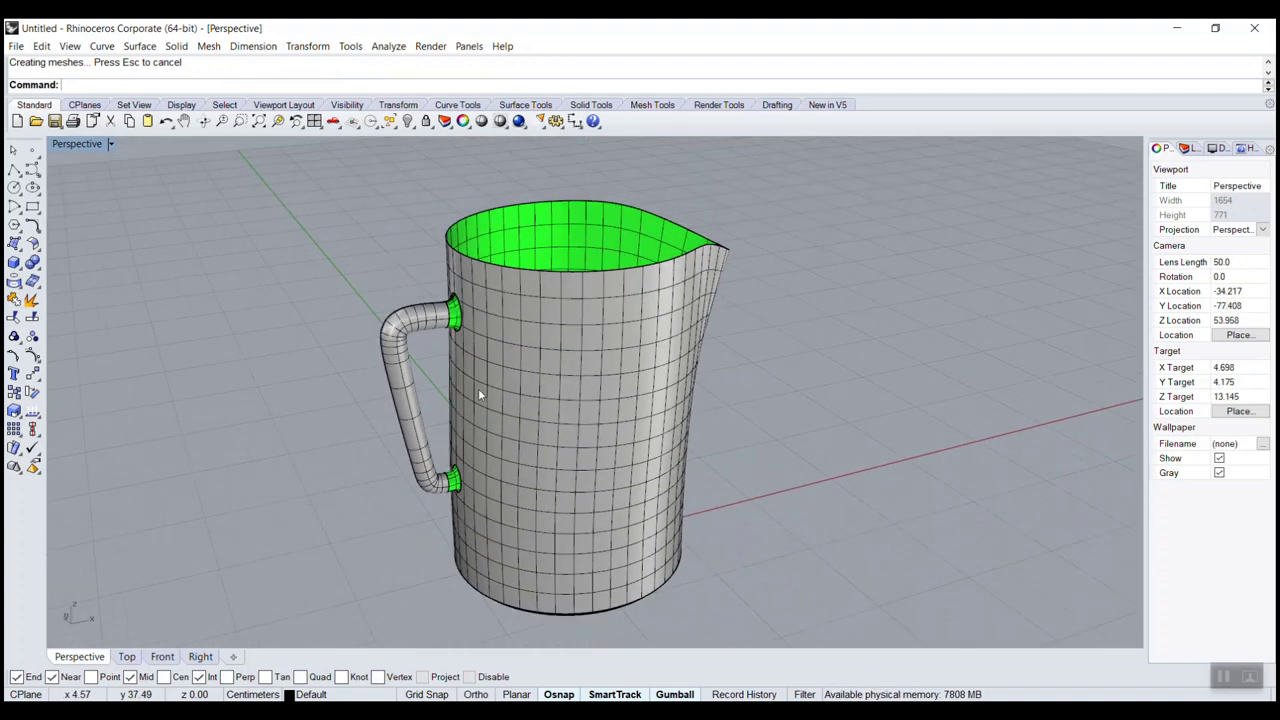
right_click_drag(478, 388, 500, 487)
scroll(500, 487, "up", 5)
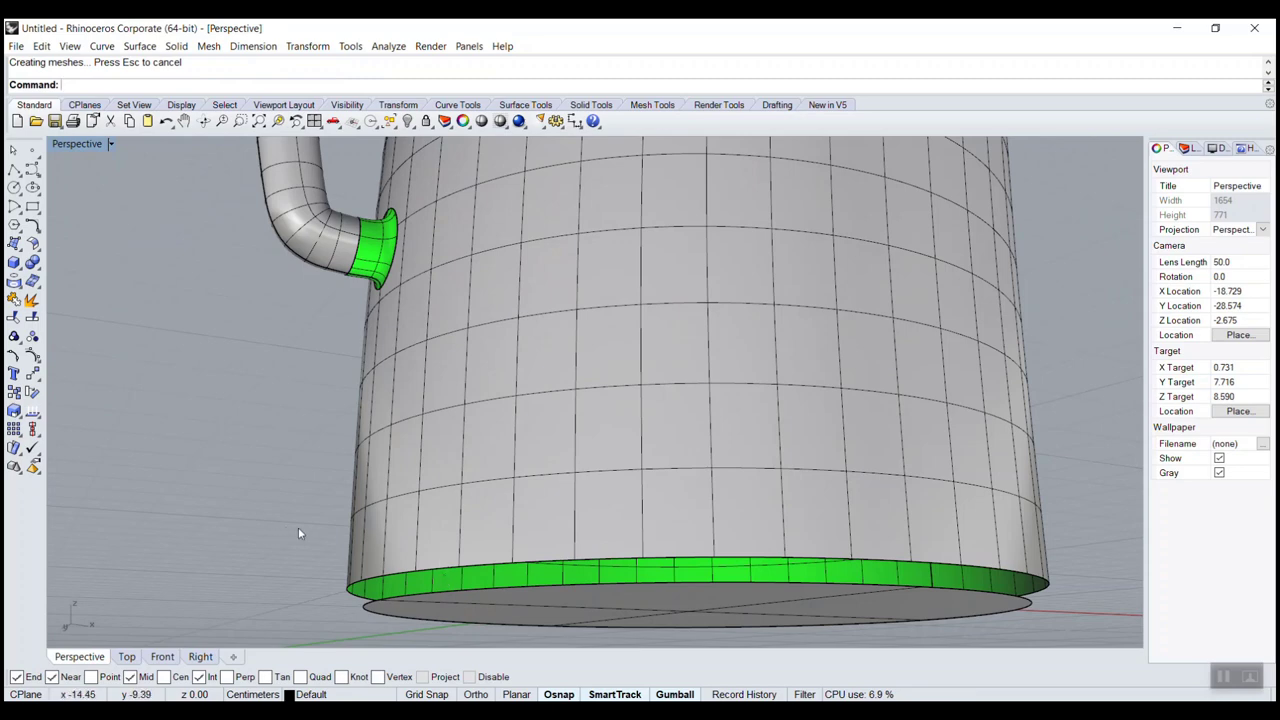
key("Up")
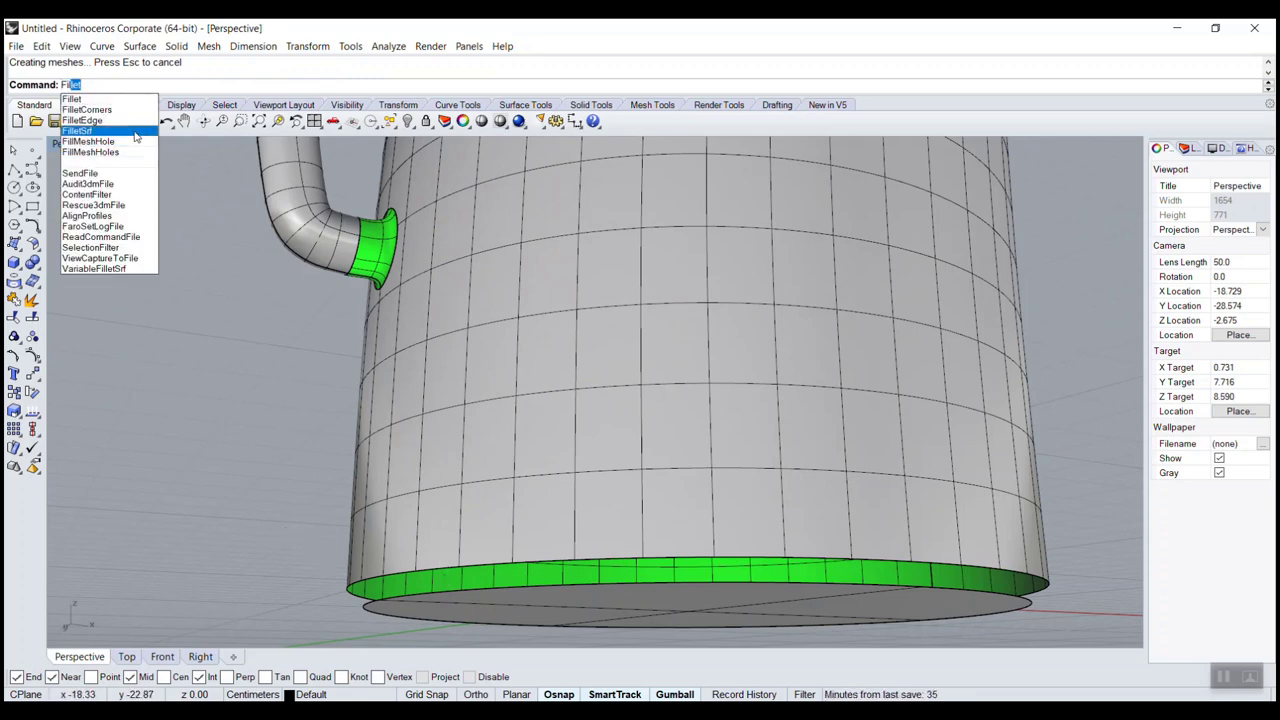
left_click(85, 131)
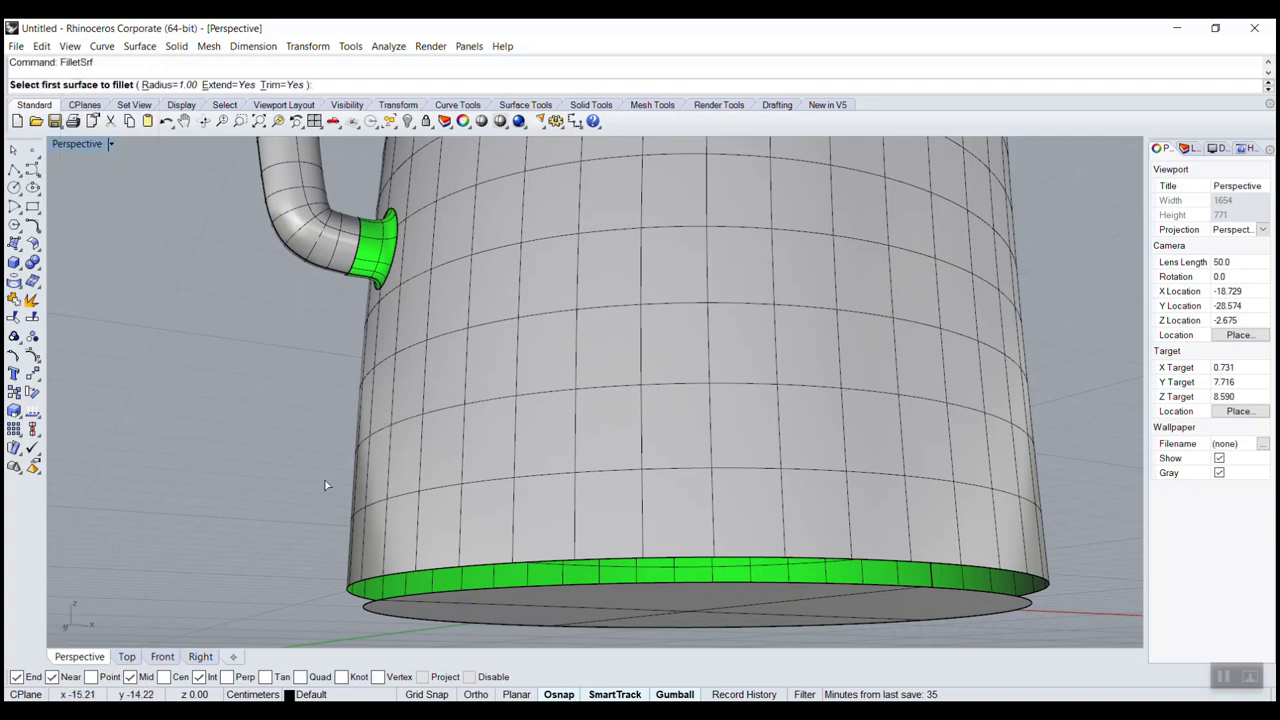
left_click(174, 86)
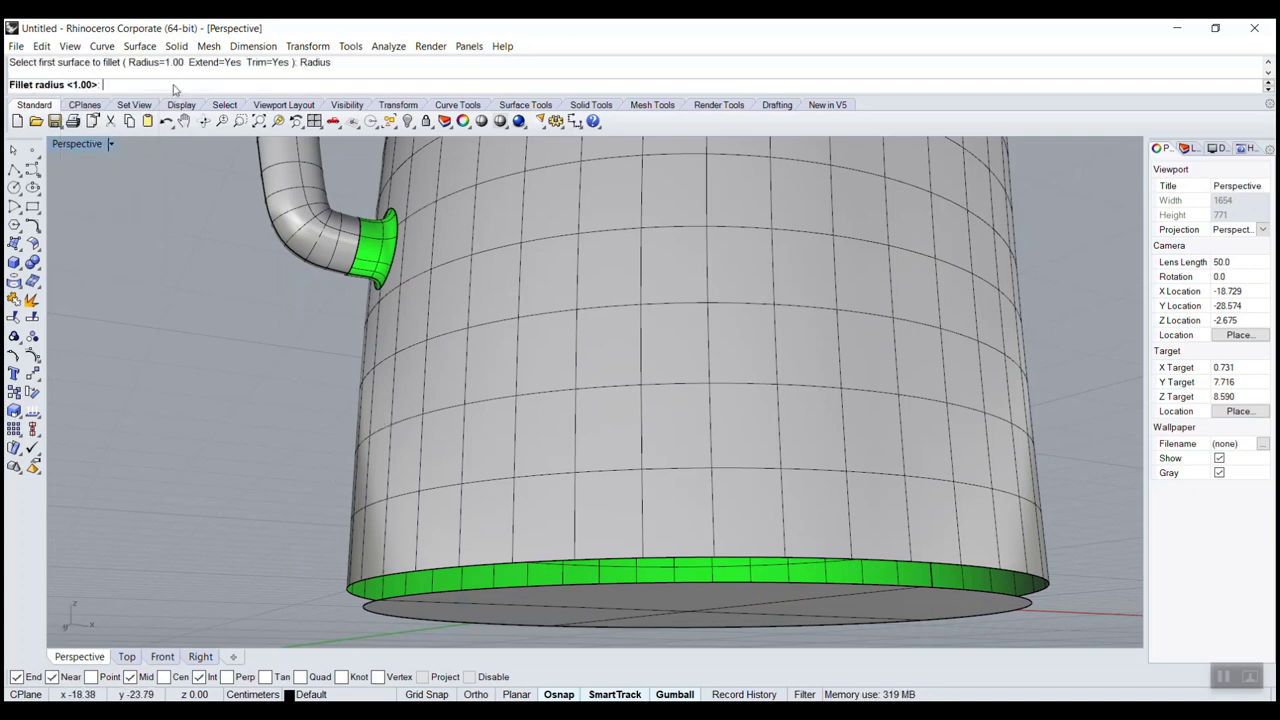
type("0.8")
key("Return")
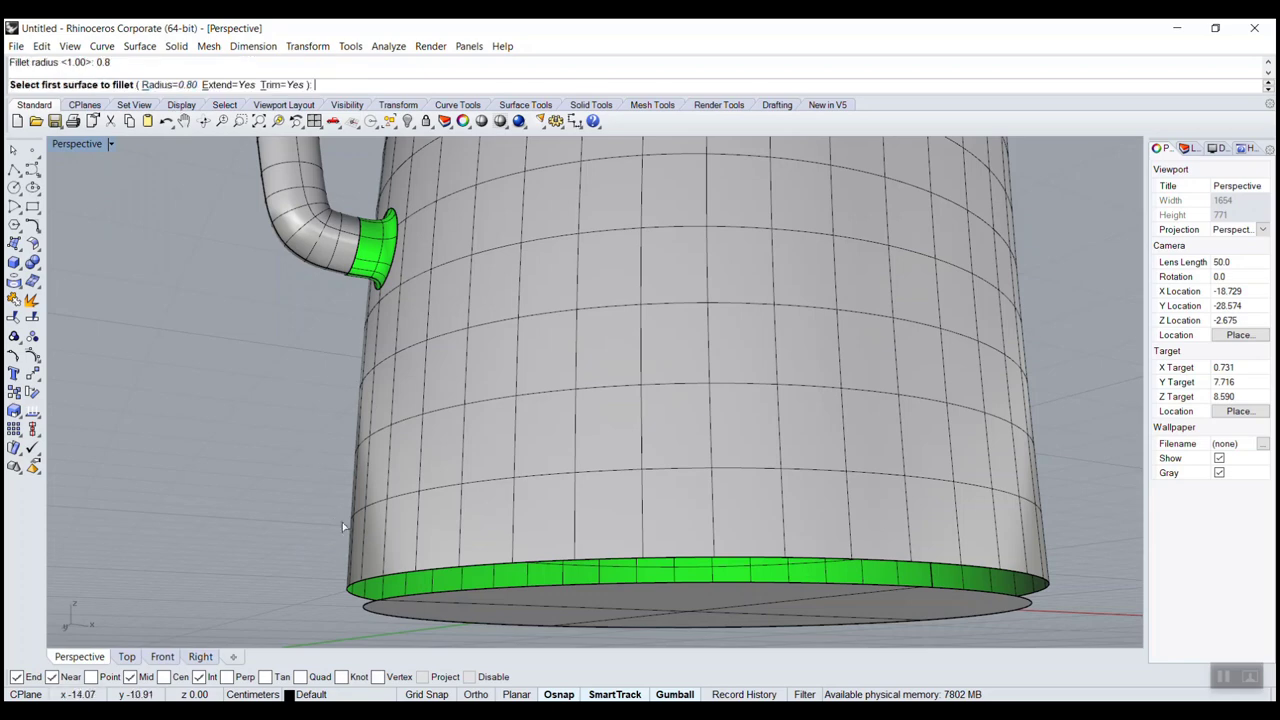
left_click(387, 580)
left_click(387, 580)
Step: Clear the wall selection and show all hidden objects
scroll(492, 384, "down", 3)
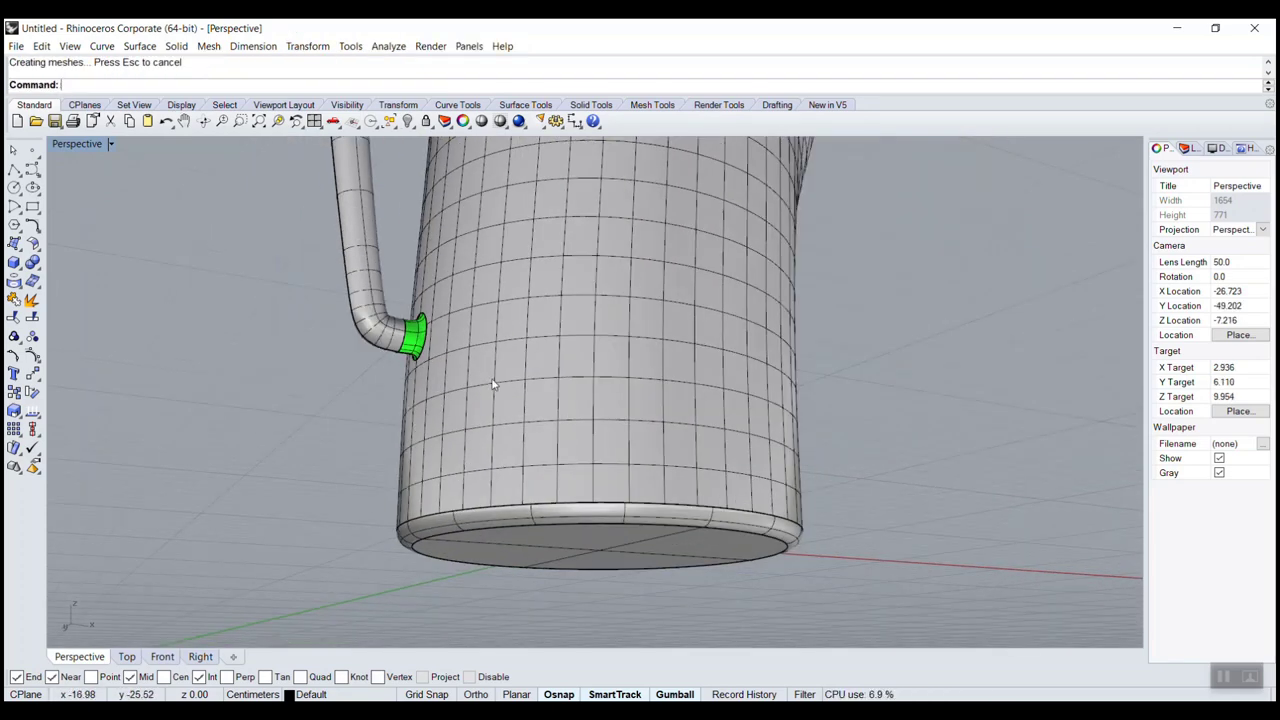
left_click(557, 444)
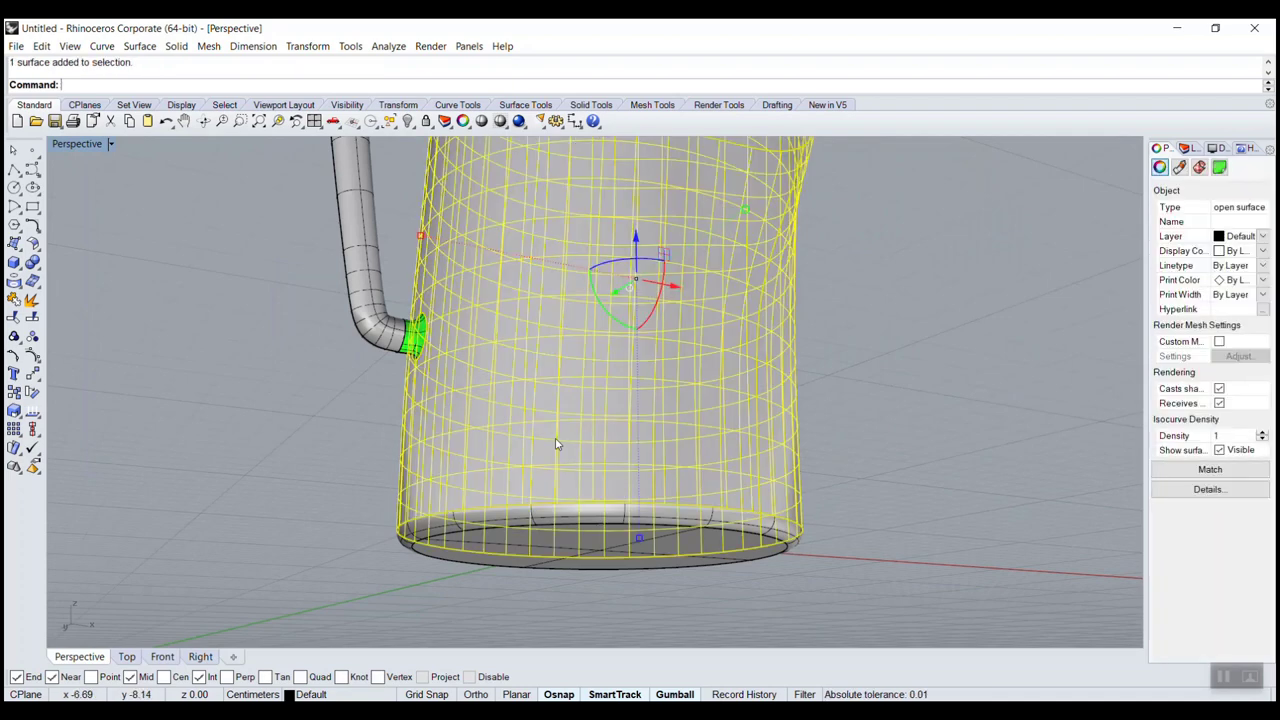
left_click(291, 388)
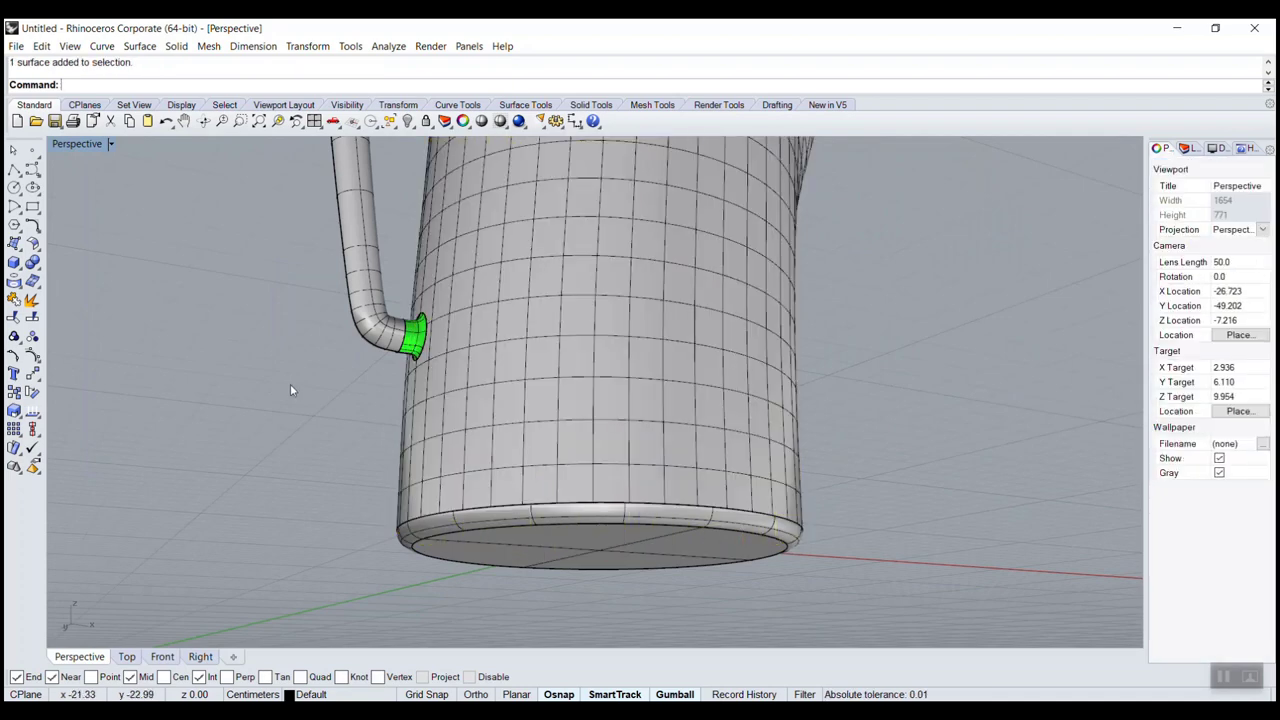
type("Show")
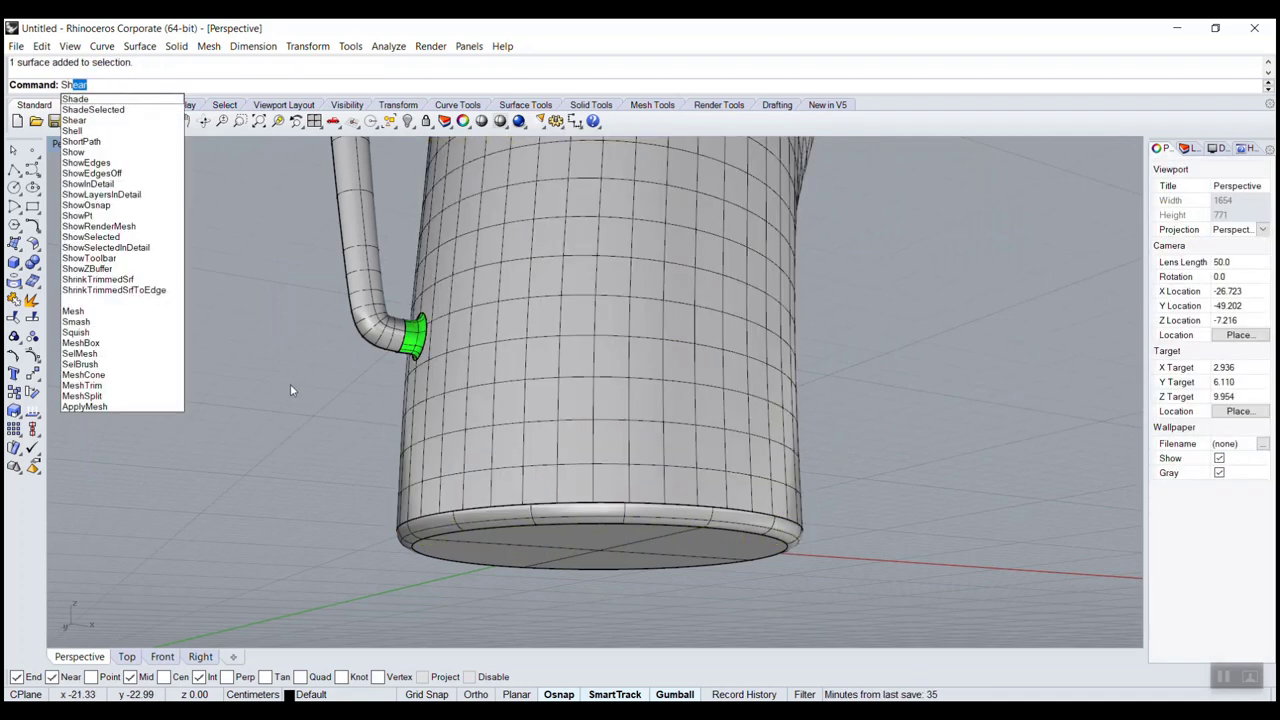
key("Return")
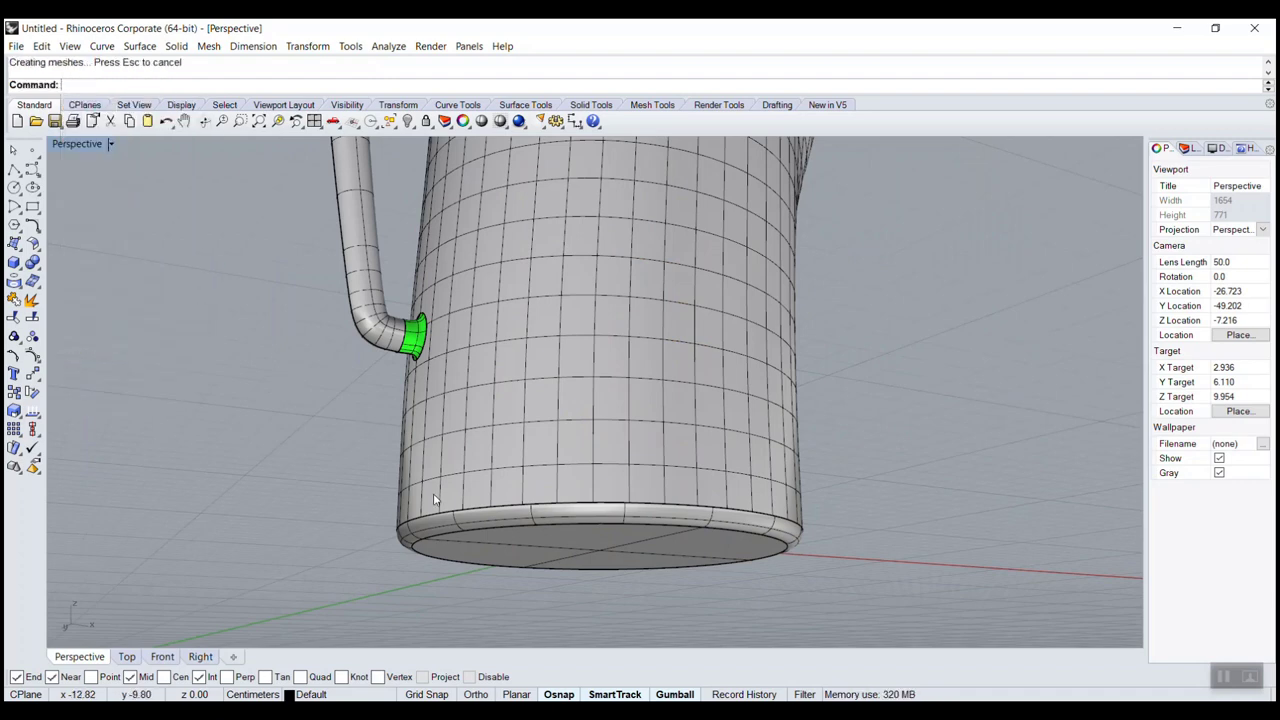
Step: Hide the fillet surface between the jug's outer wall and its base
left_click(450, 531)
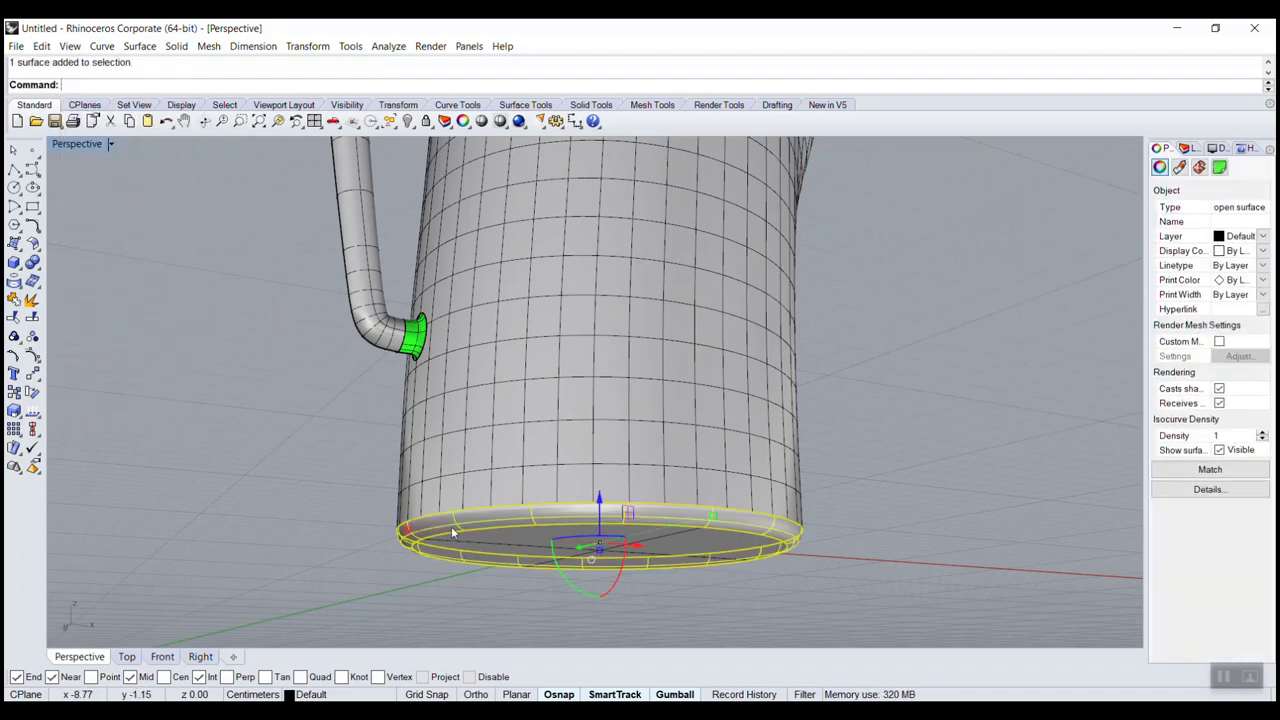
type("Hide")
key("Return")
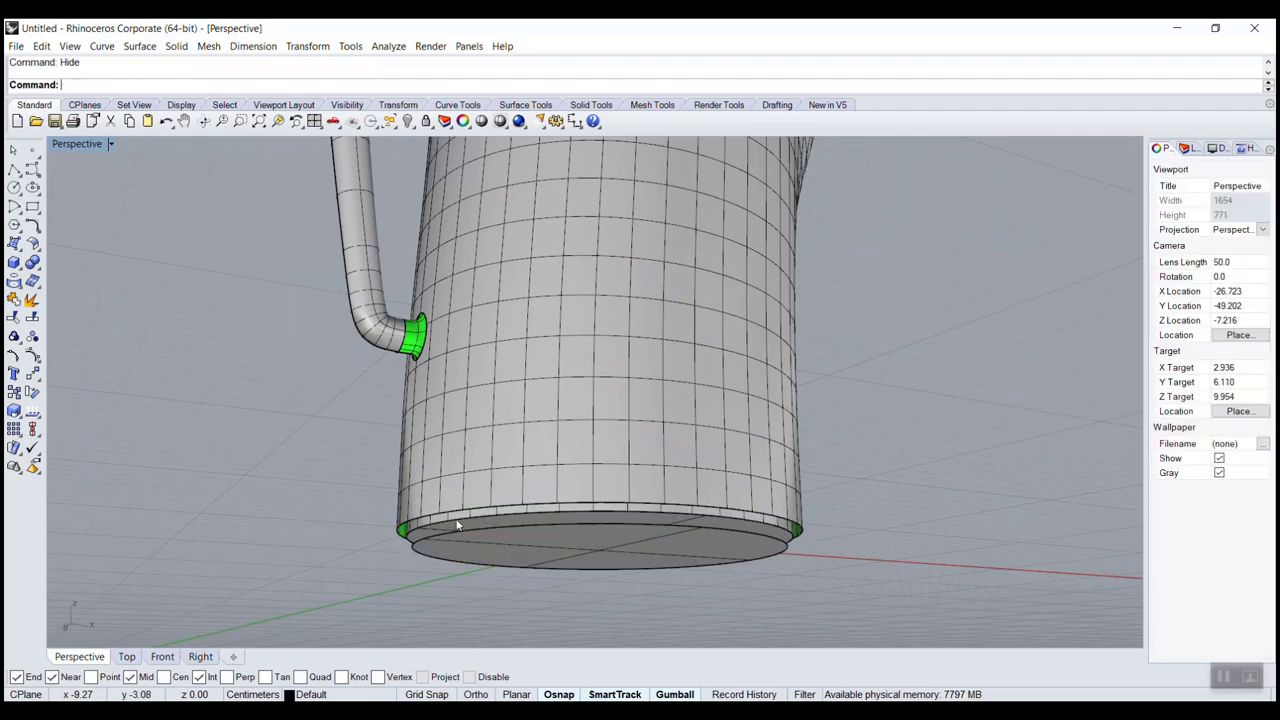
scroll(471, 523, "up", 5)
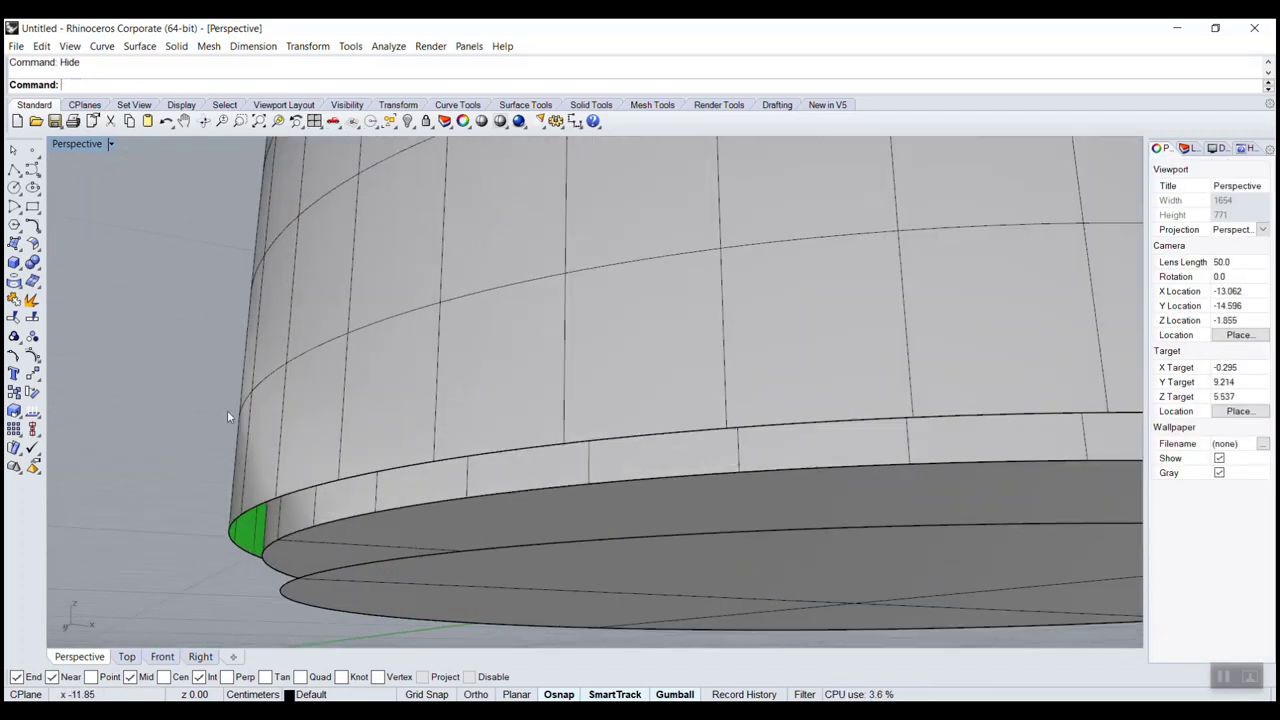
key("Return")
key("Escape")
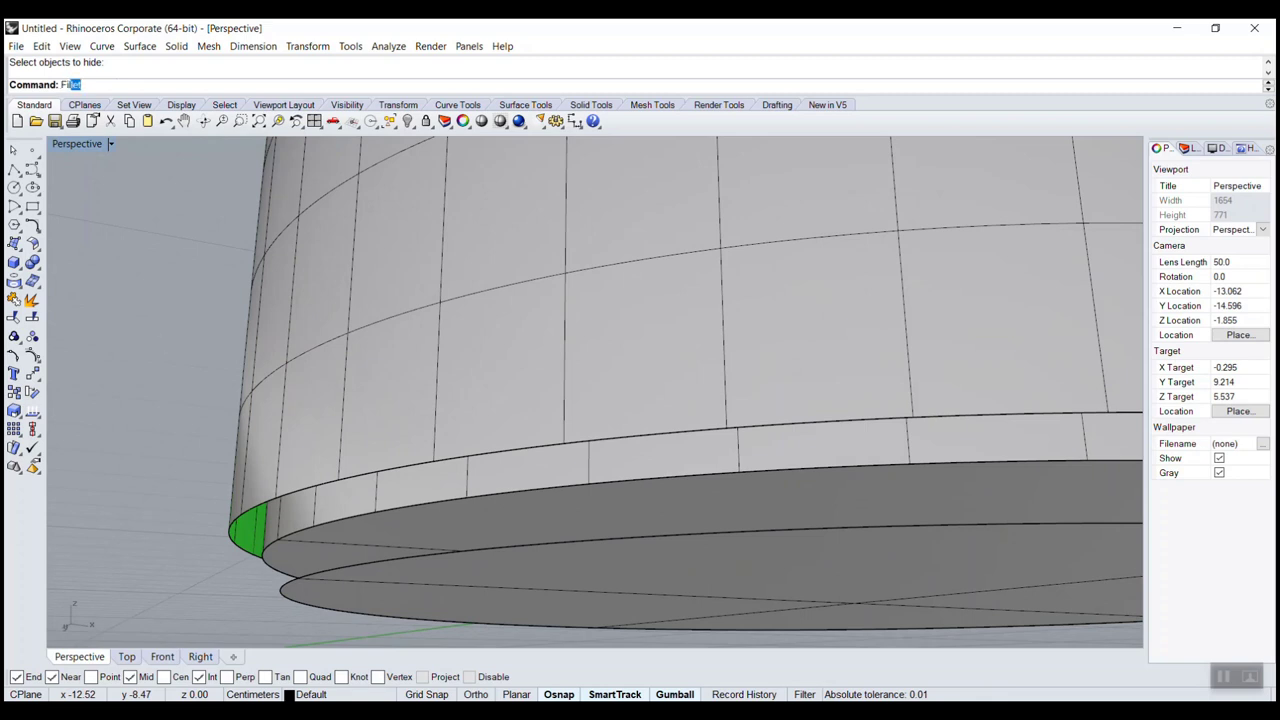
Step: Fillet the jug's inner wall with the inner base surface using FilletSrf at radius 0.5
type("Fil")
left_click(95, 133)
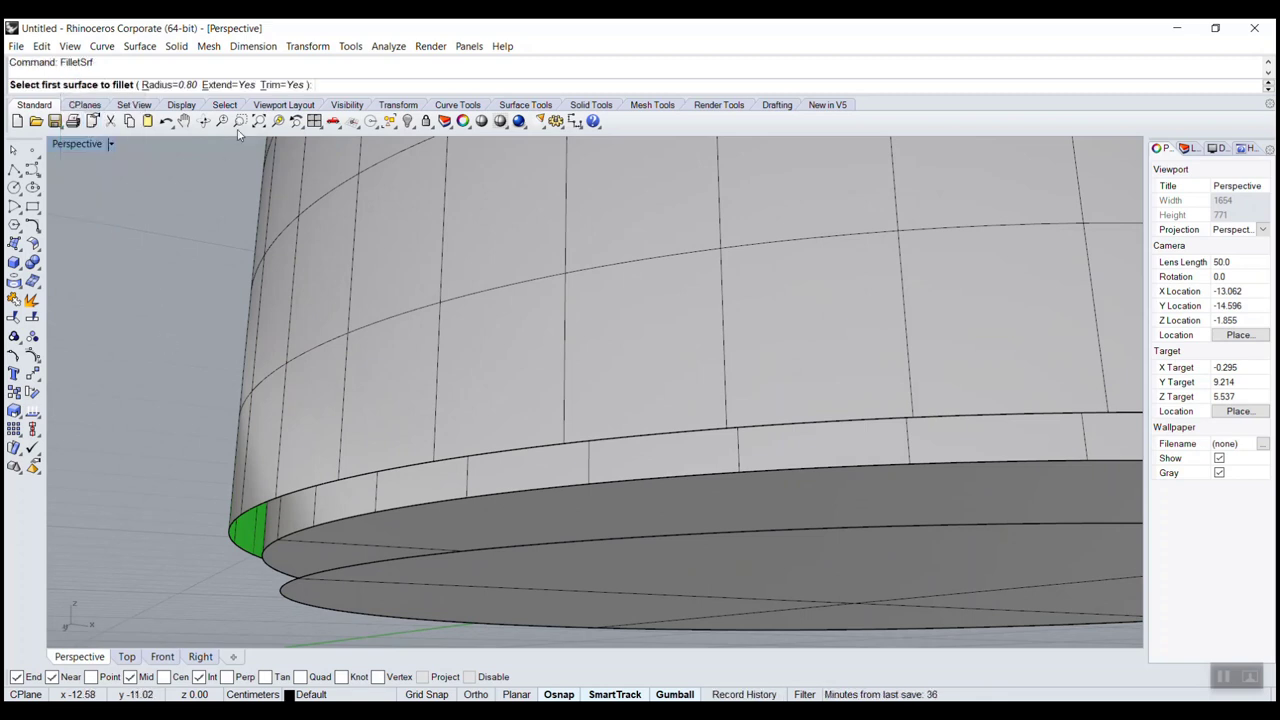
left_click(172, 84)
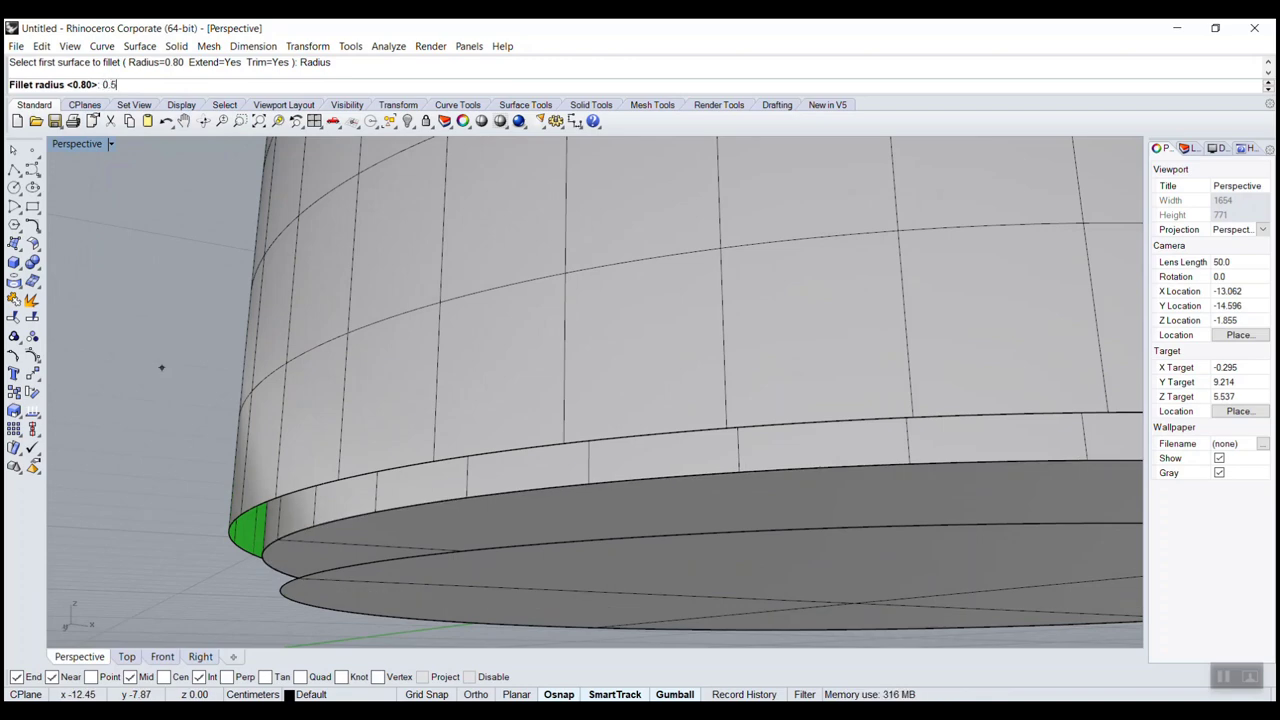
key("Return")
left_click(319, 507)
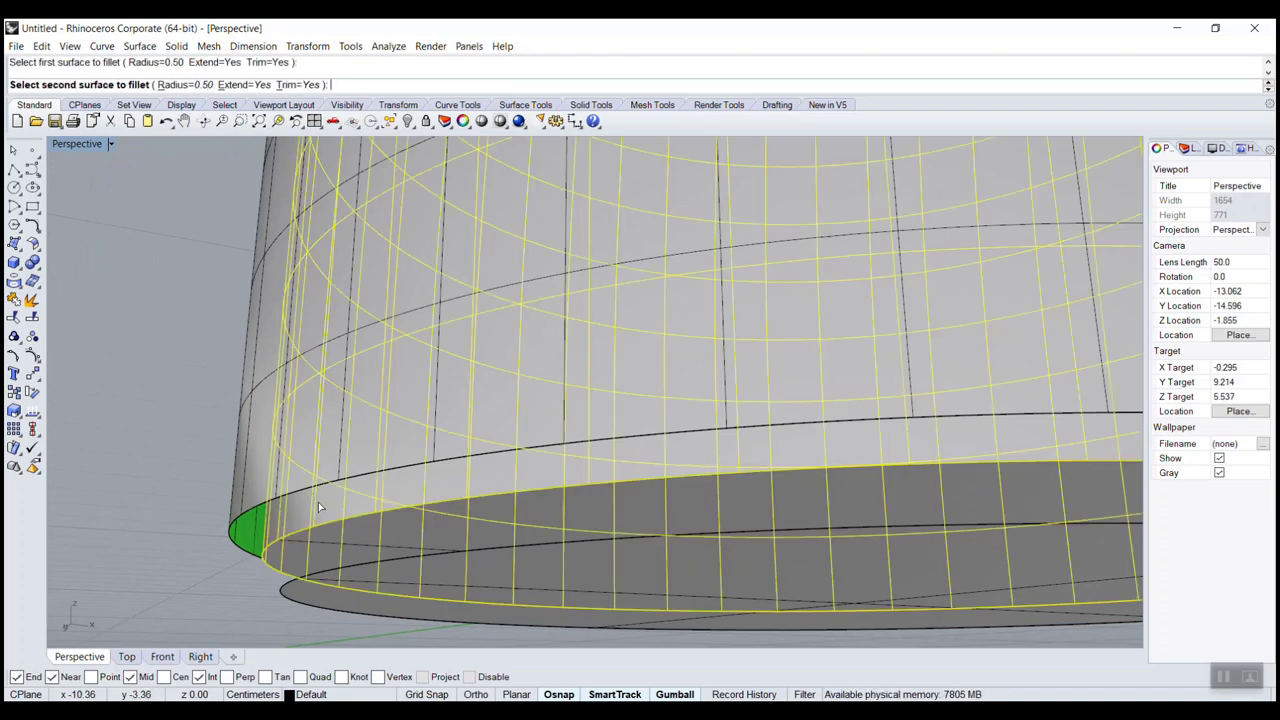
left_click(322, 548)
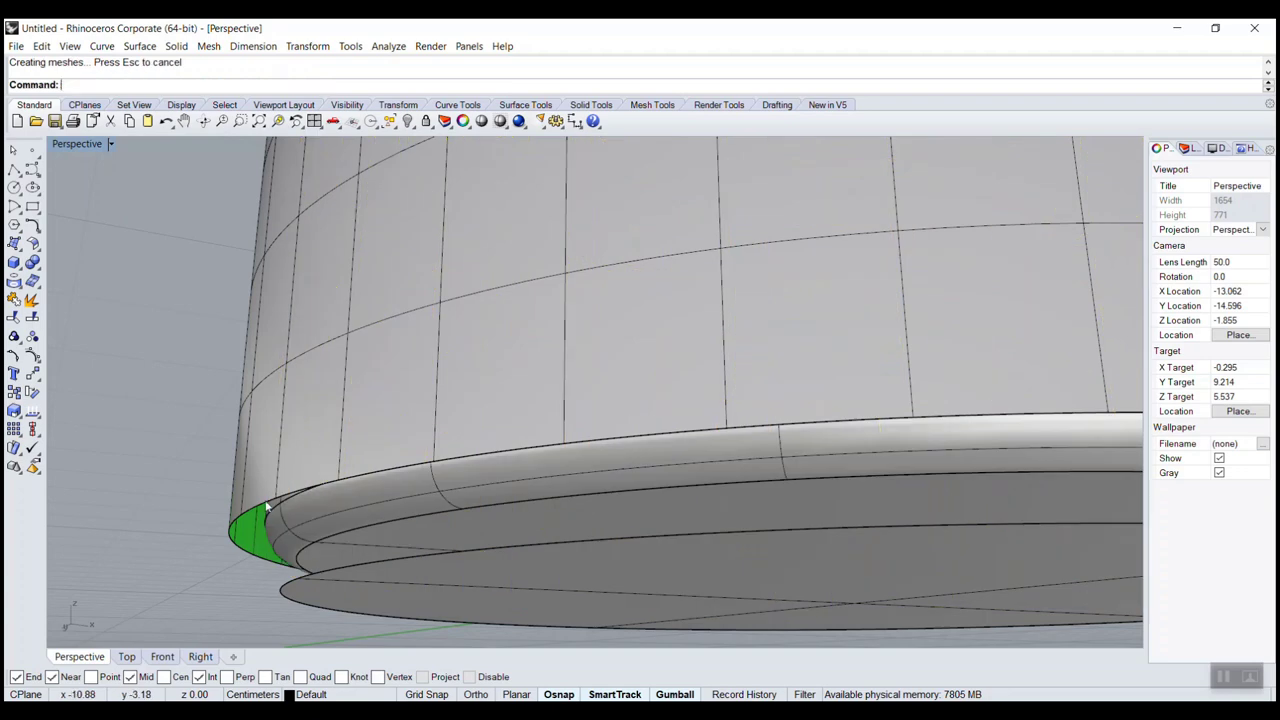
Step: Show the hidden outer base fillet again
scroll(265, 507, "down", 4)
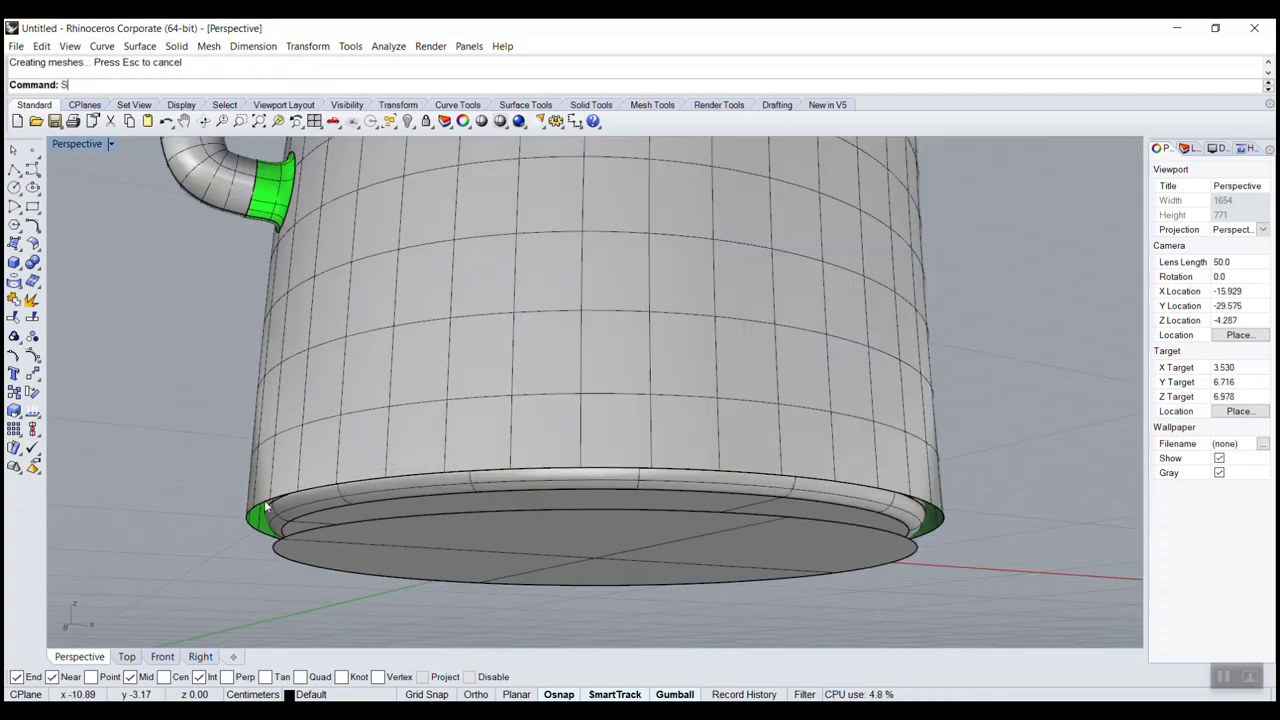
key("Return")
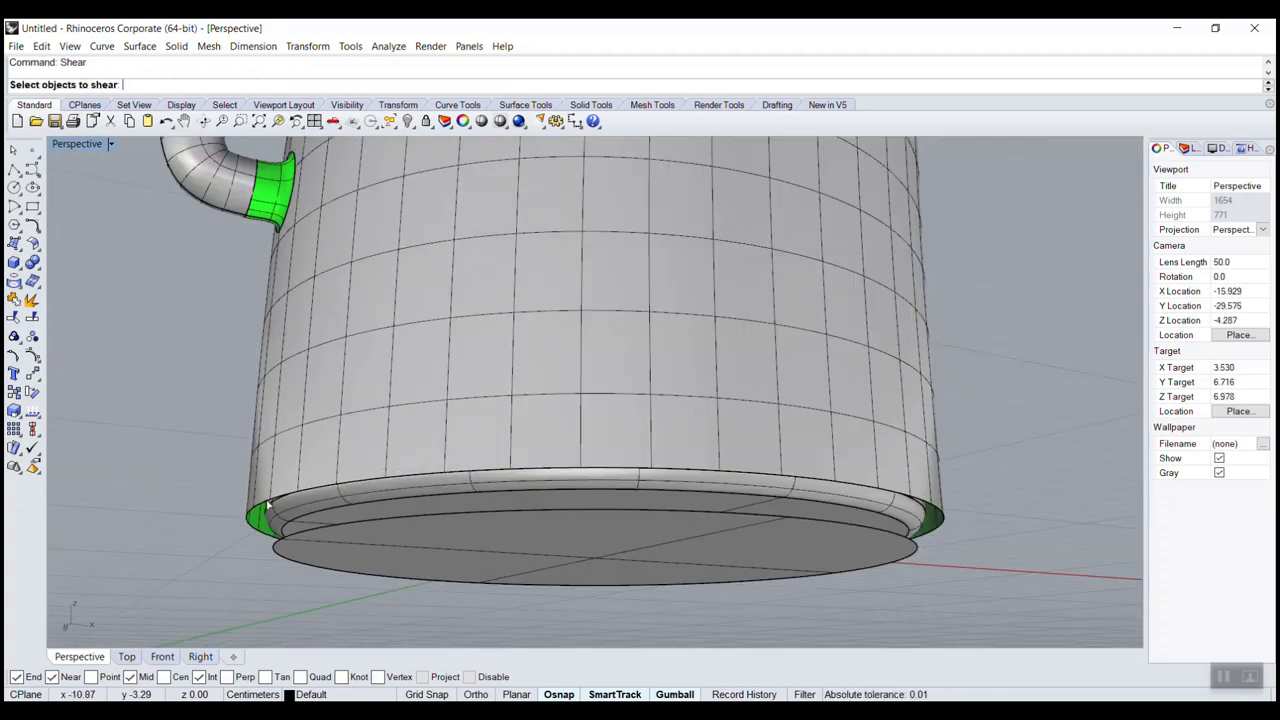
key("Escape")
type("Show")
key("Return")
scroll(266, 493, "down", 3)
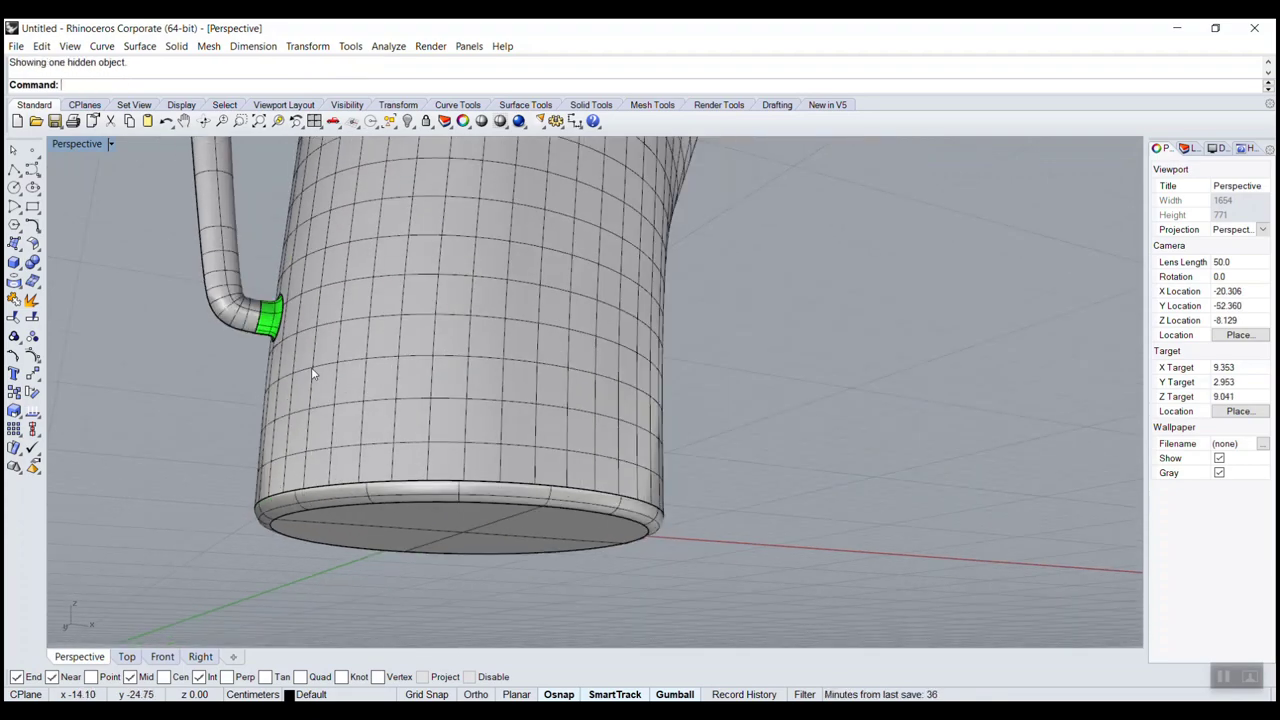
Step: Loft a surface between the inner and outer rim edges of the jug with Normal style and Do not simplify
right_click_drag(311, 372, 583, 351)
scroll(583, 350, "up", 3)
scroll(580, 348, "down", 1)
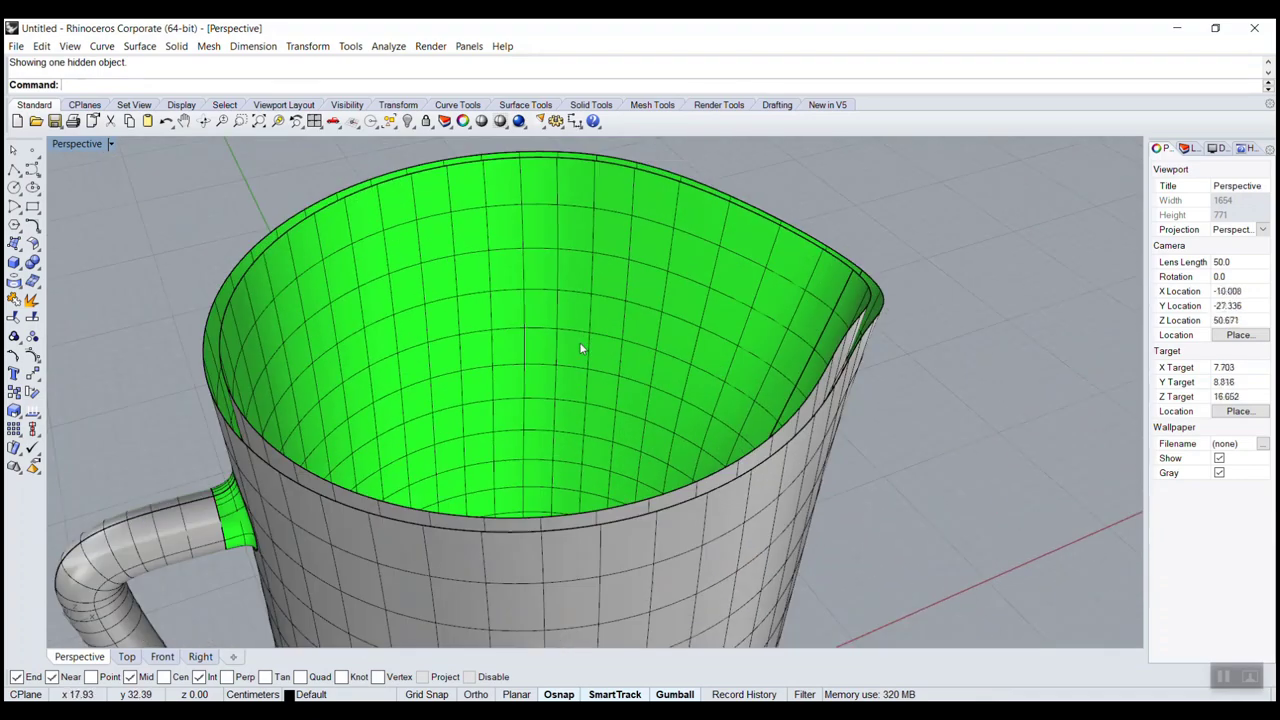
type("Loft")
key("Return")
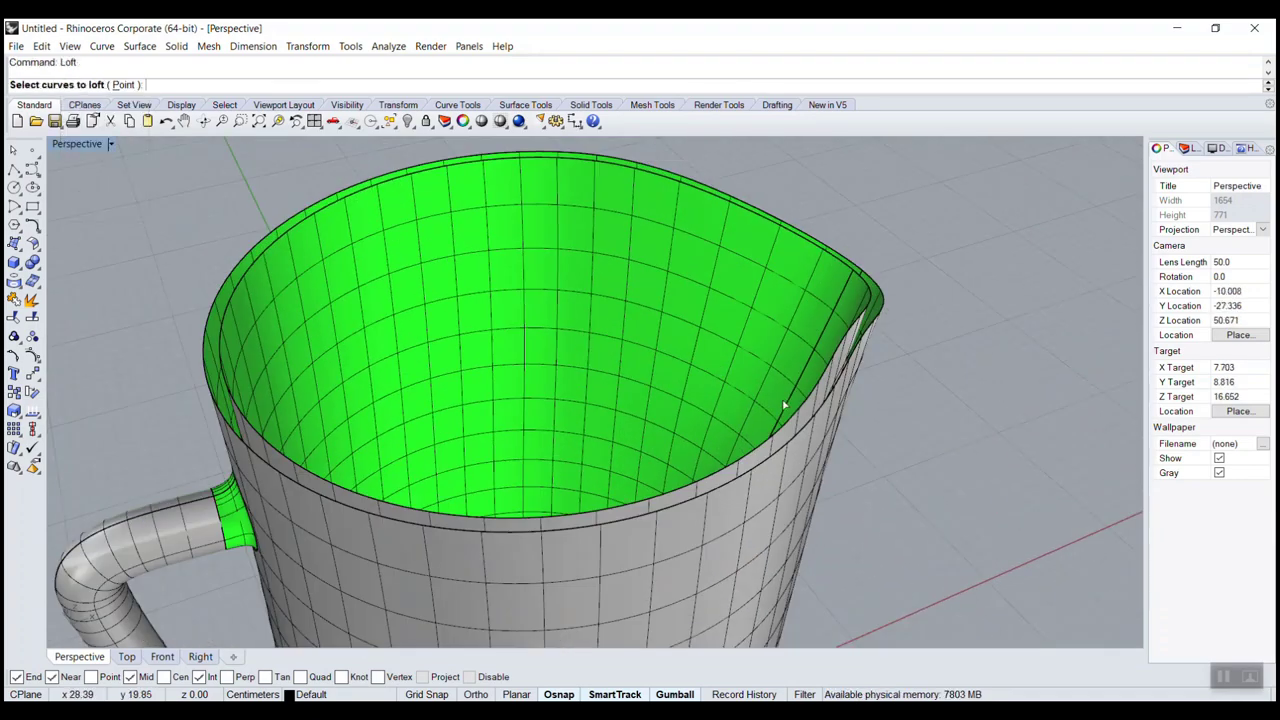
left_click(787, 427)
left_click(790, 428)
key("Return")
key("Return")
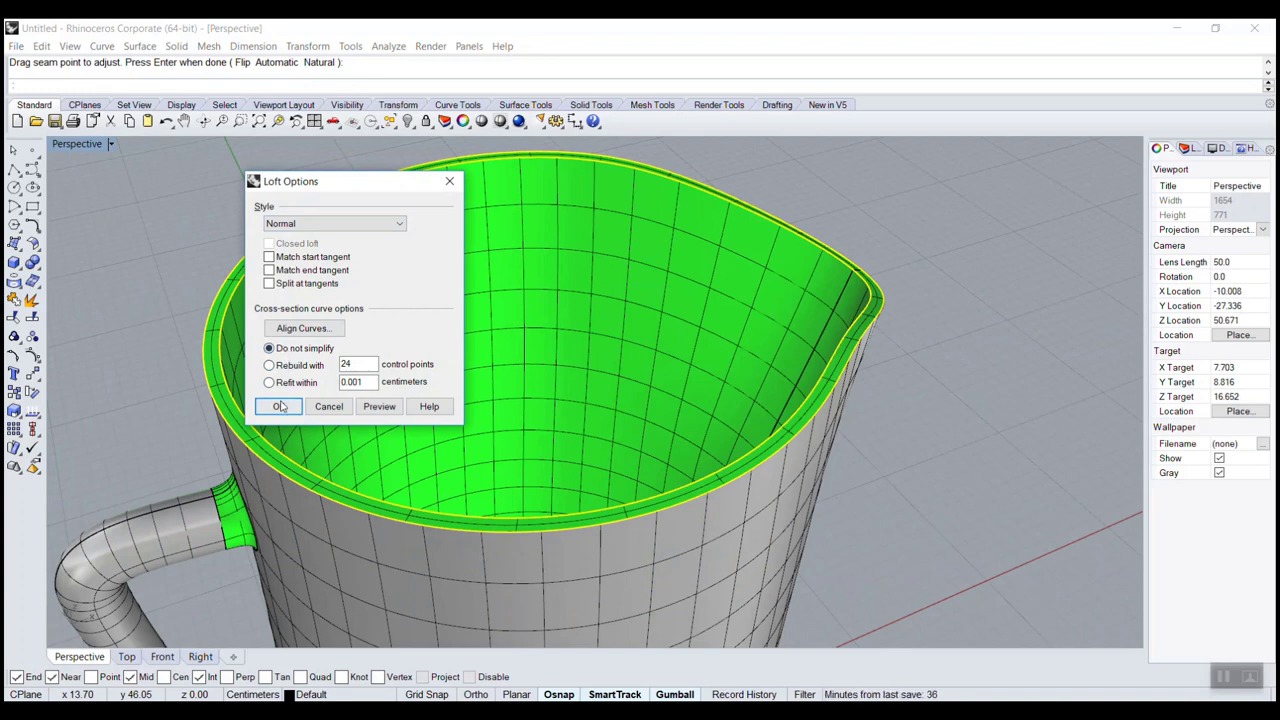
left_click(279, 406)
Step: Select the whole jug with its handle and join all the surfaces into one polysurface
scroll(306, 426, "down", 3)
scroll(306, 426, "down", 2)
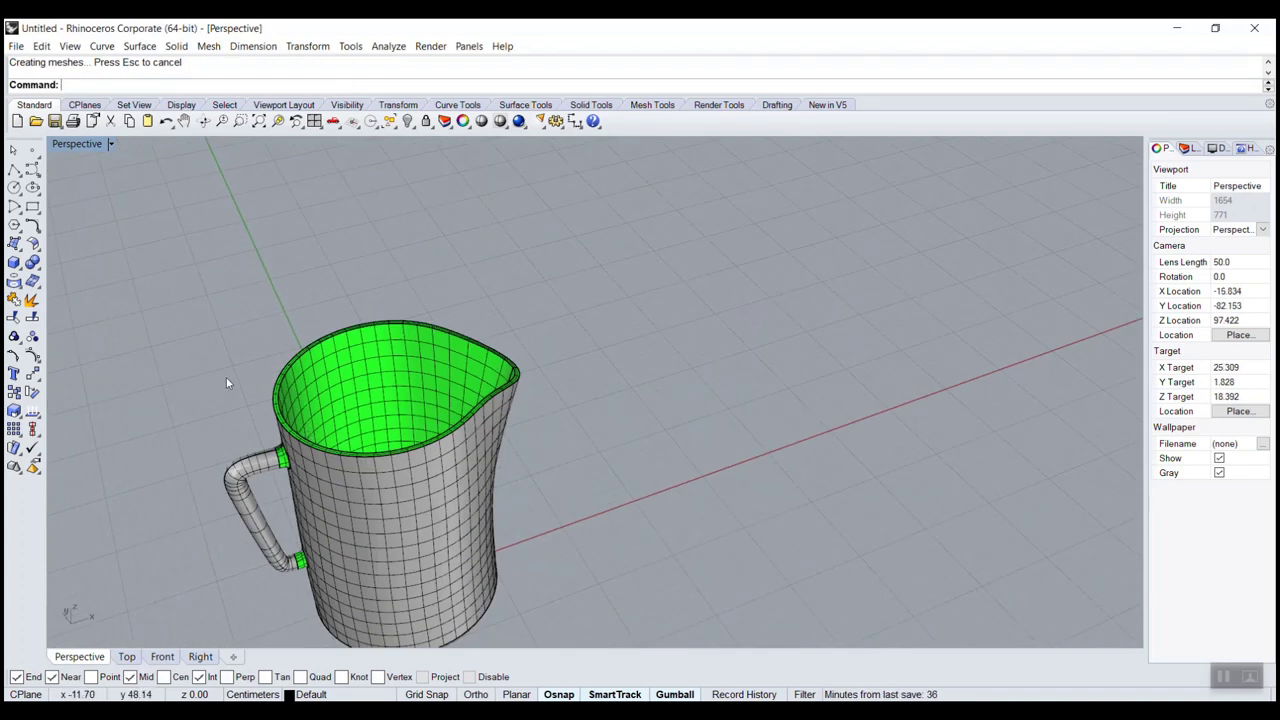
right_click_drag(246, 382, 483, 272, "shift")
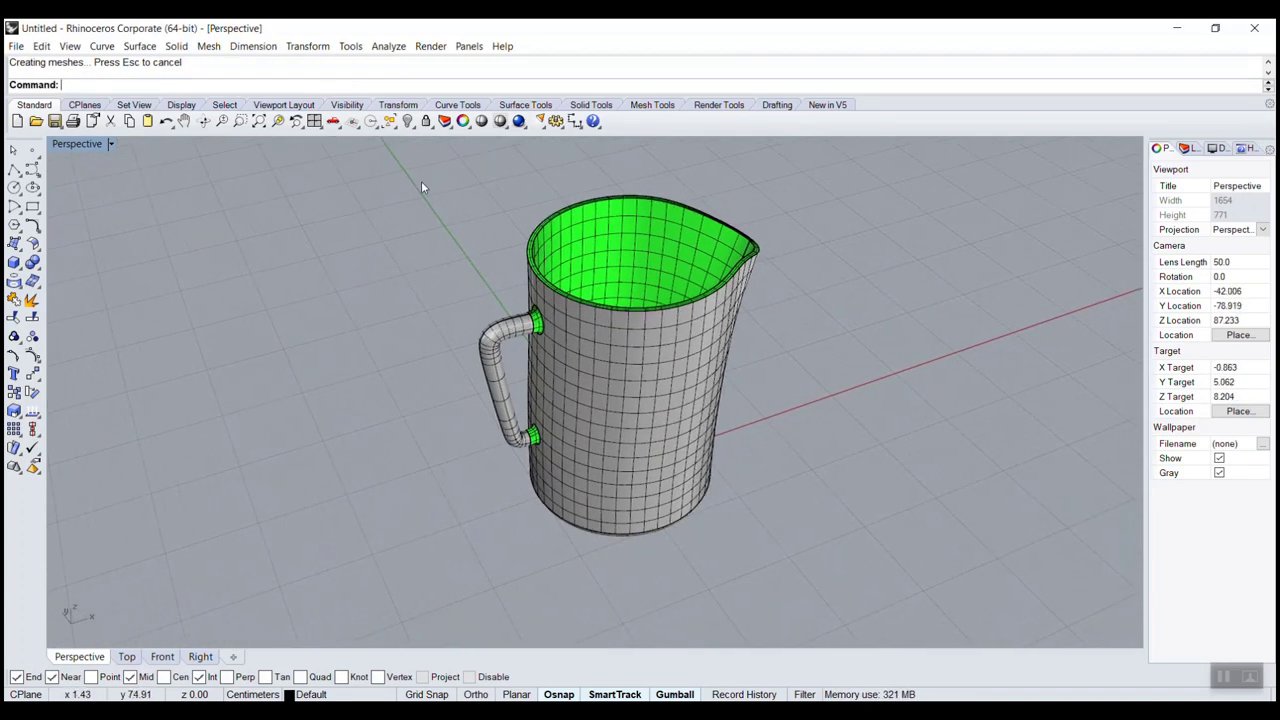
left_click_drag(421, 181, 838, 603)
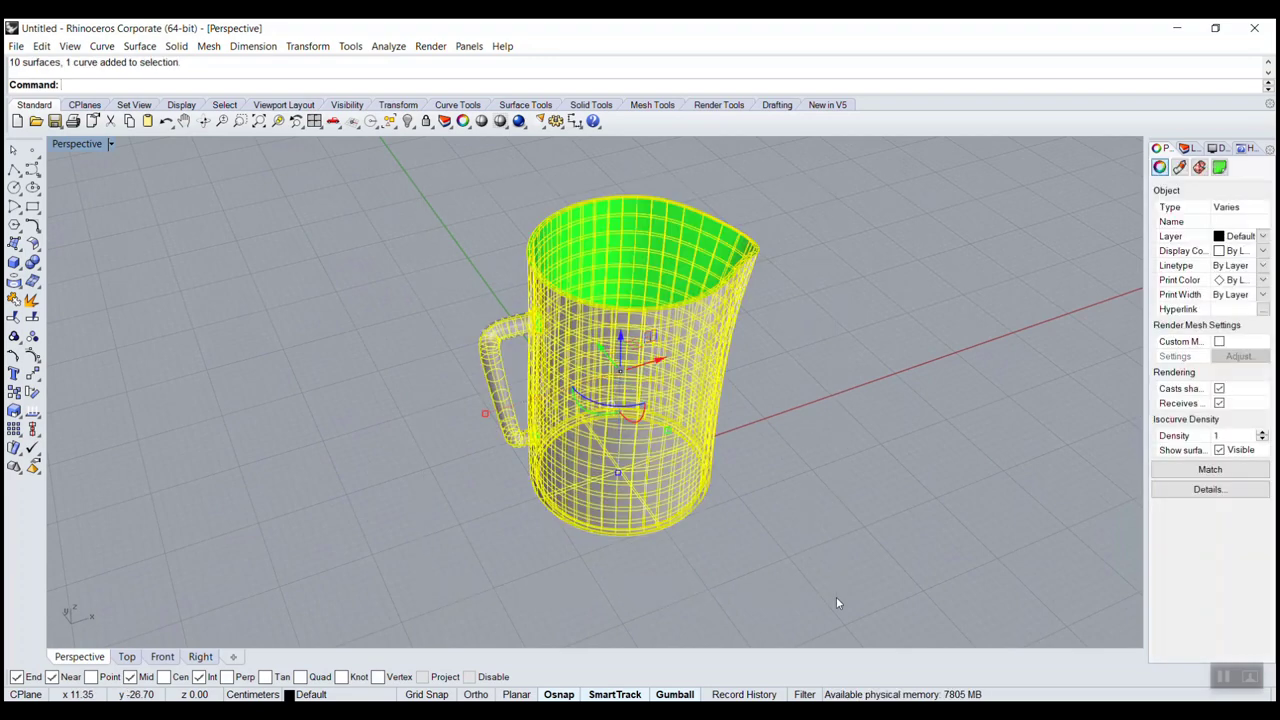
scroll(537, 305, "up", 3)
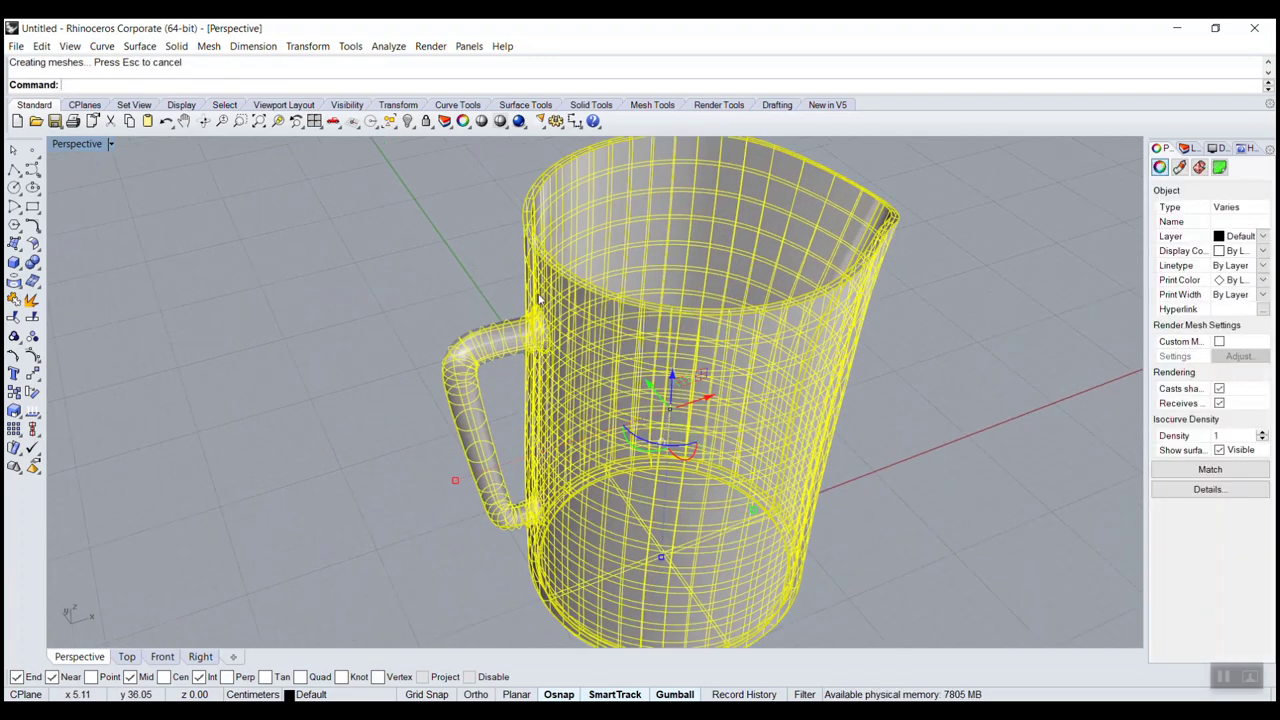
Step: Fillet the inner and outer rim edges of the jug using FilletEdge at radius 0.1
scroll(540, 297, "up", 3)
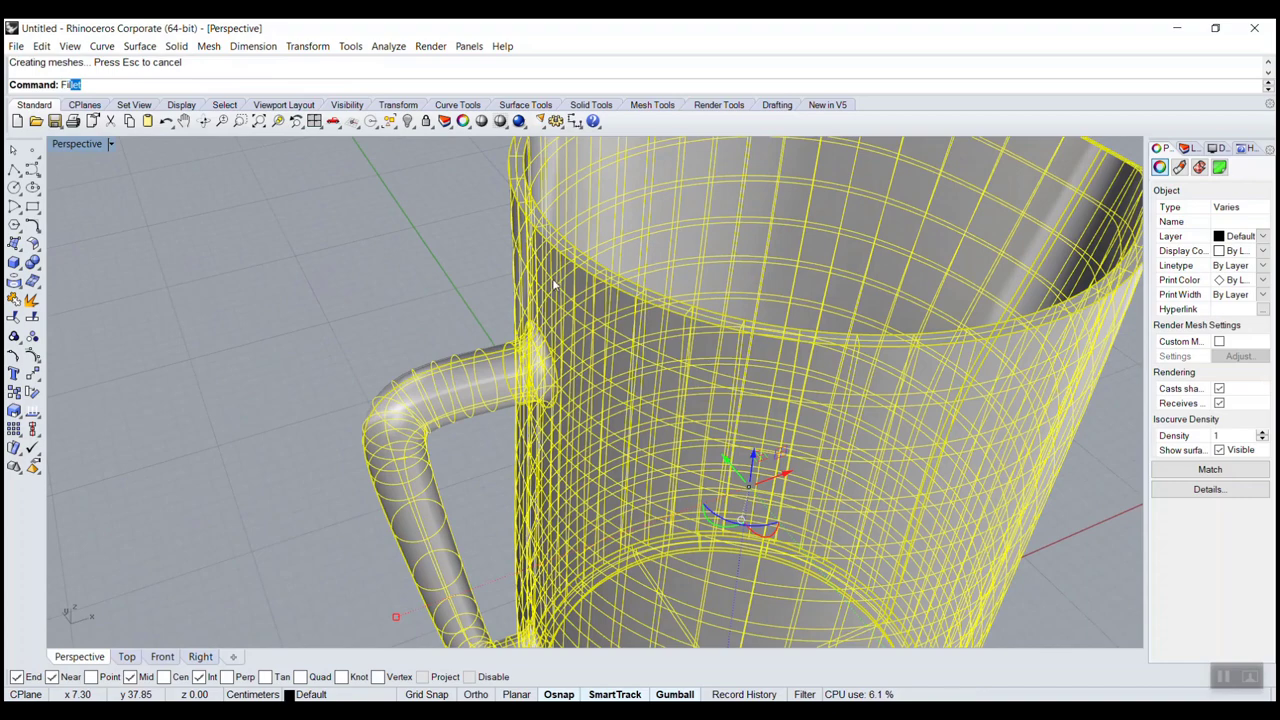
left_click(101, 121)
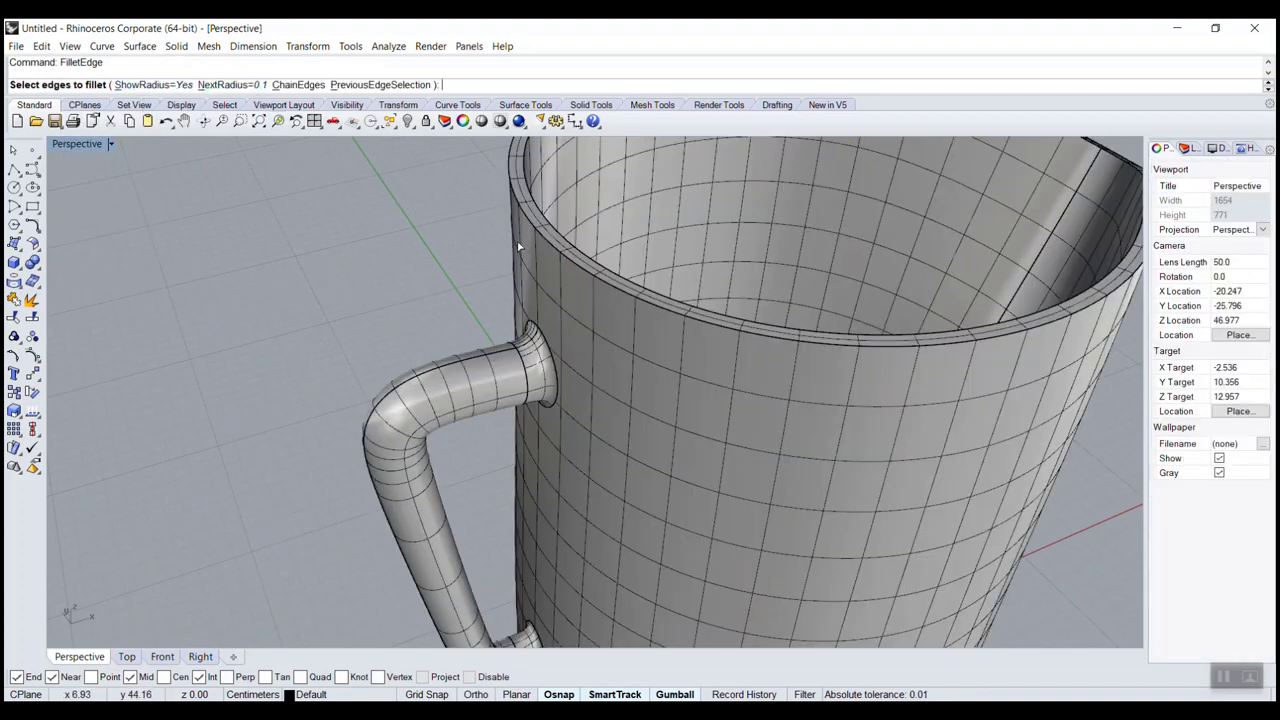
right_click_drag(518, 246, 392, 324, "shift")
scroll(392, 326, "down", 5)
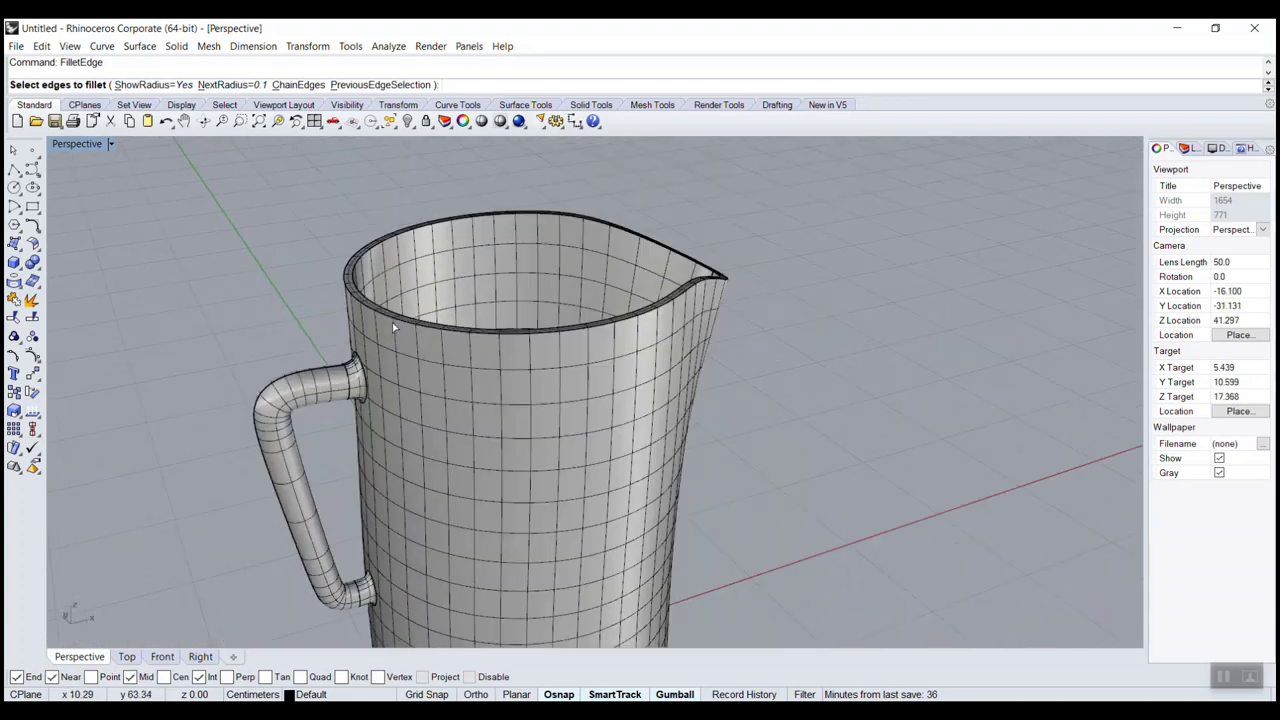
left_click_drag(217, 166, 783, 349)
key("Return")
key("Return")
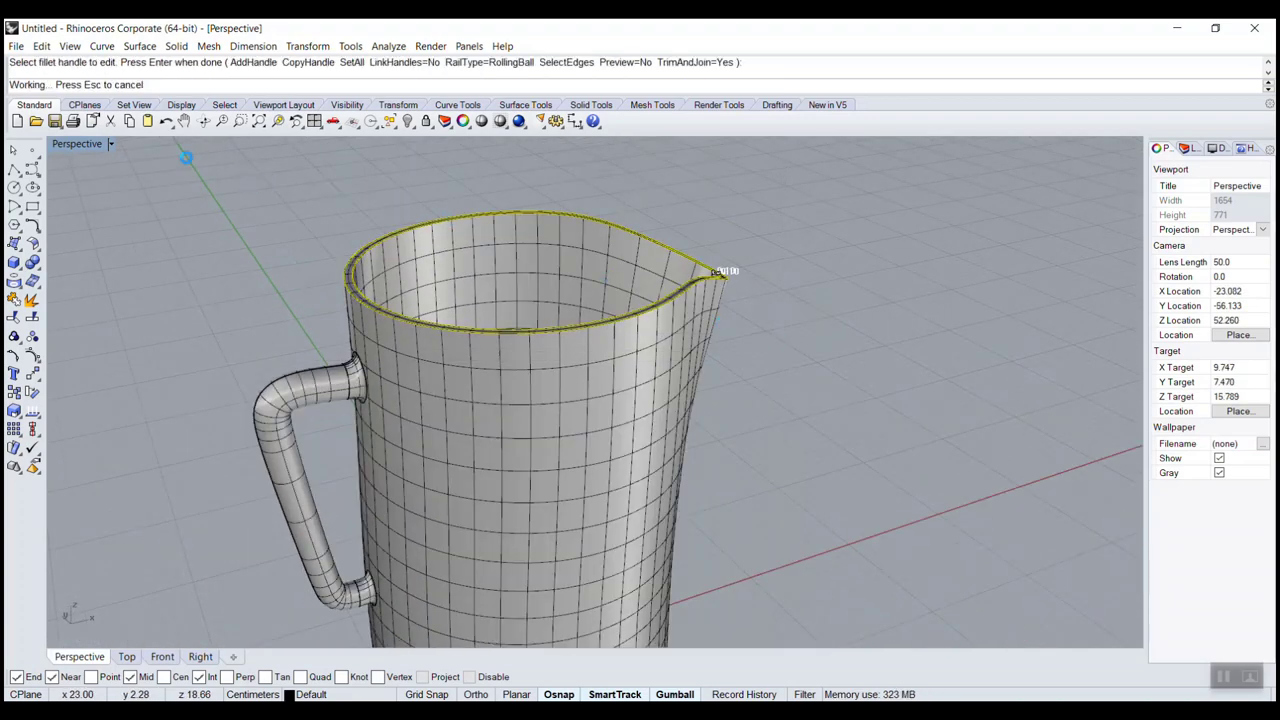
Step: Set the perspective view's display mode to Rendered and bring the whole jug into view
left_click(112, 144)
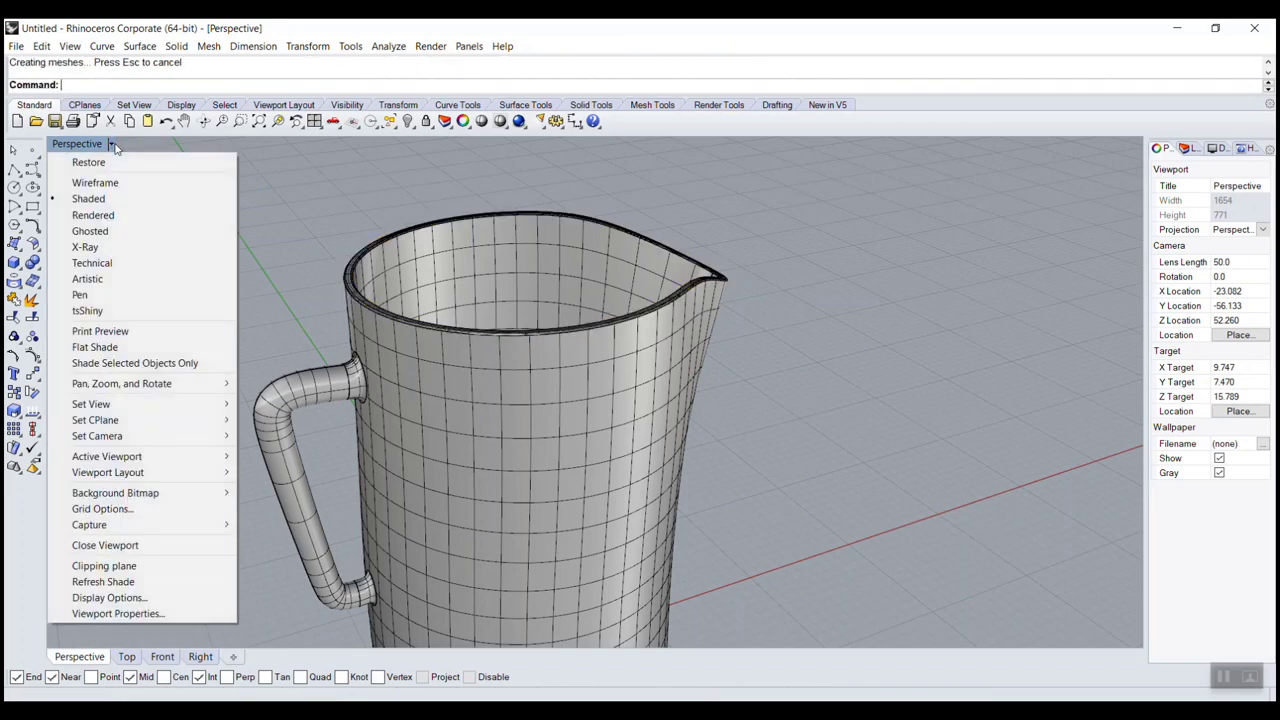
left_click(100, 215)
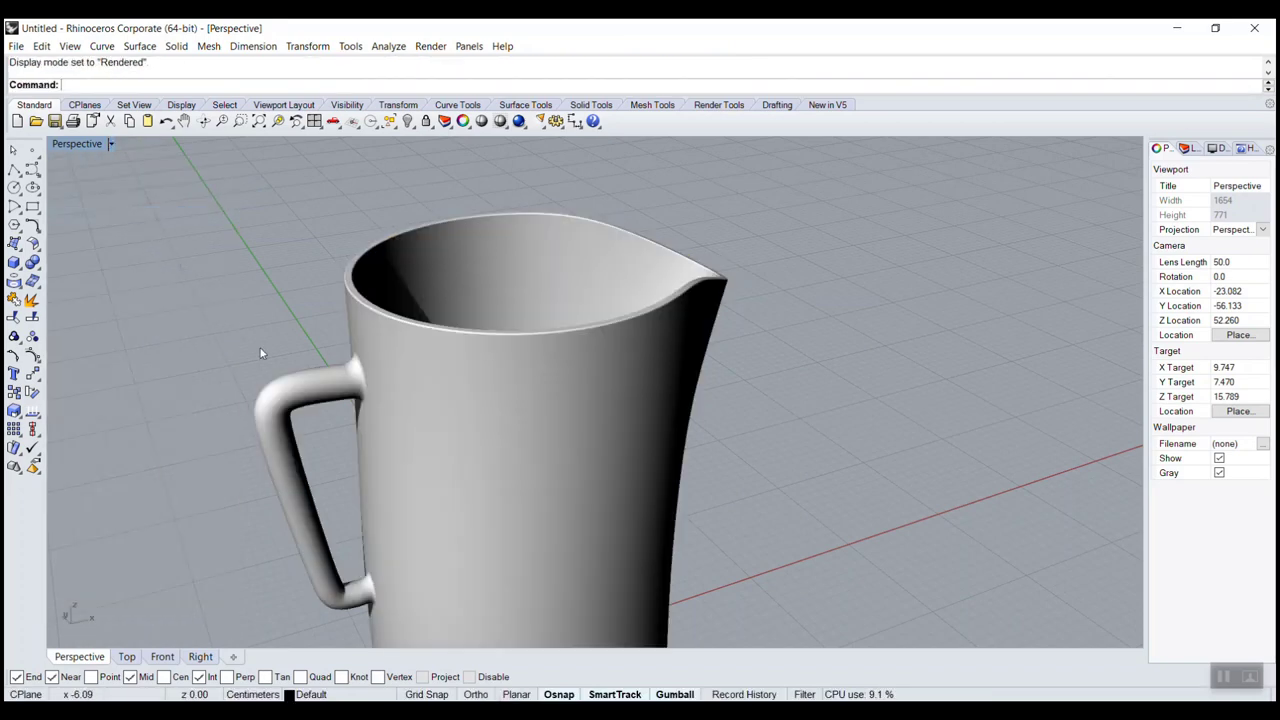
scroll(330, 372, "down", 4)
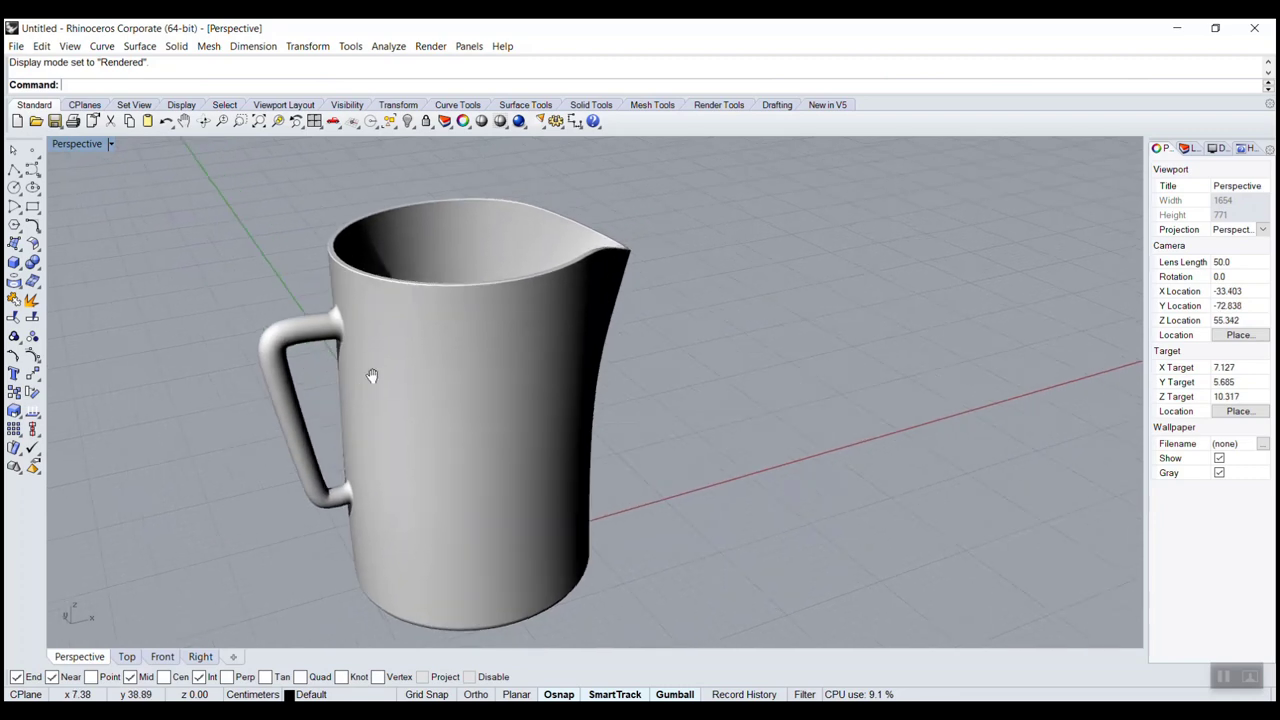
right_click_drag(371, 375, 538, 376)
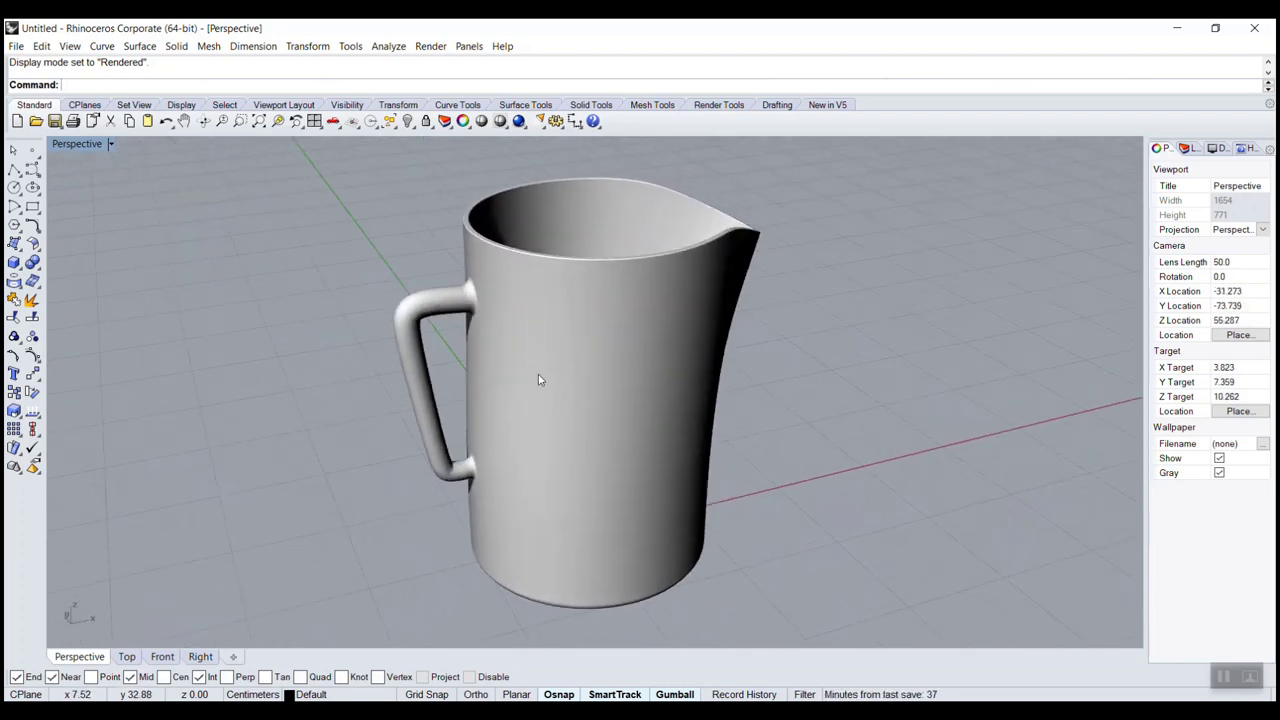